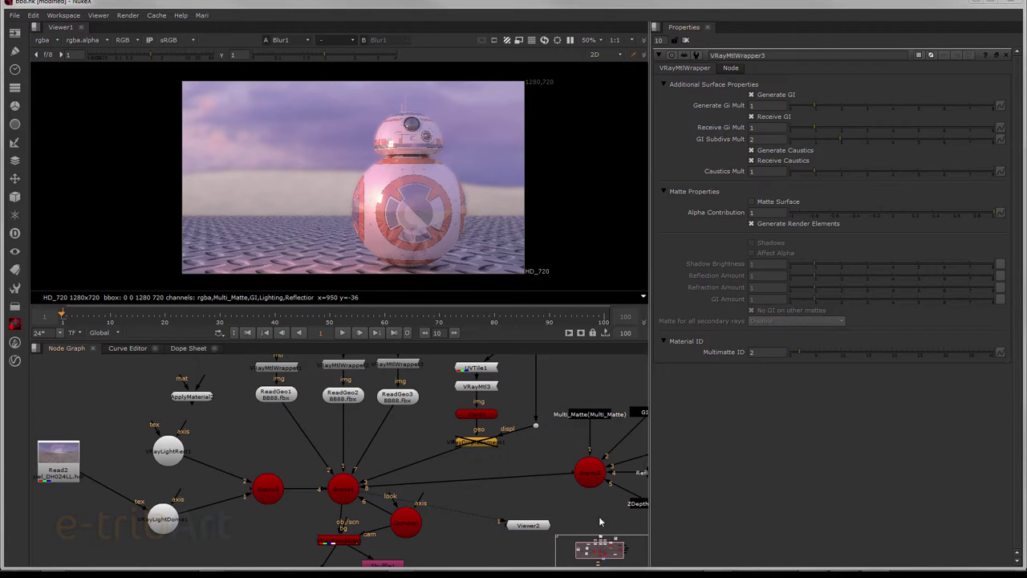
# Step: Review the finished BB-8 V-Ray node tree and browse the V-Ray toolbar's node list
pyautogui.moveTo(384, 476)
pyautogui.mouseDown()
pyautogui.moveTo(392, 512)
pyautogui.moveTo(368, 477)
pyautogui.mouseUp()
pyautogui.scroll(-1, 393, 505)
pyautogui.scroll(-2, 388, 492)
pyautogui.scroll(-1, 381, 488)
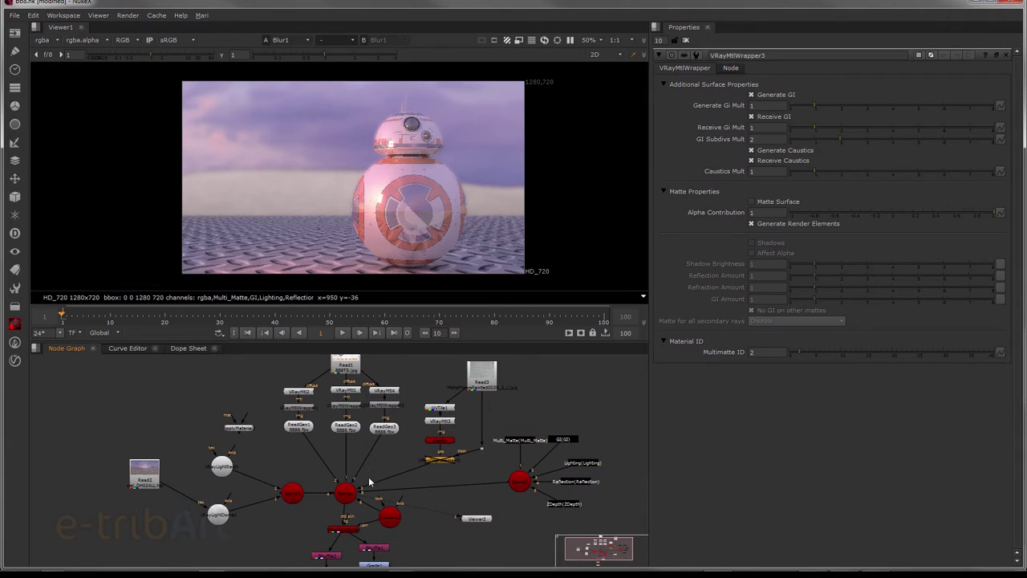
pyautogui.click(16, 363)
pyautogui.moveTo(36, 365)
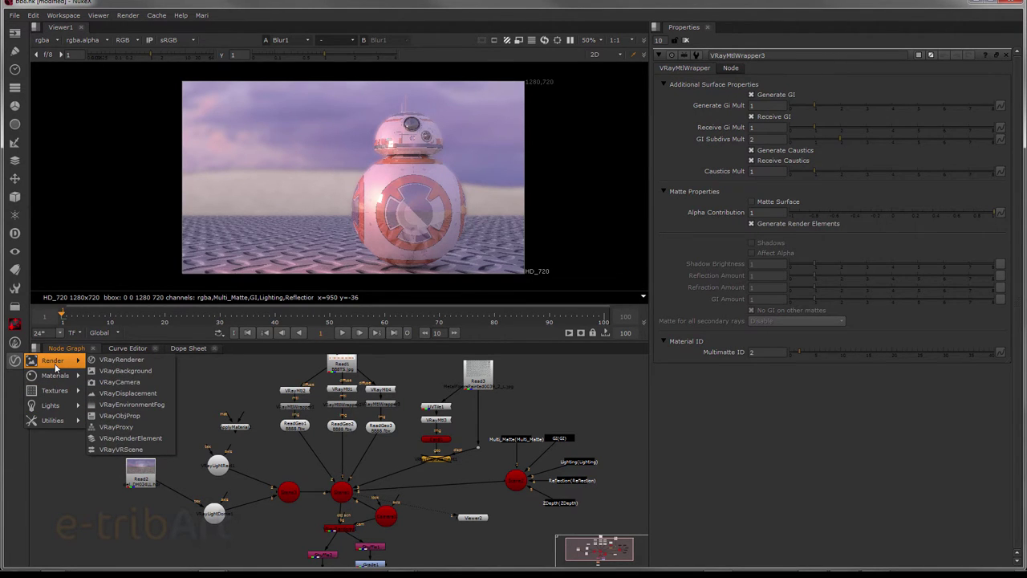
pyautogui.moveTo(56, 421)
pyautogui.click(70, 464)
# Step: Recentre the node tree, then start a new, empty comp
pyautogui.scroll(1, 82, 459)
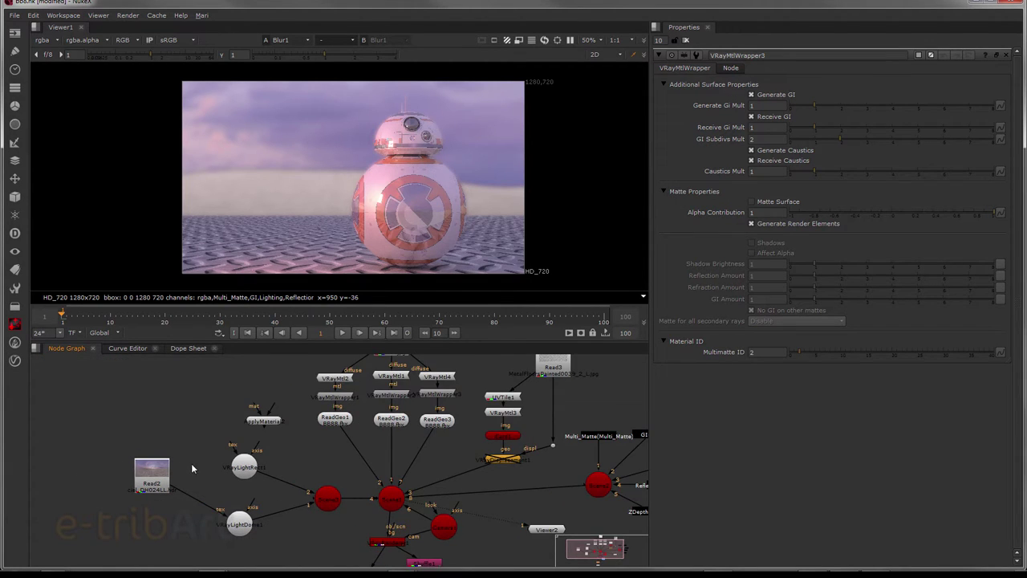
pyautogui.moveTo(191, 463); pyautogui.dragTo(138, 448)
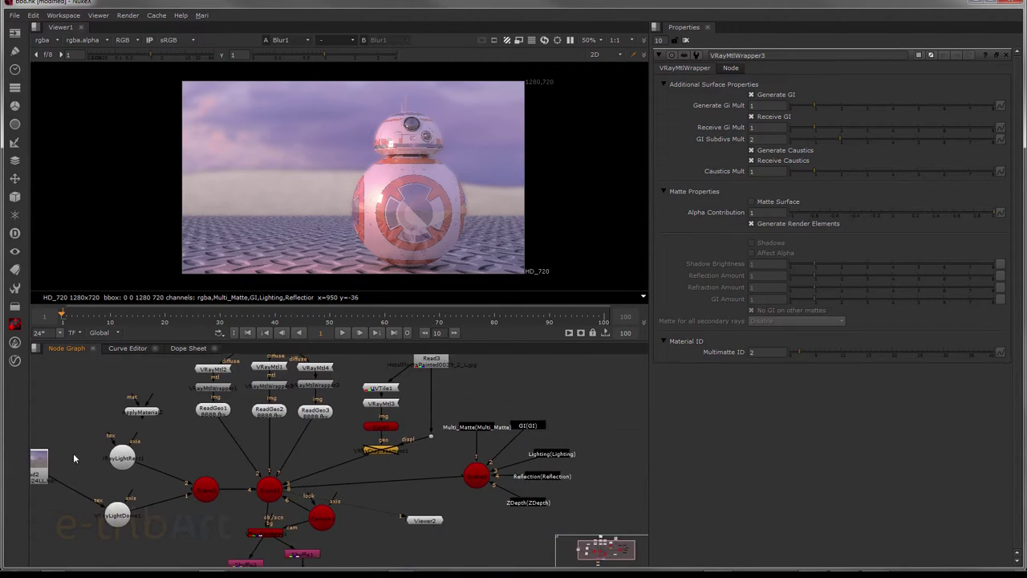
pyautogui.click(14, 15)
pyautogui.press('Escape')
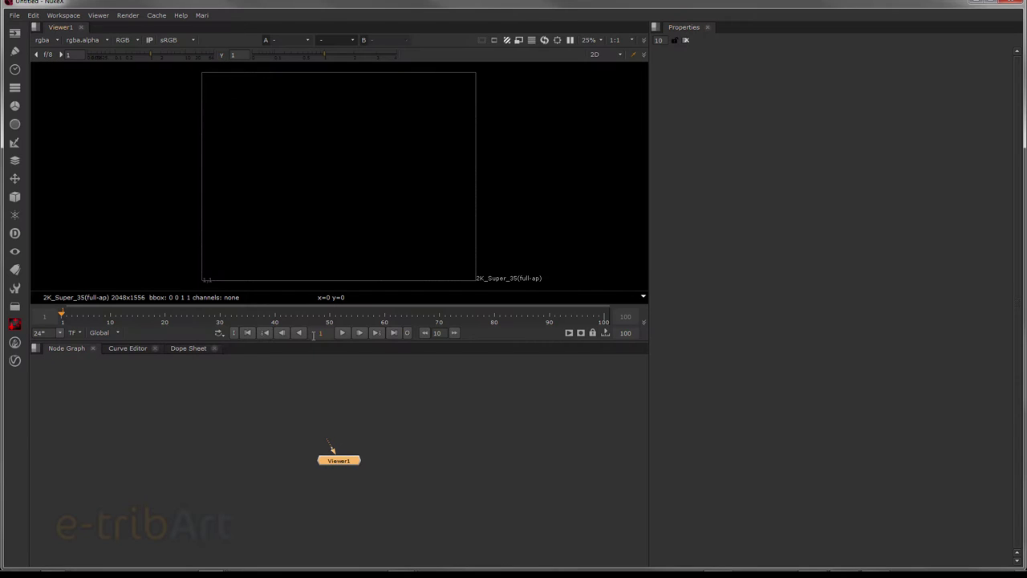
# Step: Drop a Scene1 node from the 3D menu next to Viewer1
pyautogui.moveTo(337, 459); pyautogui.dragTo(341, 473)
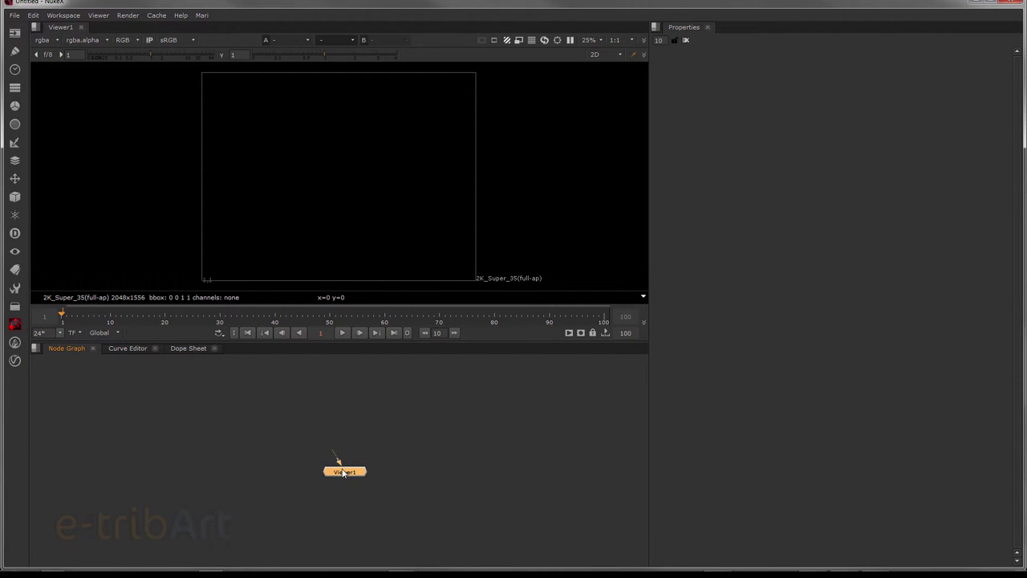
pyautogui.click(15, 363)
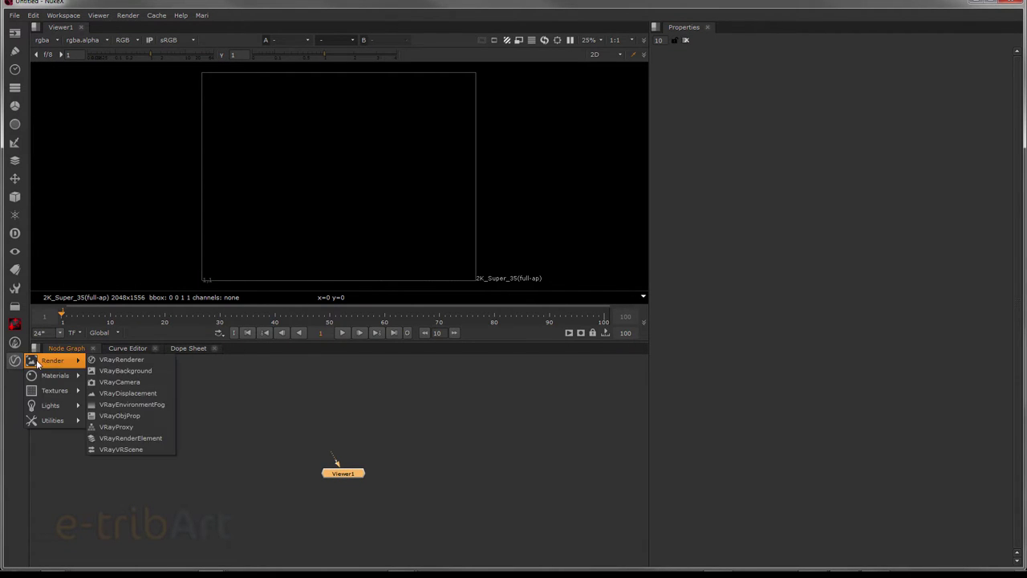
pyautogui.click(108, 422)
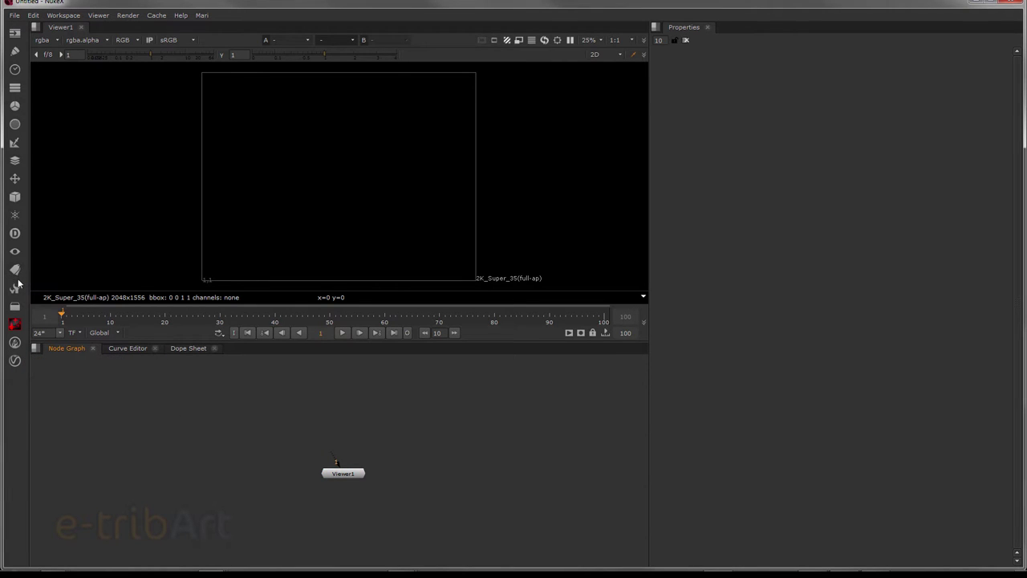
pyautogui.click(12, 201)
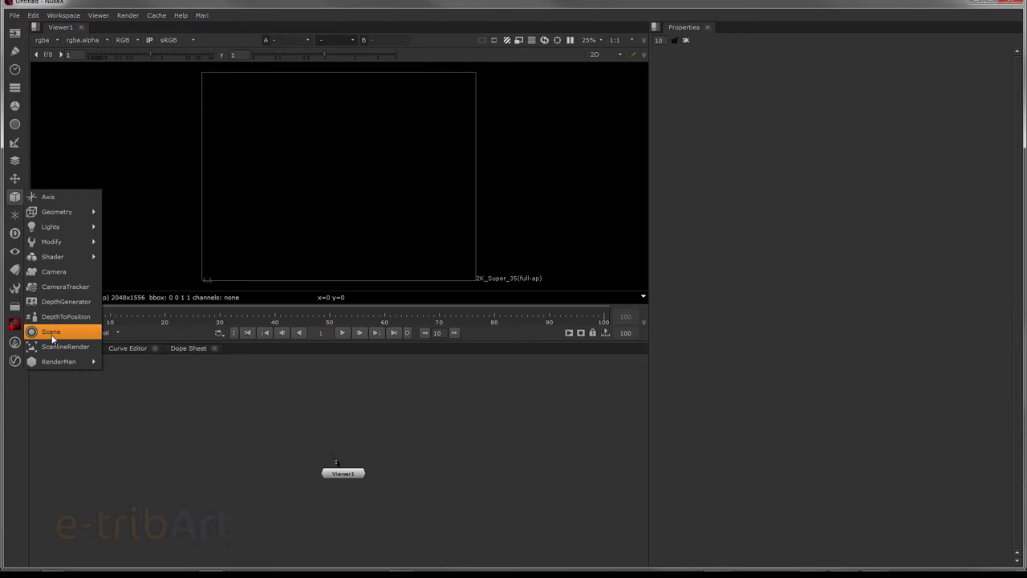
pyautogui.click(51, 338)
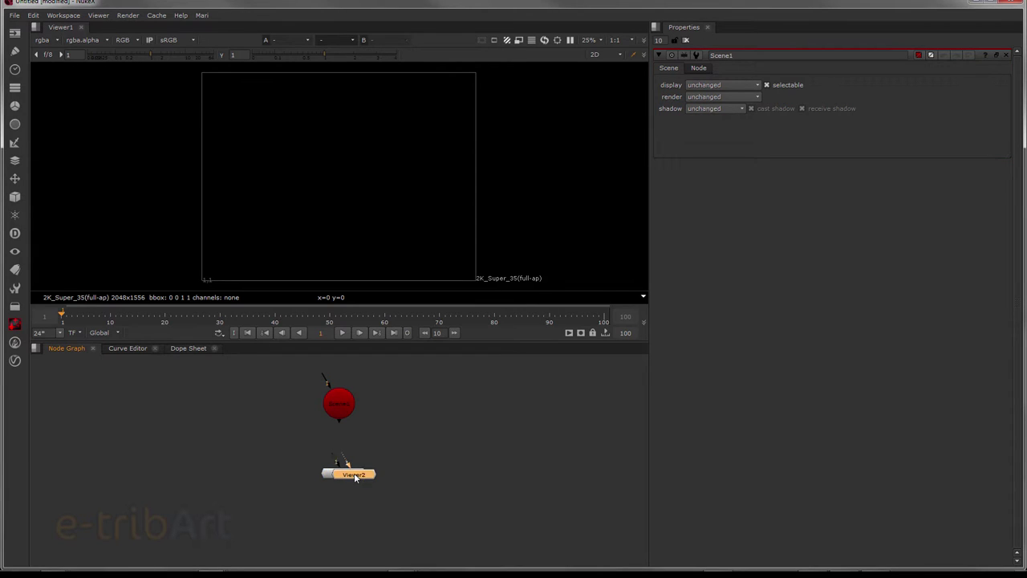
# Step: Add Viewer2 wired to Scene1 and float it as a separate window beside Viewer1
pyautogui.hotkey('ctrl', 'i')
pyautogui.moveTo(430, 419); pyautogui.dragTo(348, 407)
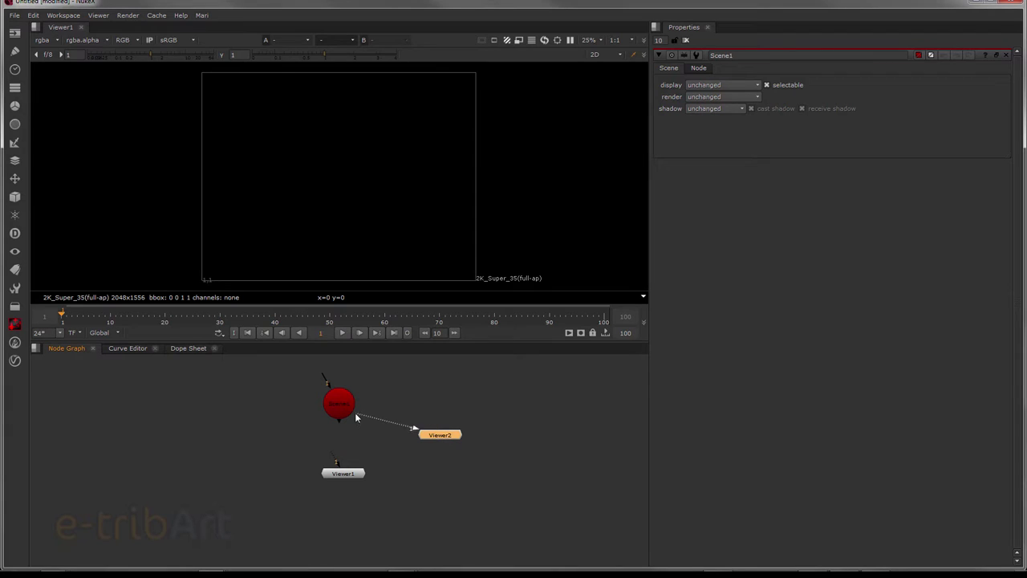
pyautogui.doubleClick(446, 437)
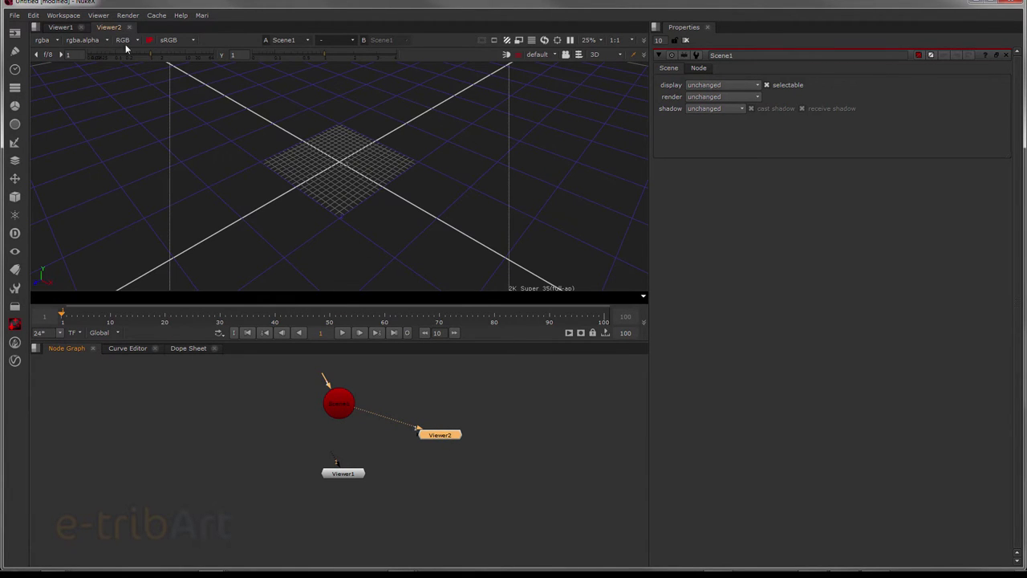
pyautogui.rightClick(101, 29)
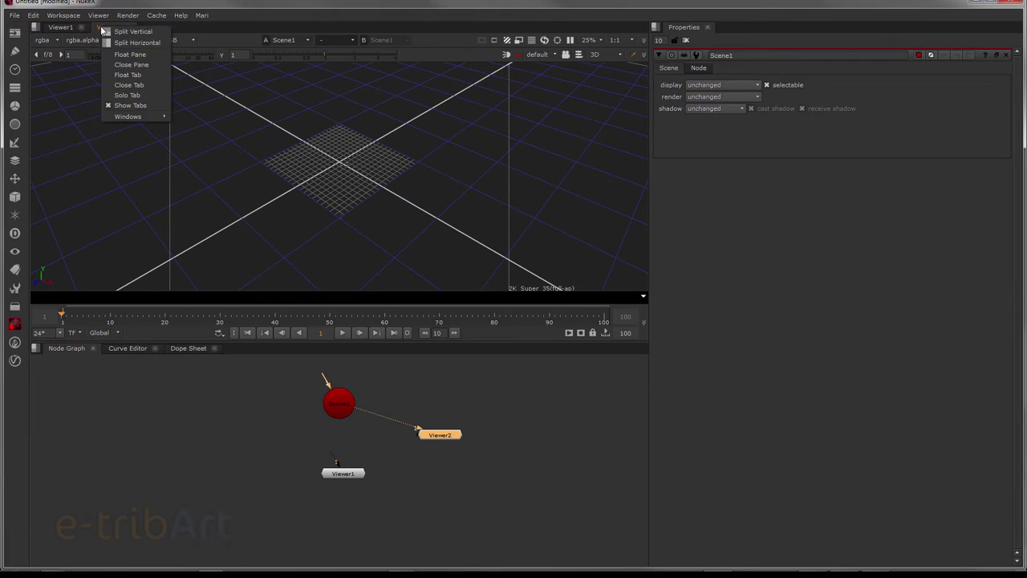
pyautogui.click(126, 76)
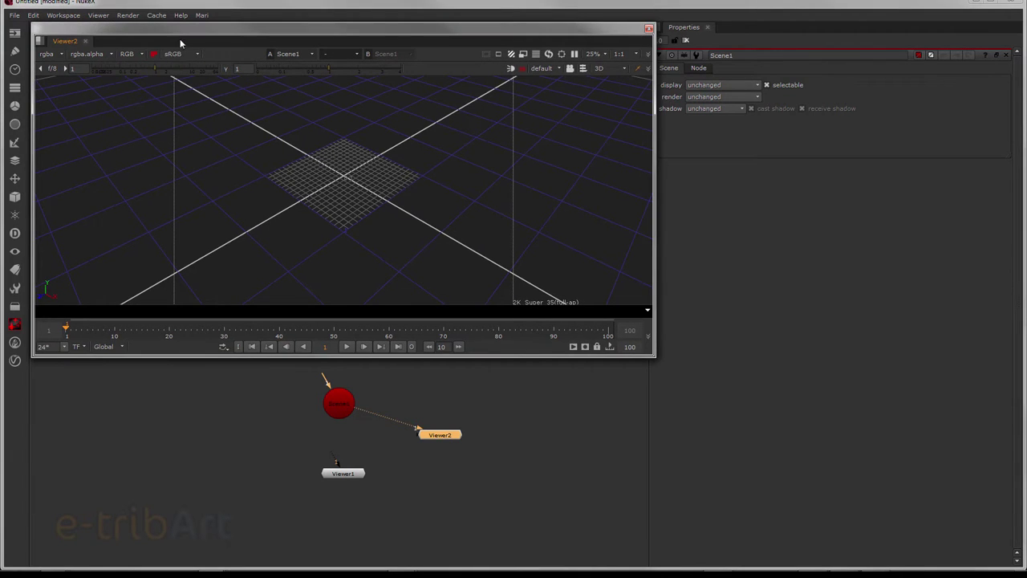
pyautogui.moveTo(180, 32)
pyautogui.mouseDown()
pyautogui.moveTo(504, 77)
pyautogui.moveTo(1026, 77)
pyautogui.mouseUp()
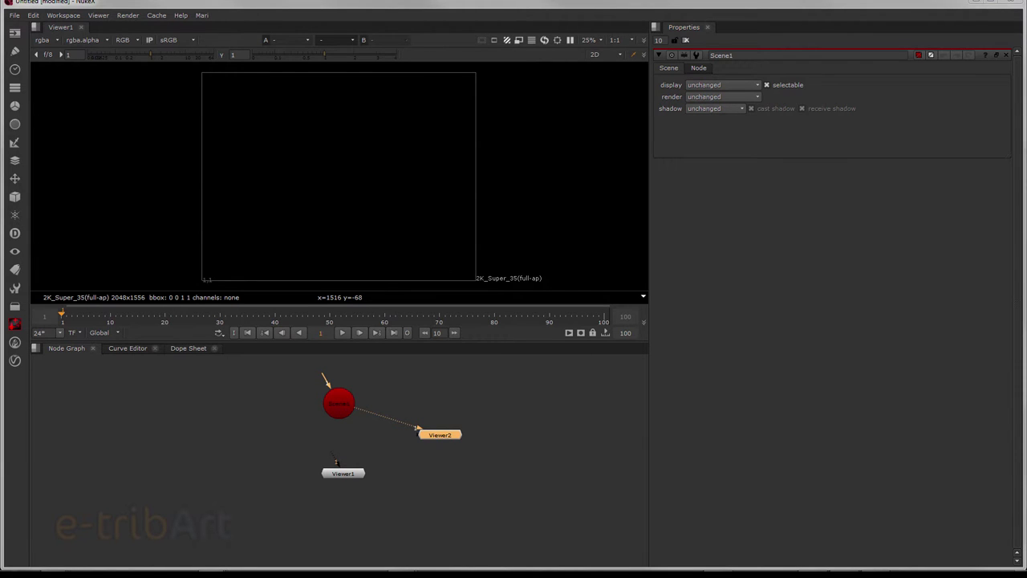
pyautogui.moveTo(1026, 57)
pyautogui.mouseDown()
pyautogui.moveTo(690, 57)
pyautogui.moveTo(698, 50)
pyautogui.mouseUp()
pyautogui.moveTo(332, 447)
pyautogui.mouseDown()
pyautogui.moveTo(290, 476)
pyautogui.moveTo(303, 468)
pyautogui.mouseUp()
# Step: Create a ReadGeo1 node and connect it into Scene1
pyautogui.click(149, 401)
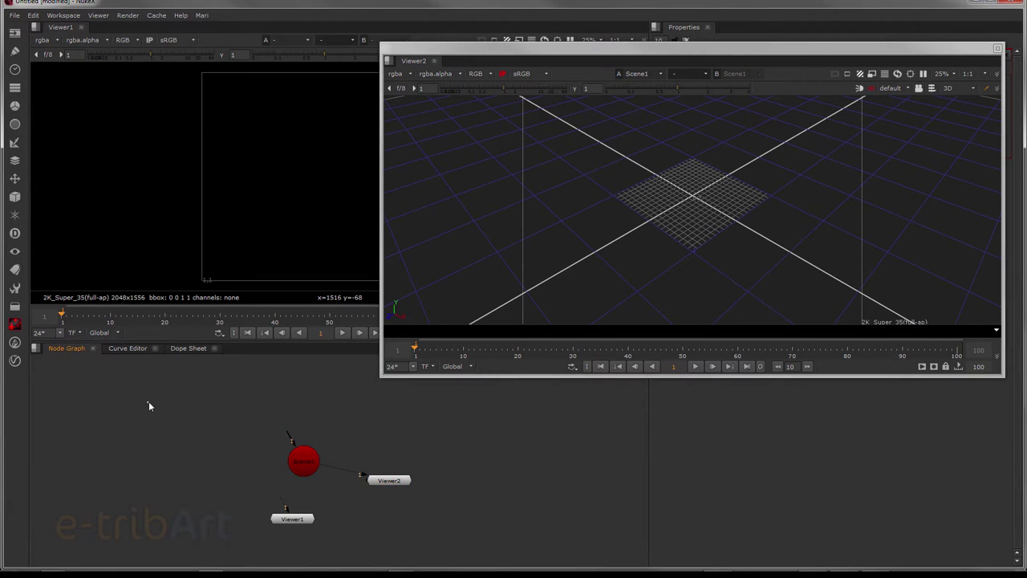
pyautogui.click(14, 199)
pyautogui.moveTo(62, 212)
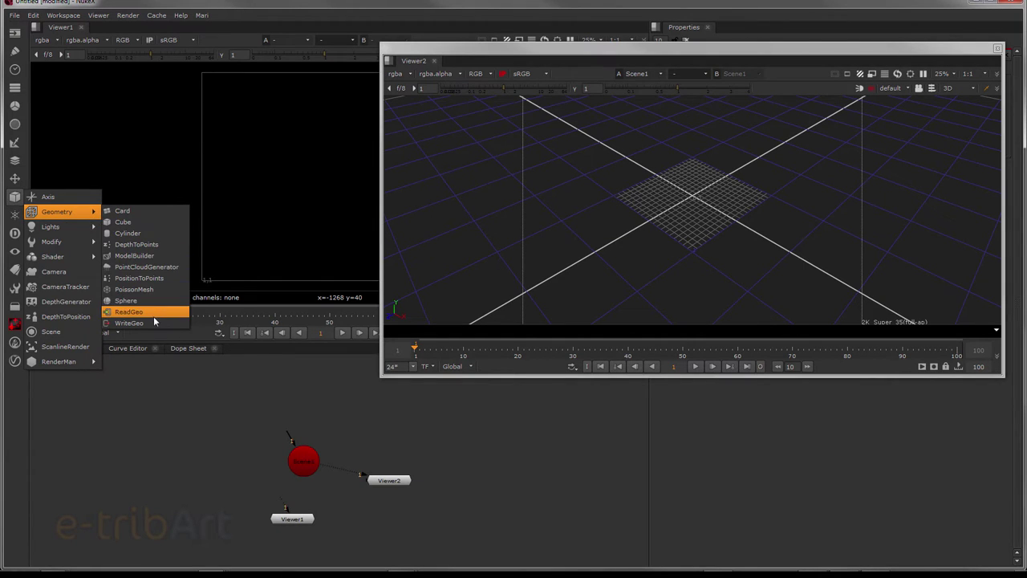
pyautogui.click(129, 312)
pyautogui.moveTo(158, 403)
pyautogui.mouseDown()
pyautogui.moveTo(261, 405)
pyautogui.moveTo(298, 463)
pyautogui.mouseUp()
pyautogui.moveTo(303, 461); pyautogui.dragTo(296, 467)
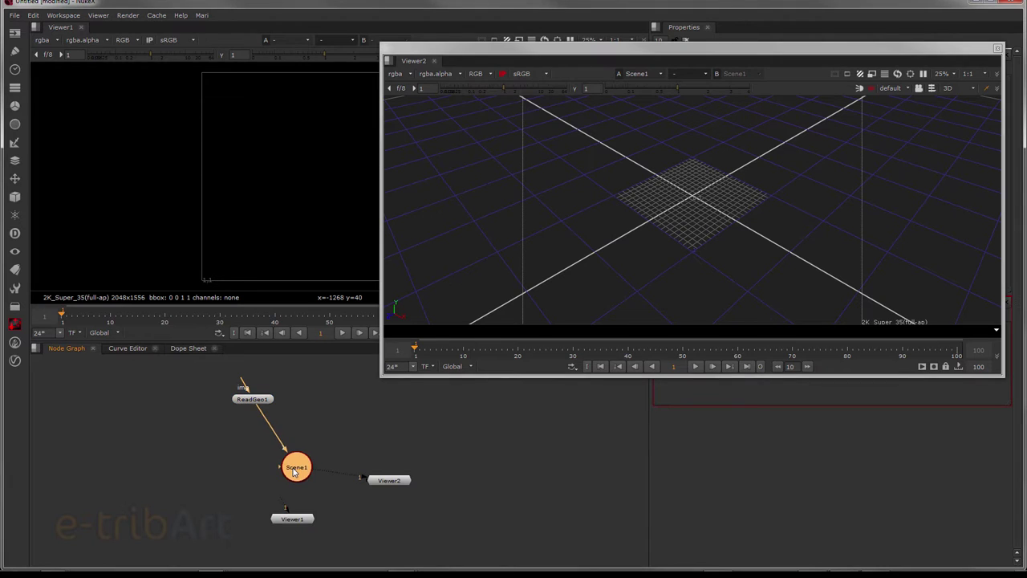
pyautogui.click(255, 401)
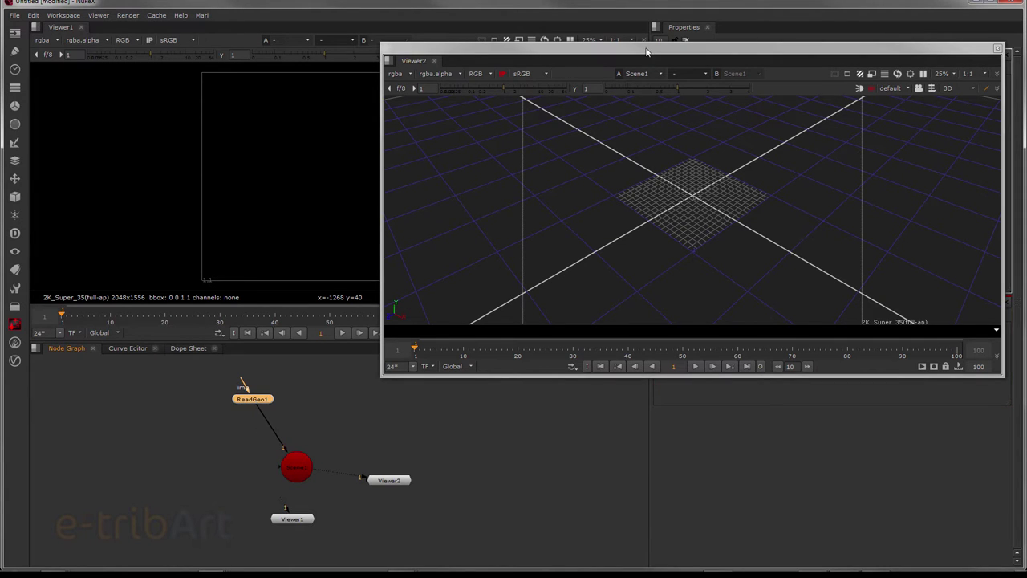
pyautogui.moveTo(646, 48); pyautogui.dragTo(618, 62)
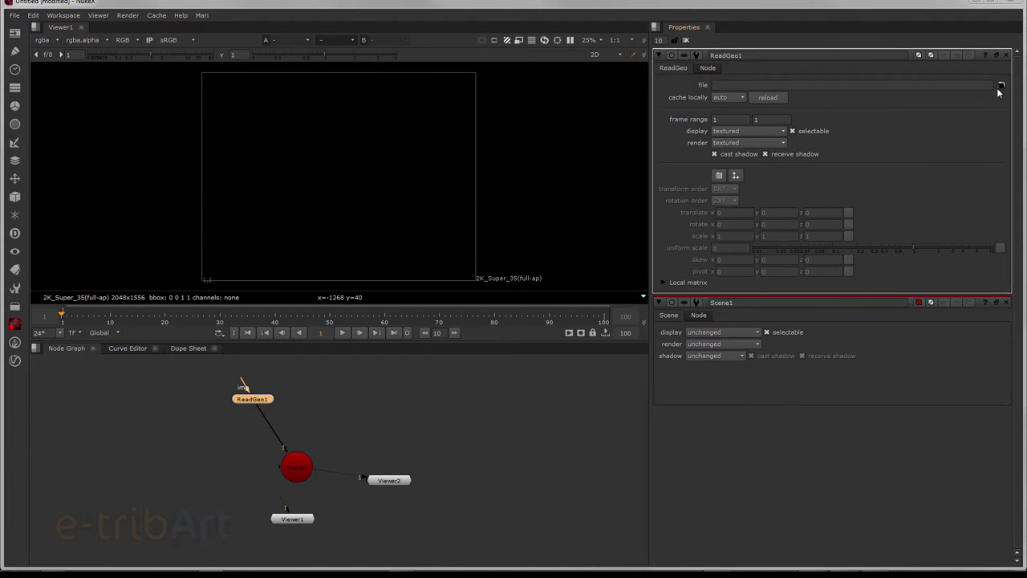
# Step: Load BB8.fbx into ReadGeo1 and line it up above Scene1
pyautogui.click(1001, 86)
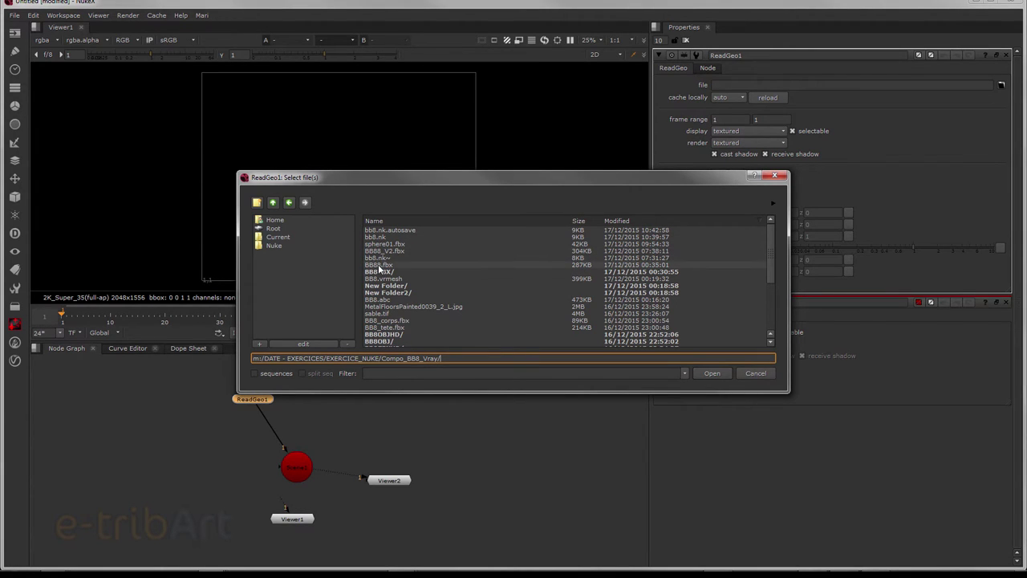
pyautogui.click(380, 266)
pyautogui.doubleClick(380, 271)
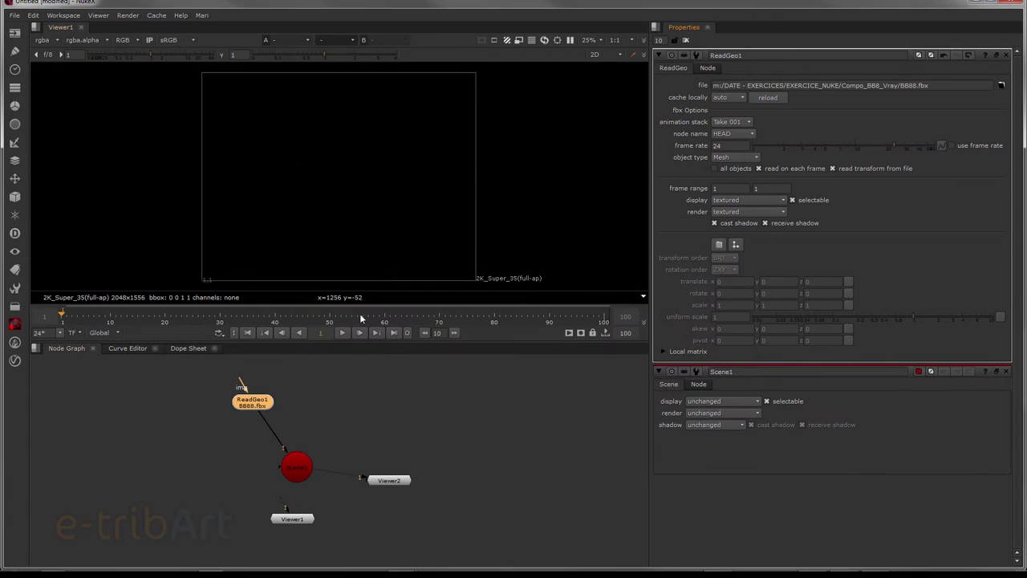
pyautogui.moveTo(259, 403); pyautogui.dragTo(303, 410)
pyautogui.click(381, 411)
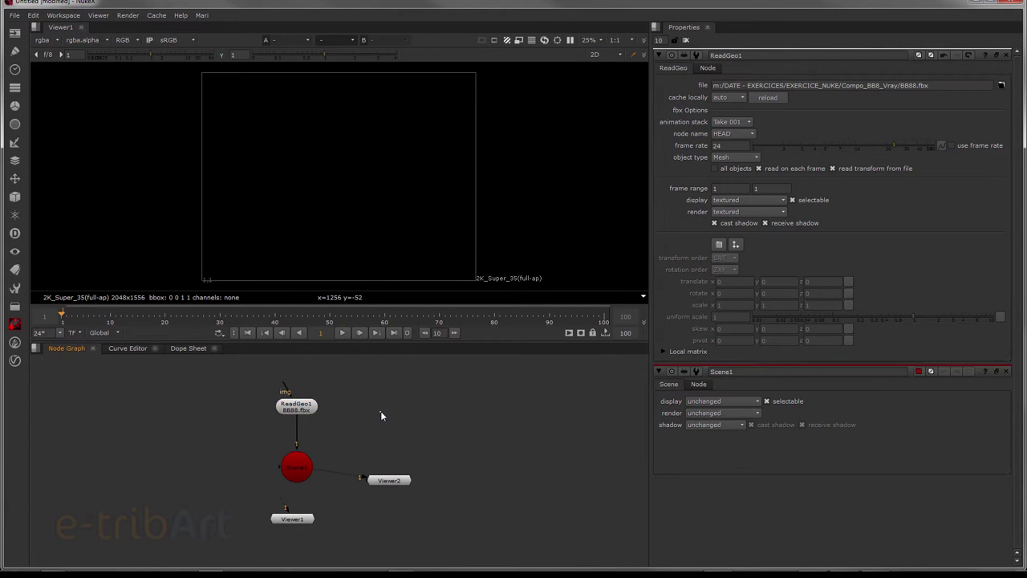
pyautogui.click(13, 33)
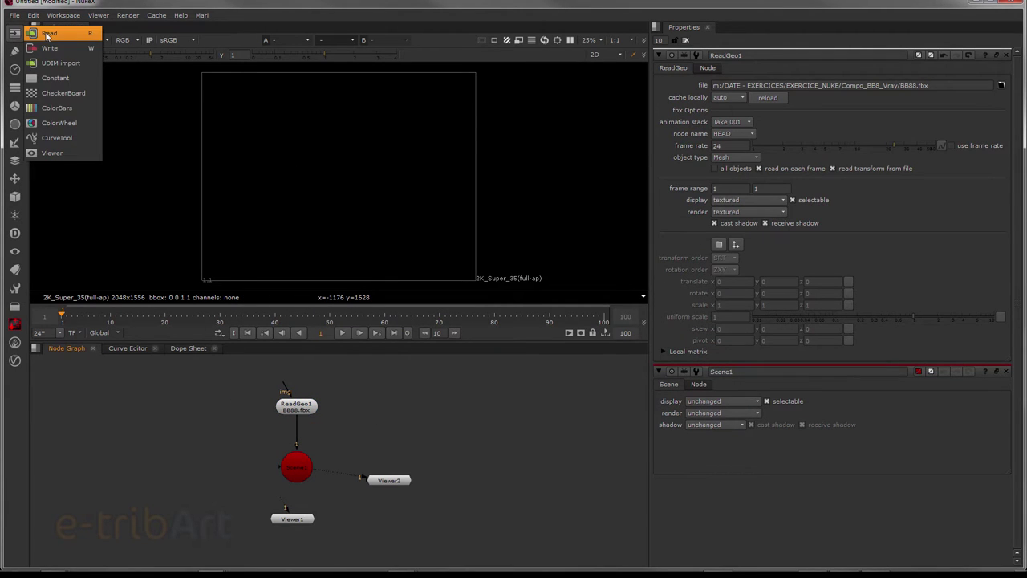
# Step: Read the BB8TS.jpg texture as Read1, placed above ReadGeo1
pyautogui.click(48, 33)
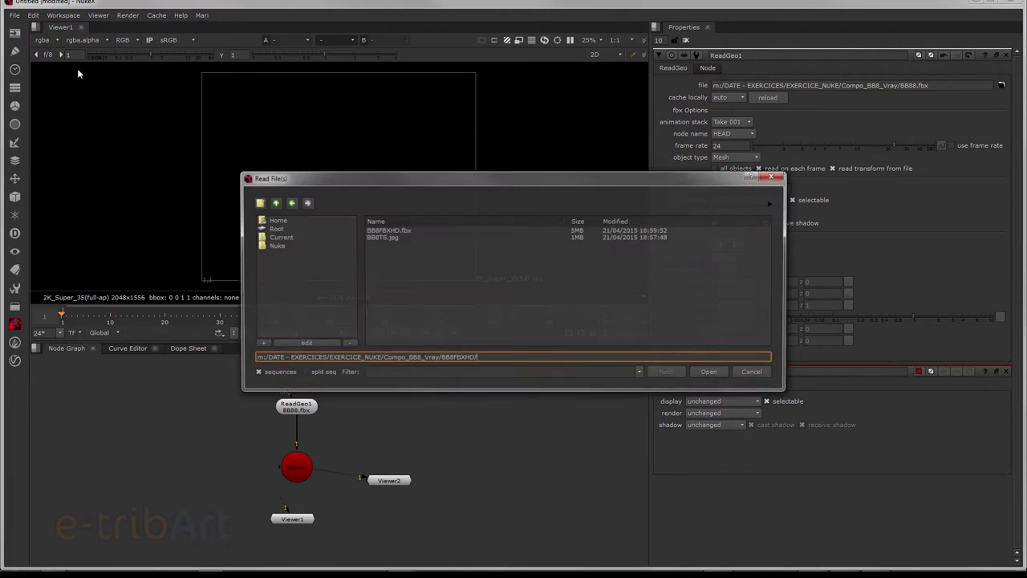
pyautogui.doubleClick(389, 238)
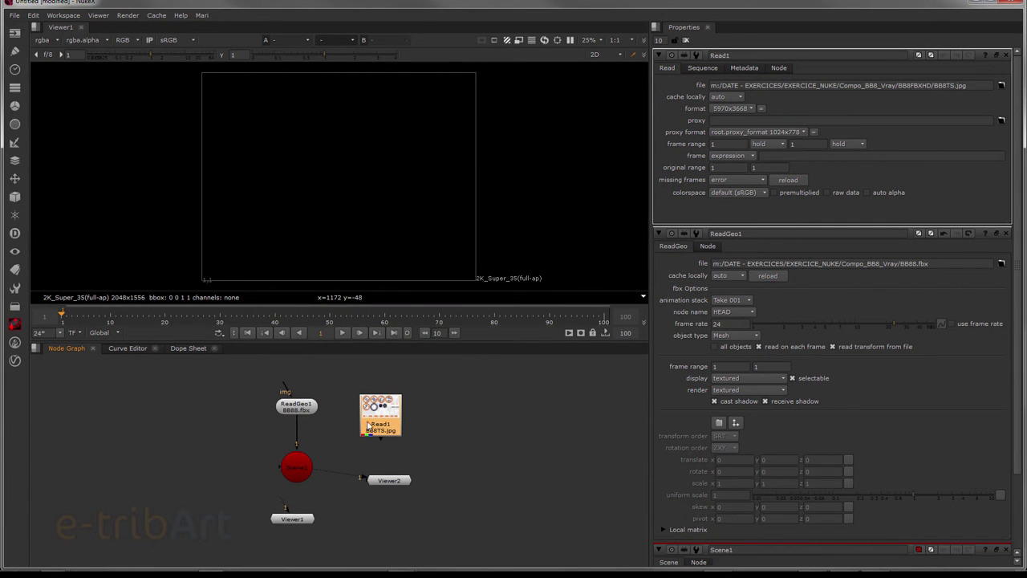
pyautogui.moveTo(367, 425)
pyautogui.mouseDown()
pyautogui.moveTo(245, 390)
pyautogui.moveTo(289, 424)
pyautogui.moveTo(258, 392)
pyautogui.mouseUp()
# Step: Show Scene1 in the floating 3D viewer, select ReadGeo1, then move the viewer off-screen right
pyautogui.click(300, 472)
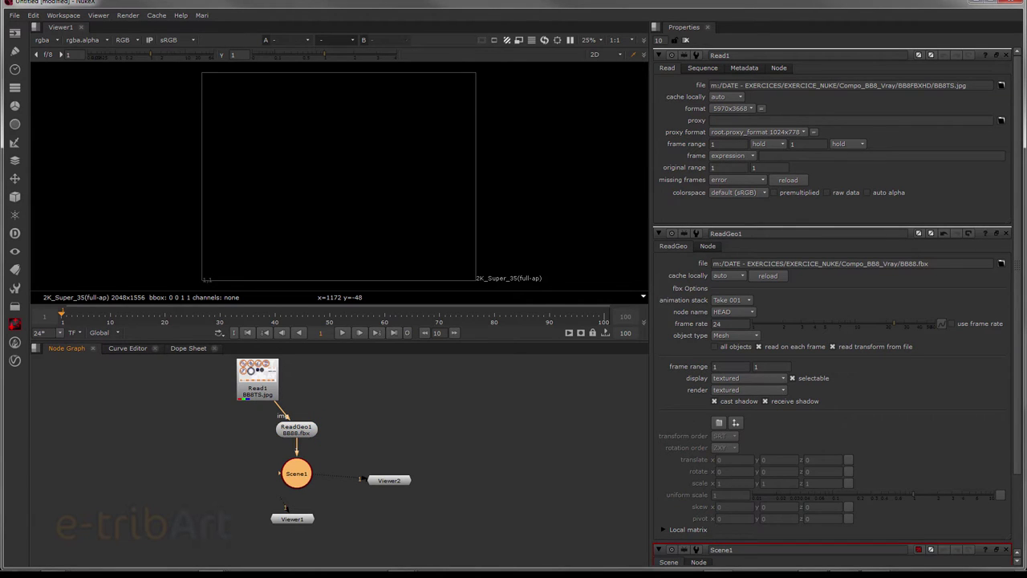
pyautogui.press('1')
pyautogui.moveTo(668, 113); pyautogui.dragTo(645, 103)
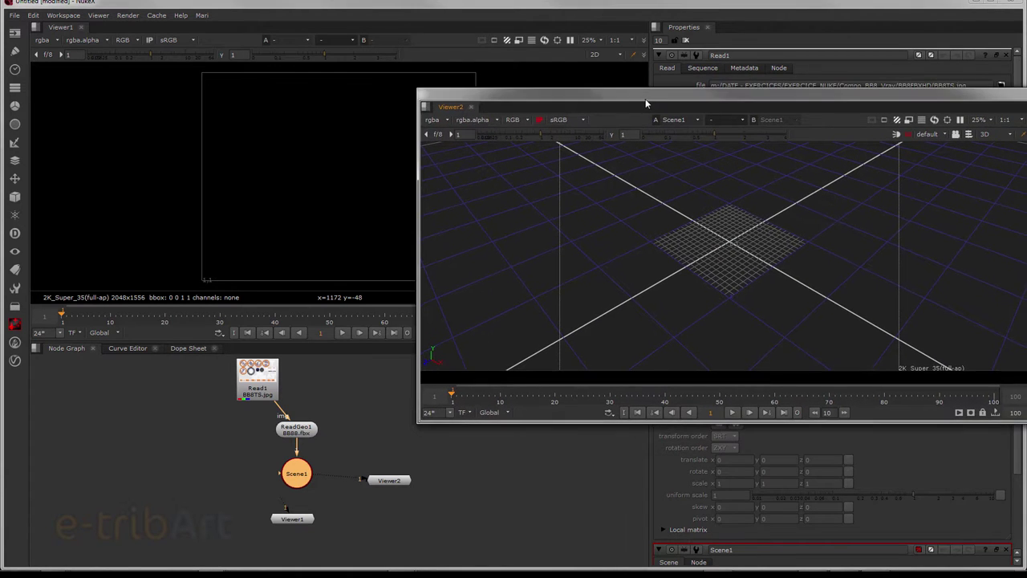
pyautogui.click(301, 432)
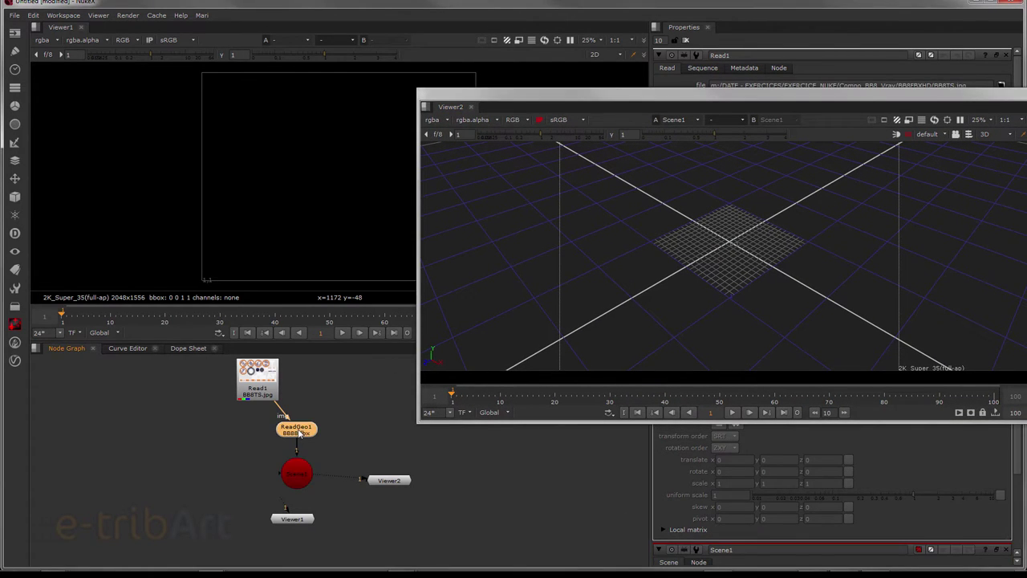
pyautogui.scroll(-5, 726, 292)
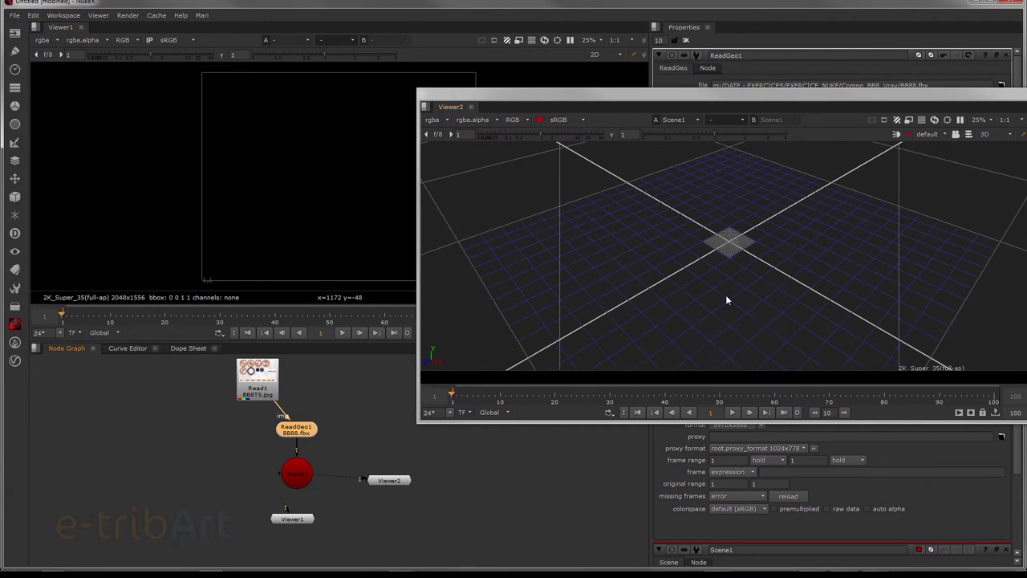
pyautogui.moveTo(724, 309); pyautogui.dragTo(717, 294)
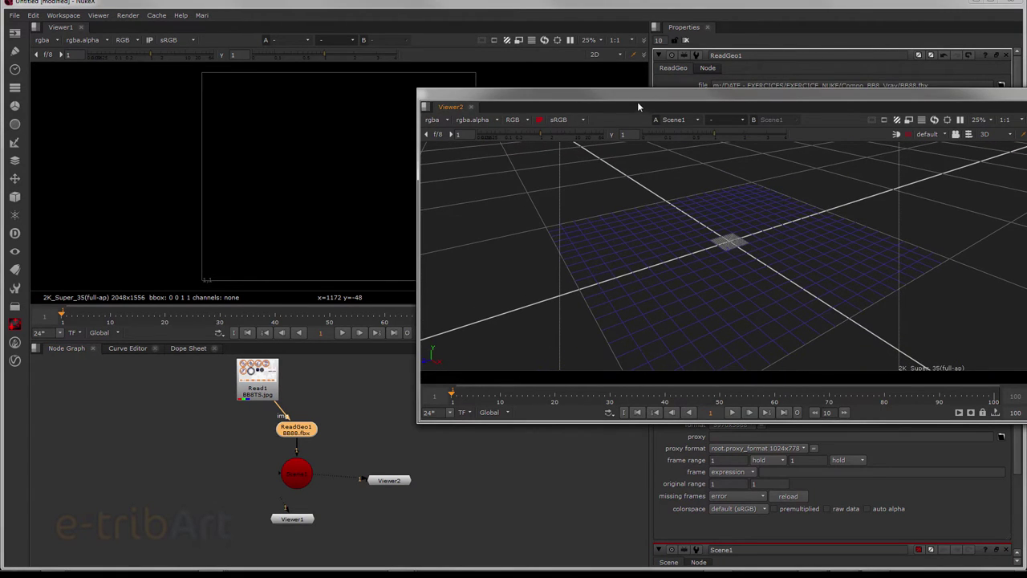
pyautogui.moveTo(638, 105); pyautogui.dragTo(1026, 137)
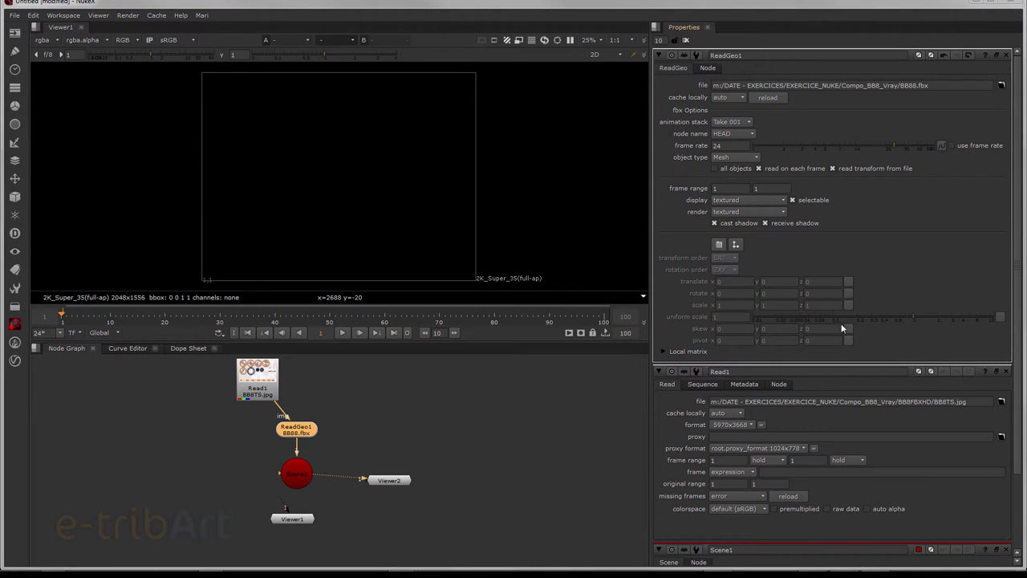
# Step: Enable 'all objects' in ReadGeo1 to import every object from BB8.fbx
pyautogui.click(725, 135)
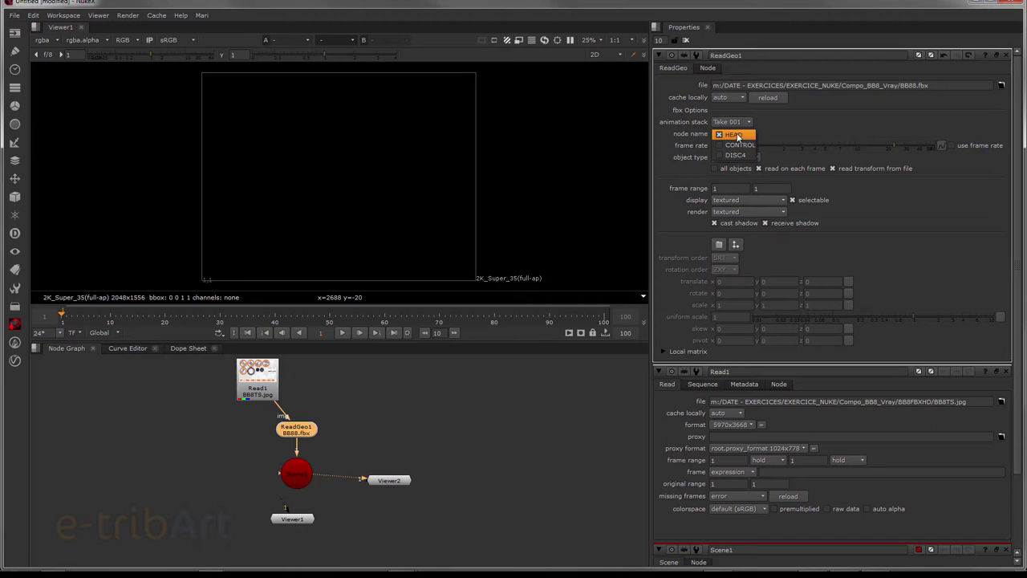
pyautogui.click(805, 125)
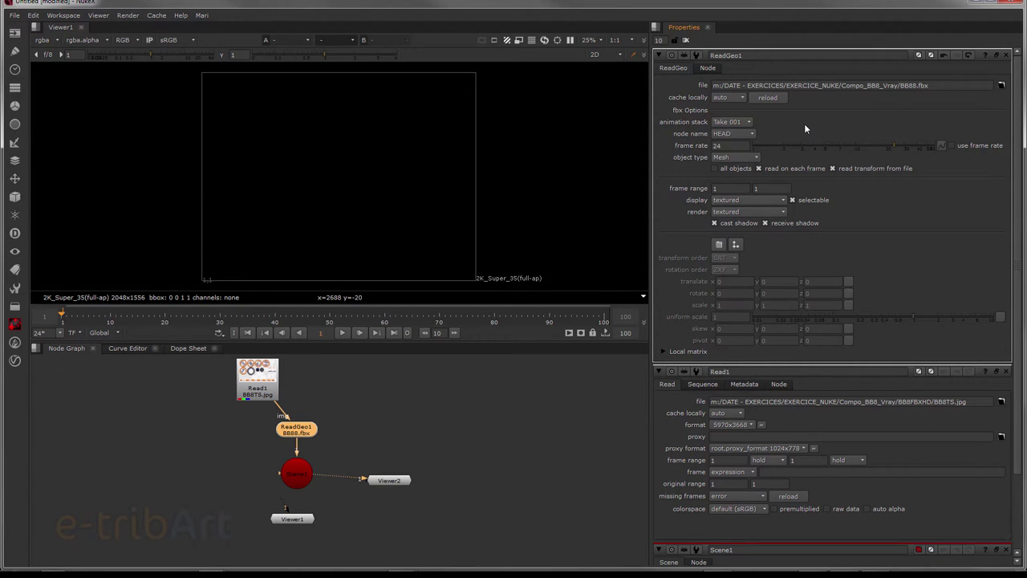
pyautogui.click(731, 135)
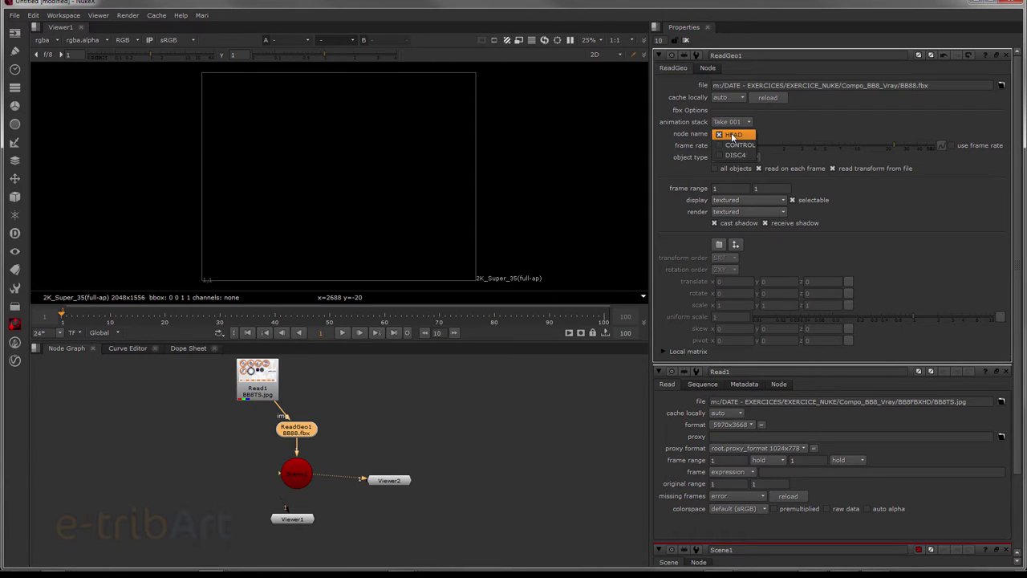
pyautogui.click(732, 137)
pyautogui.click(728, 169)
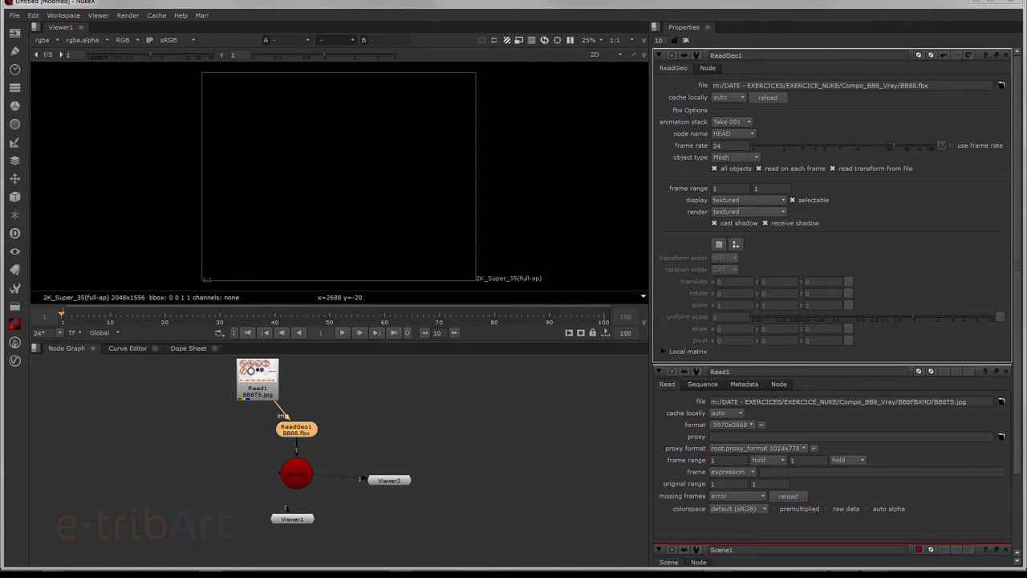
# Step: Bring the floating 3D viewer back and orbit to face the textured BB-8 model
pyautogui.moveTo(1026, 145); pyautogui.dragTo(660, 108)
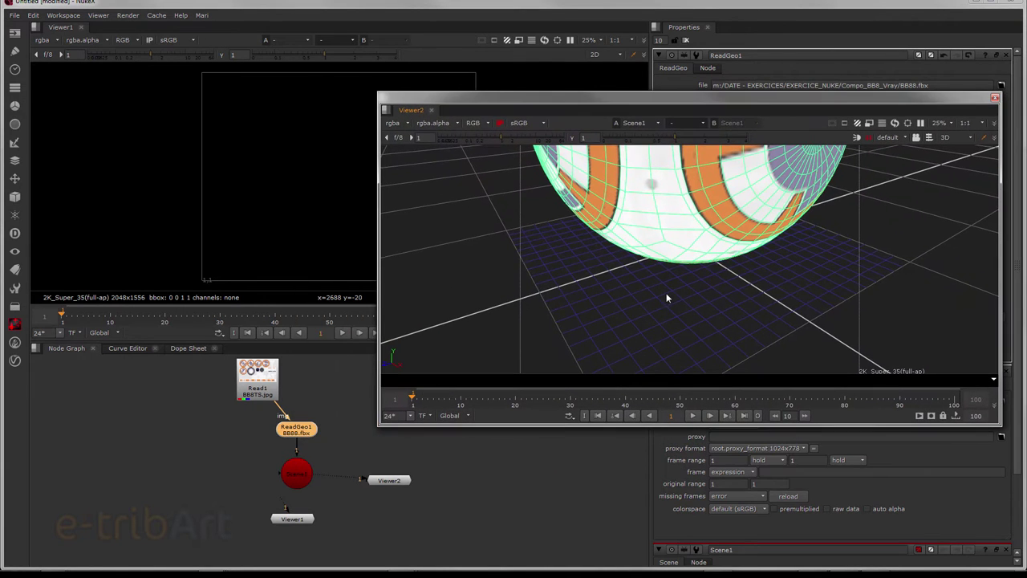
pyautogui.scroll(-5, 668, 275)
pyautogui.scroll(-3, 668, 270)
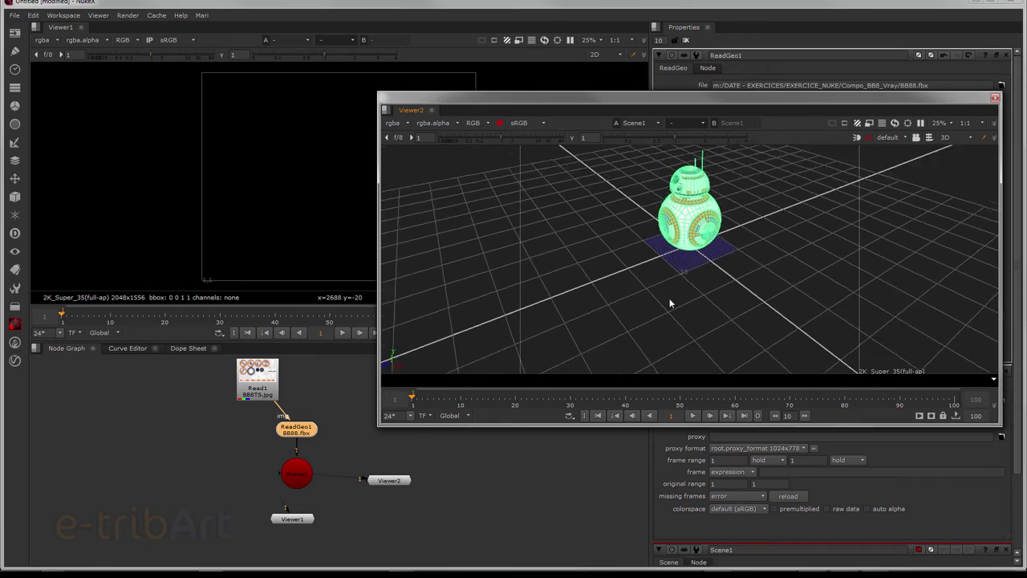
pyautogui.moveTo(684, 272)
pyautogui.mouseDown()
pyautogui.moveTo(585, 203)
pyautogui.moveTo(835, 309)
pyautogui.moveTo(811, 321)
pyautogui.mouseUp()
pyautogui.click(598, 221)
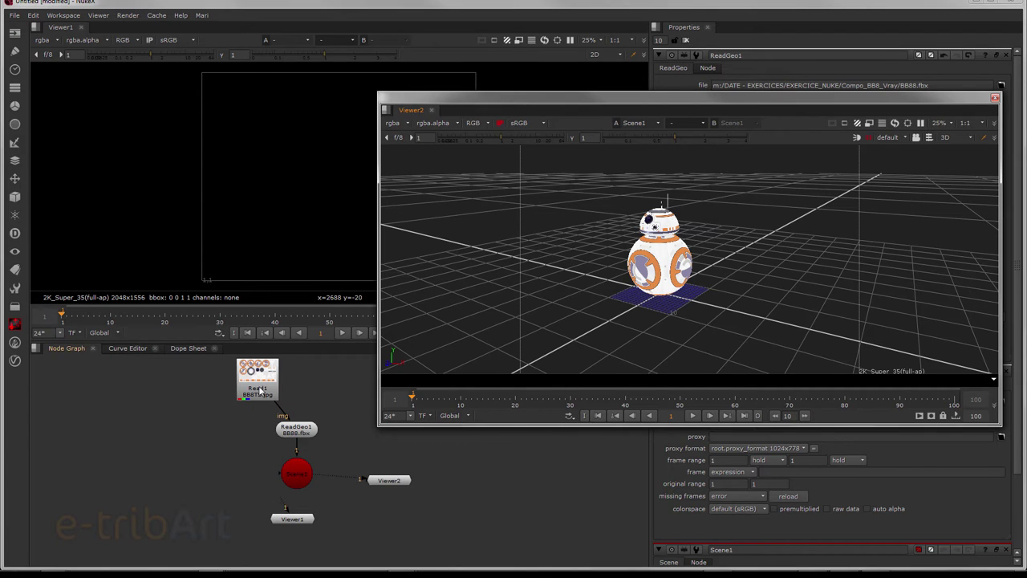
pyautogui.moveTo(262, 390); pyautogui.dragTo(244, 385)
pyautogui.moveTo(303, 433); pyautogui.dragTo(302, 425)
pyautogui.moveTo(618, 329); pyautogui.dragTo(696, 356)
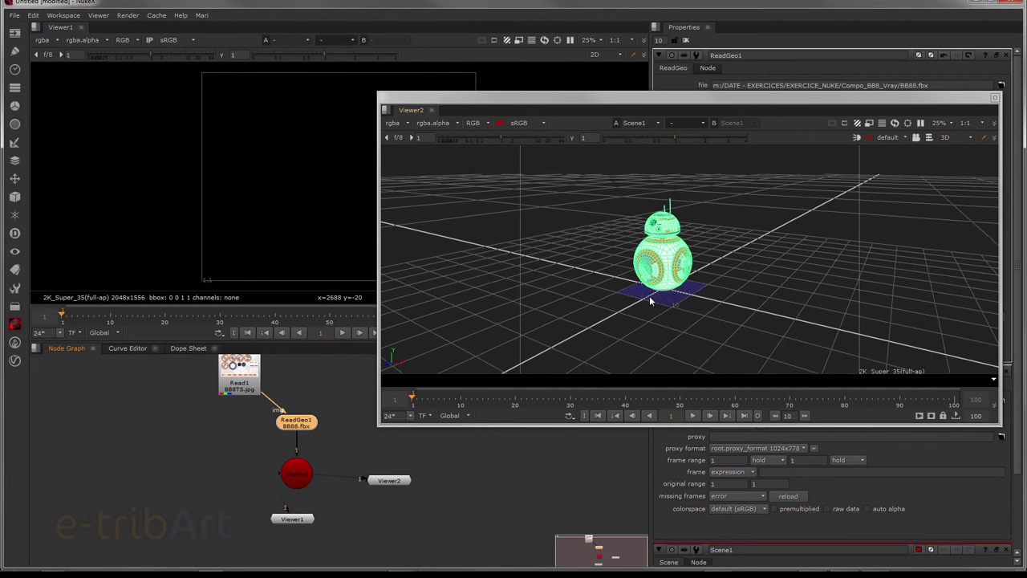
# Step: Create Camera1 from the 3D menu and connect it into Scene1's input
pyautogui.click(14, 196)
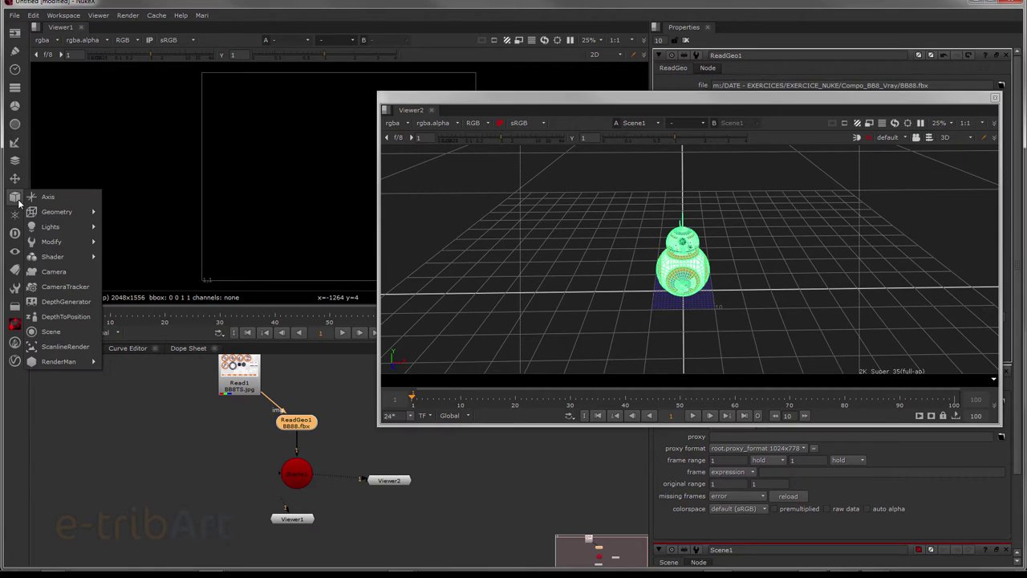
pyautogui.click(56, 273)
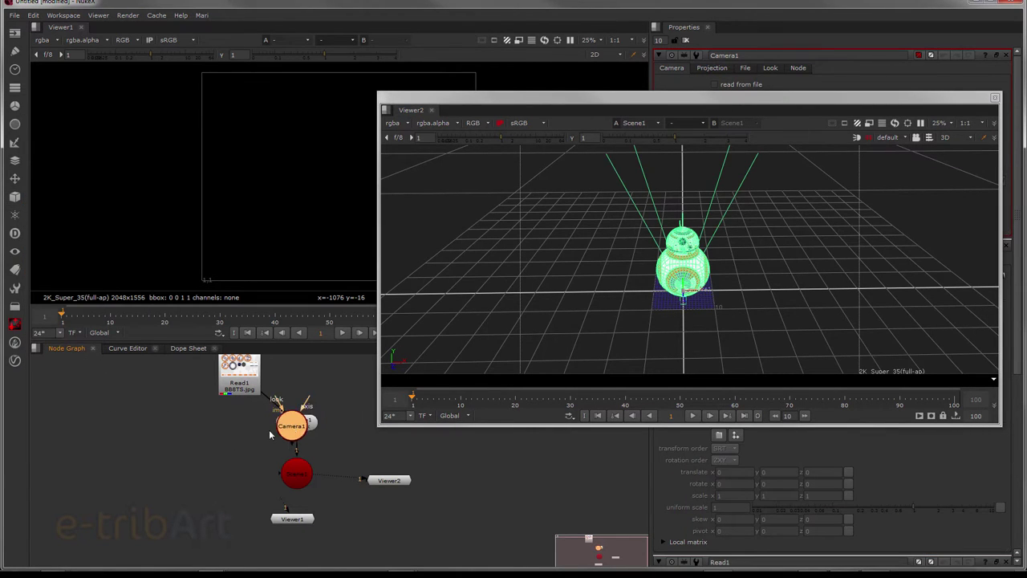
pyautogui.moveTo(295, 425)
pyautogui.mouseDown()
pyautogui.moveTo(226, 434)
pyautogui.moveTo(285, 477)
pyautogui.moveTo(293, 464)
pyautogui.mouseUp()
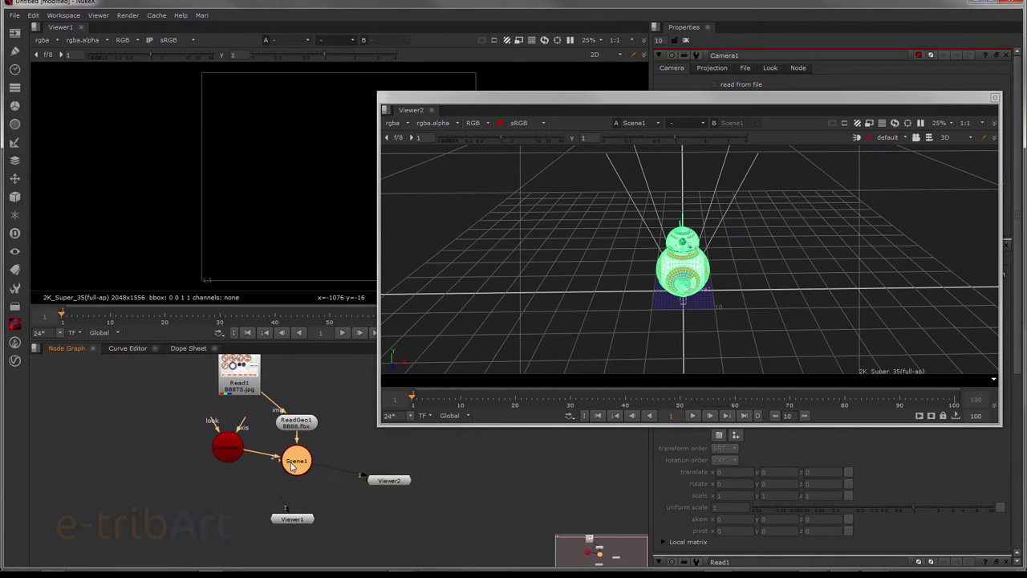
pyautogui.click(384, 481)
pyautogui.scroll(3, 354, 483)
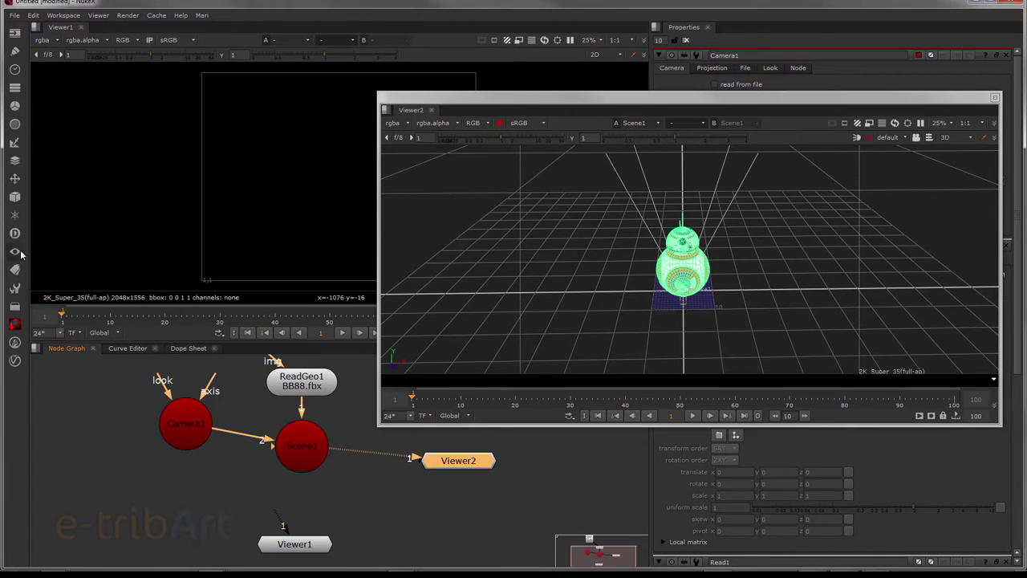
pyautogui.click(16, 199)
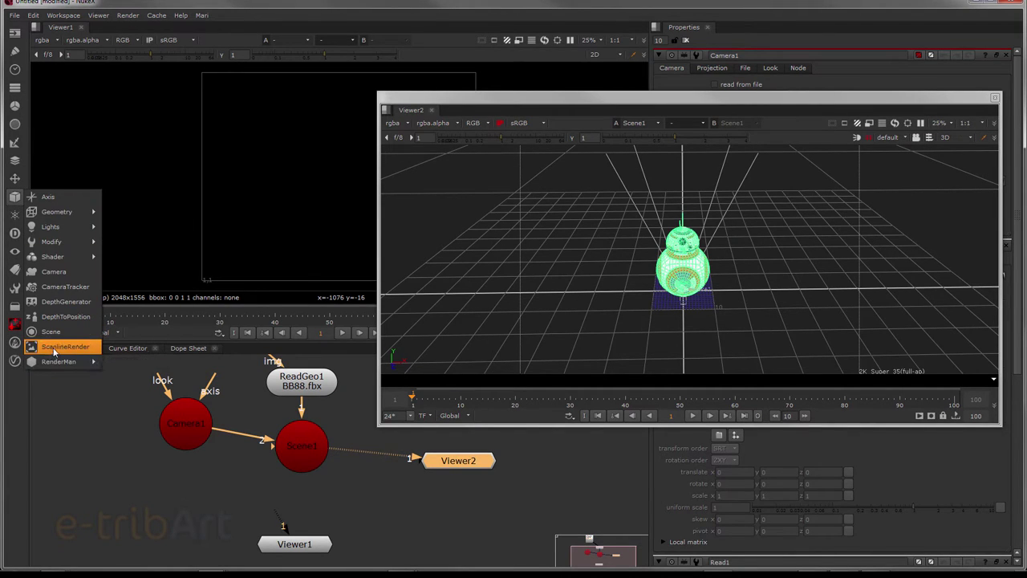
# Step: Add a VRayRenderer1 node and place it below Scene1
pyautogui.moveTo(56, 361)
pyautogui.click(82, 436)
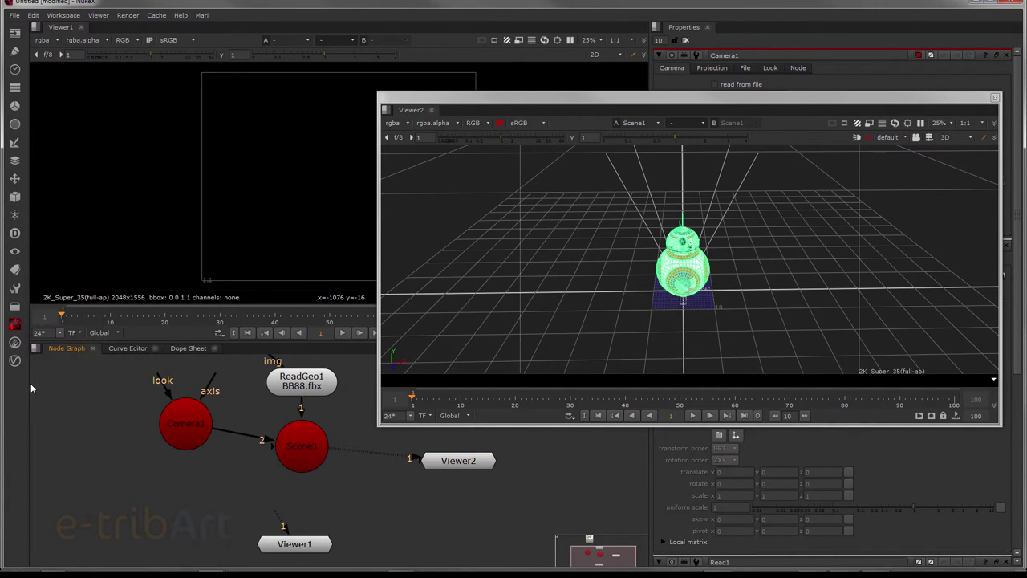
pyautogui.click(15, 361)
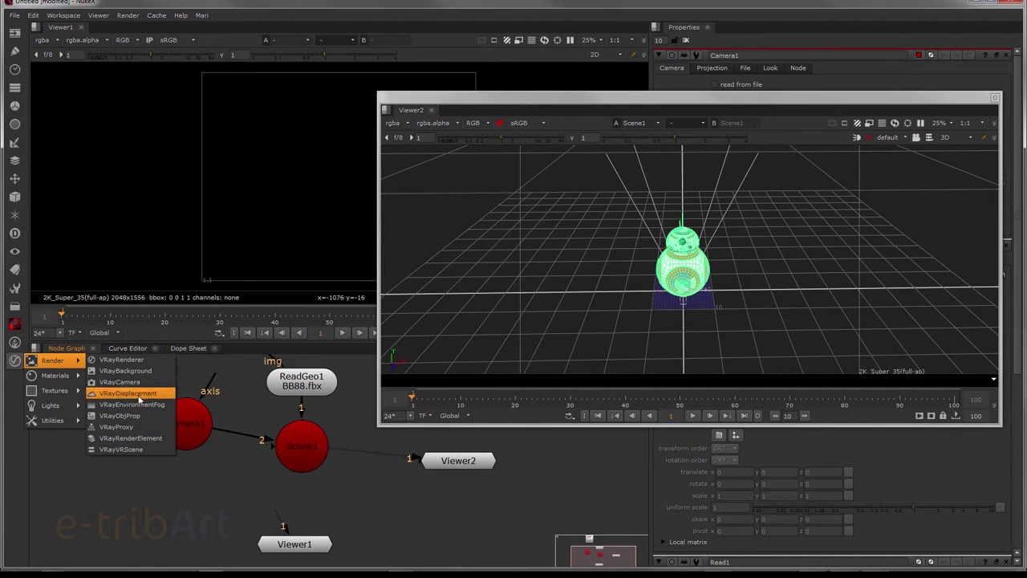
pyautogui.click(135, 361)
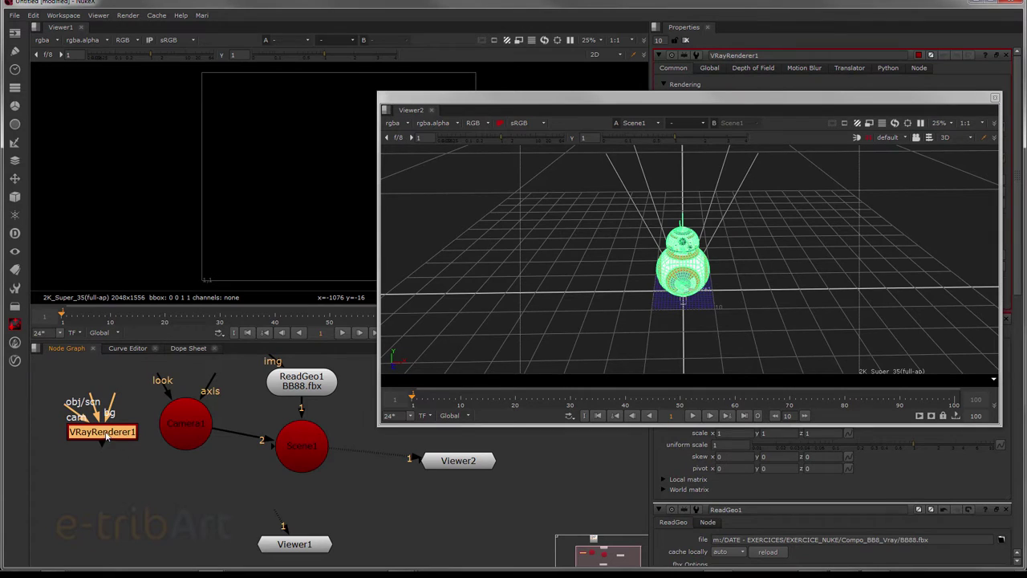
pyautogui.moveTo(106, 435); pyautogui.dragTo(326, 516)
pyautogui.moveTo(307, 551)
pyautogui.mouseDown()
pyautogui.moveTo(315, 561)
pyautogui.moveTo(317, 523)
pyautogui.mouseUp()
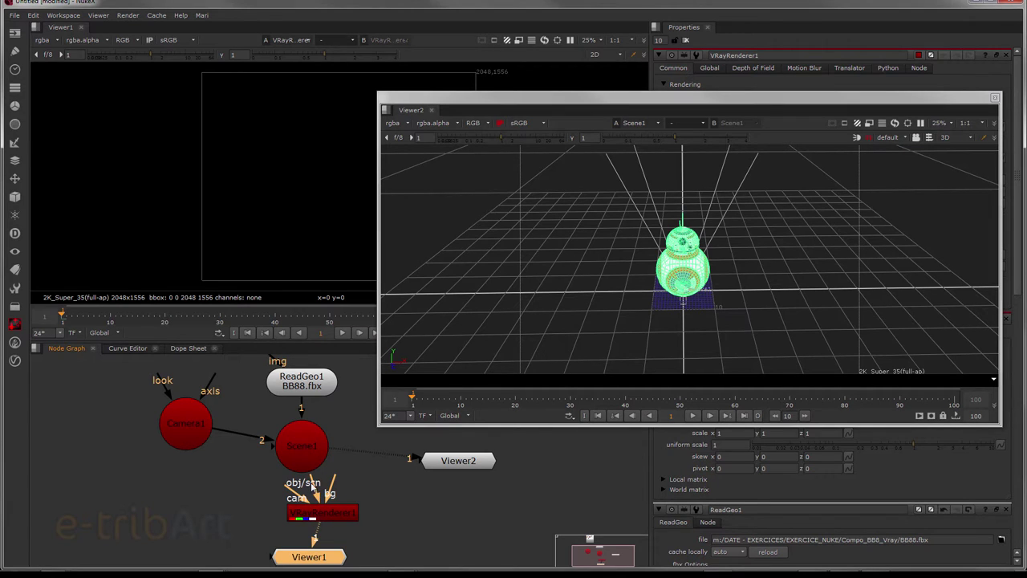
# Step: Wire VRayRenderer1's scene input to Scene1, camera to Camera1, and feed Viewer1
pyautogui.moveTo(316, 491); pyautogui.dragTo(306, 440)
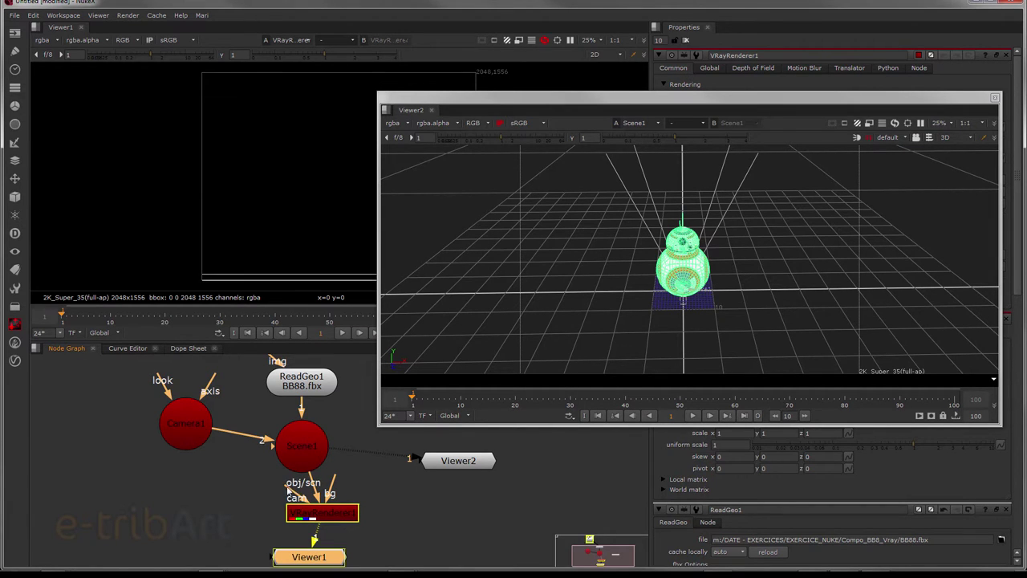
pyautogui.moveTo(294, 491); pyautogui.dragTo(187, 438)
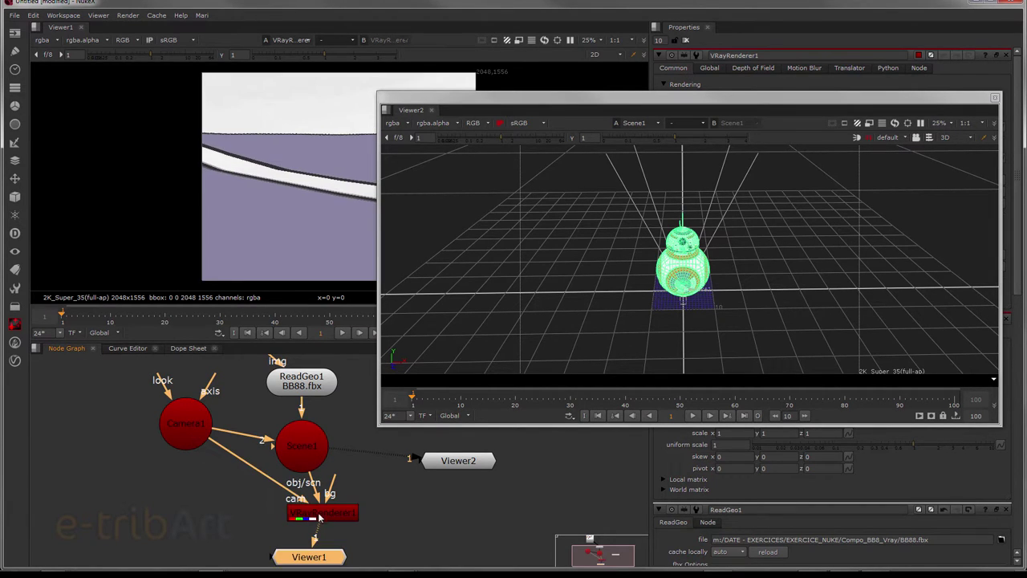
pyautogui.moveTo(321, 514); pyautogui.dragTo(315, 514)
pyautogui.moveTo(310, 557); pyautogui.dragTo(318, 553)
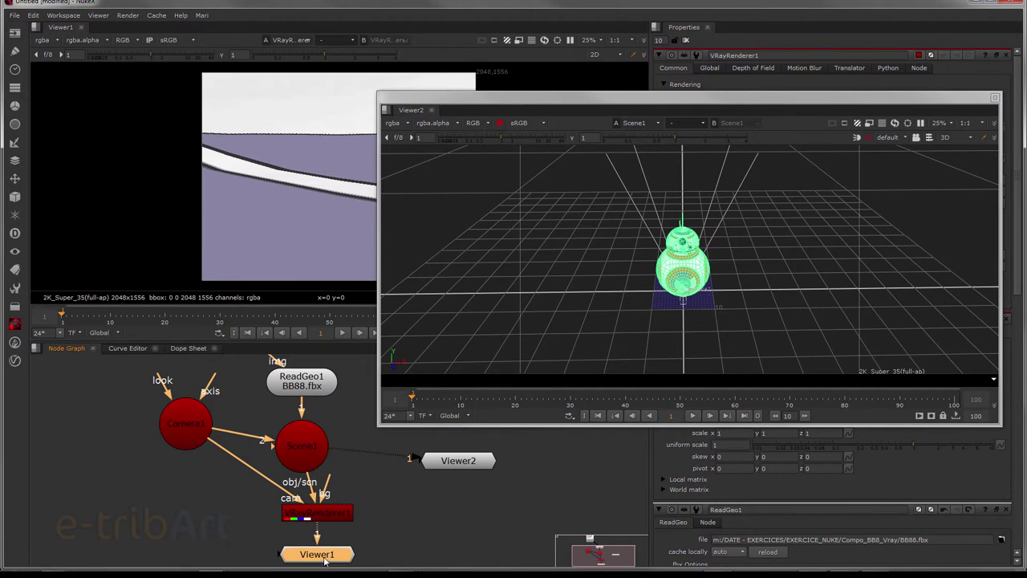
pyautogui.click(307, 446)
pyautogui.moveTo(301, 389); pyautogui.dragTo(310, 388)
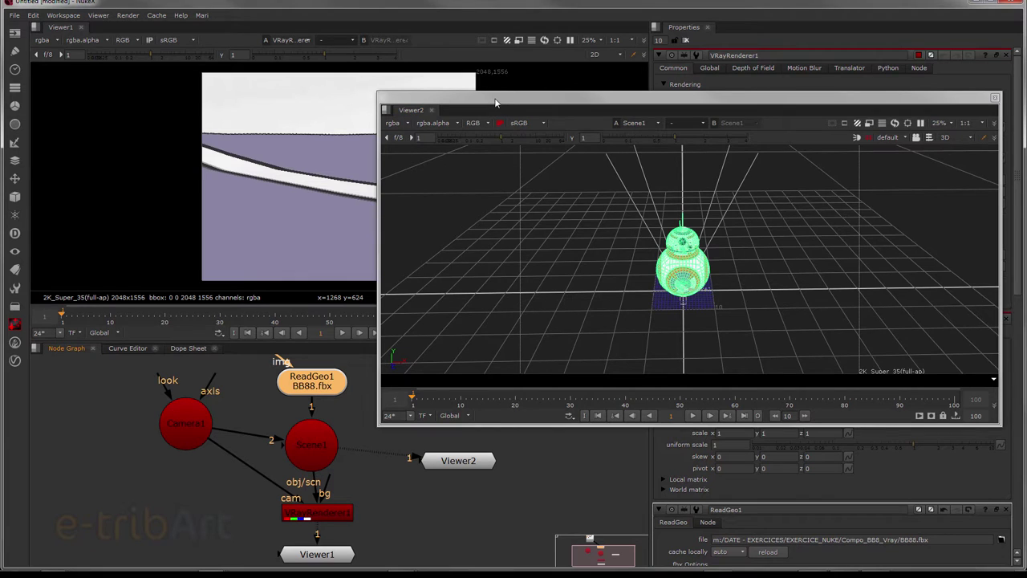
pyautogui.moveTo(496, 102); pyautogui.dragTo(519, 93)
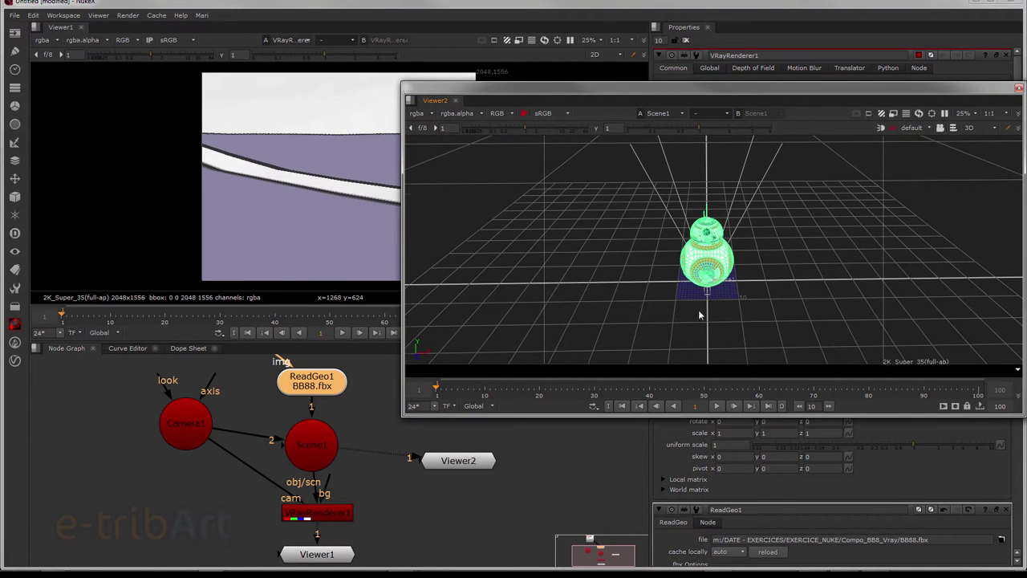
pyautogui.moveTo(698, 310); pyautogui.dragTo(752, 273)
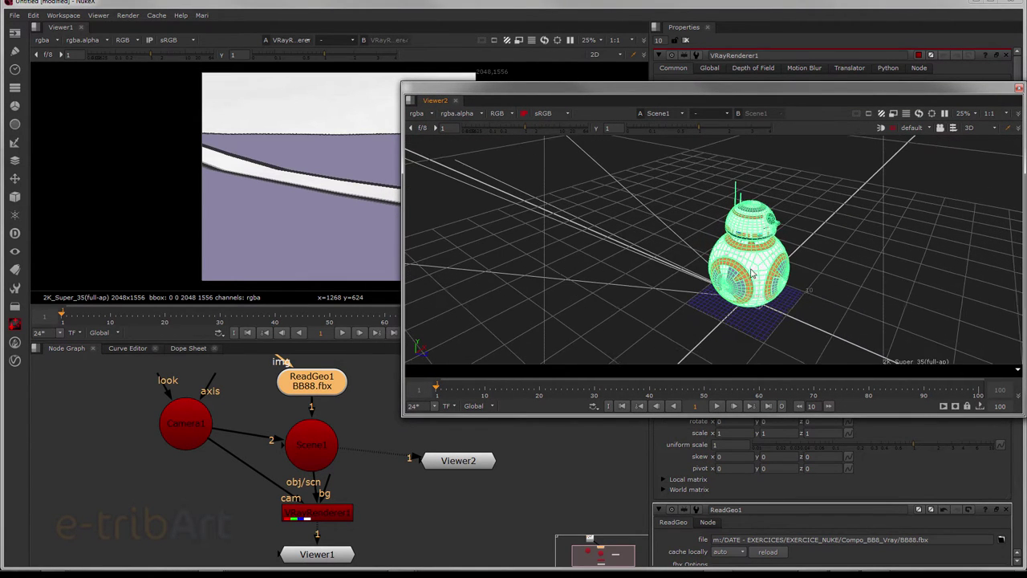
# Step: Swing and raise Camera1 in the 3D view, then narrow the floating viewer beside the render
pyautogui.click(185, 423)
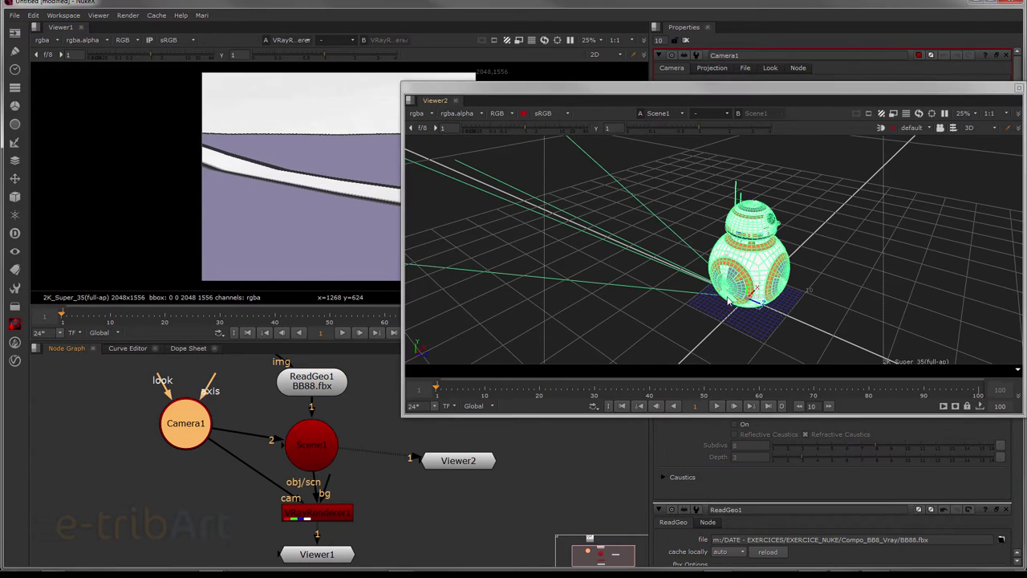
pyautogui.moveTo(728, 301); pyautogui.dragTo(843, 329)
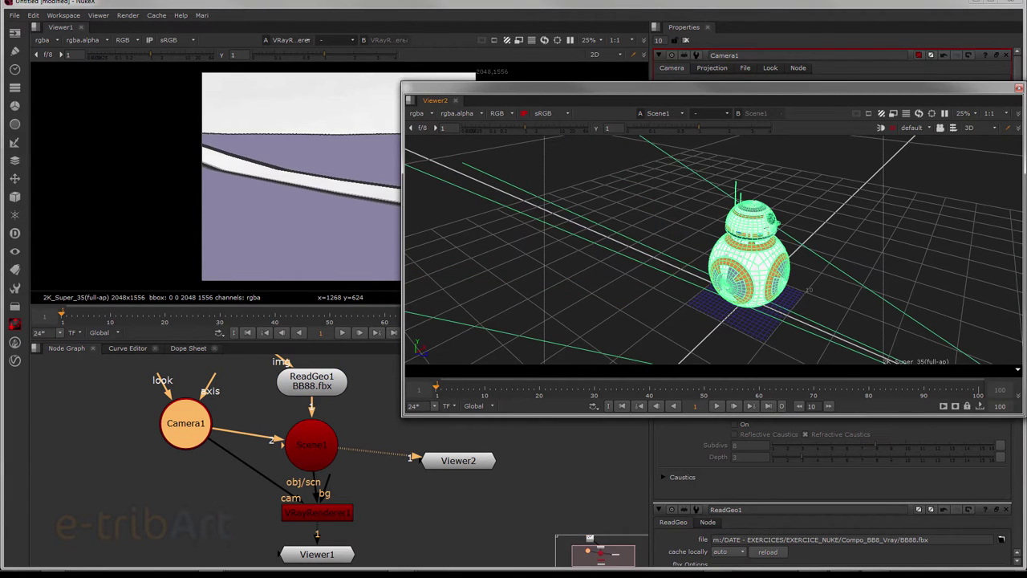
pyautogui.moveTo(662, 91); pyautogui.dragTo(477, 47)
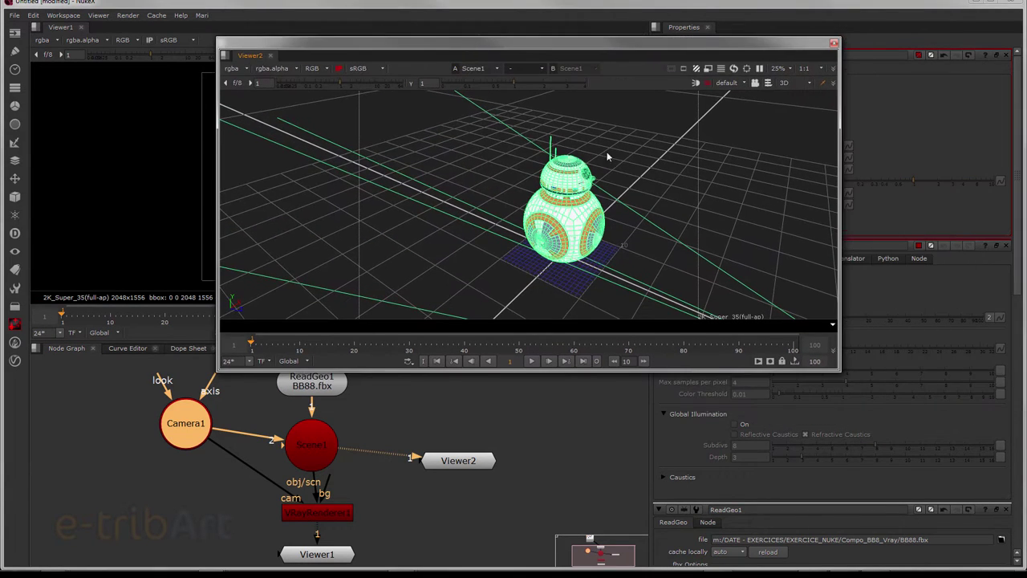
pyautogui.scroll(-3, 608, 157)
pyautogui.scroll(-2, 591, 187)
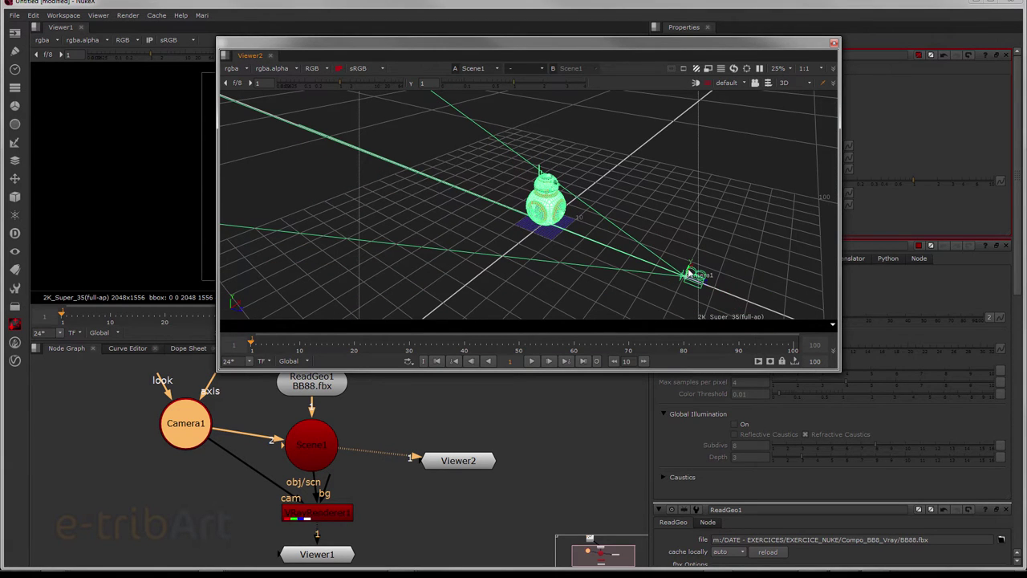
pyautogui.moveTo(689, 274); pyautogui.dragTo(696, 249)
pyautogui.moveTo(340, 45)
pyautogui.mouseDown()
pyautogui.moveTo(541, 50)
pyautogui.moveTo(532, 49)
pyautogui.mouseUp()
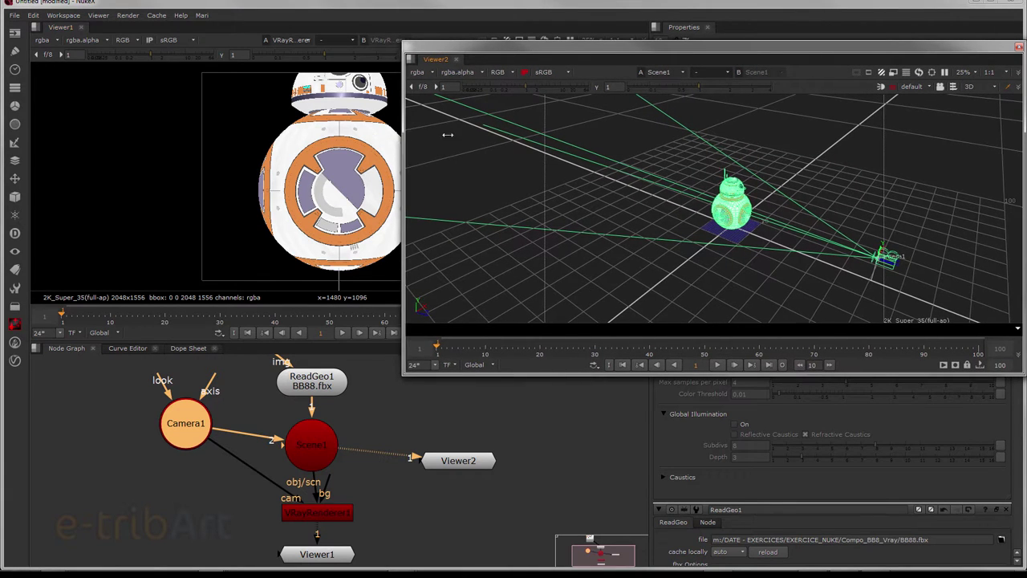
pyautogui.moveTo(448, 135); pyautogui.dragTo(535, 145)
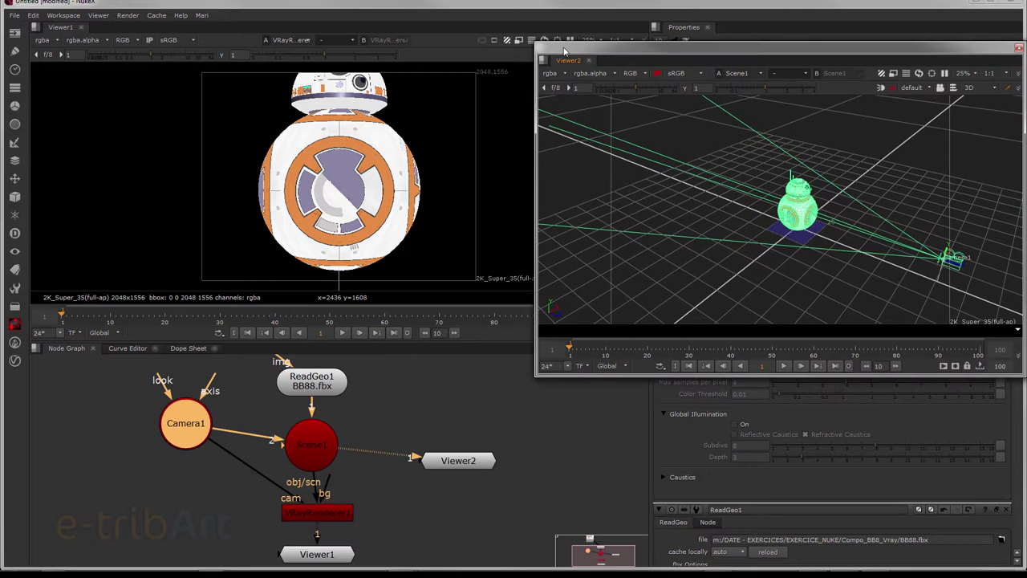
# Step: Set the project's full size format to HD_720 (1280x720), after briefly trying HD_1080
pyautogui.click(115, 471)
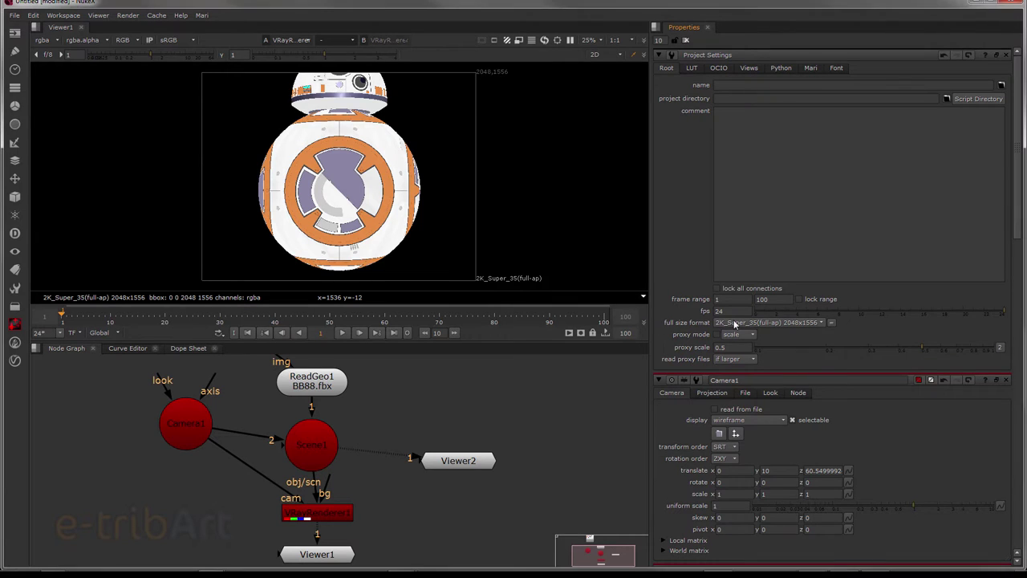
pyautogui.click(737, 323)
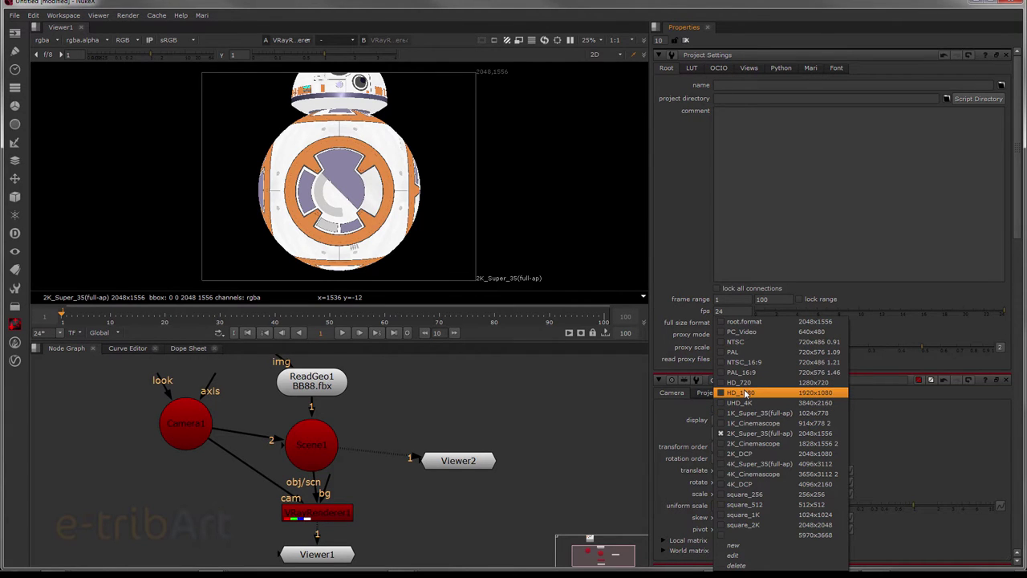
pyautogui.click(746, 393)
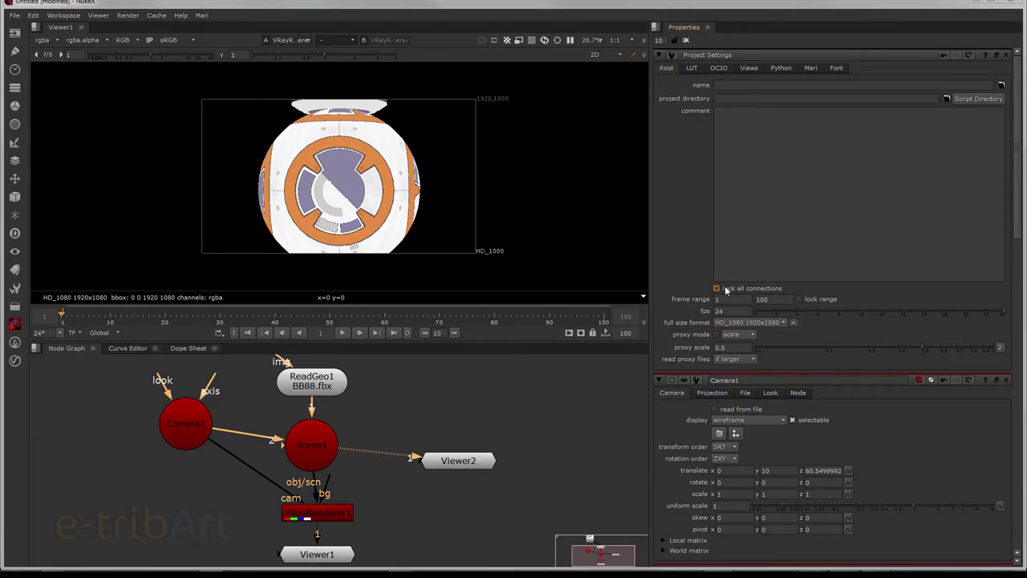
pyautogui.click(739, 322)
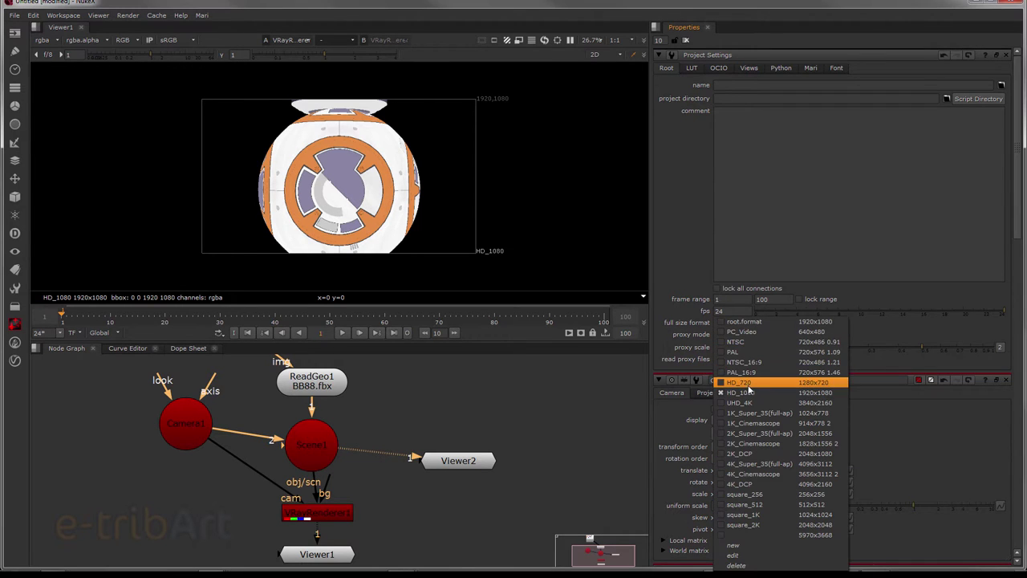
pyautogui.click(750, 384)
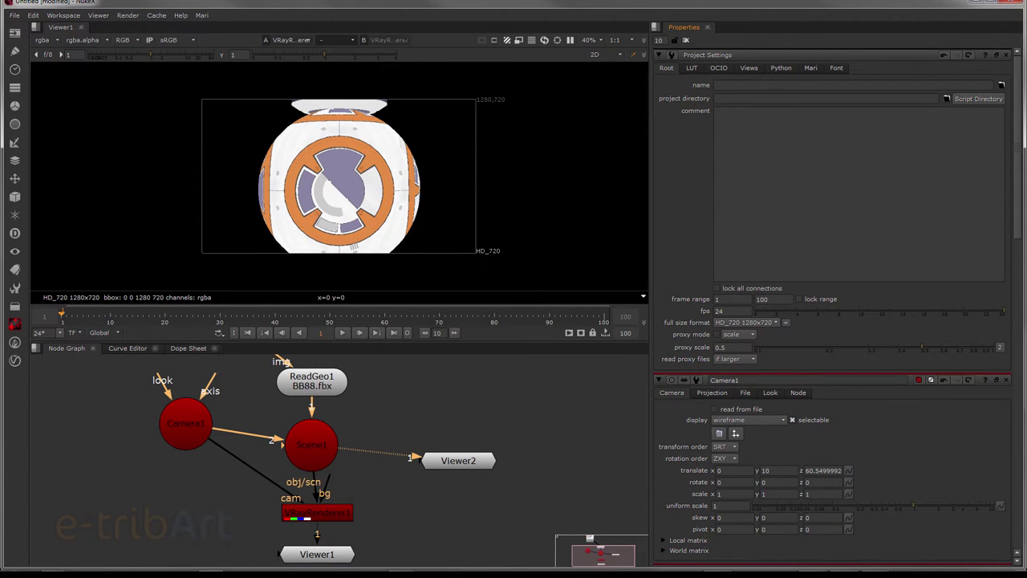
pyautogui.moveTo(721, 84); pyautogui.dragTo(683, 72)
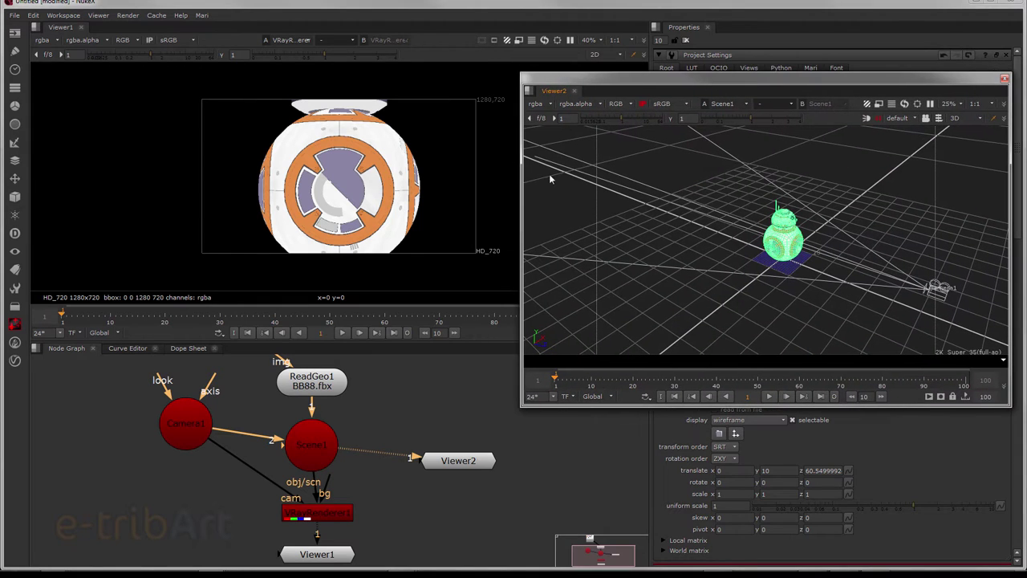
# Step: Set the camera focal length to 35 and move it back to frame all of BB-8
pyautogui.click(946, 288)
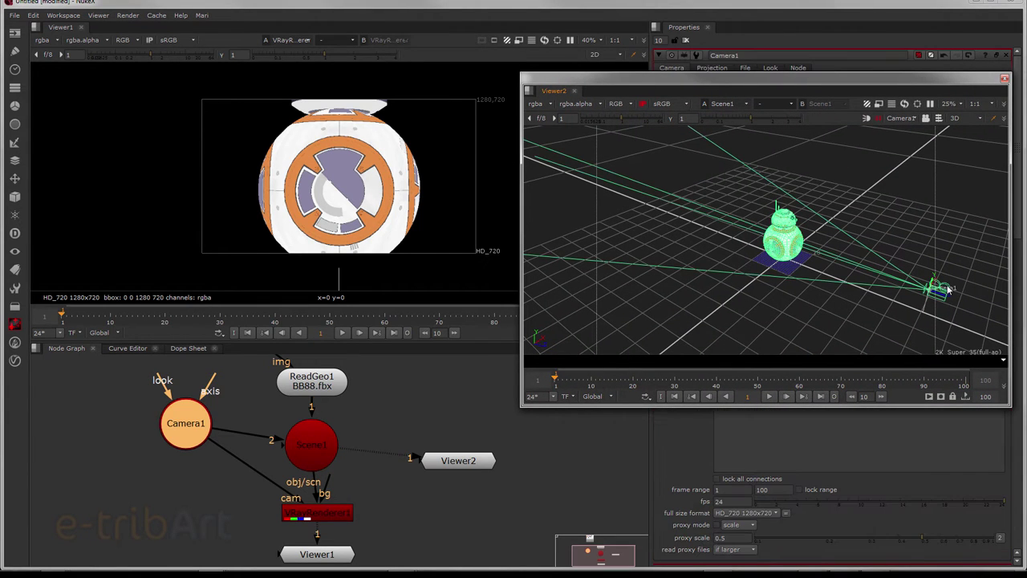
pyautogui.moveTo(948, 289); pyautogui.dragTo(933, 286)
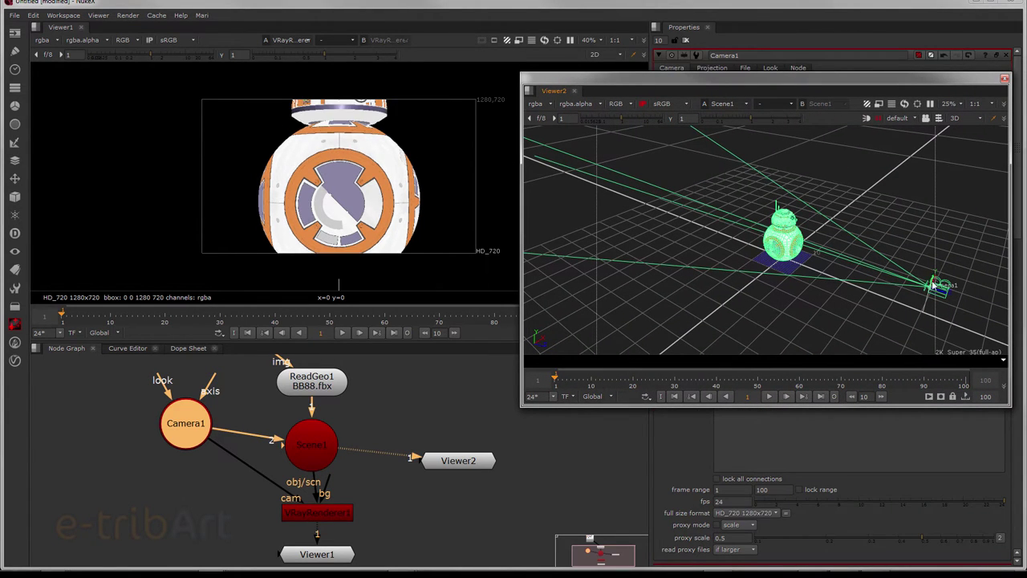
pyautogui.moveTo(707, 81); pyautogui.dragTo(343, 196)
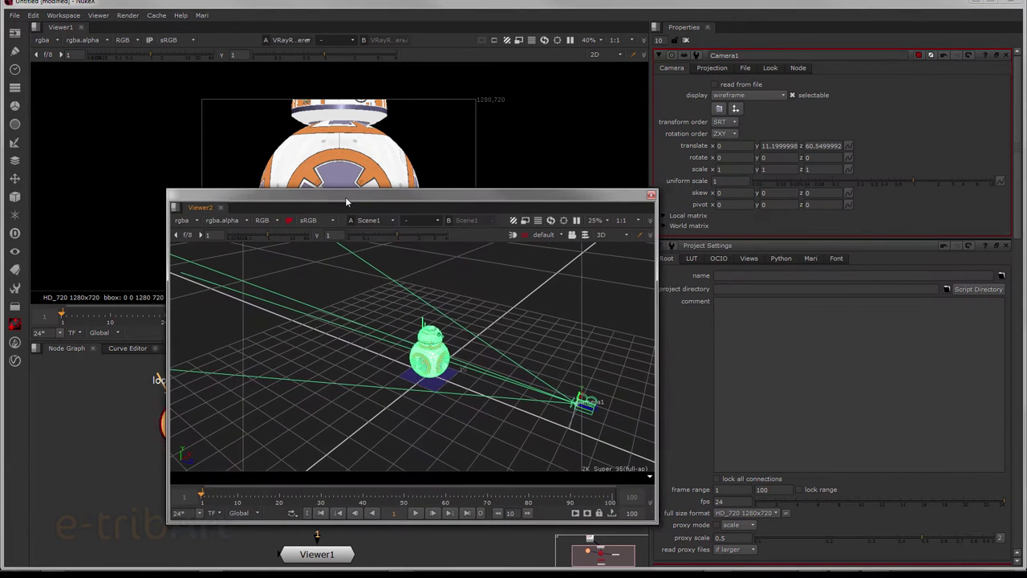
pyautogui.click(712, 69)
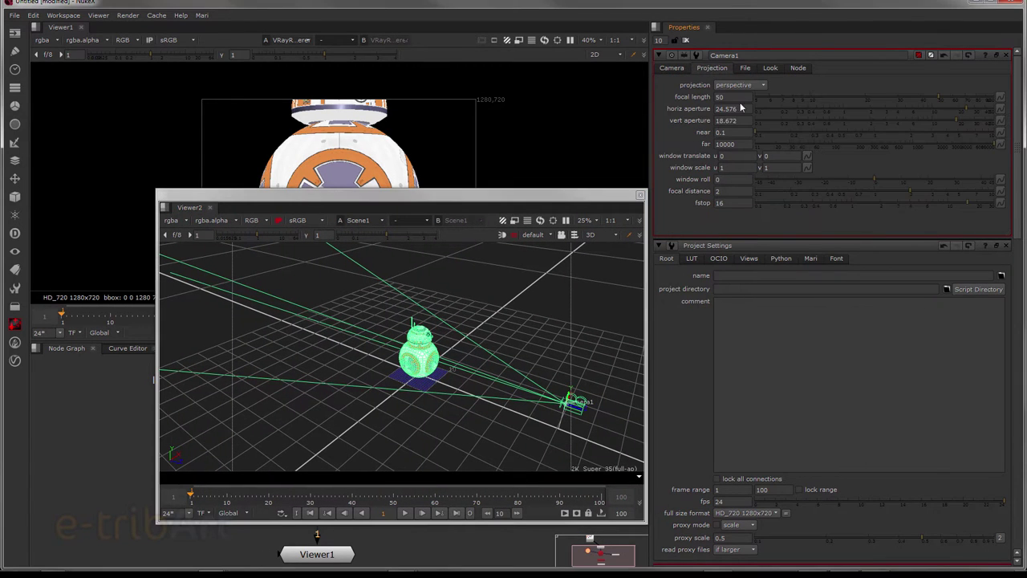
pyautogui.write('5')
pyautogui.press('Return')
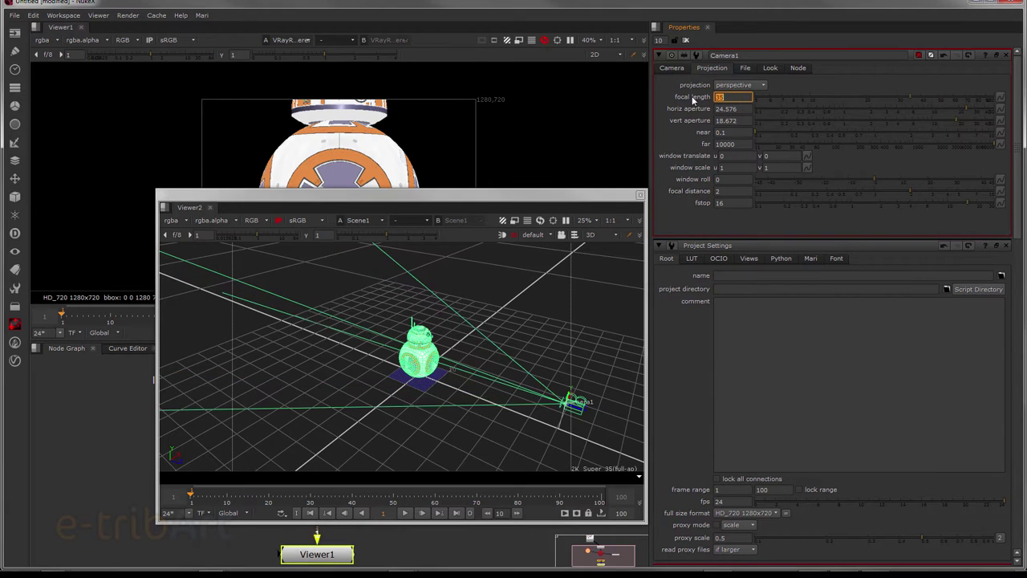
pyautogui.moveTo(308, 195); pyautogui.dragTo(610, 113)
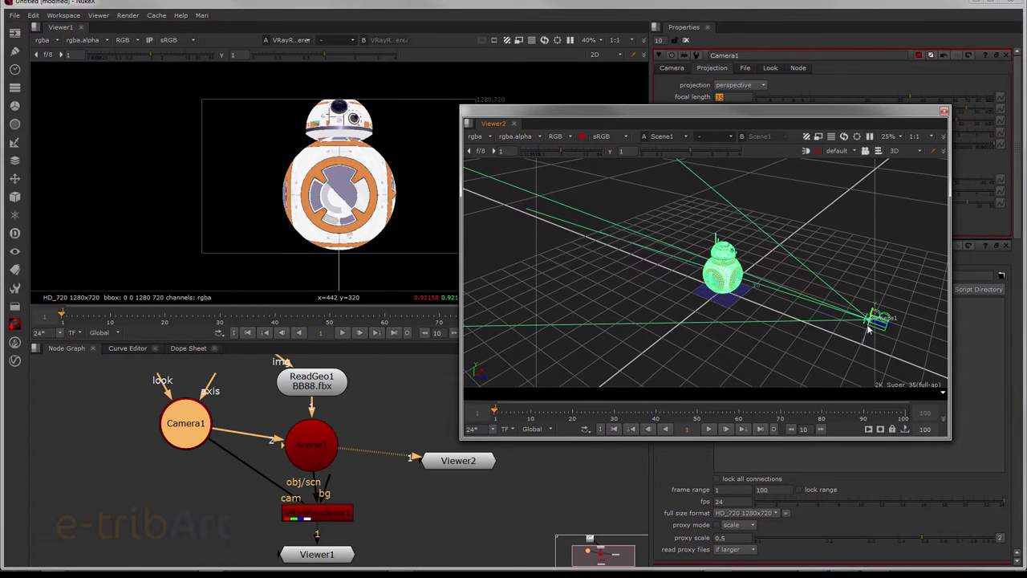
pyautogui.moveTo(886, 325)
pyautogui.mouseDown()
pyautogui.moveTo(903, 335)
pyautogui.moveTo(760, 313)
pyautogui.mouseUp()
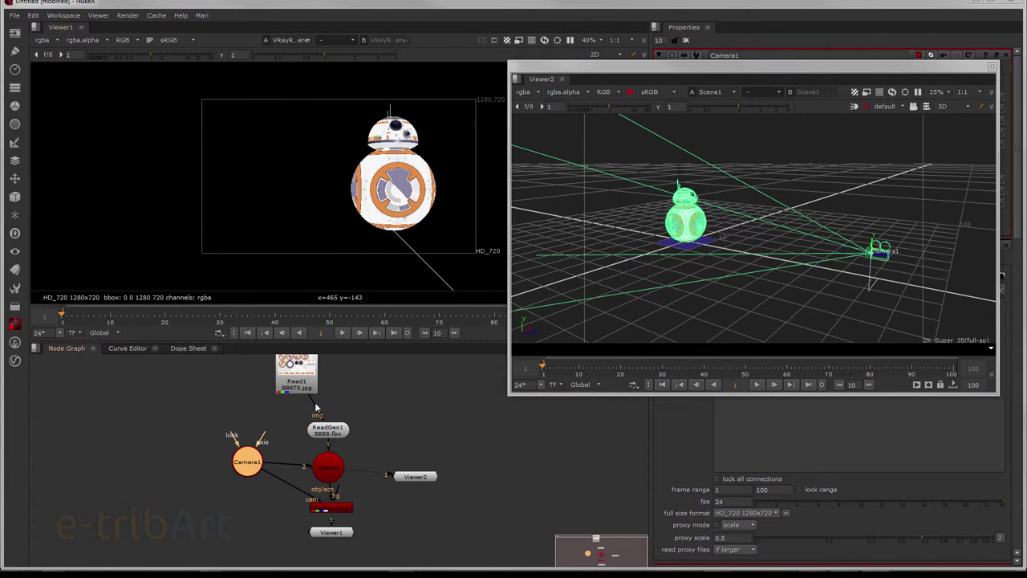
# Step: Rearrange the Camera1, Read1 and ReadGeo1 nodes, with ReadGeo1 just below Read1
pyautogui.moveTo(261, 446); pyautogui.dragTo(237, 451)
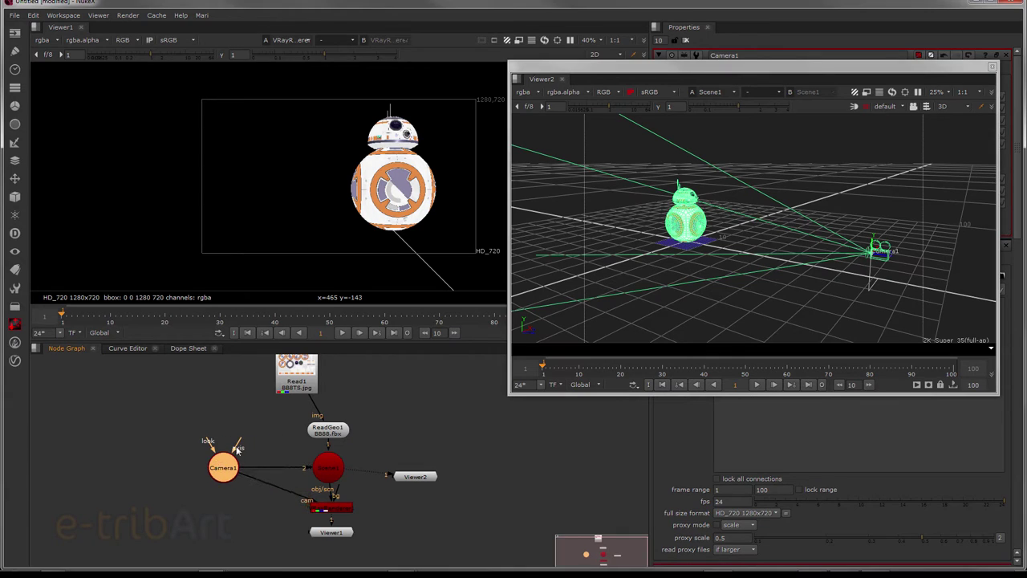
pyautogui.moveTo(271, 413)
pyautogui.mouseDown()
pyautogui.moveTo(220, 451)
pyautogui.moveTo(281, 393)
pyautogui.mouseUp()
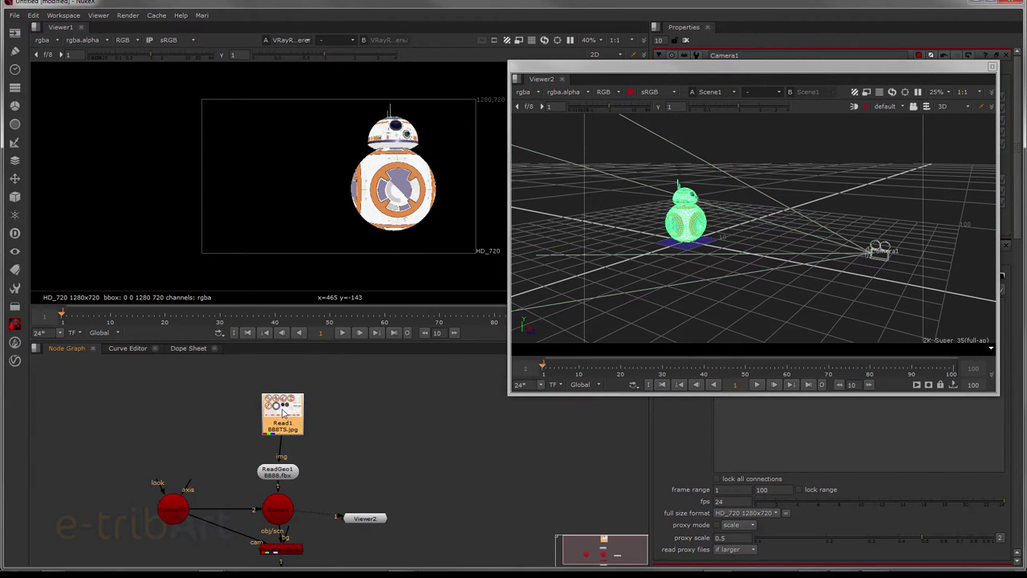
pyautogui.moveTo(280, 468); pyautogui.dragTo(280, 438)
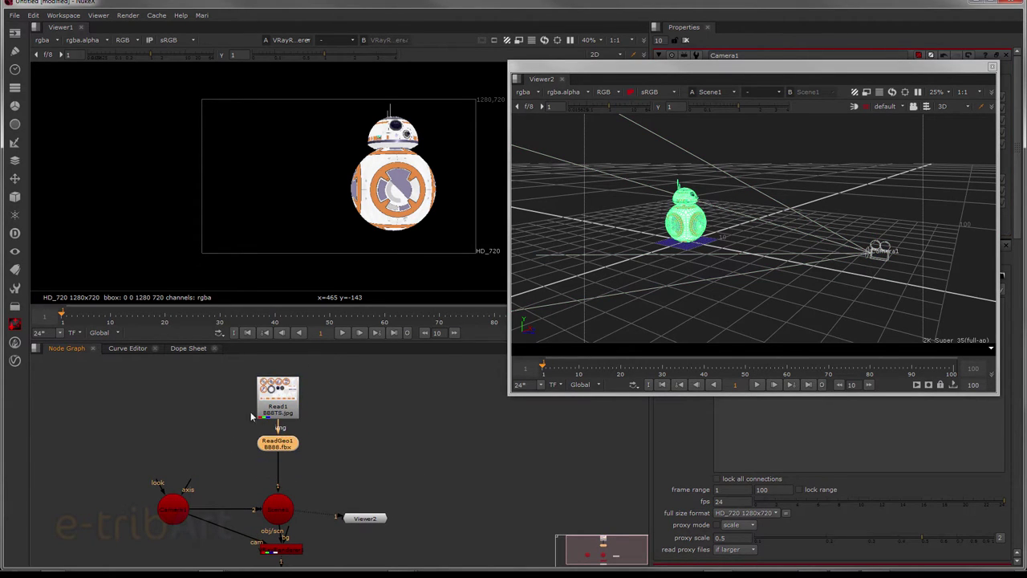
# Step: Add a Card1 node for the floor and move it clear of ReadGeo1
pyautogui.click(17, 199)
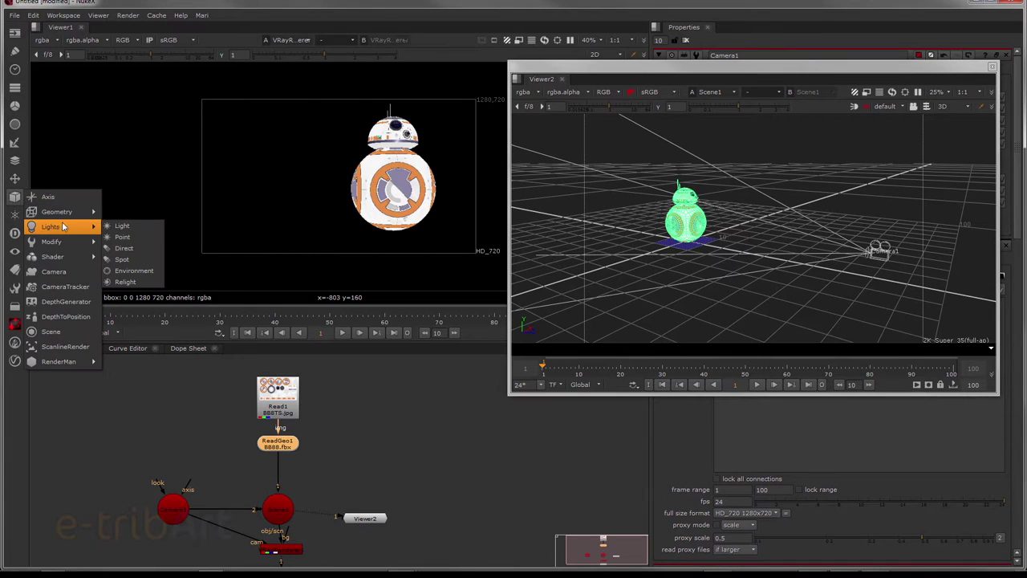
pyautogui.moveTo(58, 211)
pyautogui.click(122, 211)
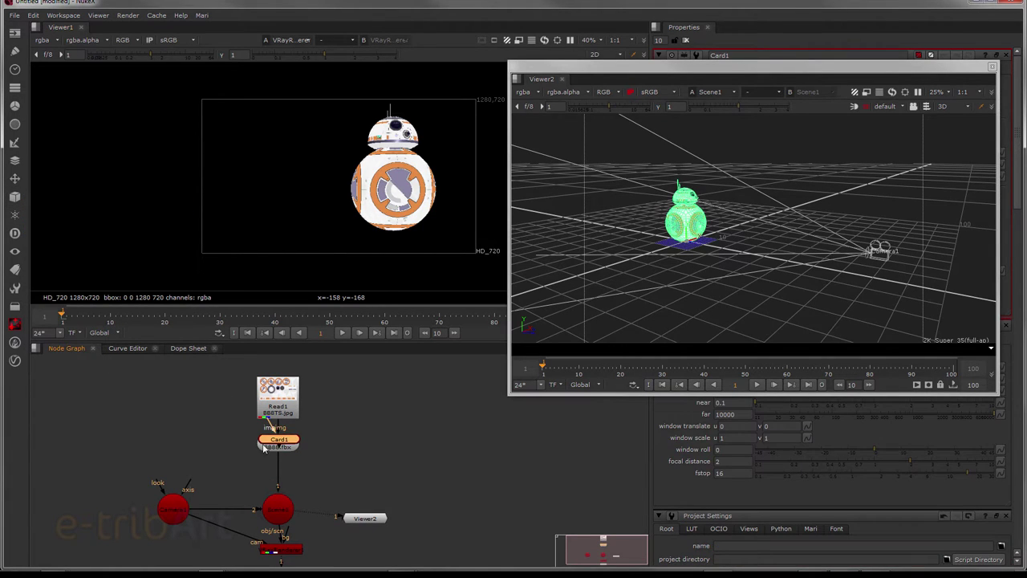
pyautogui.moveTo(263, 447)
pyautogui.mouseDown()
pyautogui.moveTo(211, 421)
pyautogui.moveTo(277, 508)
pyautogui.mouseUp()
pyautogui.moveTo(205, 422); pyautogui.dragTo(201, 435)
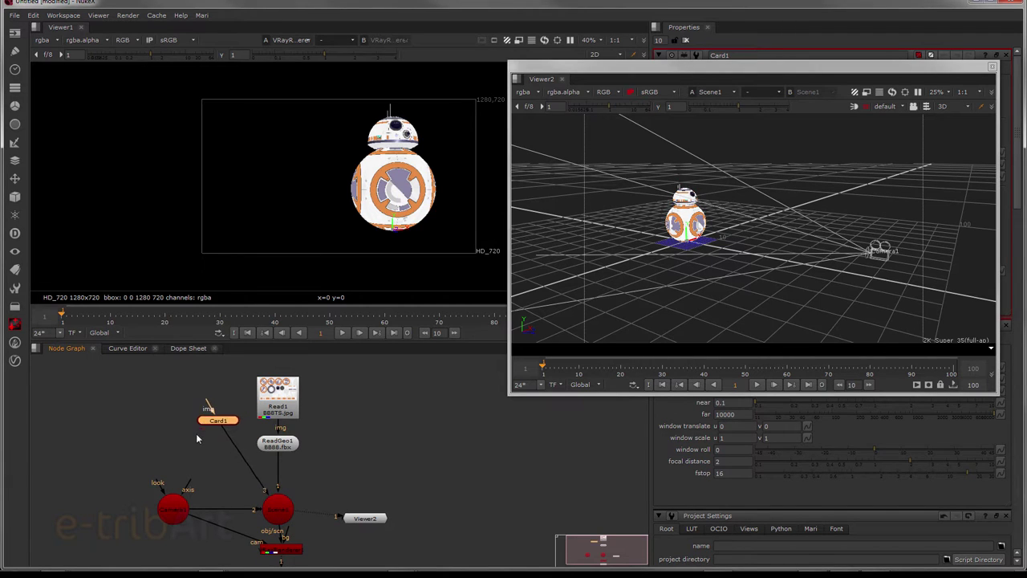
# Step: Read in the MetalFloorsPainted0039_2_L.jpg texture from the Compo_BB8_Vray folder
pyautogui.click(15, 32)
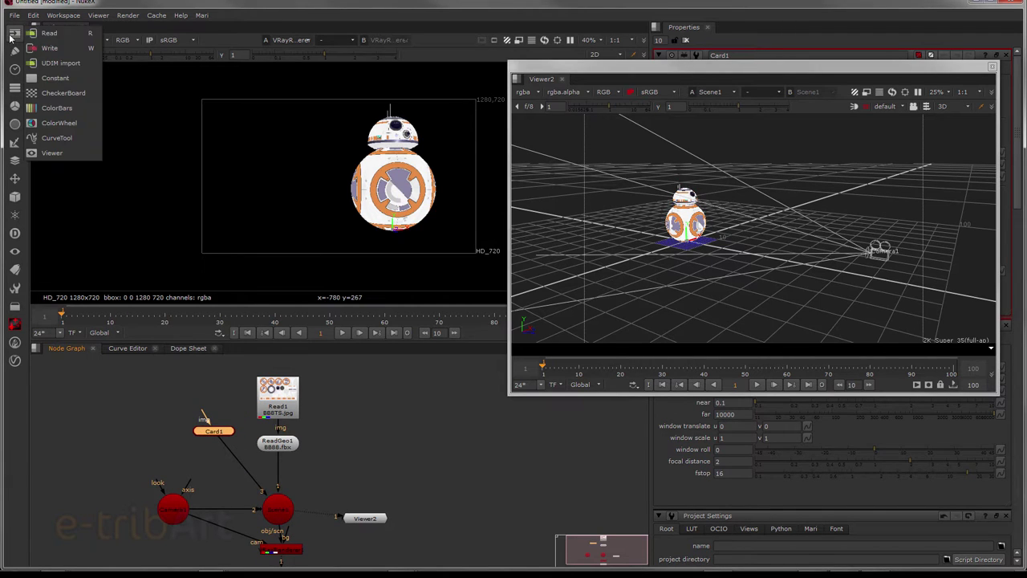
pyautogui.click(48, 41)
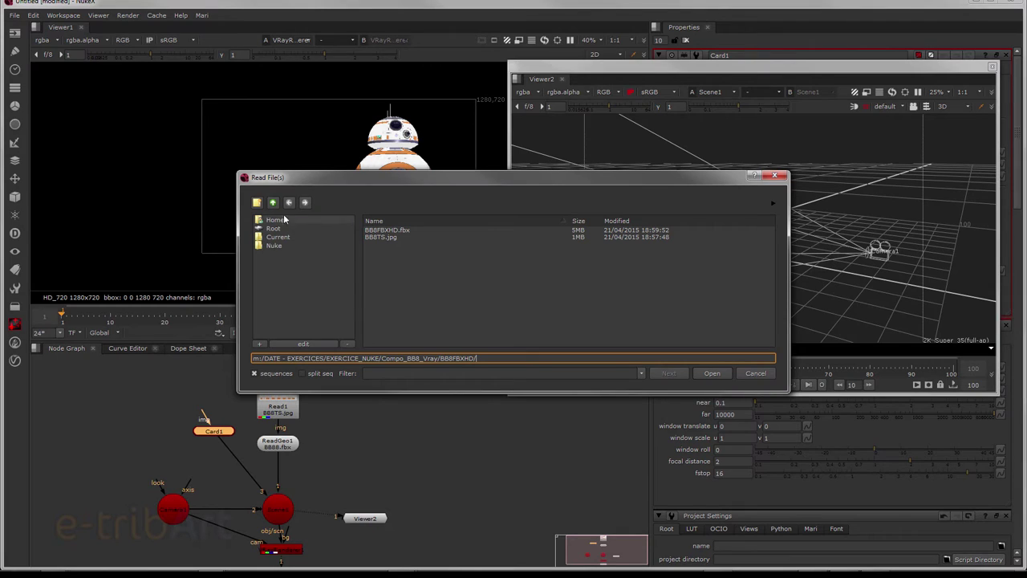
pyautogui.click(273, 203)
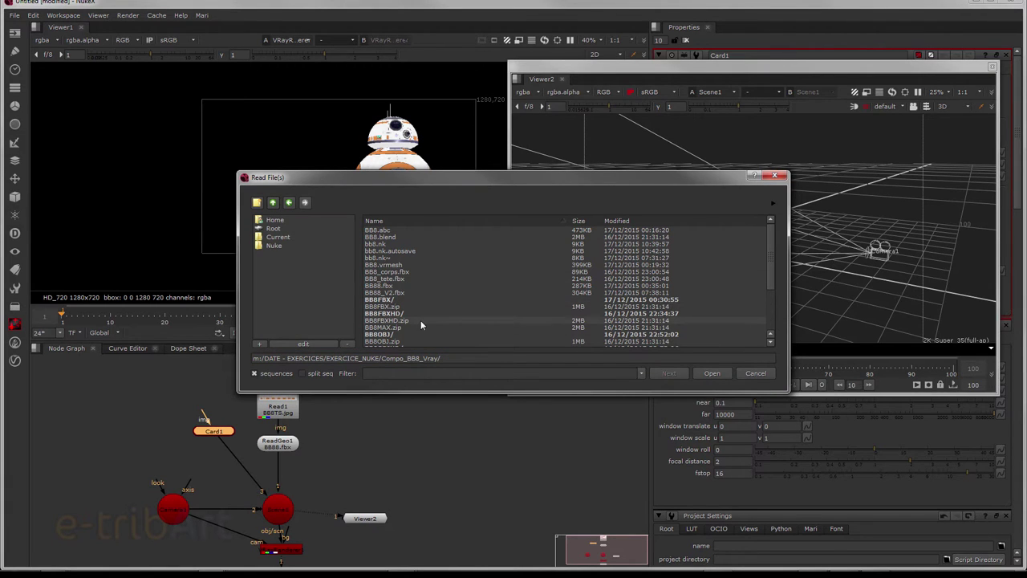
pyautogui.scroll(-3, 418, 323)
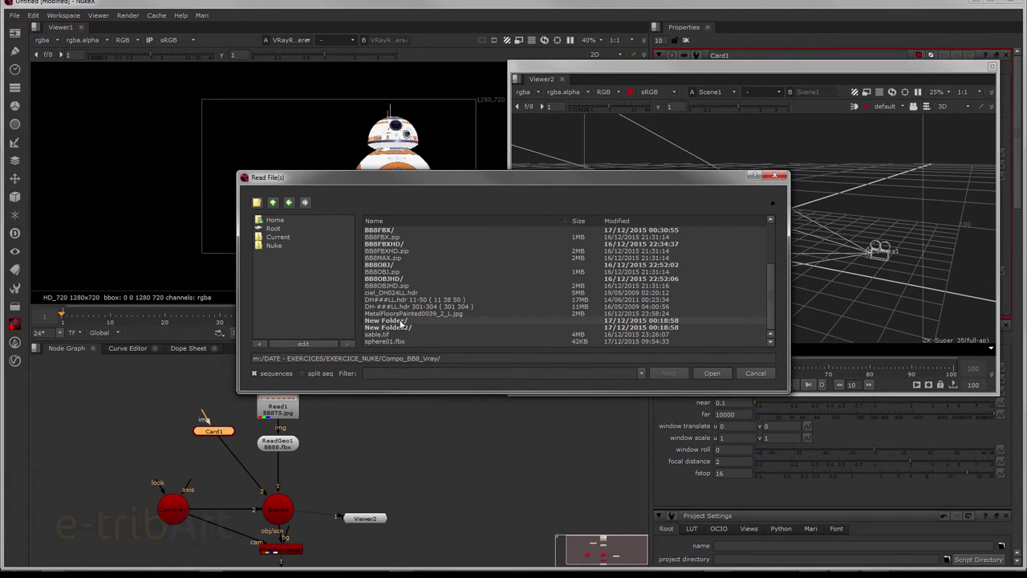
pyautogui.click(401, 314)
pyautogui.doubleClick(402, 314)
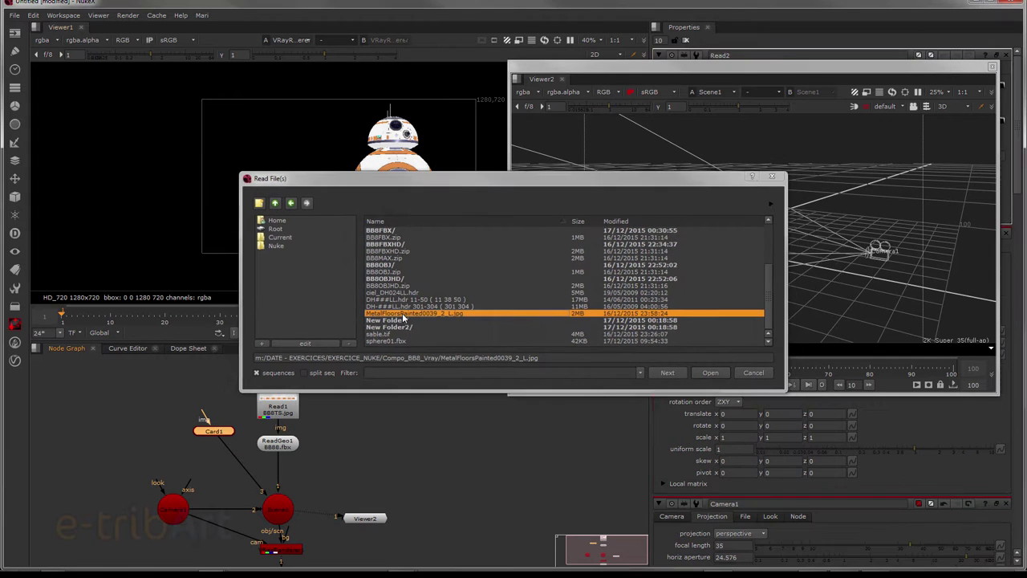
# Step: Connect Read2 to Card1 and place Card1 directly under Read2
pyautogui.moveTo(207, 434); pyautogui.dragTo(176, 382)
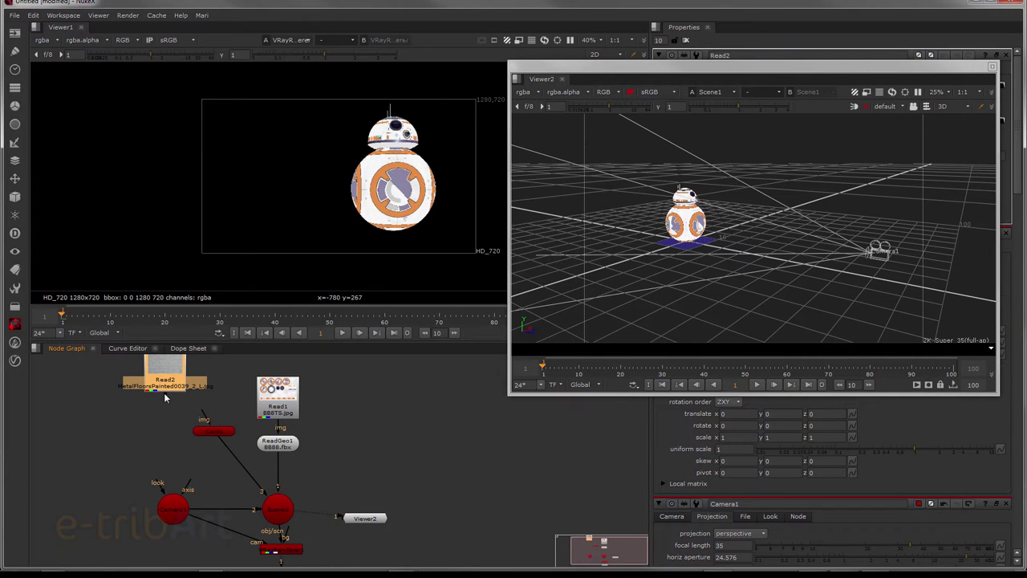
pyautogui.moveTo(203, 430); pyautogui.dragTo(205, 438)
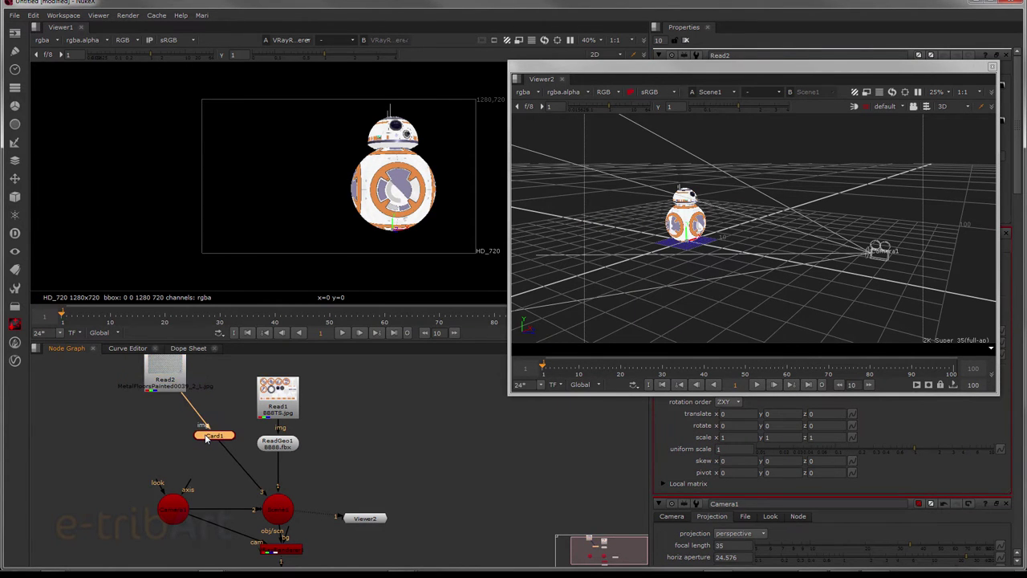
pyautogui.doubleClick(206, 437)
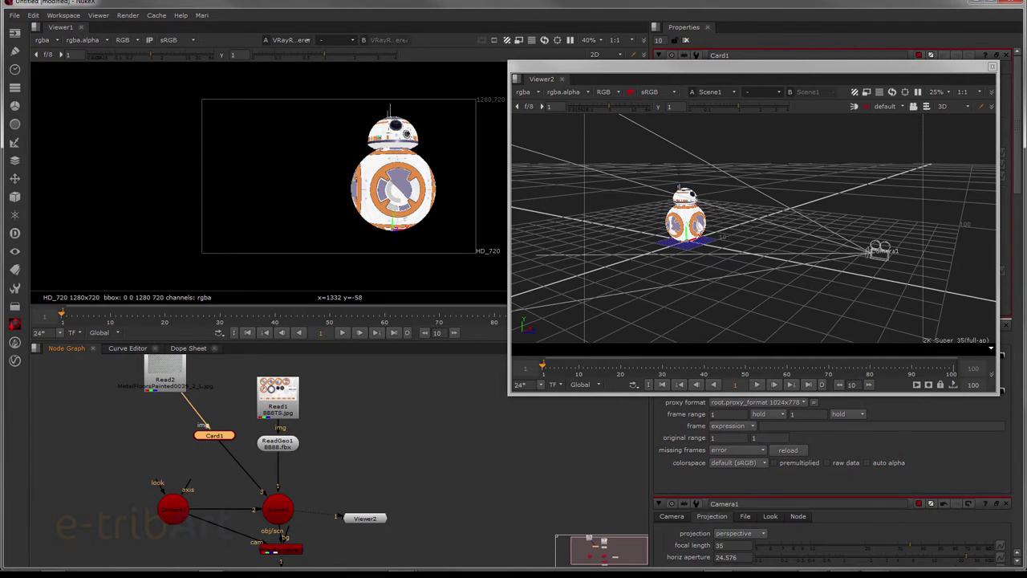
pyautogui.moveTo(610, 79); pyautogui.dragTo(549, 130)
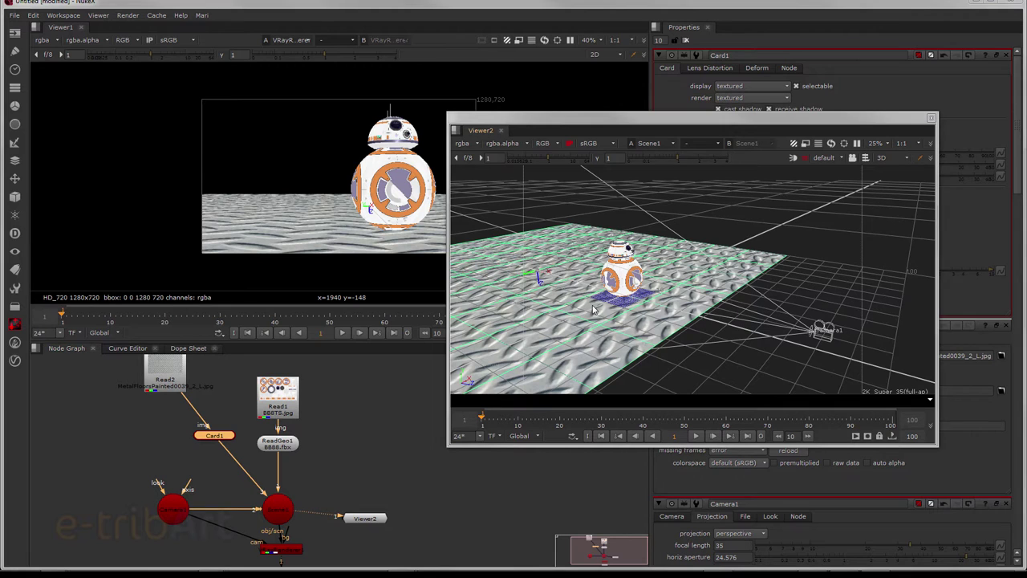
pyautogui.moveTo(561, 122)
pyautogui.mouseDown()
pyautogui.moveTo(460, 344)
pyautogui.moveTo(545, 117)
pyautogui.mouseUp()
pyautogui.click(175, 365)
pyautogui.moveTo(175, 366); pyautogui.dragTo(208, 372)
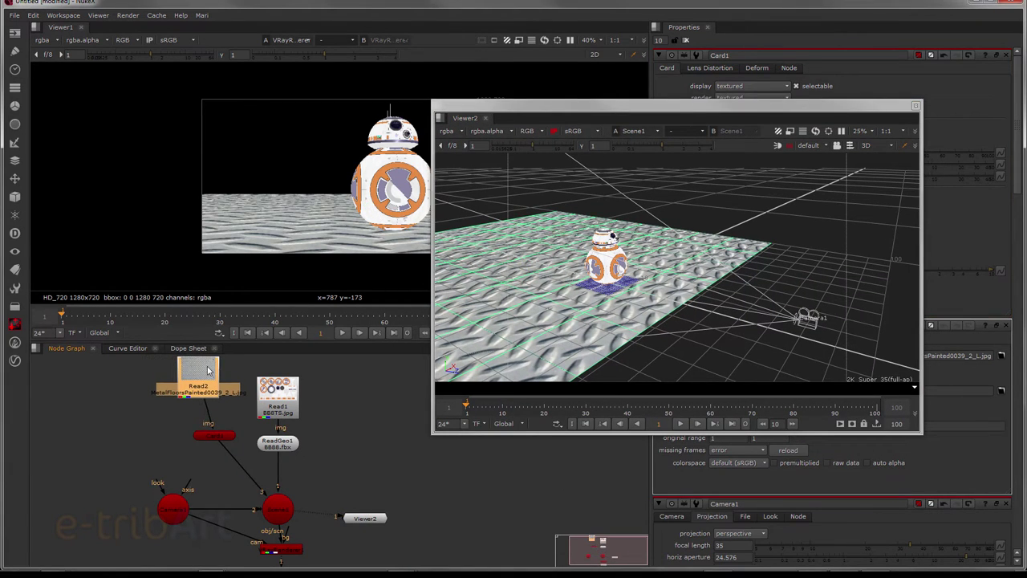
pyautogui.moveTo(210, 440); pyautogui.dragTo(193, 441)
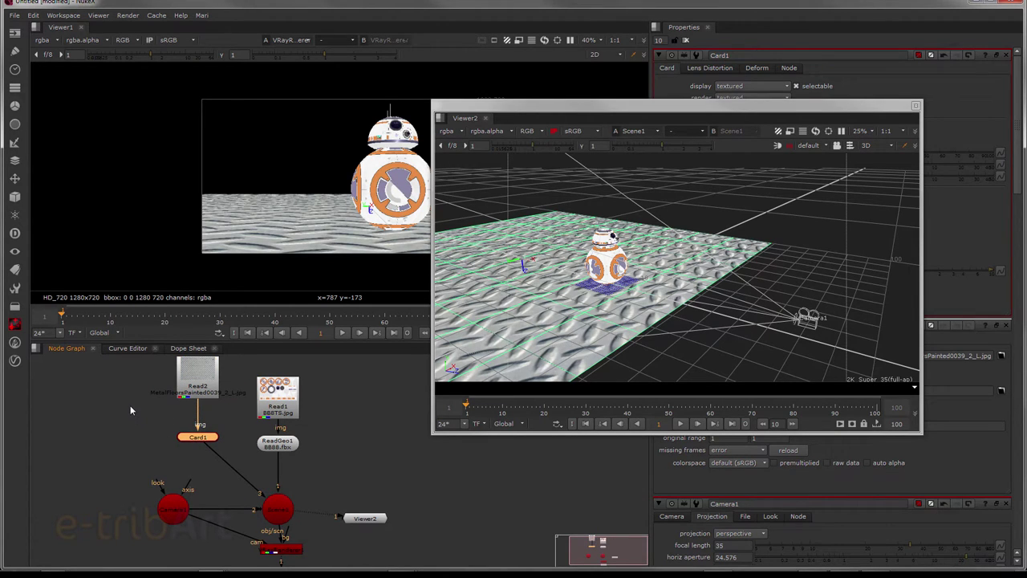
# Step: Insert a UVTile1 node between the floor image Read2 and Card1
pyautogui.click(14, 196)
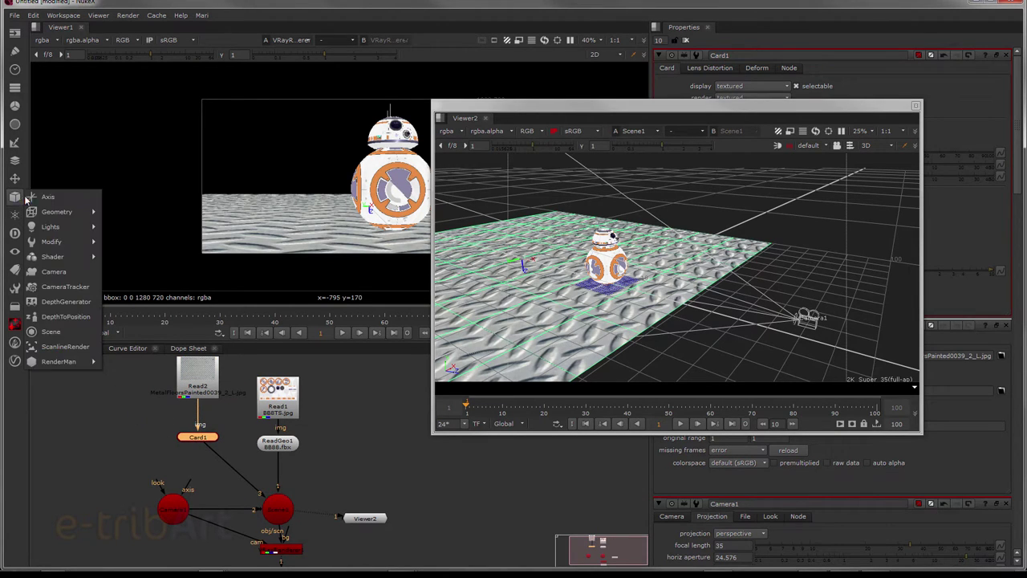
pyautogui.moveTo(47, 212)
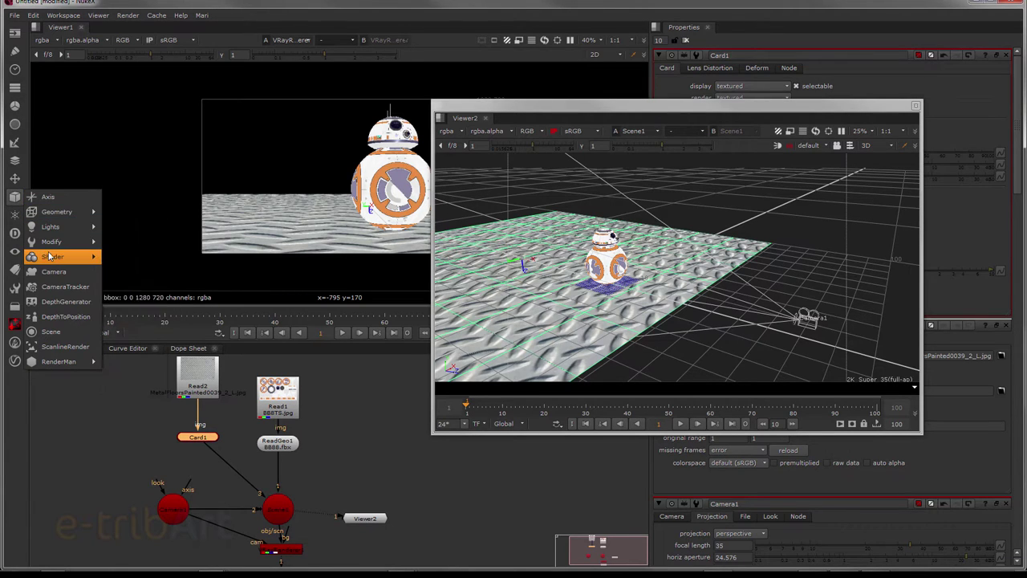
pyautogui.moveTo(50, 258)
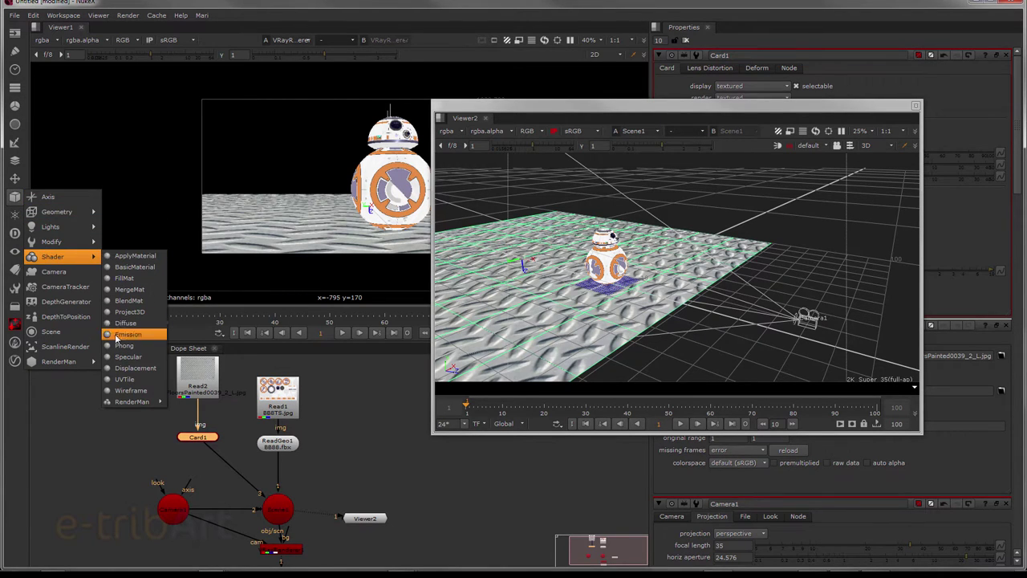
pyautogui.click(124, 380)
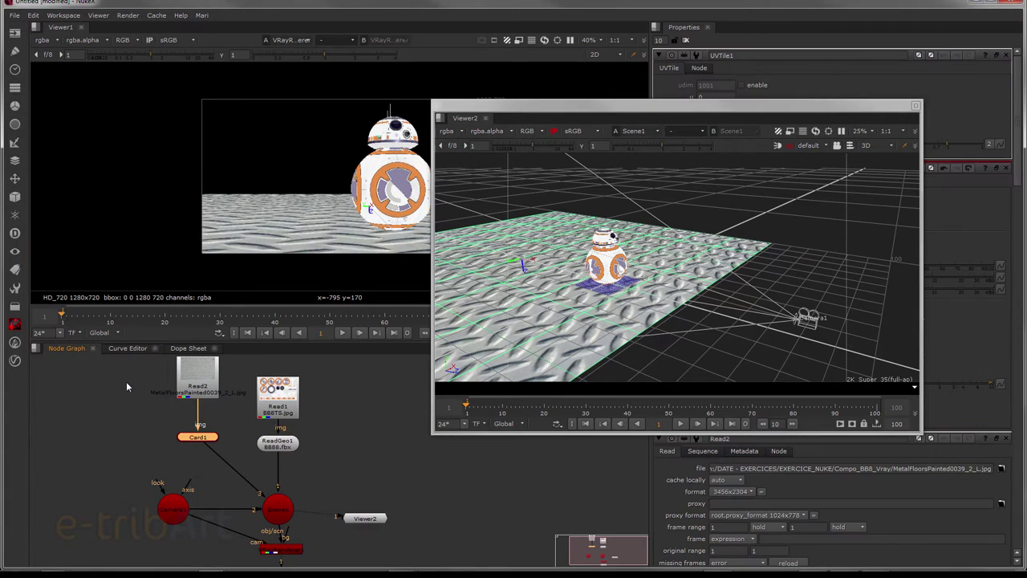
pyautogui.moveTo(196, 423); pyautogui.dragTo(193, 417)
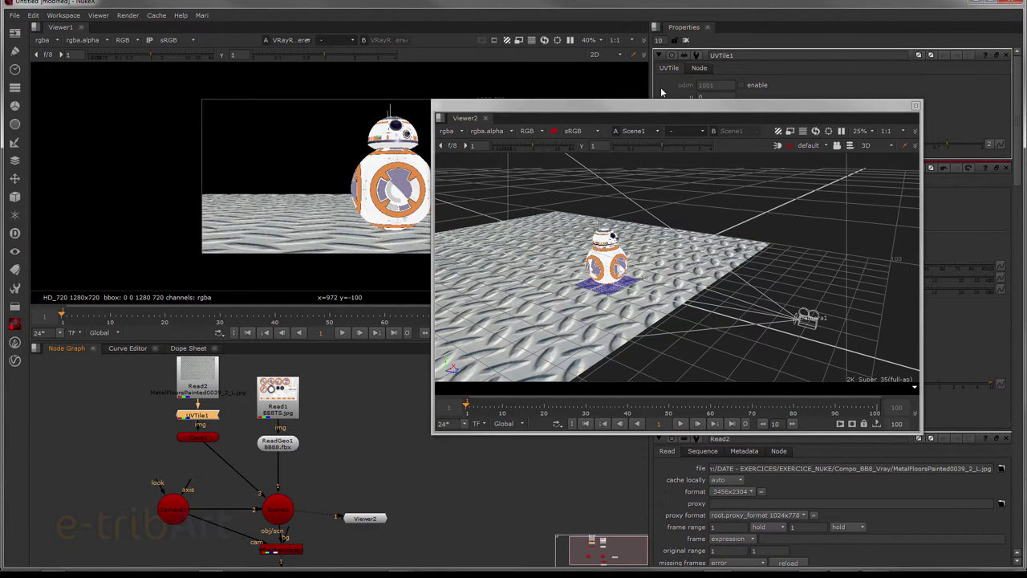
# Step: Set both horizontal and vertical wrap modes to repeat and the texture scale to 0.5
pyautogui.doubleClick(197, 436)
pyautogui.moveTo(731, 125); pyautogui.dragTo(429, 91)
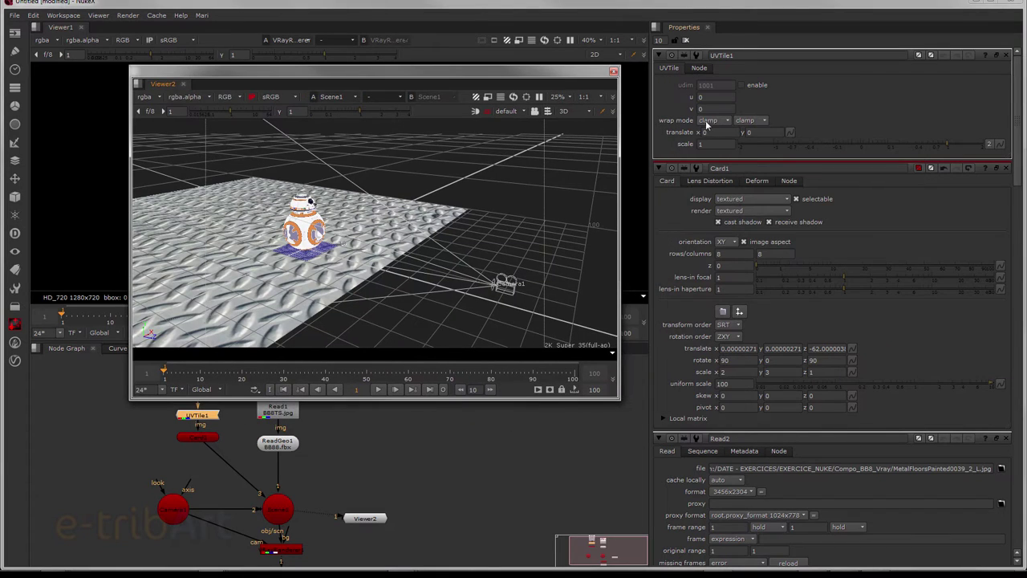
pyautogui.click(713, 119)
pyautogui.click(727, 130)
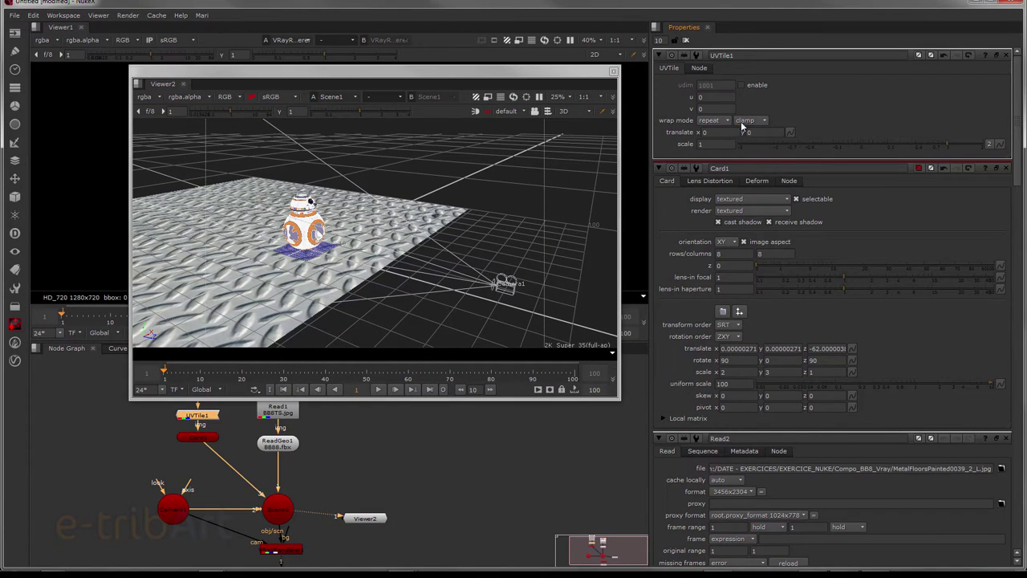
pyautogui.click(747, 120)
pyautogui.click(747, 132)
pyautogui.click(699, 144)
pyautogui.write('0.5')
pyautogui.press('Return')
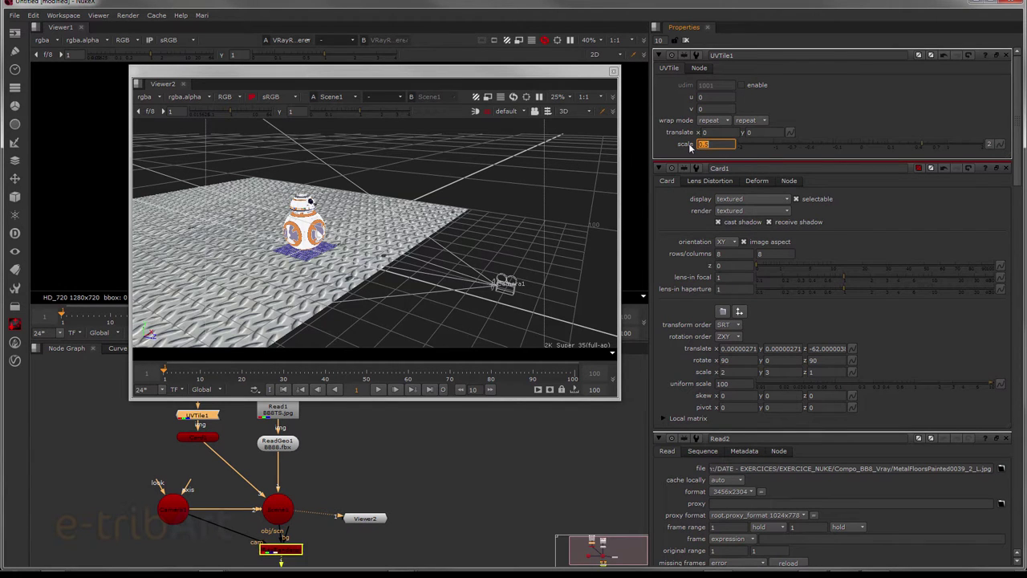
# Step: Set u and v tiling to 3, settling on scale 0.5 after trying 0.6 and 0.2
pyautogui.moveTo(374, 73)
pyautogui.mouseDown()
pyautogui.moveTo(723, 99)
pyautogui.moveTo(729, 86)
pyautogui.moveTo(737, 203)
pyautogui.mouseUp()
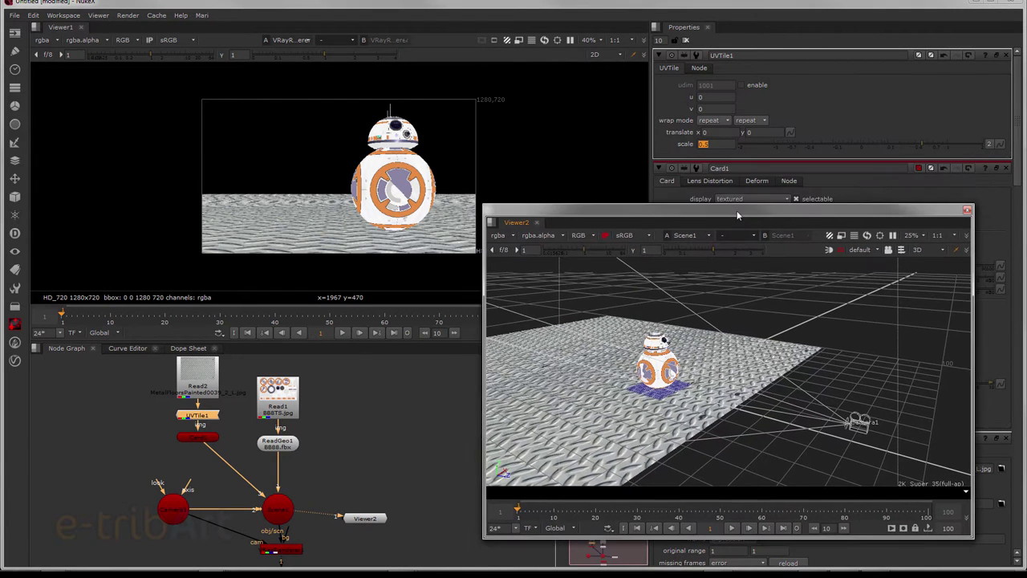
pyautogui.click(706, 96)
pyautogui.write('3')
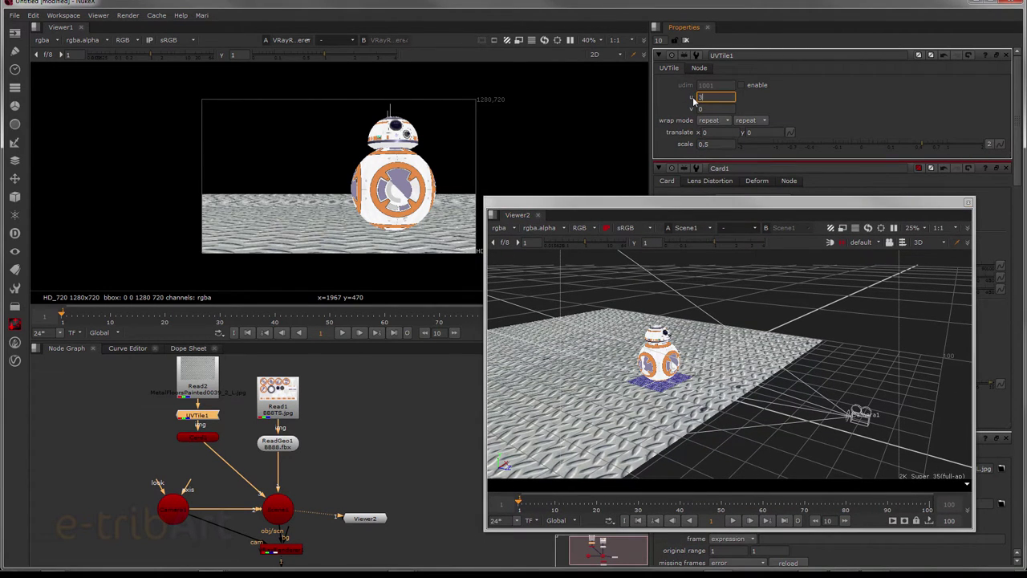
pyautogui.press('Tab')
pyautogui.moveTo(659, 205); pyautogui.dragTo(620, 204)
pyautogui.click(721, 145)
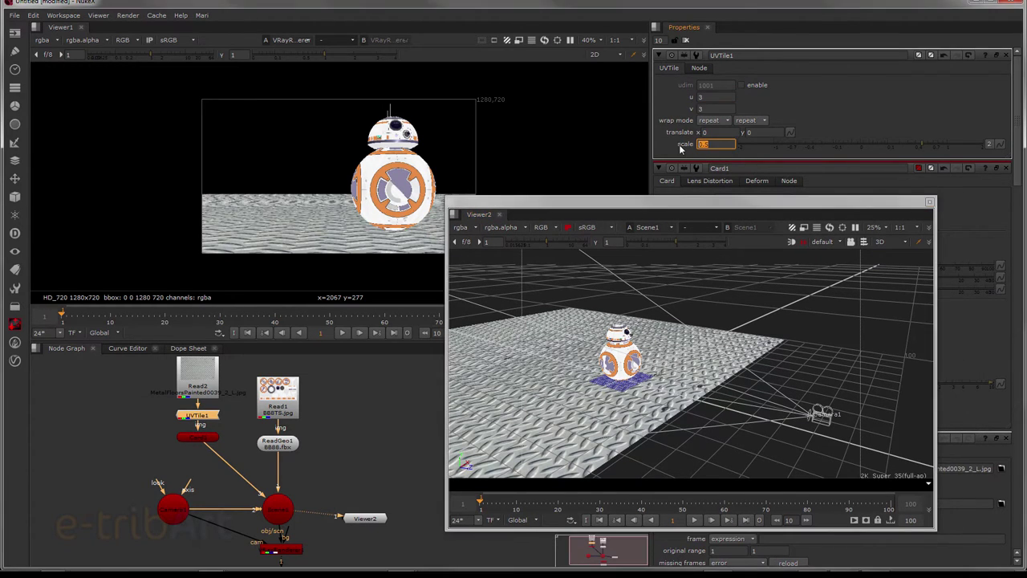
pyautogui.write('0.6')
pyautogui.press('Return')
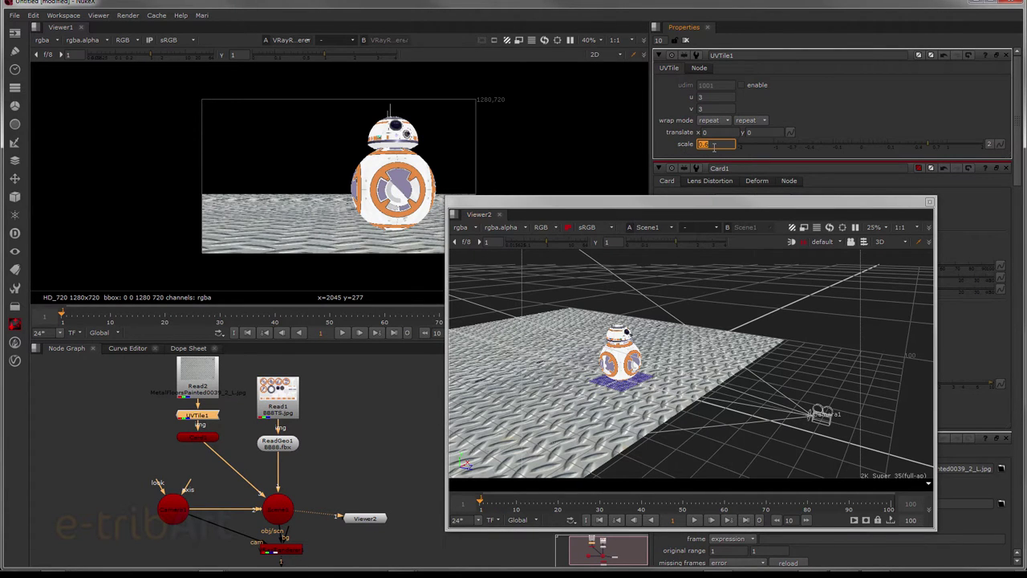
pyautogui.write('0.2')
pyautogui.press('Return')
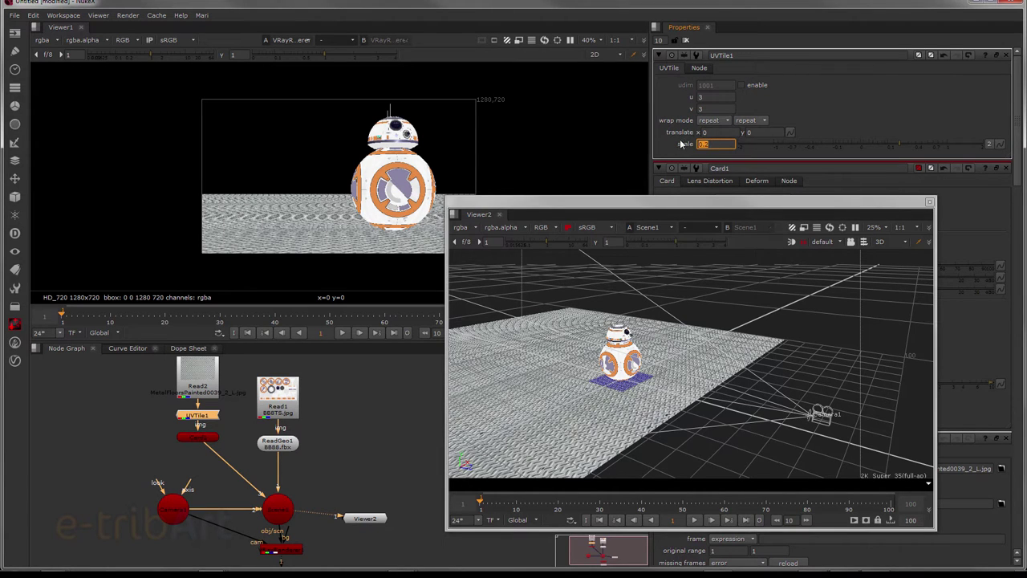
pyautogui.write('5')
pyautogui.press('Return')
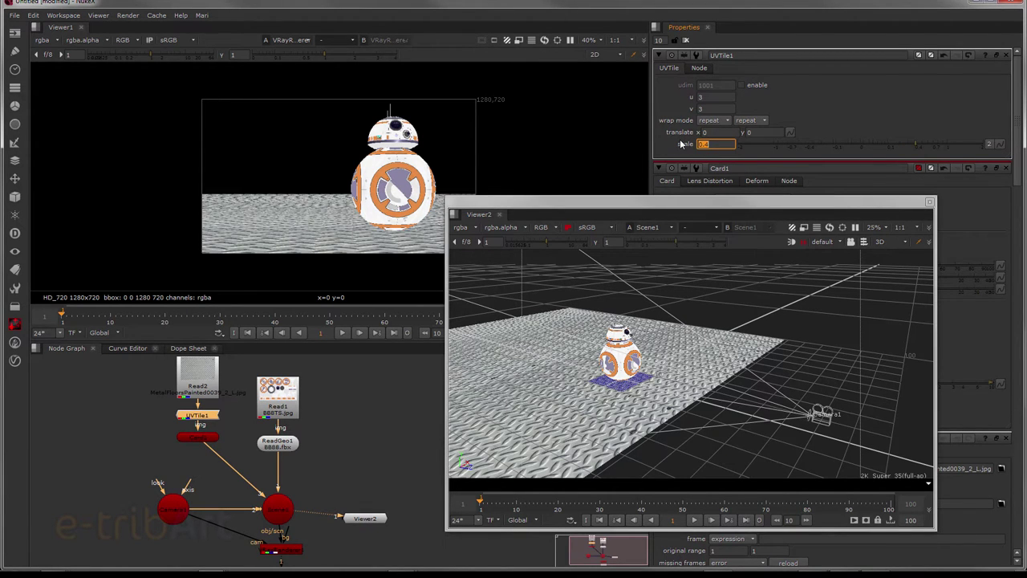
pyautogui.moveTo(566, 199); pyautogui.dragTo(575, 109)
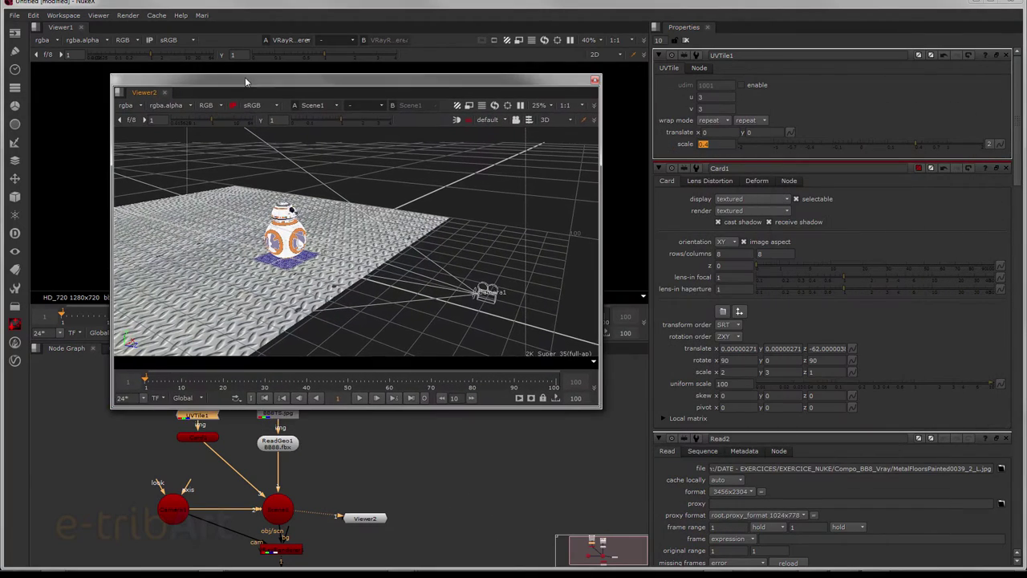
# Step: Raise Camera1 above the floor and tilt it to reframe BB-8
pyautogui.moveTo(575, 109); pyautogui.dragTo(245, 77)
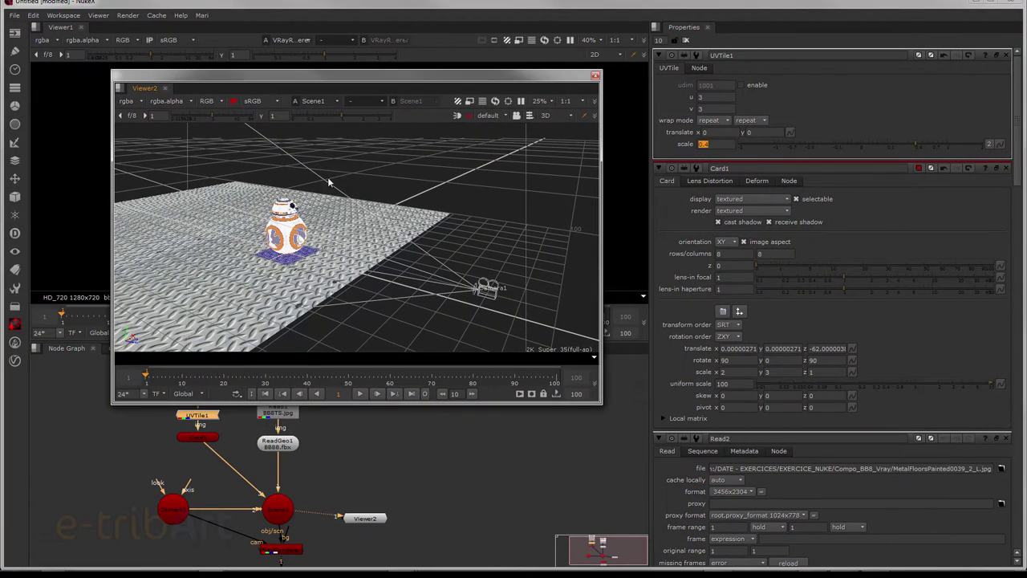
pyautogui.moveTo(337, 333); pyautogui.dragTo(449, 277)
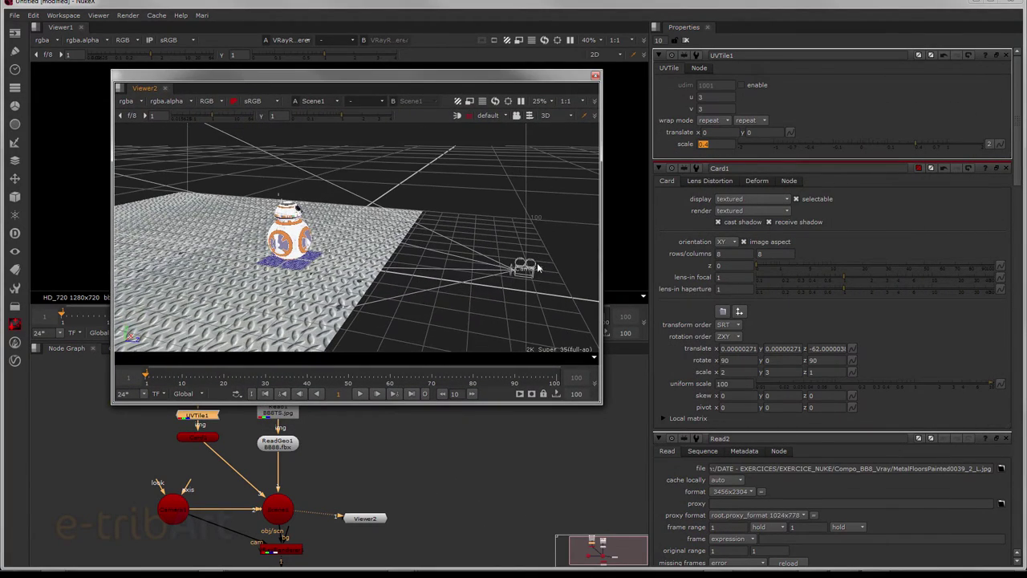
pyautogui.click(530, 267)
pyautogui.moveTo(524, 263); pyautogui.dragTo(519, 238)
pyautogui.moveTo(477, 75); pyautogui.dragTo(871, 99)
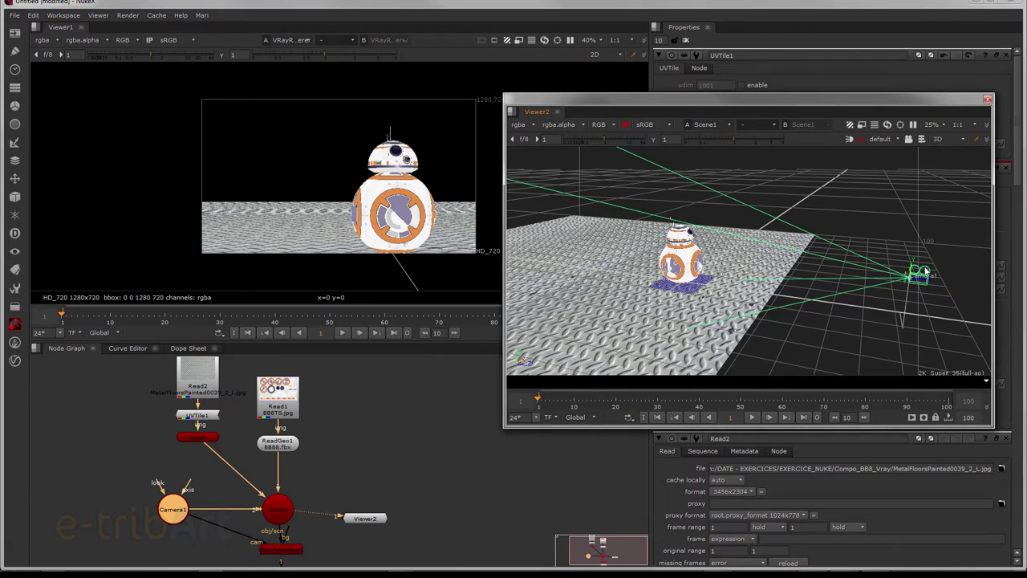
pyautogui.click(921, 274)
pyautogui.moveTo(903, 267); pyautogui.dragTo(901, 269)
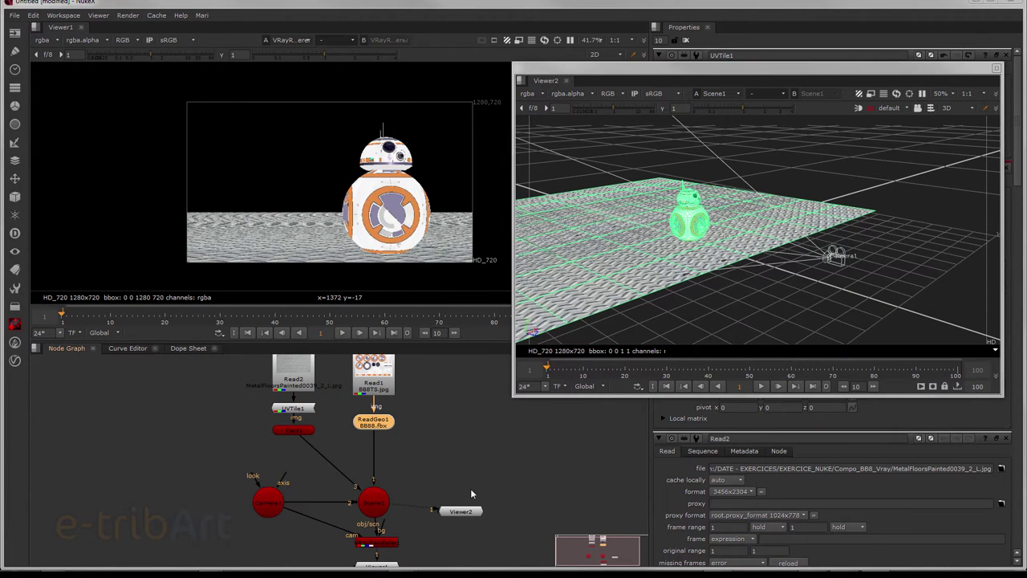
# Step: Tidy the node graph, shifting Viewer2 right and recentring the tree
pyautogui.moveTo(419, 472); pyautogui.dragTo(403, 440)
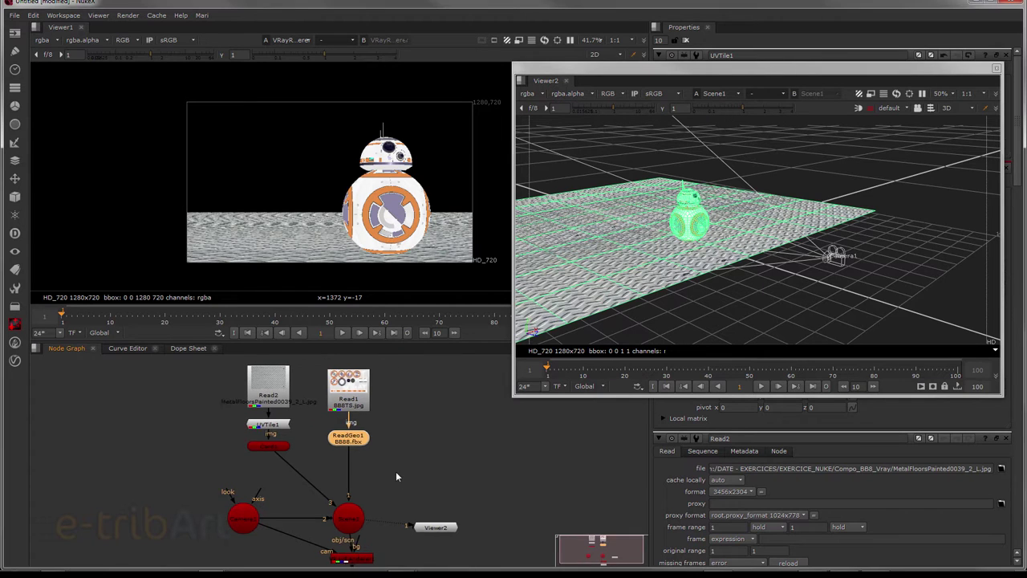
pyautogui.moveTo(442, 494); pyautogui.dragTo(465, 492)
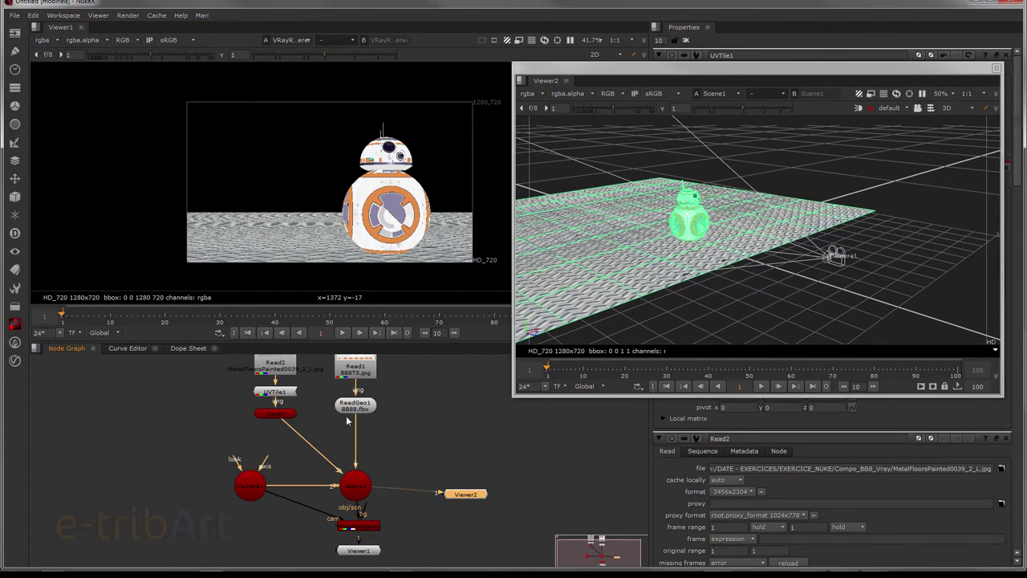
pyautogui.moveTo(178, 427); pyautogui.dragTo(111, 462)
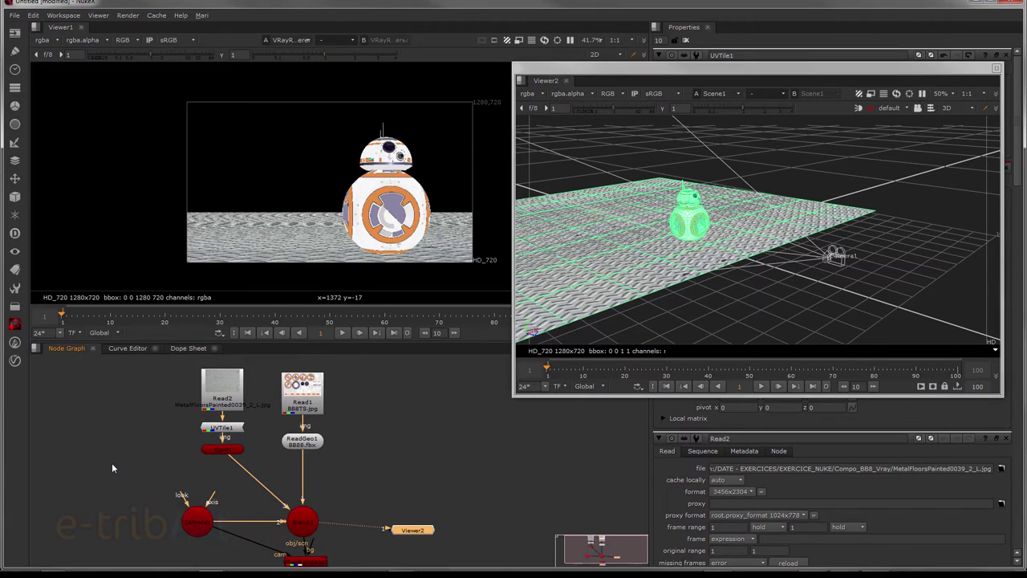
# Step: Add a VRayMtl1 node and insert it on the Read1-to-ReadGeo1 pipe
pyautogui.click(14, 360)
pyautogui.moveTo(41, 379)
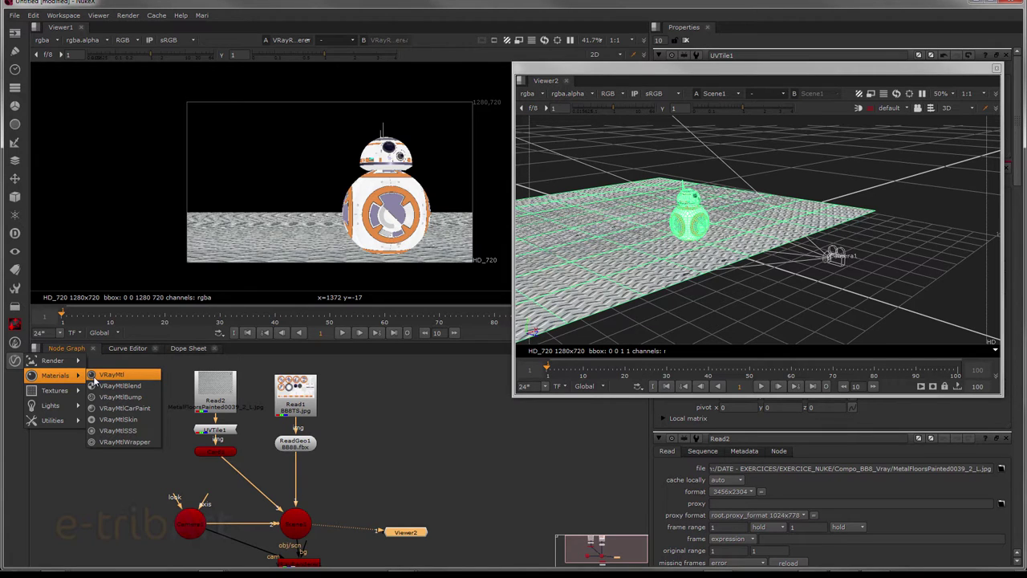
pyautogui.click(104, 375)
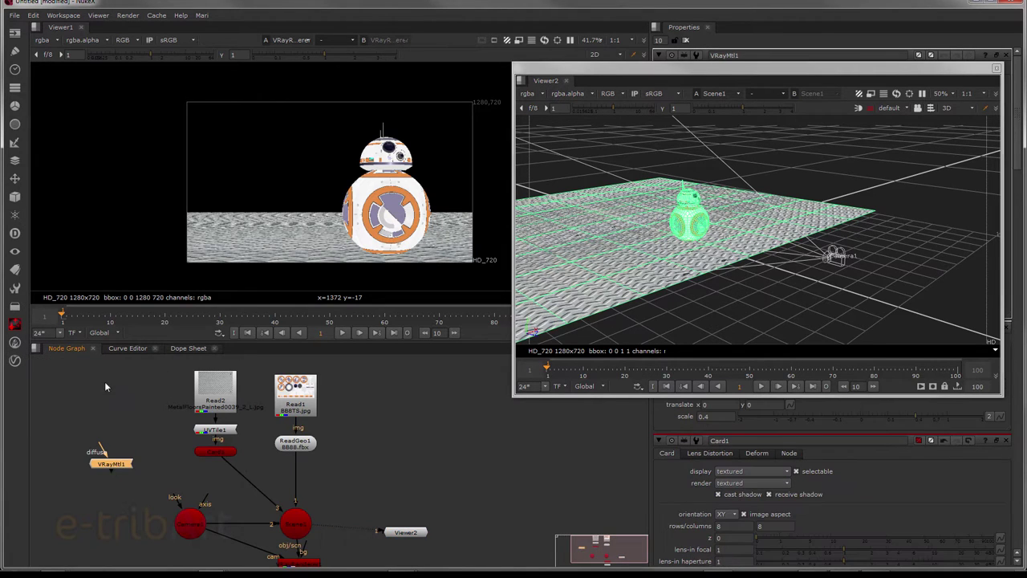
pyautogui.moveTo(117, 469); pyautogui.dragTo(357, 479)
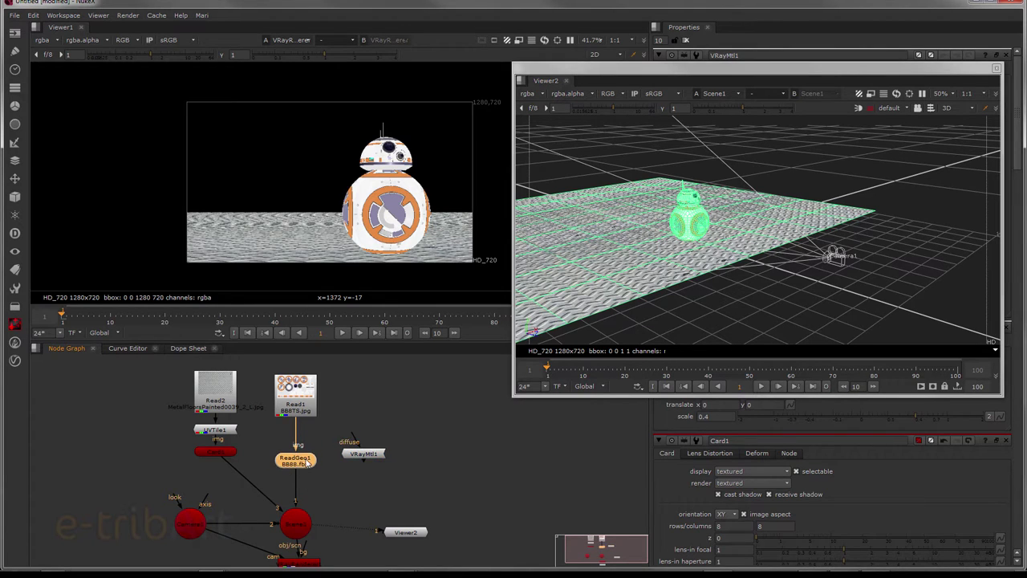
pyautogui.moveTo(357, 479)
pyautogui.mouseDown()
pyautogui.moveTo(315, 443)
pyautogui.moveTo(286, 440)
pyautogui.moveTo(293, 409)
pyautogui.moveTo(296, 431)
pyautogui.mouseUp()
# Step: Check the ReadGeo1, Read1 and VRayMtl1 nodes to verify the new connection
pyautogui.click(295, 459)
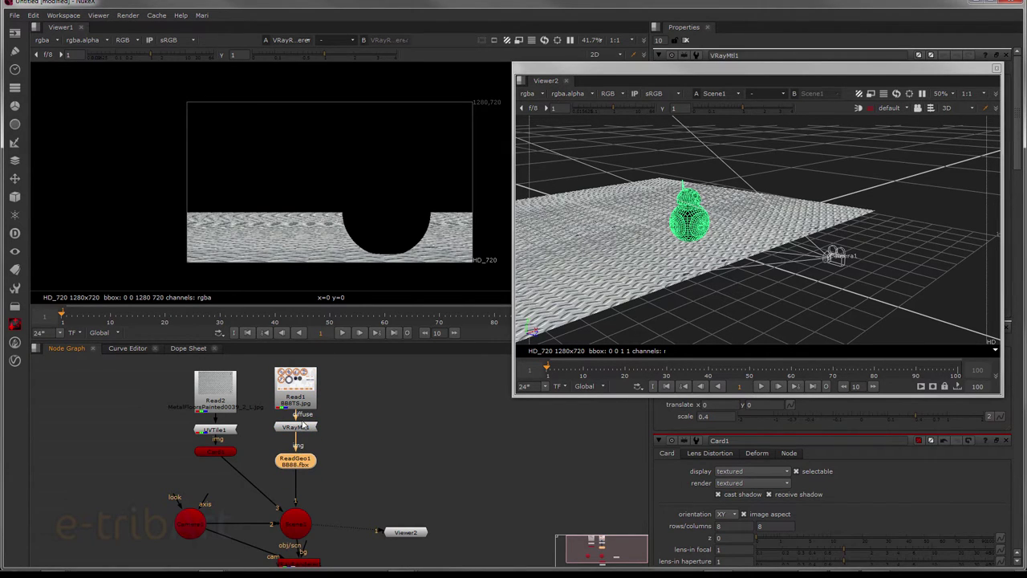
pyautogui.click(298, 391)
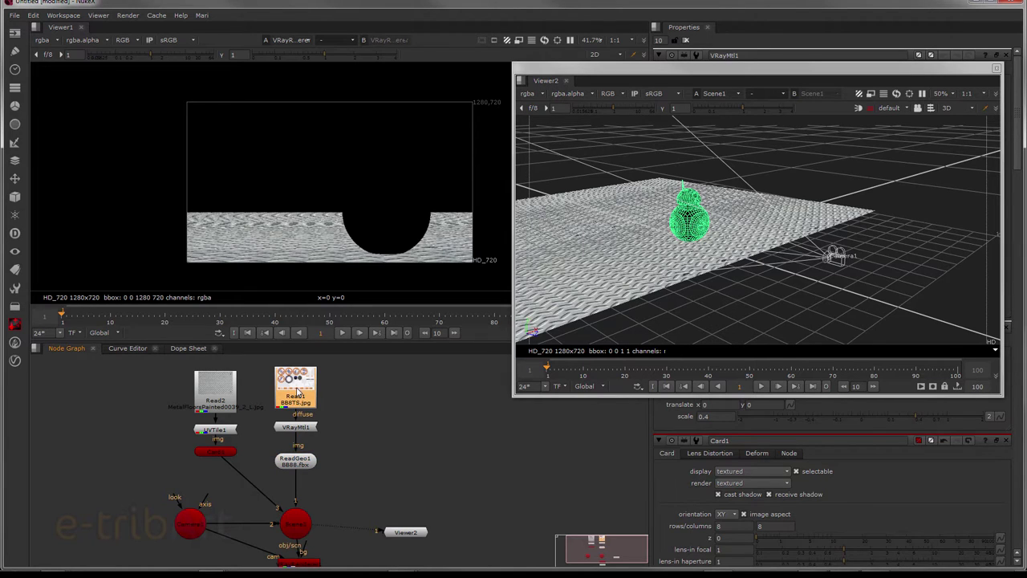
pyautogui.click(297, 430)
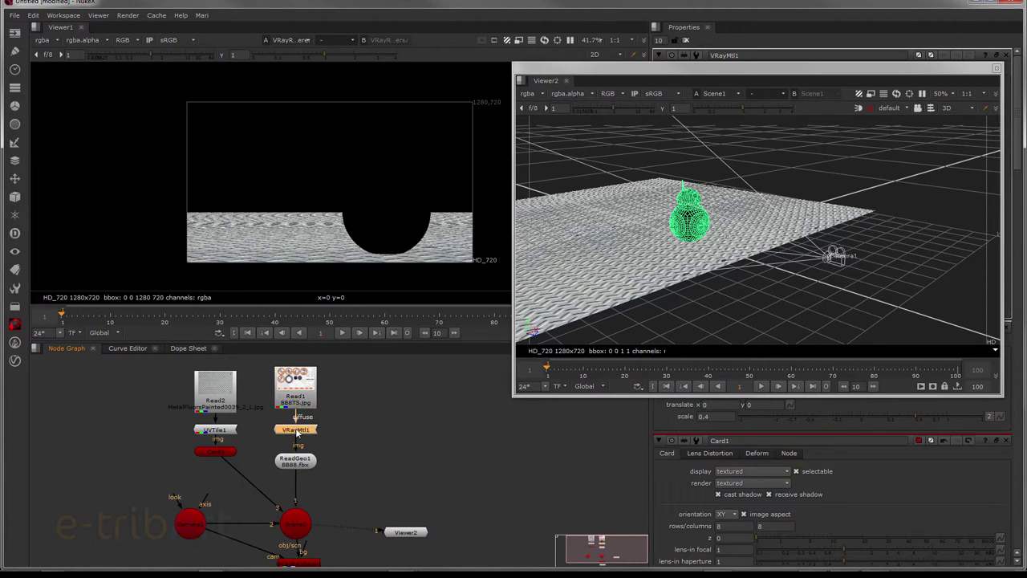
pyautogui.click(14, 196)
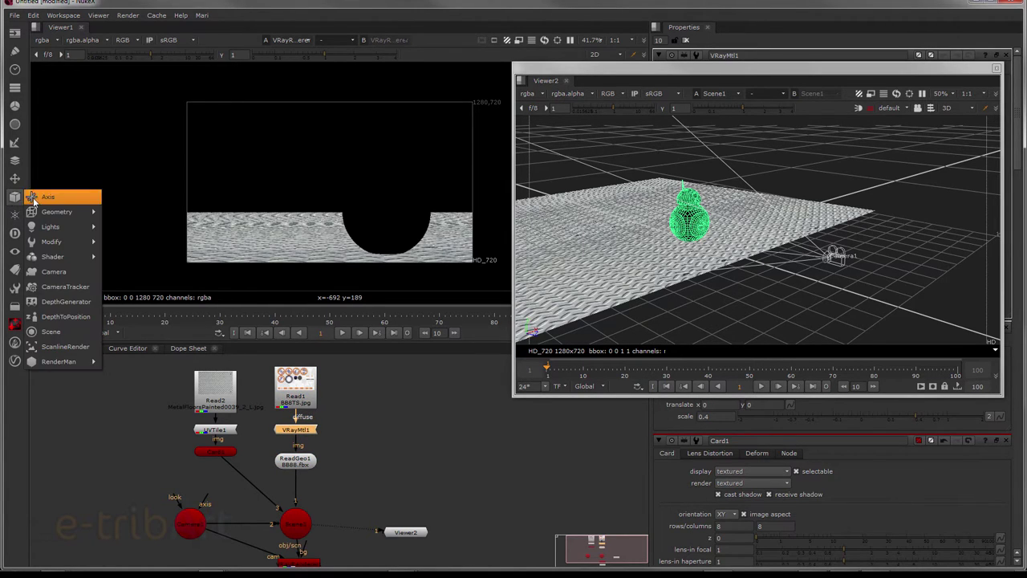
pyautogui.moveTo(48, 213)
pyautogui.moveTo(43, 256)
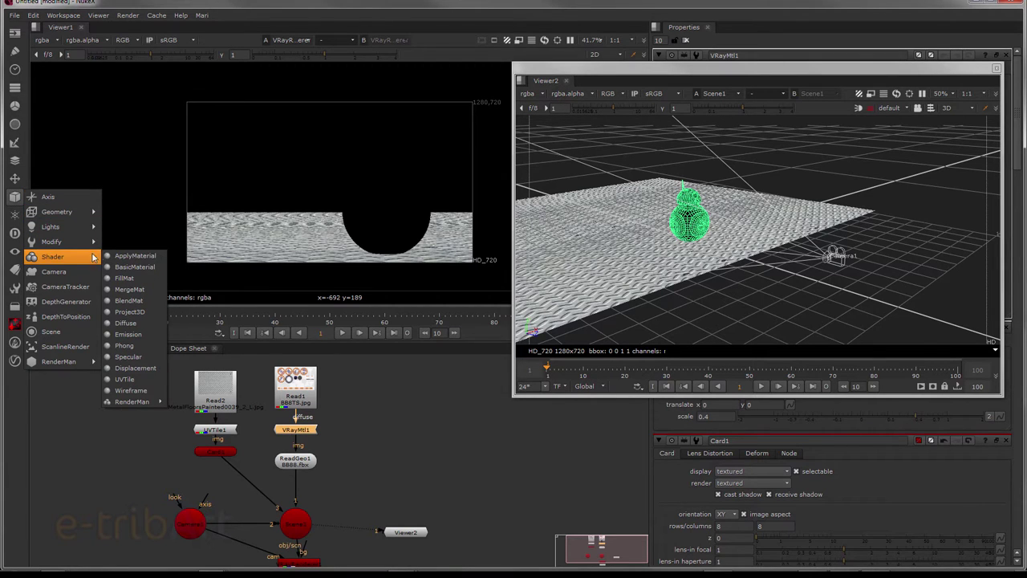
pyautogui.click(133, 256)
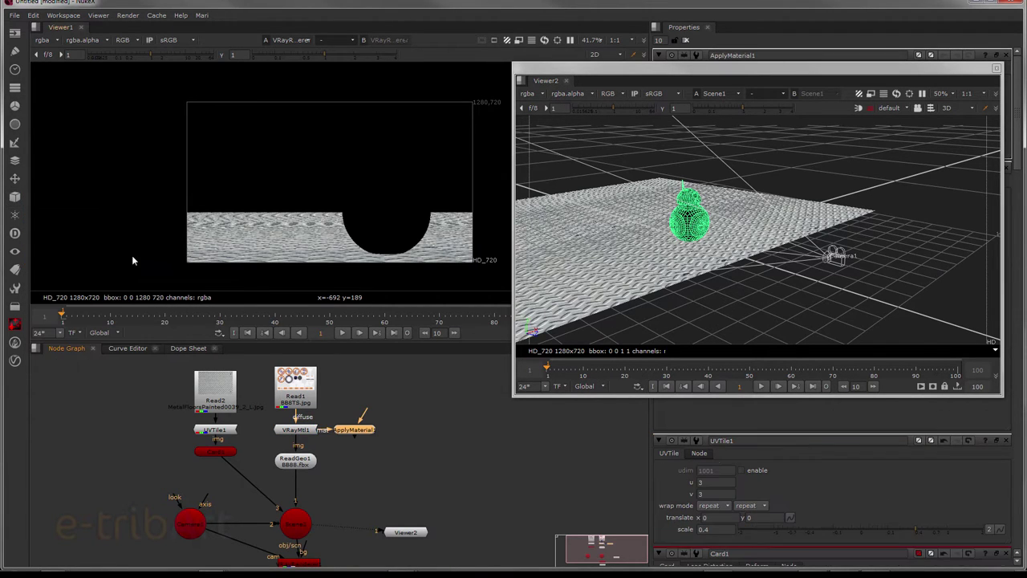
pyautogui.moveTo(367, 433)
pyautogui.mouseDown()
pyautogui.moveTo(361, 413)
pyautogui.moveTo(382, 438)
pyautogui.mouseUp()
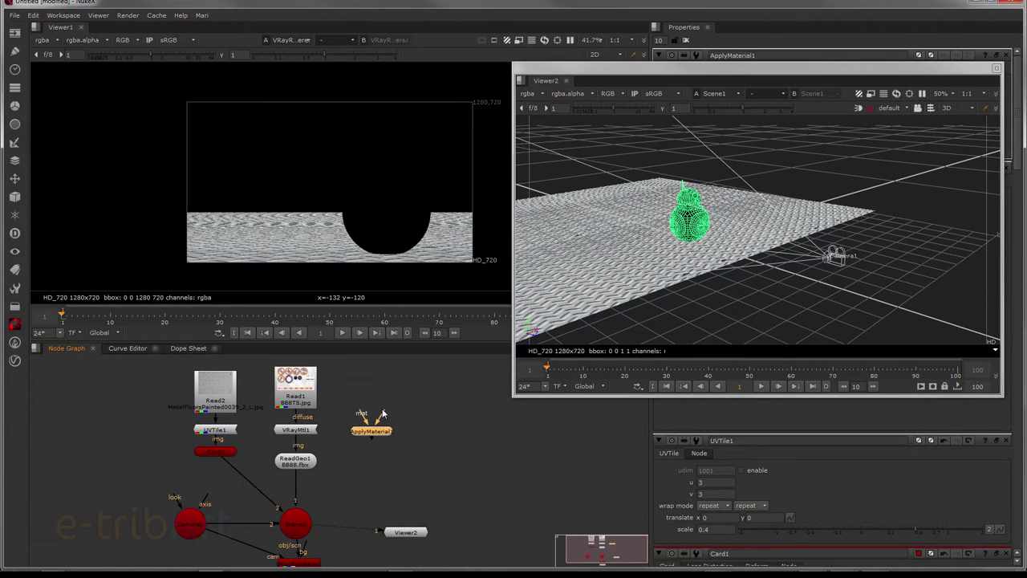
pyautogui.moveTo(382, 411); pyautogui.dragTo(391, 388)
pyautogui.moveTo(391, 386); pyautogui.dragTo(391, 386)
pyautogui.moveTo(377, 434); pyautogui.dragTo(367, 425)
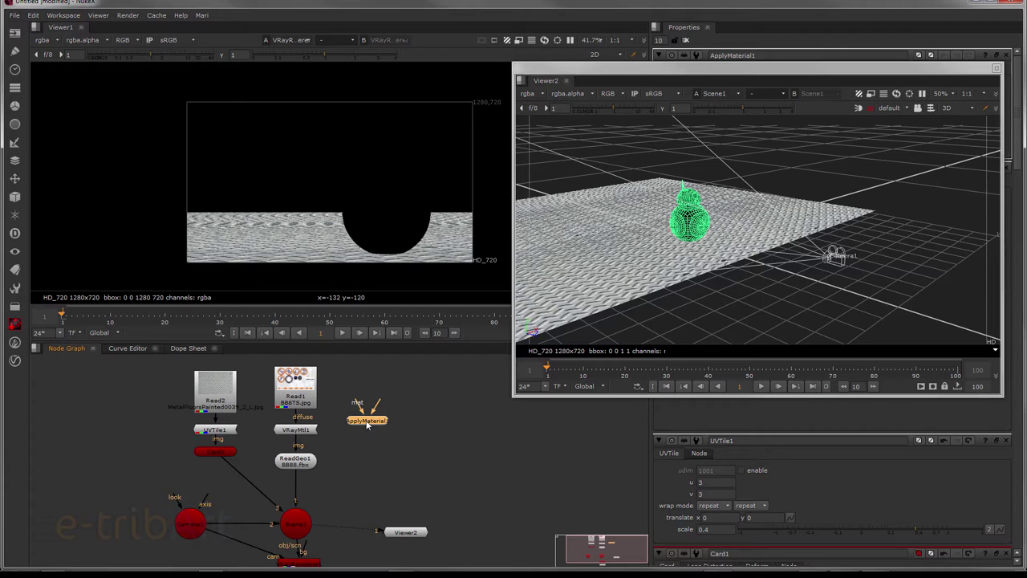
# Step: Inspect the VRayMtl1, Read1, ReadGeo1 and Camera1 nodes, then bring up the 3D node menu
pyautogui.click(292, 430)
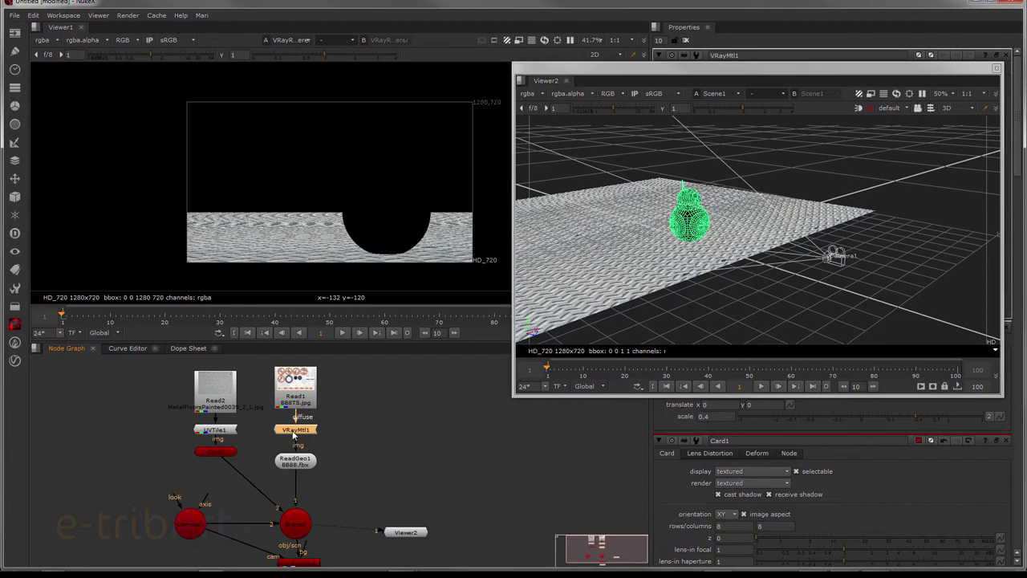
pyautogui.click(301, 407)
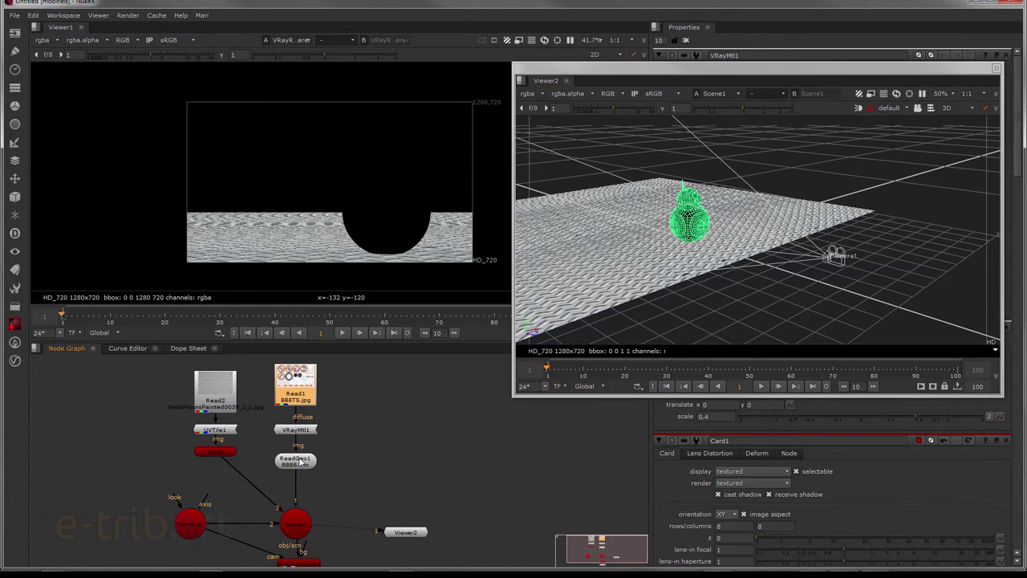
pyautogui.click(299, 464)
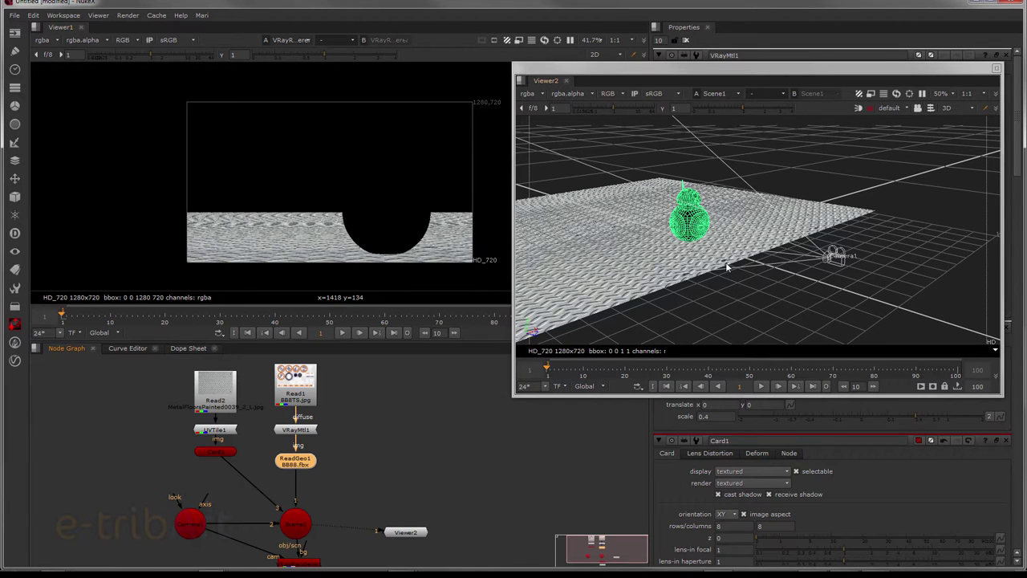
pyautogui.moveTo(725, 272); pyautogui.dragTo(654, 258)
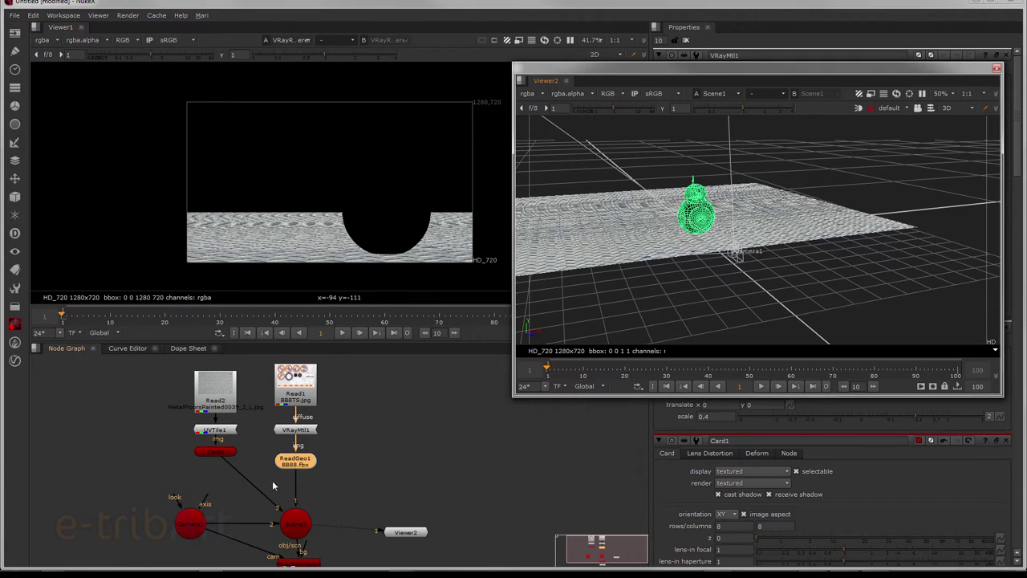
pyautogui.moveTo(272, 479); pyautogui.dragTo(368, 462)
pyautogui.moveTo(286, 505)
pyautogui.mouseDown()
pyautogui.moveTo(259, 520)
pyautogui.moveTo(257, 536)
pyautogui.mouseUp()
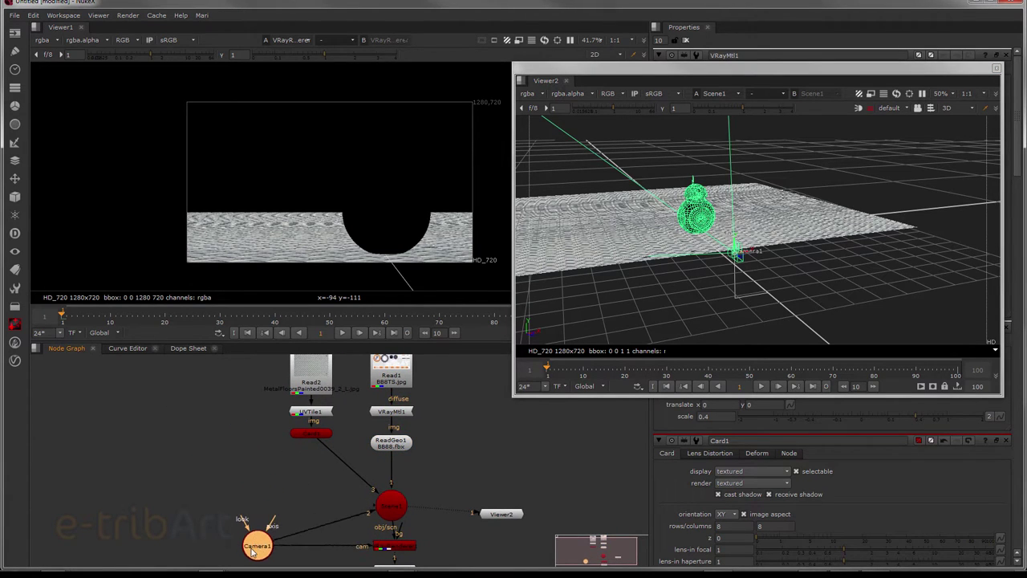
pyautogui.click(18, 197)
pyautogui.moveTo(49, 258)
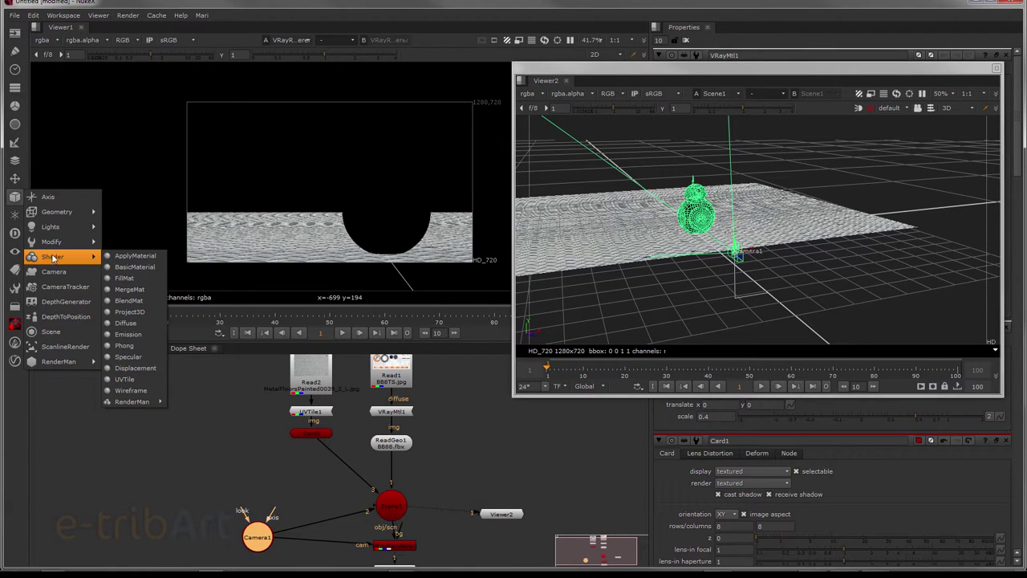
# Step: Create a Scene2 node, search for uvtile, and arrange Scene2 and Camera1 near the render node
pyautogui.click(57, 331)
pyautogui.moveTo(273, 530); pyautogui.dragTo(271, 465)
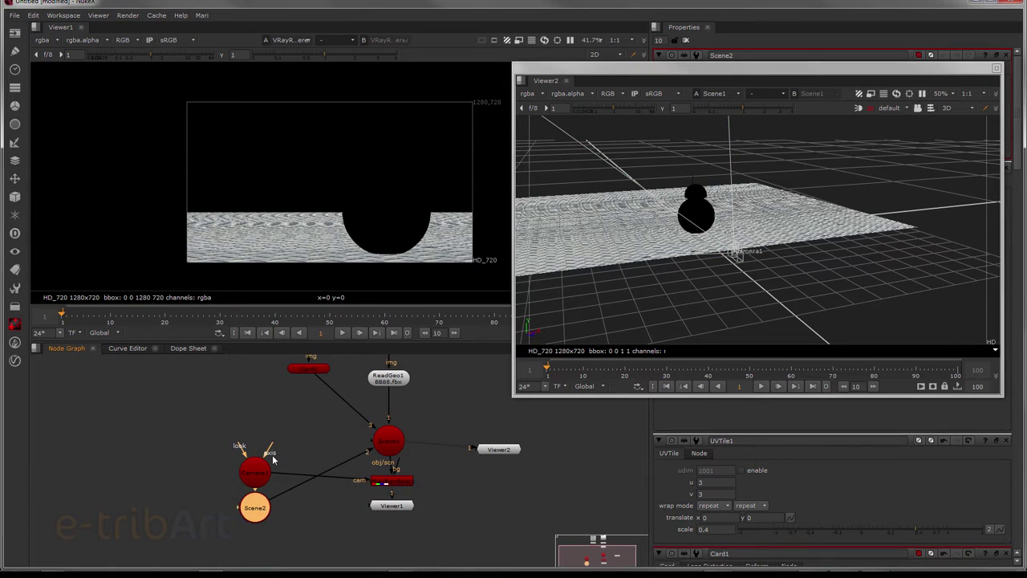
pyautogui.doubleClick(253, 467)
pyautogui.press('Tab')
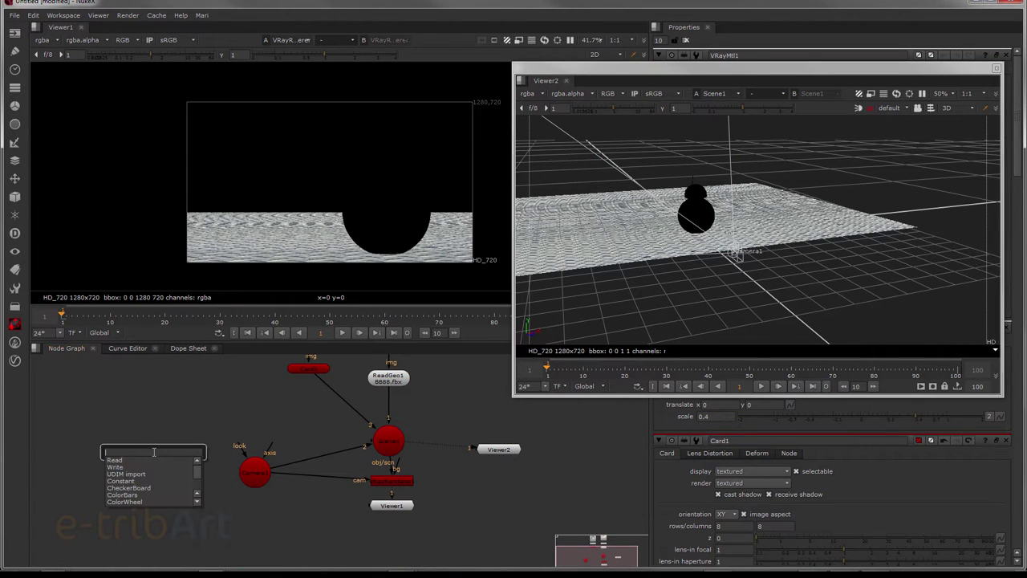
pyautogui.write('scuvtile')
pyautogui.press('Return')
pyautogui.moveTo(149, 458); pyautogui.dragTo(294, 428)
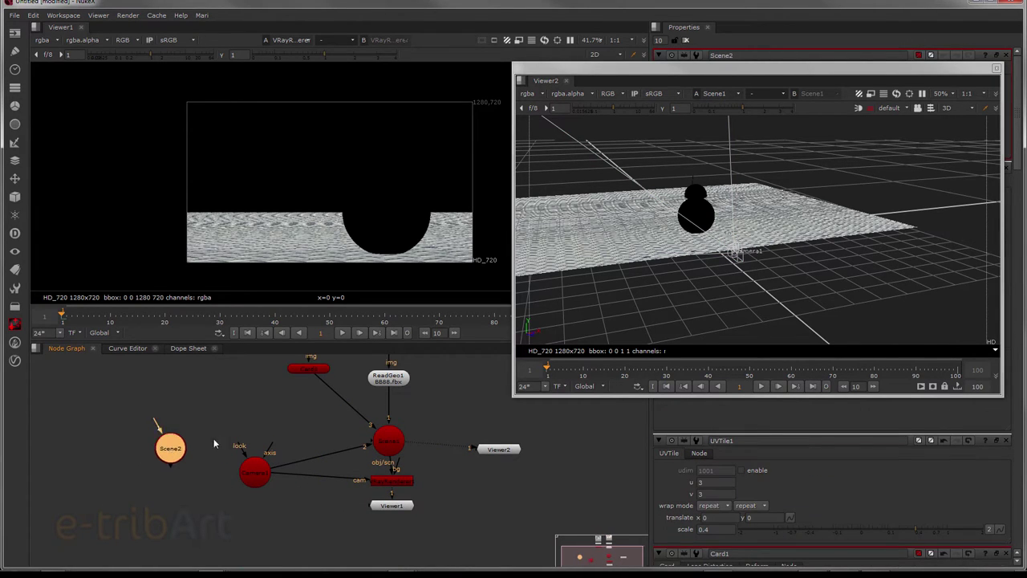
pyautogui.moveTo(247, 480)
pyautogui.mouseDown()
pyautogui.moveTo(275, 495)
pyautogui.moveTo(277, 519)
pyautogui.mouseUp()
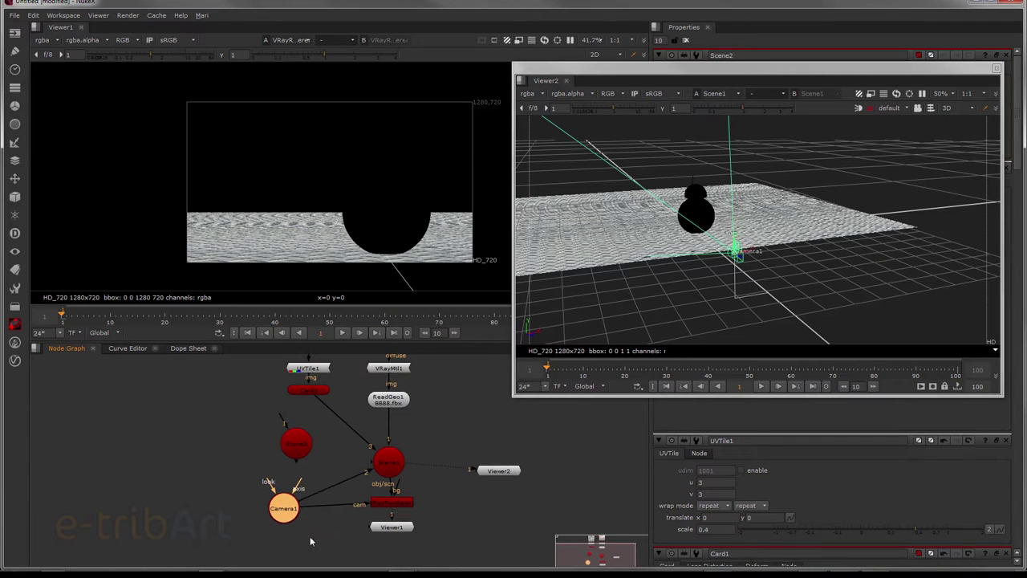
# Step: Connect Scene2 into input 4 of the V-Ray render node
pyautogui.click(287, 451)
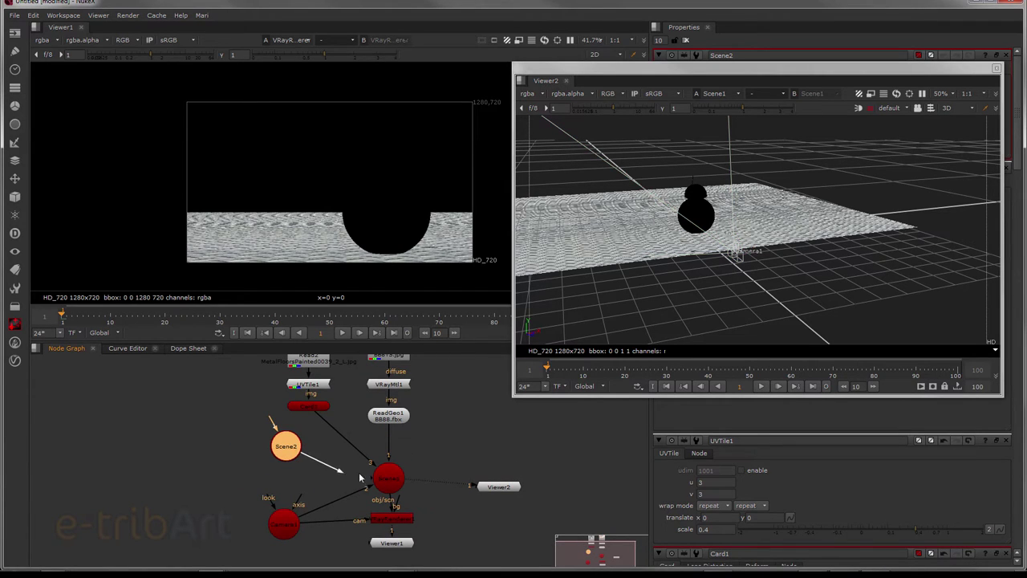
pyautogui.moveTo(290, 472); pyautogui.dragTo(383, 478)
pyautogui.moveTo(287, 453); pyautogui.dragTo(286, 460)
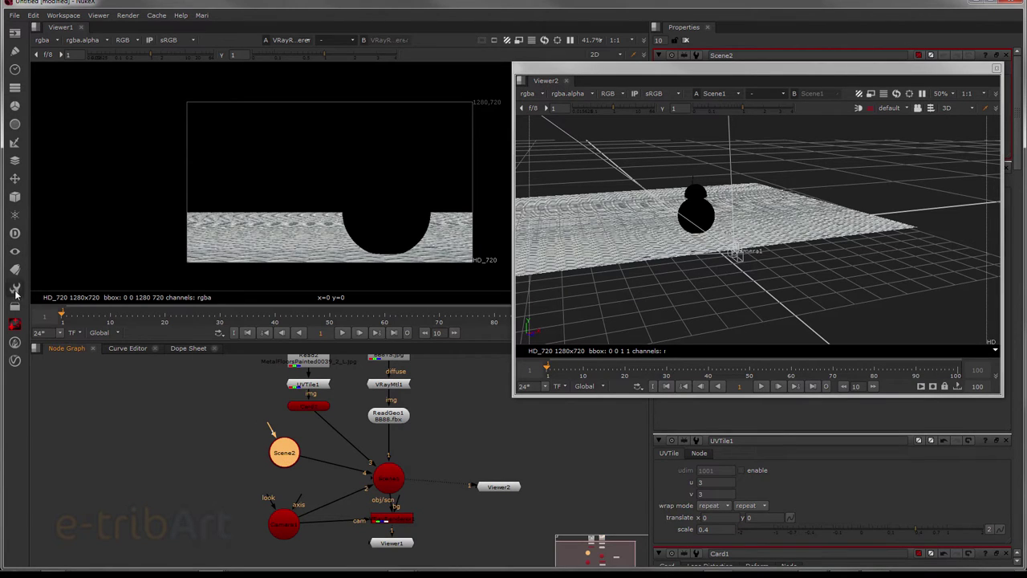
pyautogui.click(15, 361)
pyautogui.moveTo(61, 362)
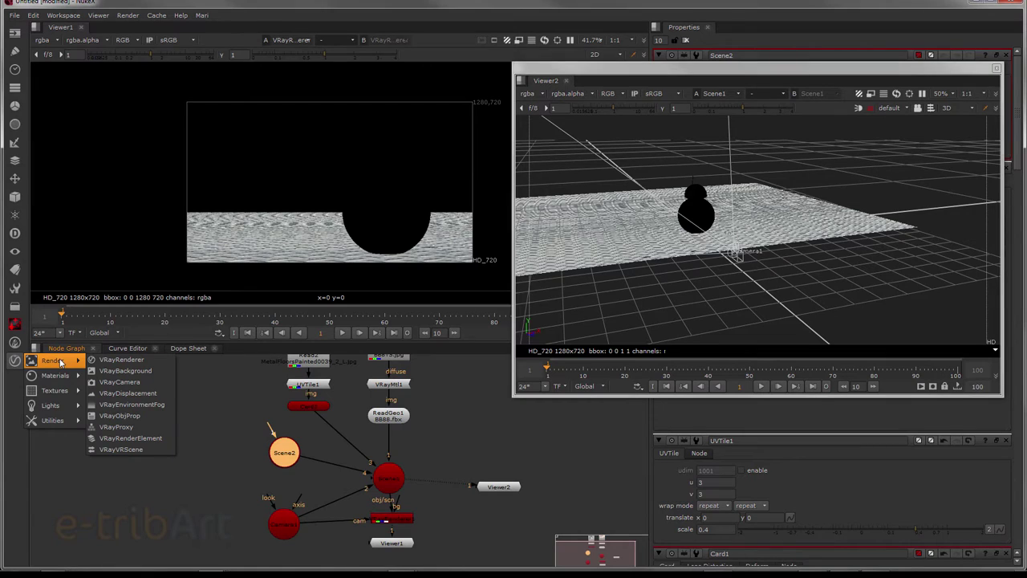
pyautogui.moveTo(58, 411)
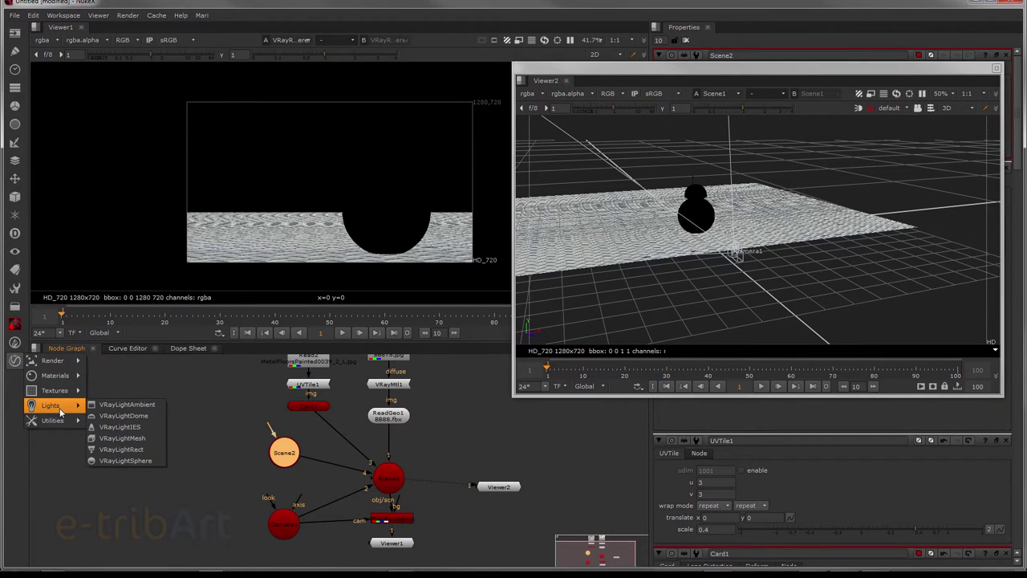
# Step: Add a VRayLightRect1 node, feed it into Scene2, and move the light left of BB-8
pyautogui.click(133, 450)
pyautogui.moveTo(281, 454)
pyautogui.mouseDown()
pyautogui.moveTo(194, 440)
pyautogui.moveTo(275, 452)
pyautogui.mouseUp()
pyautogui.moveTo(194, 419); pyautogui.dragTo(200, 428)
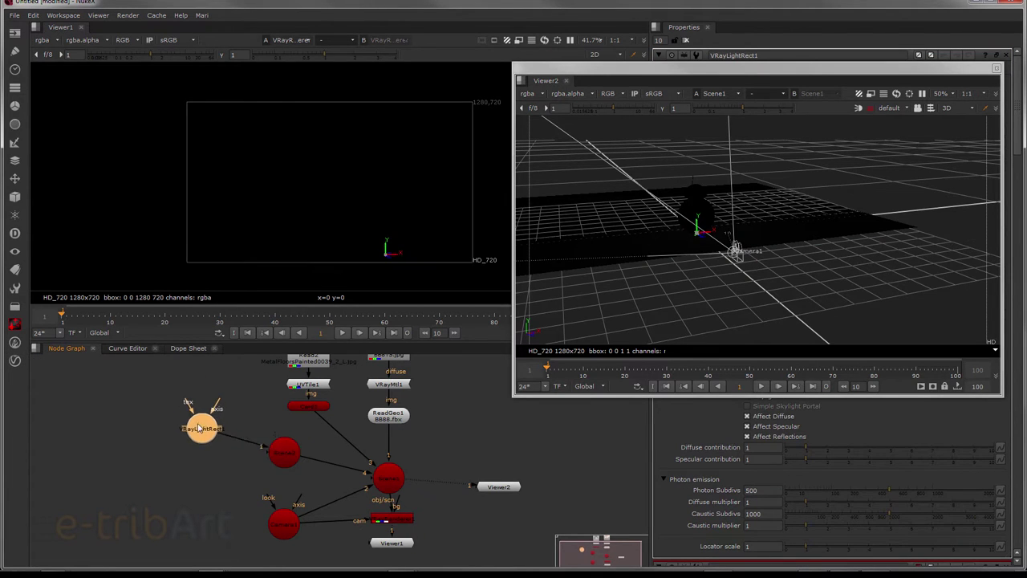
pyautogui.click(698, 213)
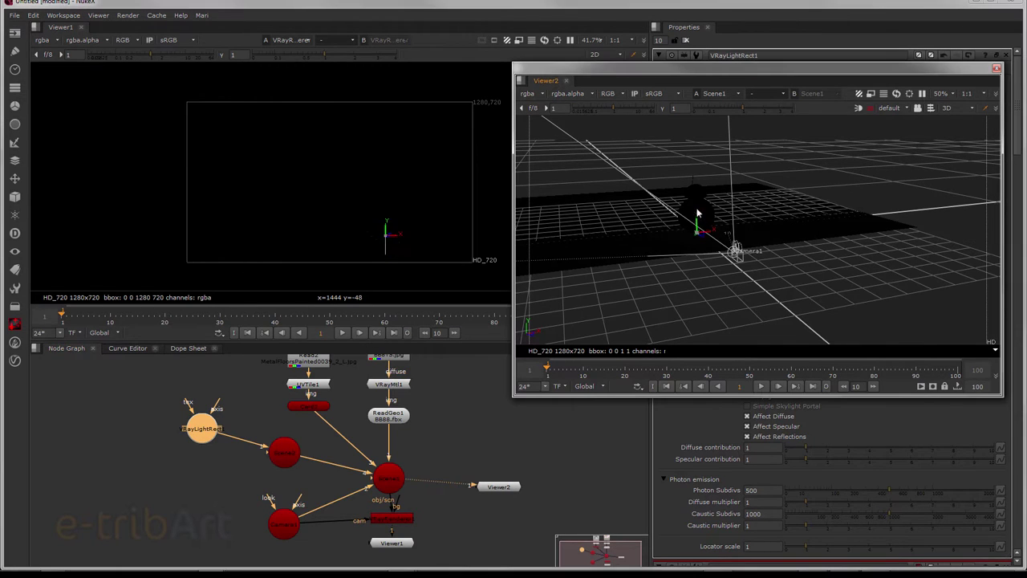
pyautogui.moveTo(698, 213); pyautogui.dragTo(637, 207)
pyautogui.moveTo(690, 73)
pyautogui.mouseDown()
pyautogui.moveTo(580, 108)
pyautogui.moveTo(318, 220)
pyautogui.mouseUp()
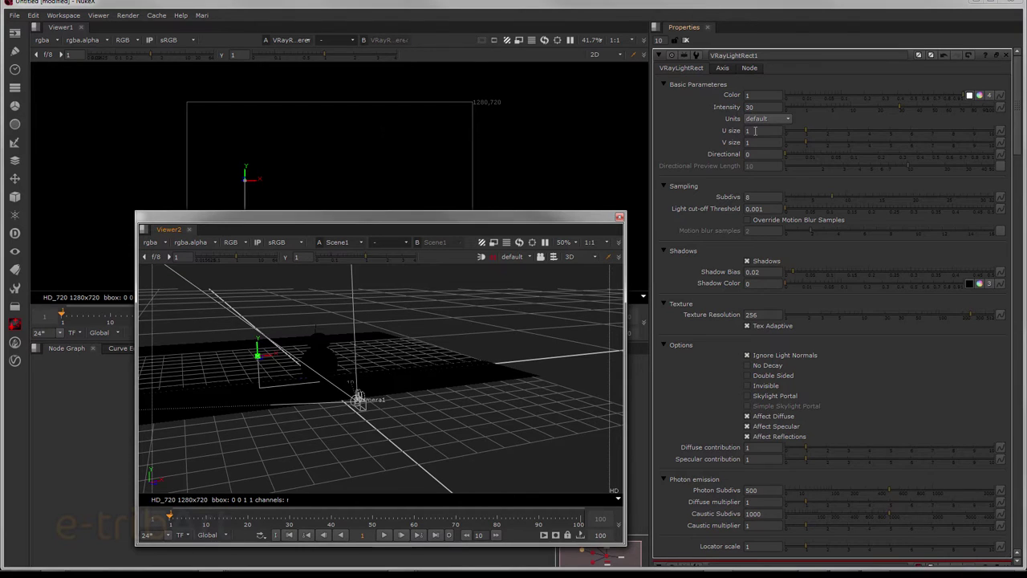
# Step: Make the rectangle light 5 by 5 in U and V size
pyautogui.click(755, 130)
pyautogui.write('5')
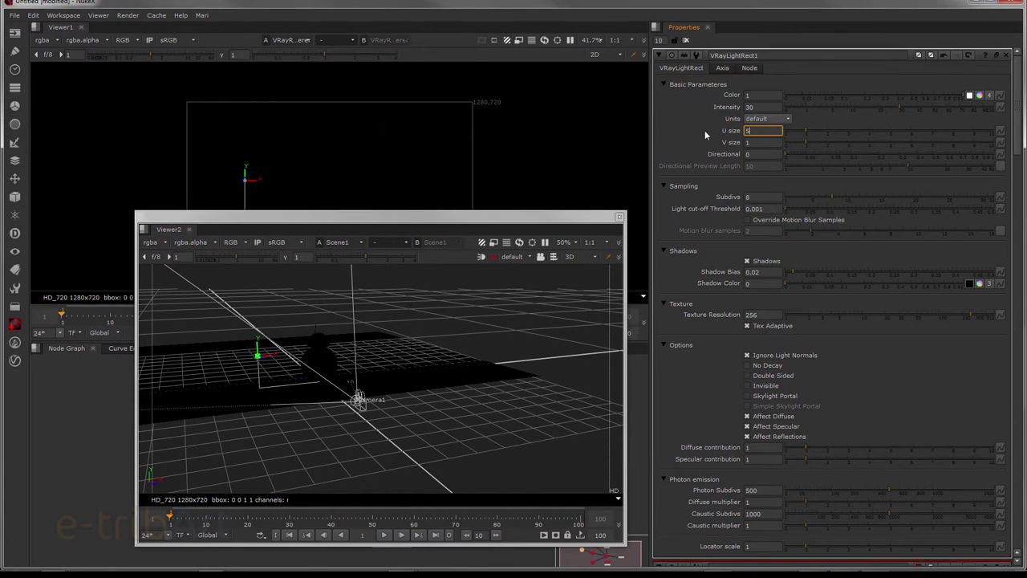
pyautogui.click(744, 143)
pyautogui.write('5')
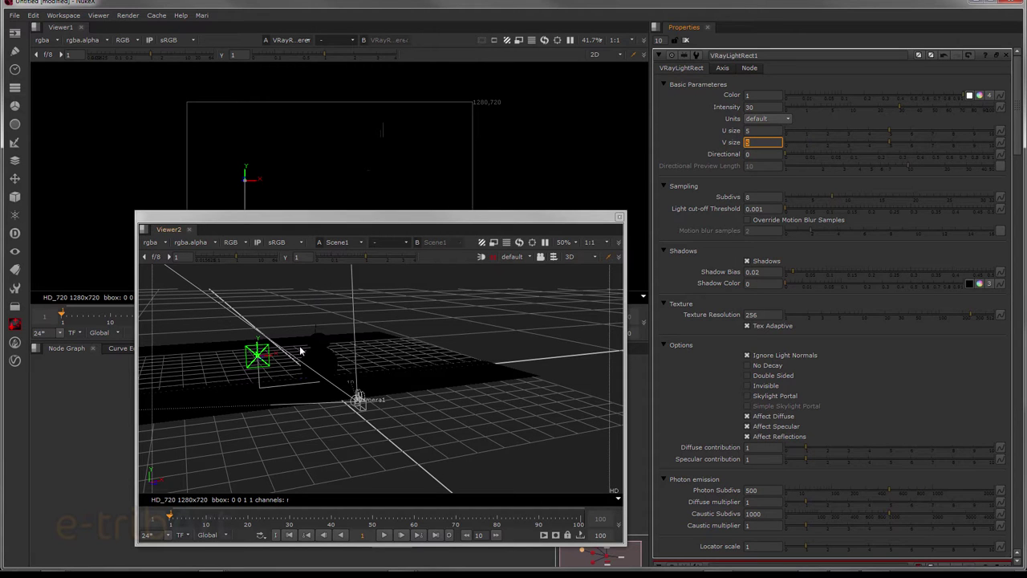
pyautogui.moveTo(417, 400)
pyautogui.mouseDown()
pyautogui.moveTo(493, 402)
pyautogui.moveTo(394, 401)
pyautogui.moveTo(415, 371)
pyautogui.mouseUp()
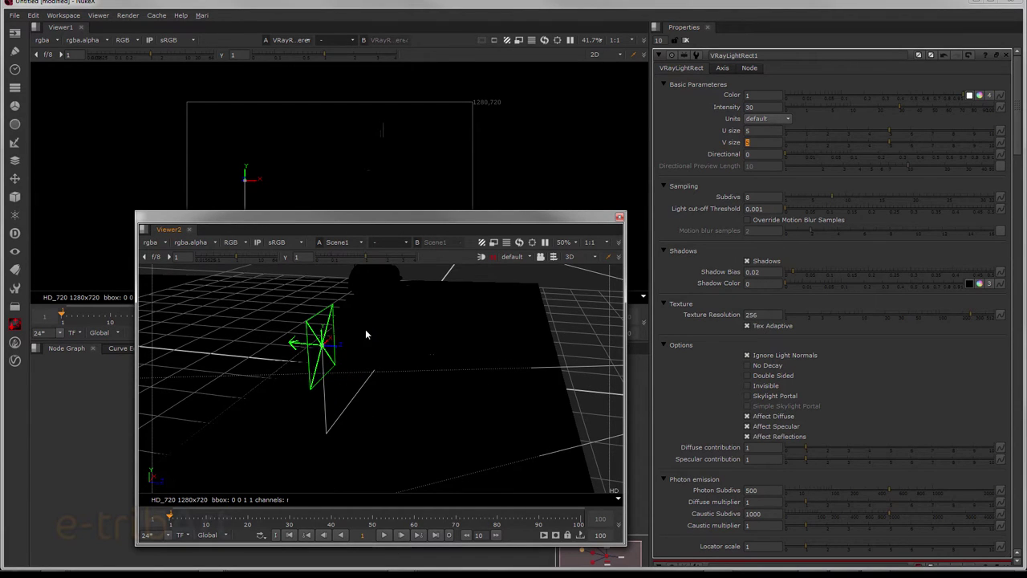
# Step: Rotate the rect light -90° on Y so it faces BB-8
pyautogui.click(721, 68)
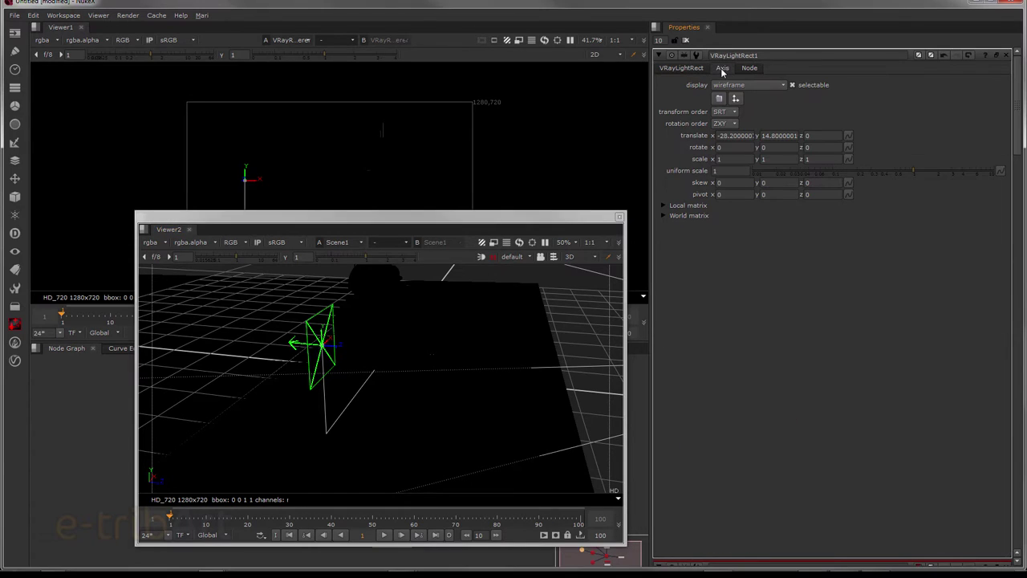
pyautogui.click(757, 148)
pyautogui.write('9')
pyautogui.press('Return')
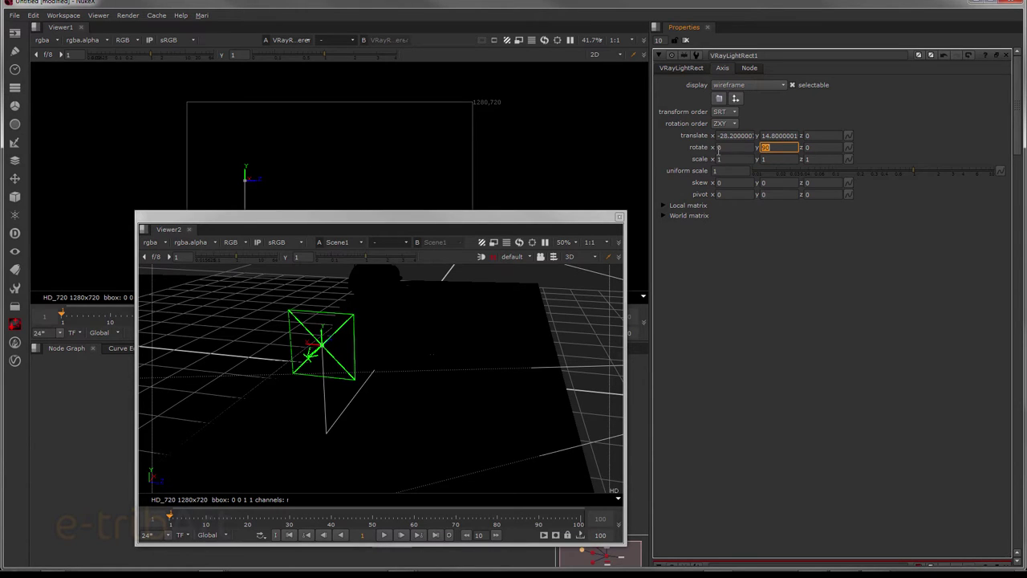
pyautogui.write('-9')
pyautogui.write('0')
pyautogui.press('Return')
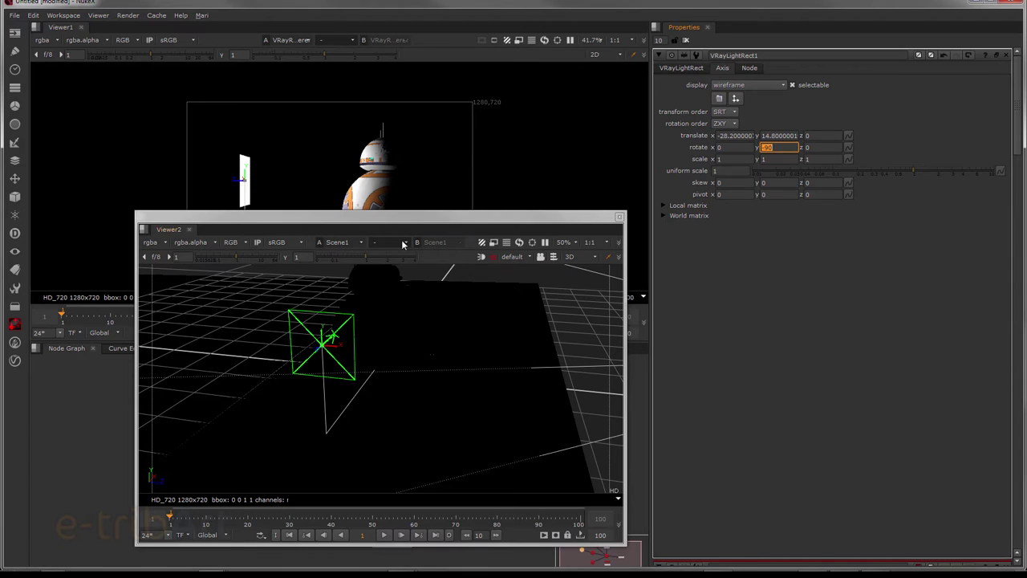
# Step: Tilt the light about 11° on X and raise it to about y 19.42
pyautogui.moveTo(406, 222)
pyautogui.mouseDown()
pyautogui.moveTo(753, 190)
pyautogui.moveTo(745, 186)
pyautogui.mouseUp()
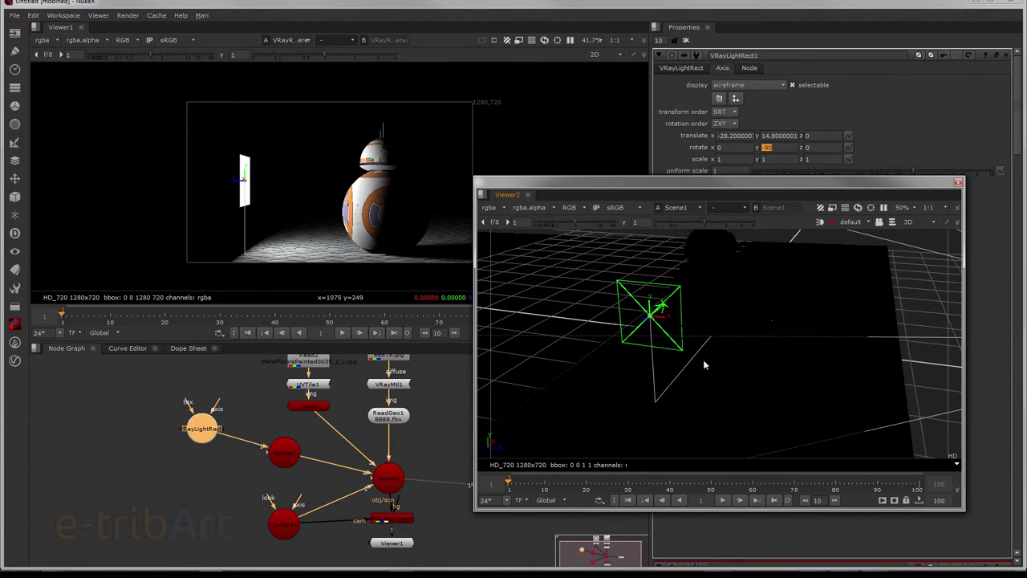
pyautogui.moveTo(703, 287); pyautogui.dragTo(641, 341)
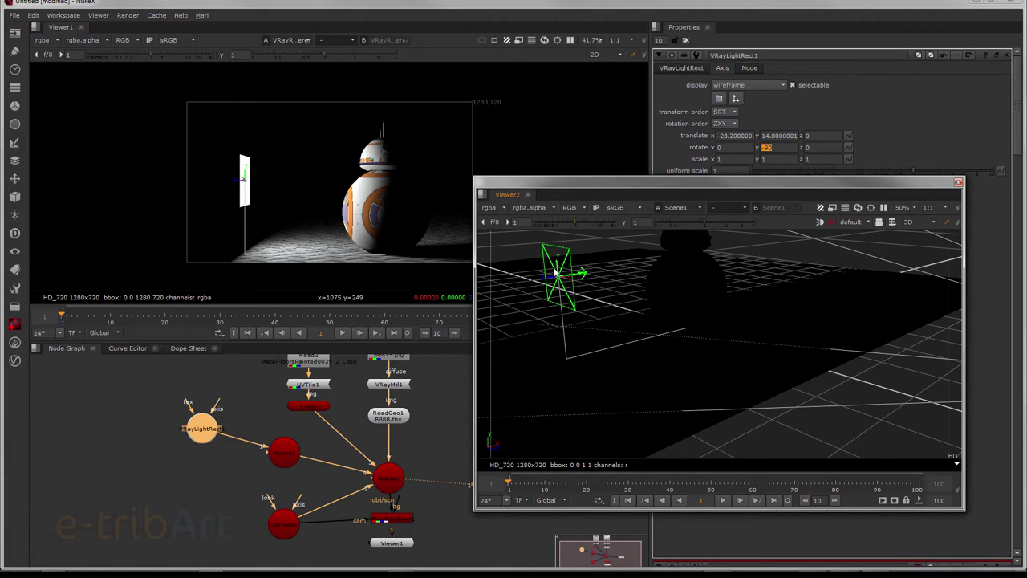
pyautogui.press('ctrl')
pyautogui.moveTo(550, 269); pyautogui.dragTo(550, 265)
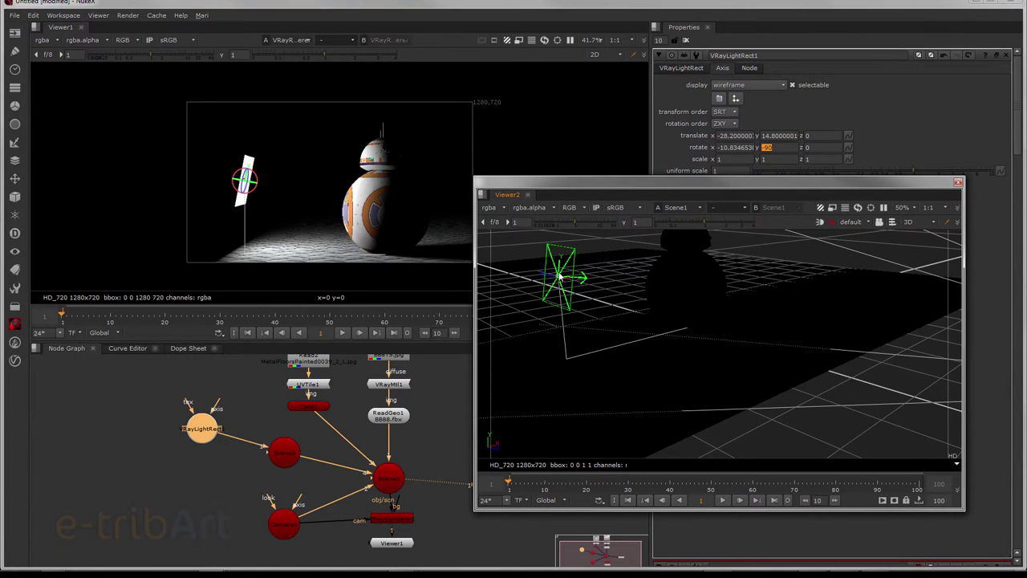
pyautogui.moveTo(698, 183); pyautogui.dragTo(694, 214)
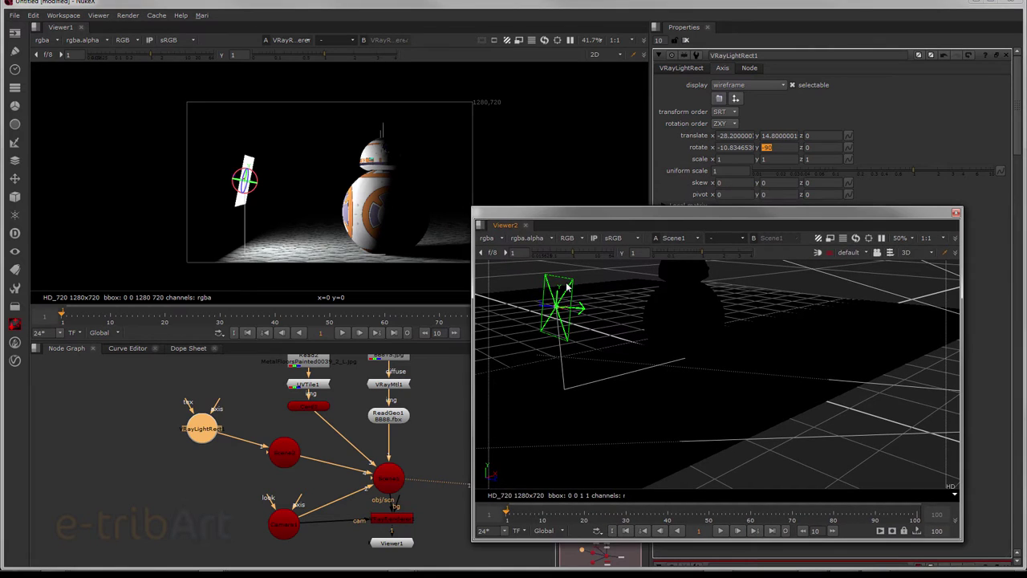
pyautogui.moveTo(561, 289); pyautogui.dragTo(562, 265)
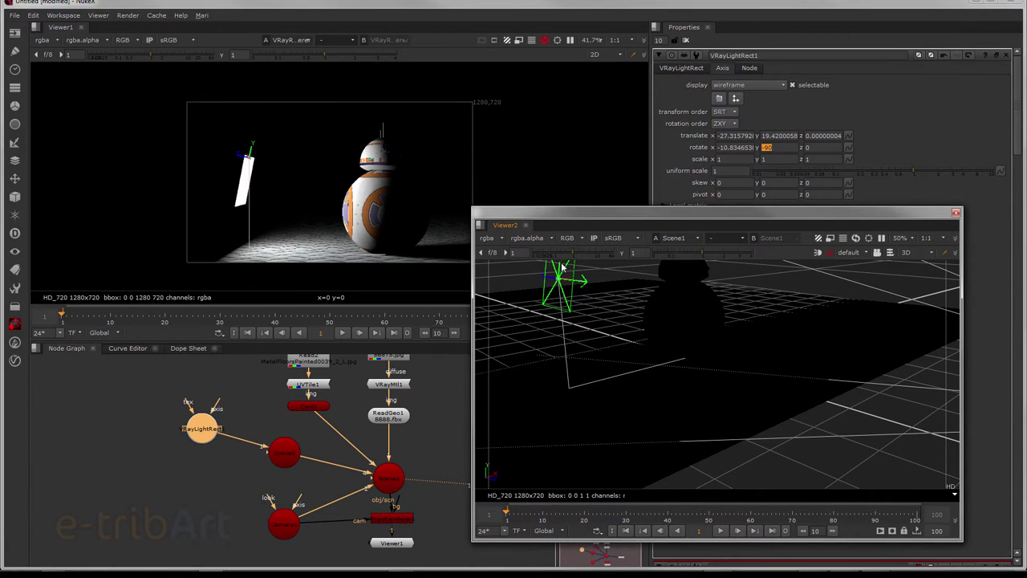
pyautogui.moveTo(636, 221); pyautogui.dragTo(490, 249)
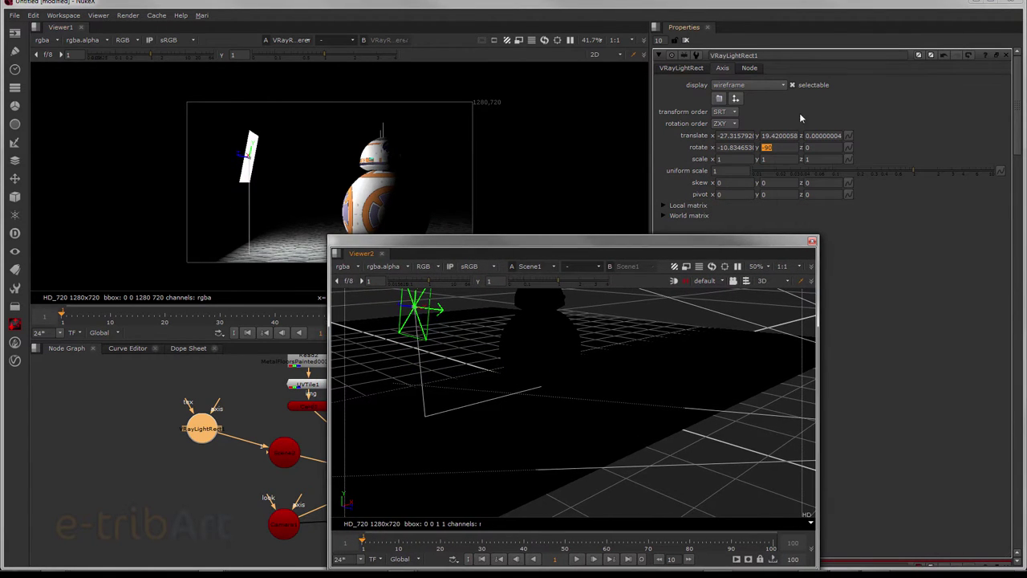
# Step: Set the rect light's U size and V size to 8
pyautogui.click(687, 69)
pyautogui.moveTo(650, 245); pyautogui.dragTo(493, 213)
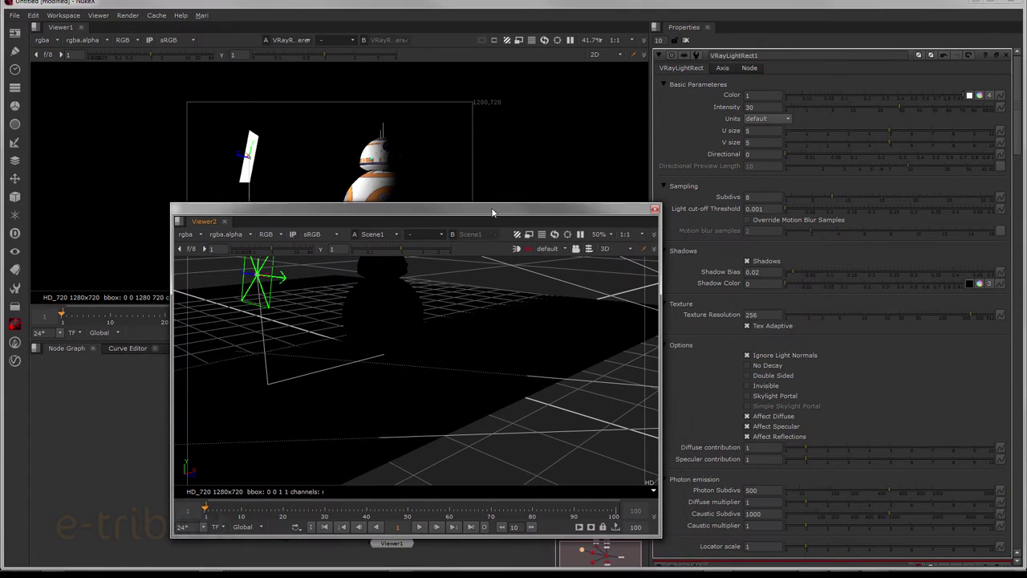
pyautogui.click(764, 130)
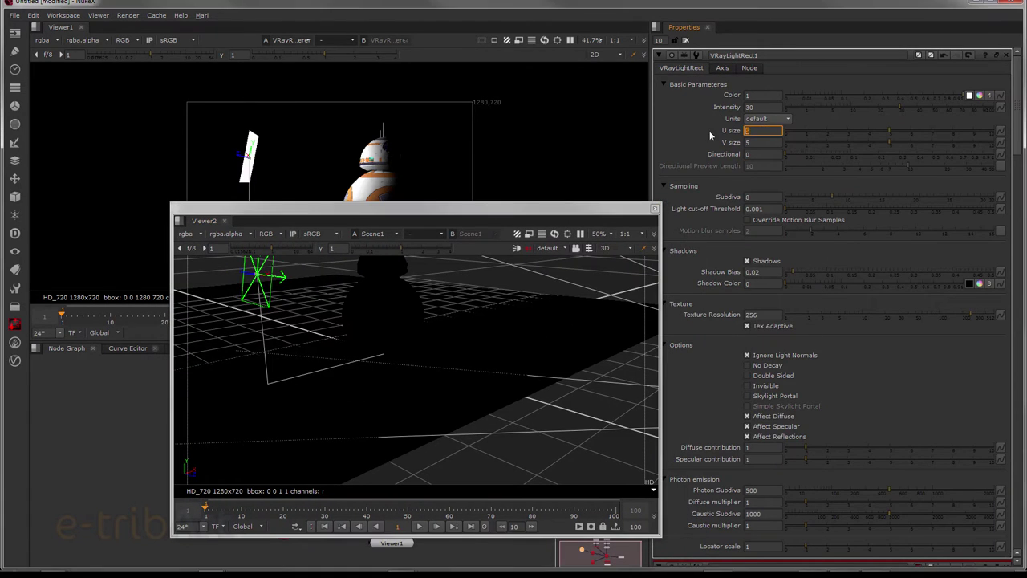
pyautogui.write('8')
pyautogui.press('Tab')
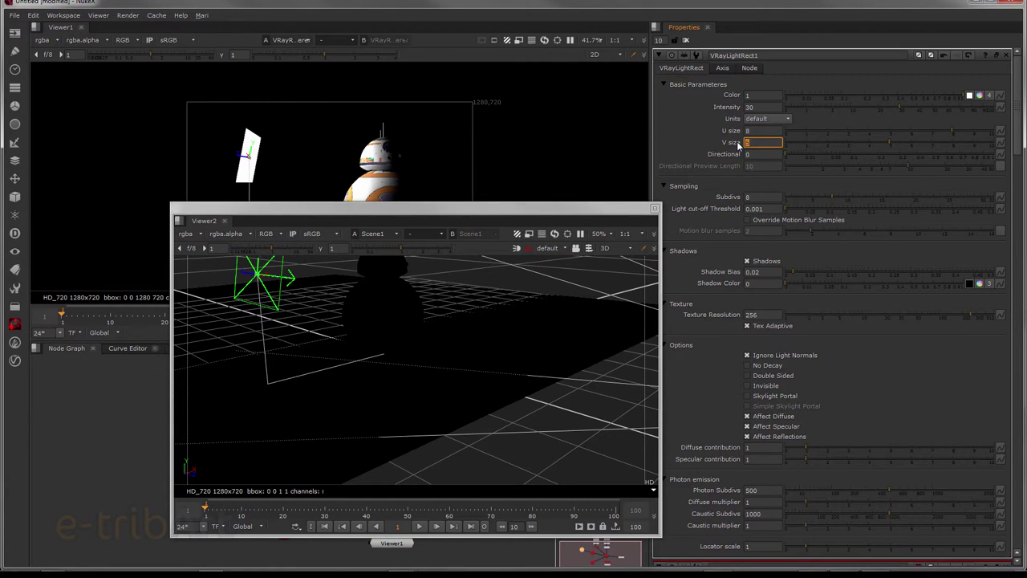
pyautogui.write('8')
pyautogui.press('Return')
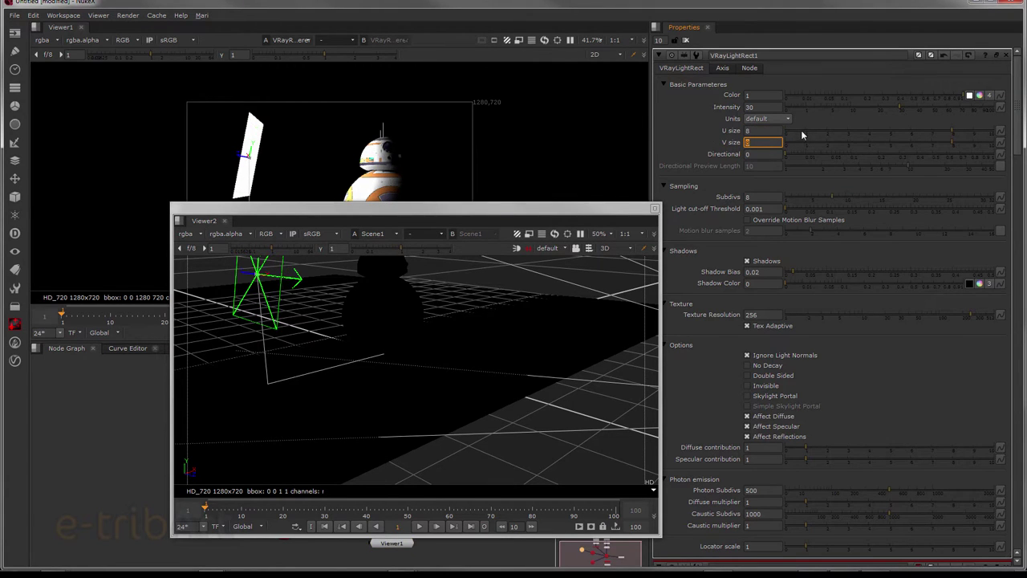
# Step: Move the light to the frame's left edge, angle it toward BB-8, and clear the viewer away
pyautogui.moveTo(475, 213); pyautogui.dragTo(644, 209)
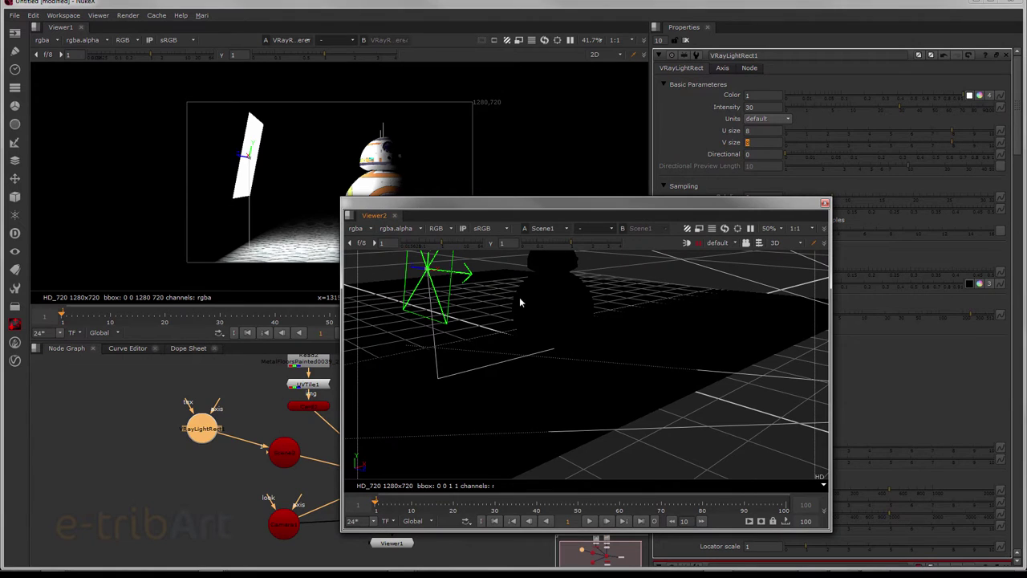
pyautogui.moveTo(474, 328)
pyautogui.mouseDown()
pyautogui.moveTo(421, 316)
pyautogui.moveTo(436, 325)
pyautogui.mouseUp()
pyautogui.moveTo(403, 265); pyautogui.dragTo(347, 261)
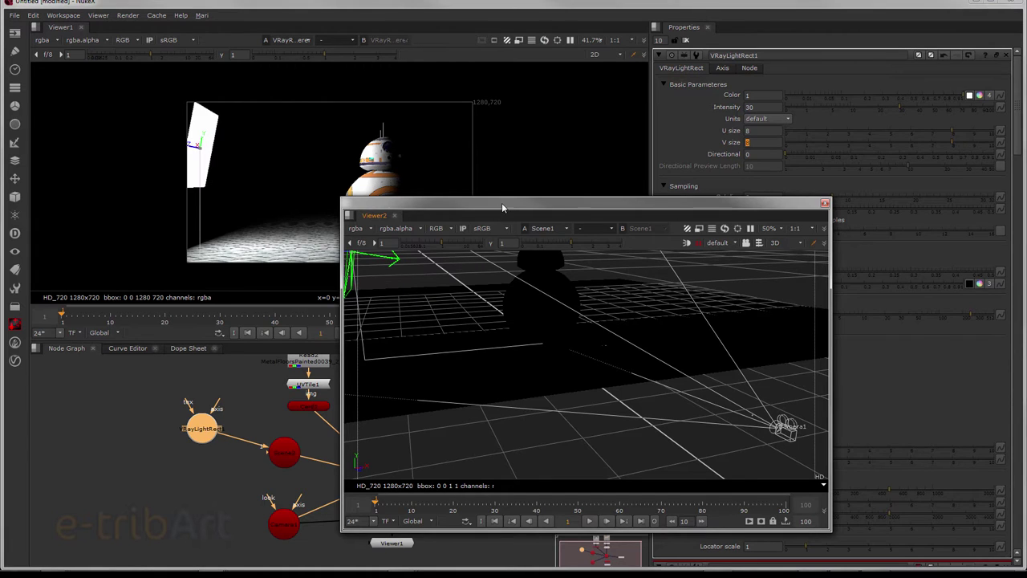
pyautogui.moveTo(504, 208); pyautogui.dragTo(552, 214)
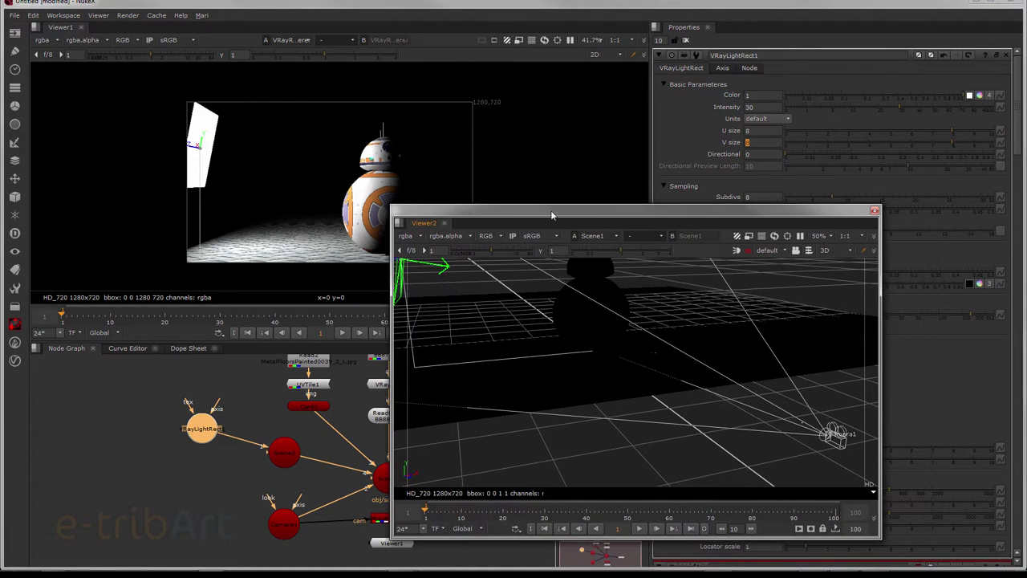
pyautogui.moveTo(551, 215); pyautogui.dragTo(459, 173)
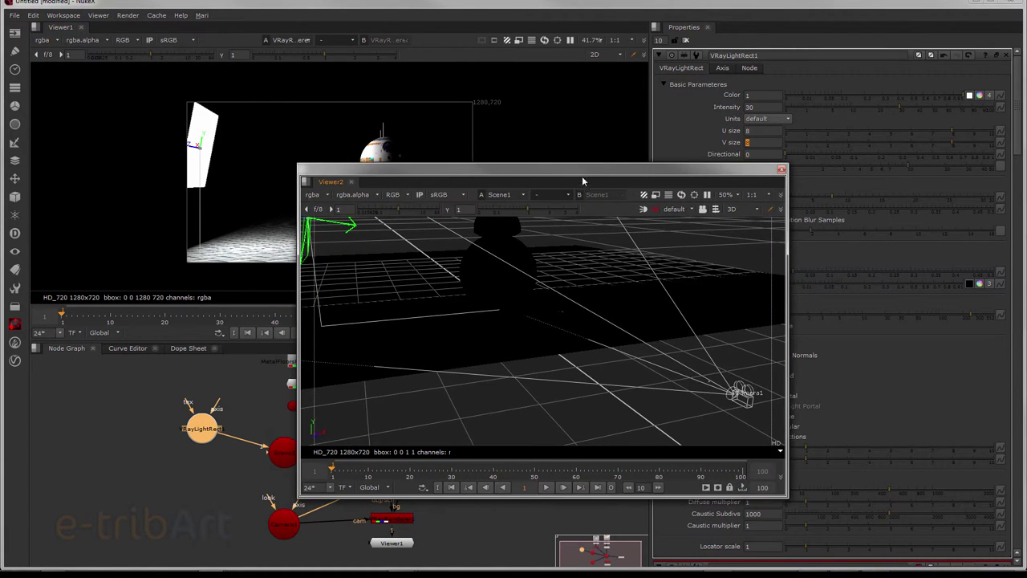
pyautogui.moveTo(582, 178); pyautogui.dragTo(1026, 184)
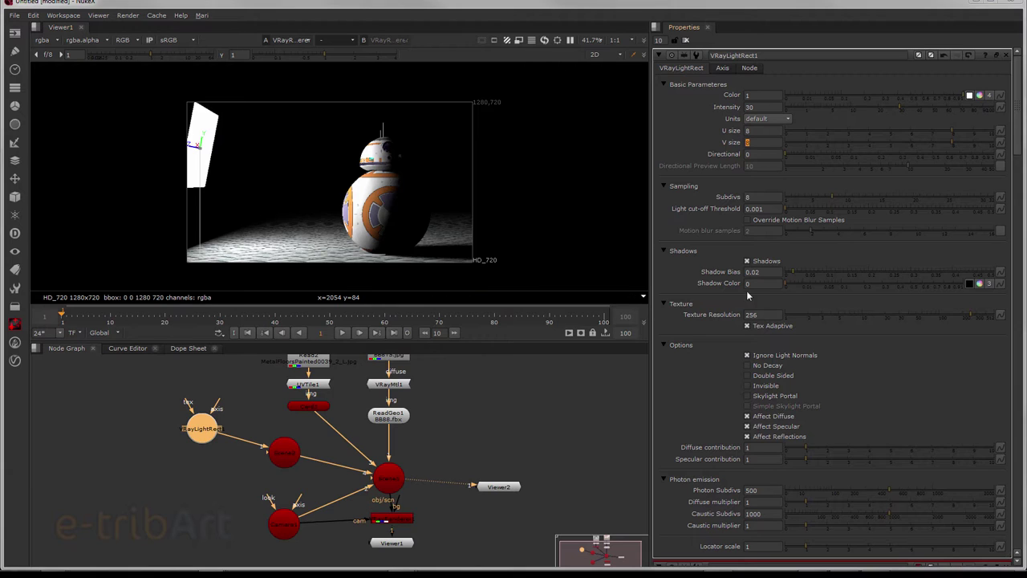
# Step: Make VRayLightRect1 invisible in the render and raise its Subdivs to 24
pyautogui.click(767, 388)
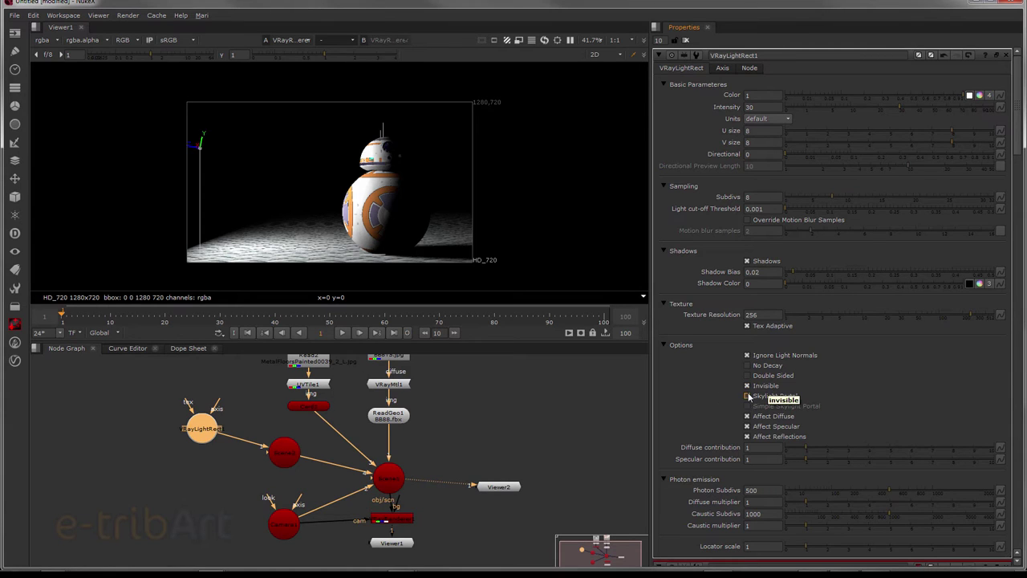
pyautogui.click(765, 387)
pyautogui.click(762, 388)
pyautogui.click(766, 196)
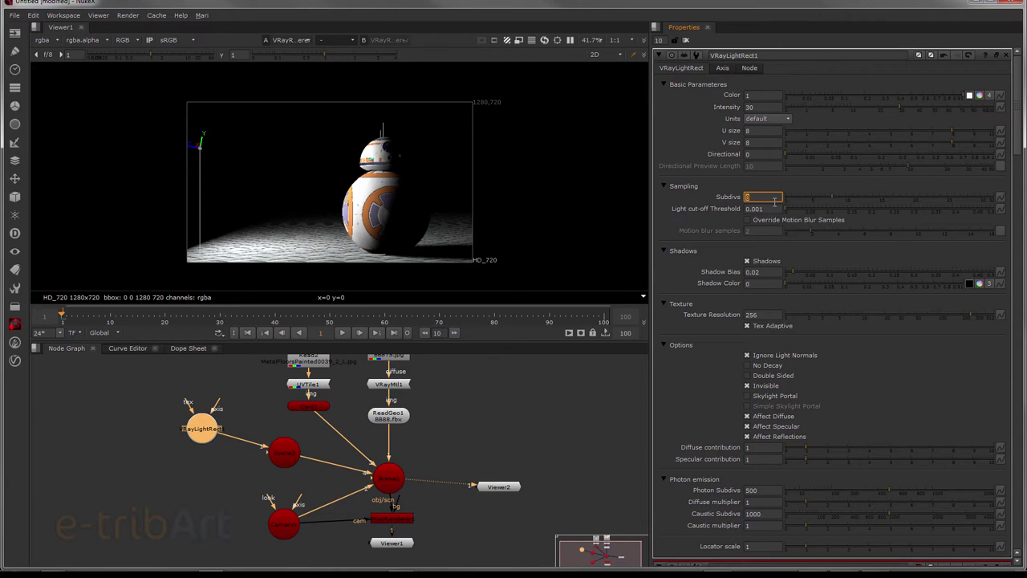
pyautogui.write('24')
pyautogui.press('Return')
pyautogui.click(970, 97)
# Step: Tint the rect light warm orange (1, 0.767, 0.553) in the colour wheel
pyautogui.click(979, 95)
pyautogui.moveTo(717, 130); pyautogui.dragTo(736, 116)
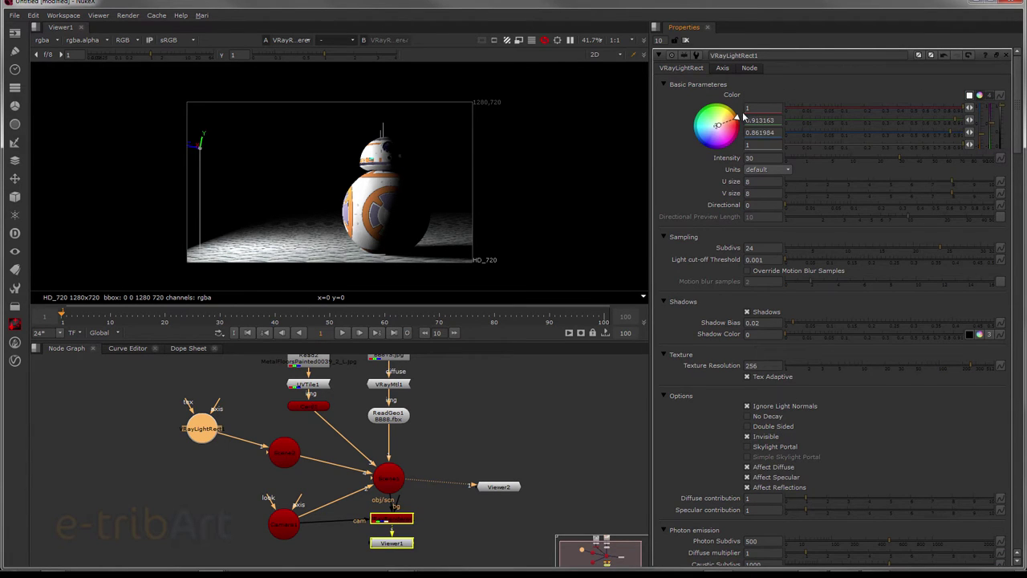
pyautogui.moveTo(785, 91); pyautogui.dragTo(789, 83)
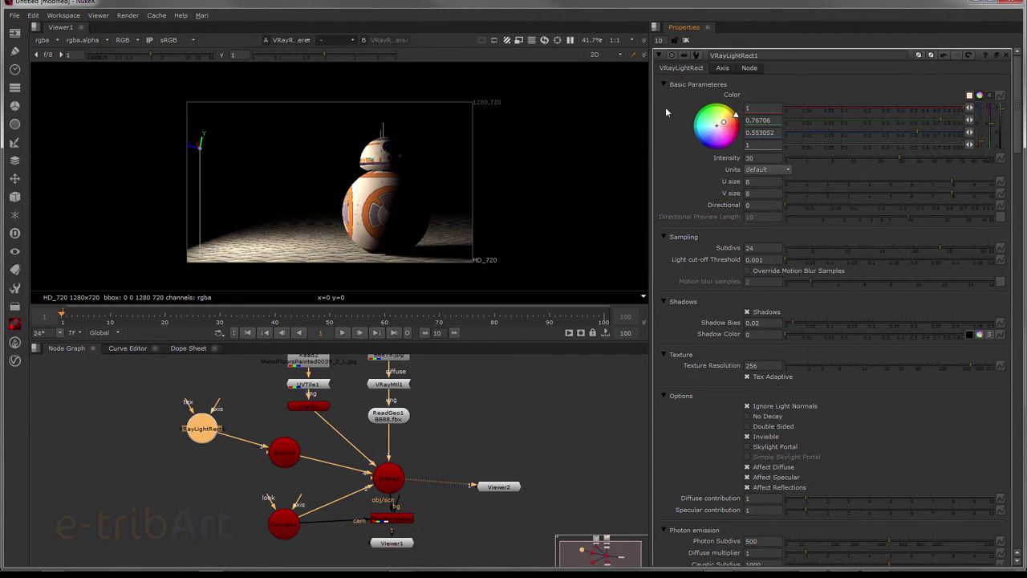
pyautogui.click(979, 95)
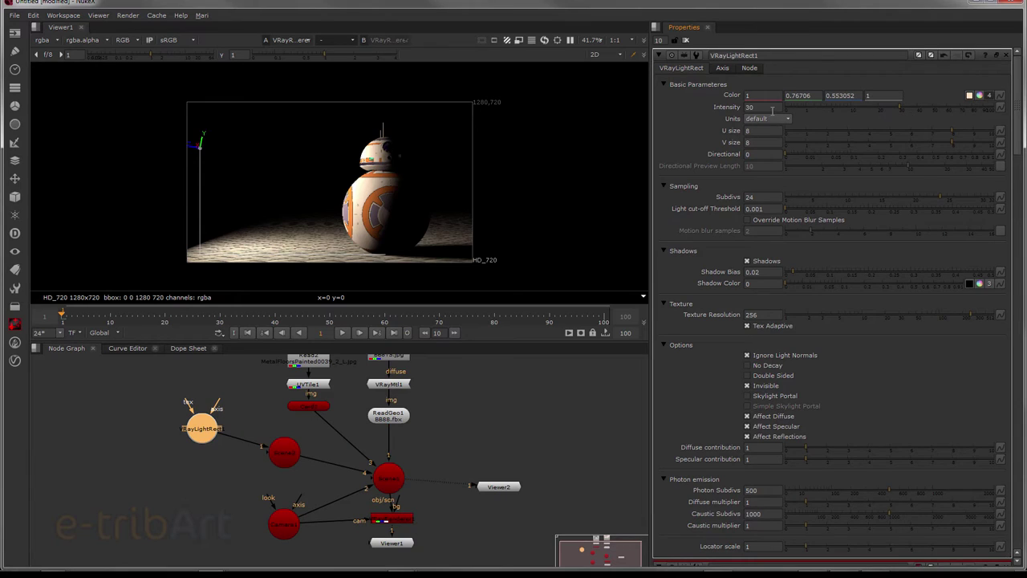
pyautogui.press('Return')
# Step: Tidy the node graph, moving UVTile1 up under the metal floor texture
pyautogui.moveTo(207, 426); pyautogui.dragTo(220, 416)
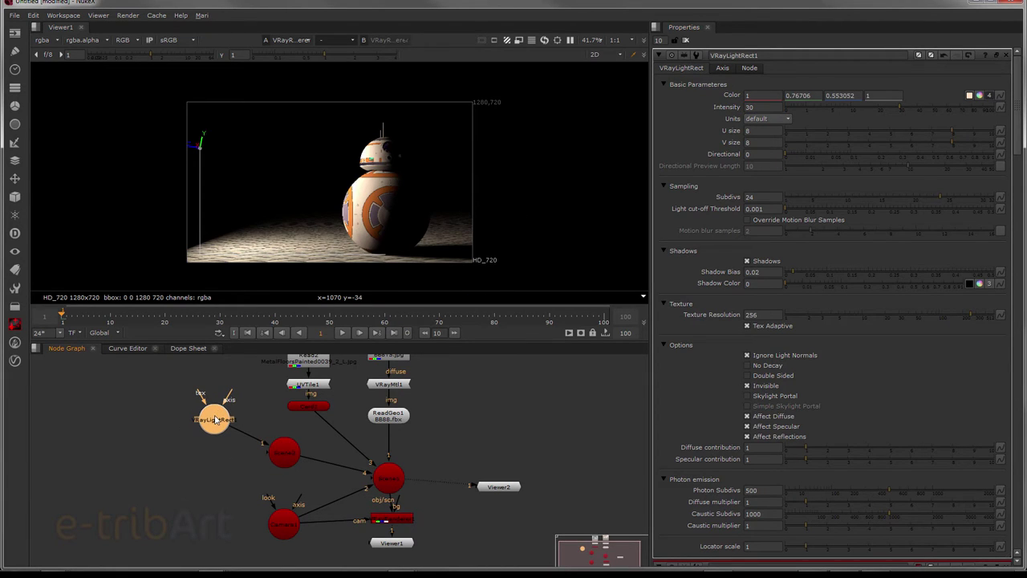
pyautogui.moveTo(417, 440); pyautogui.dragTo(461, 494)
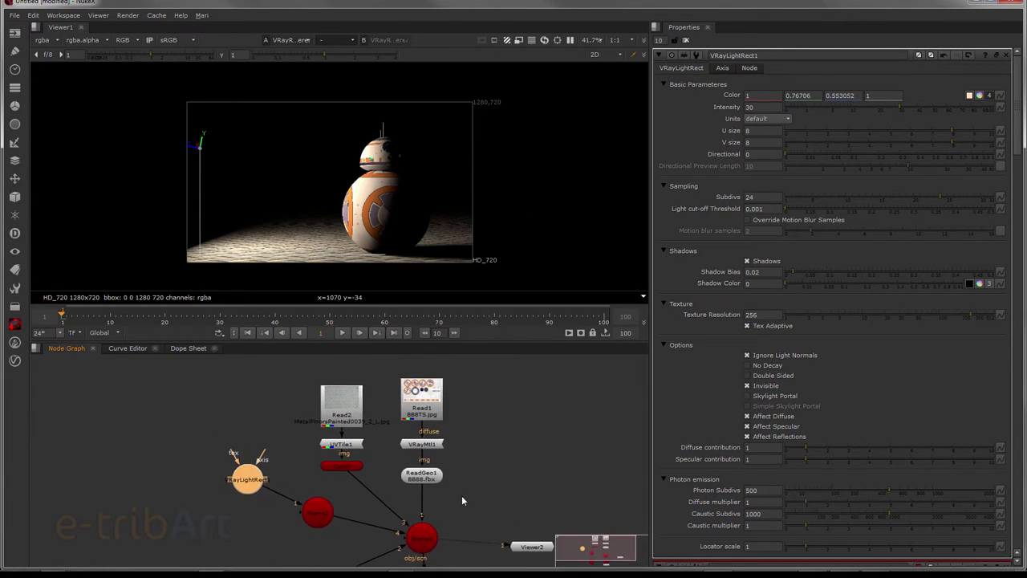
pyautogui.click(363, 391)
pyautogui.moveTo(364, 391); pyautogui.dragTo(358, 390)
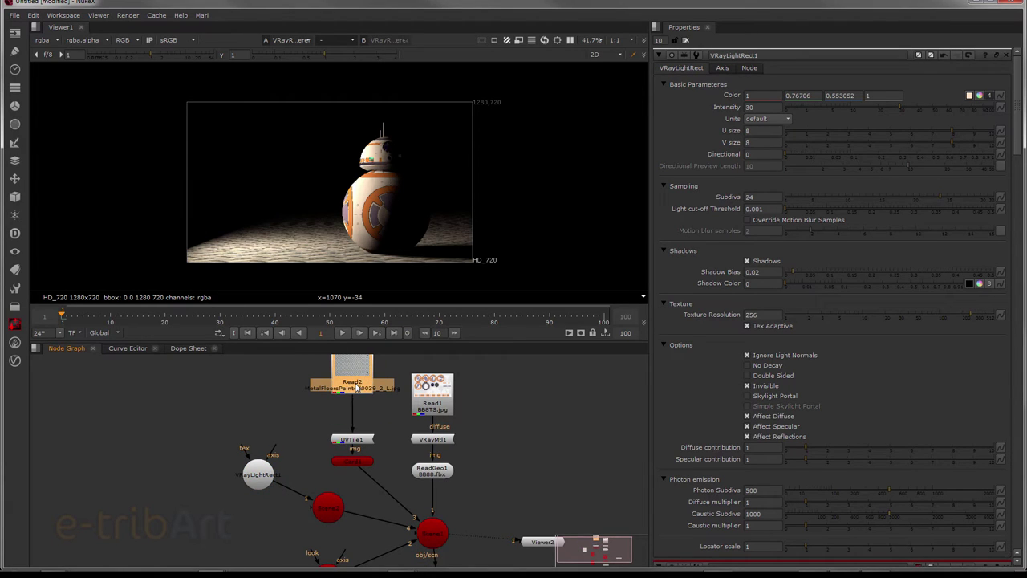
pyautogui.moveTo(356, 441); pyautogui.dragTo(356, 408)
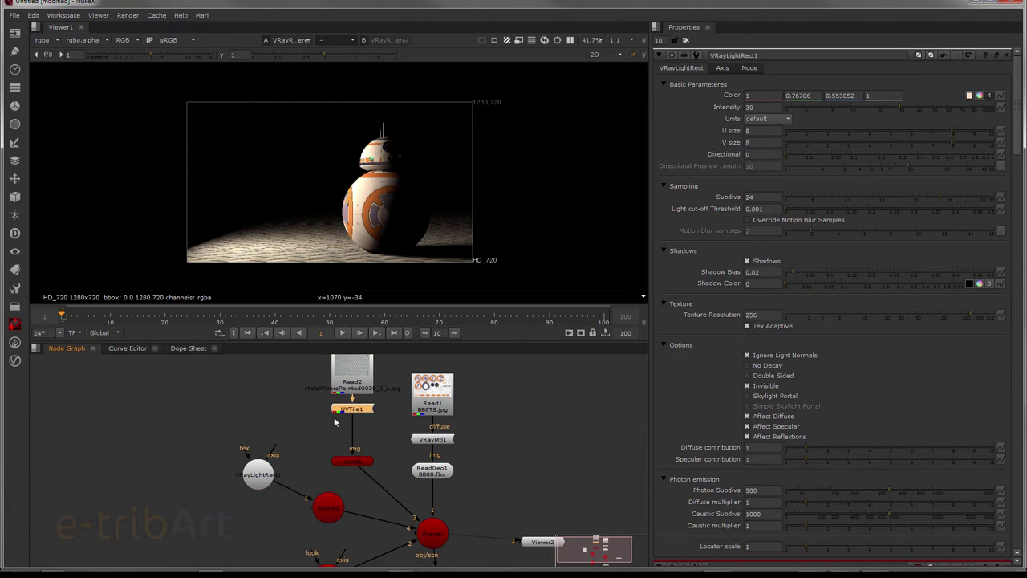
pyautogui.click(325, 429)
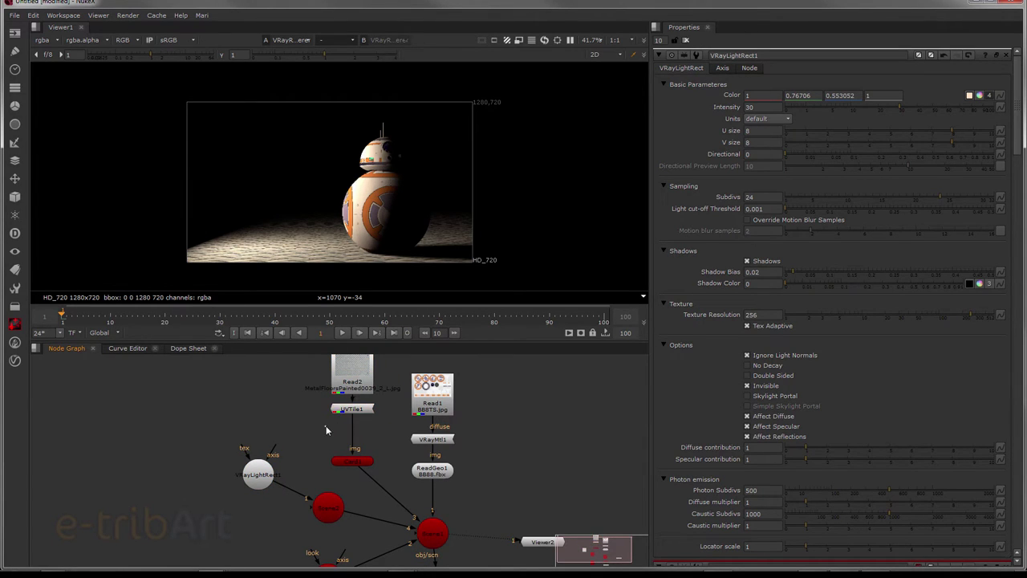
# Step: Create a new VRayMtl from the V-Ray Materials menu with UVTile1 feeding its diffuse
pyautogui.click(15, 360)
pyautogui.moveTo(50, 363)
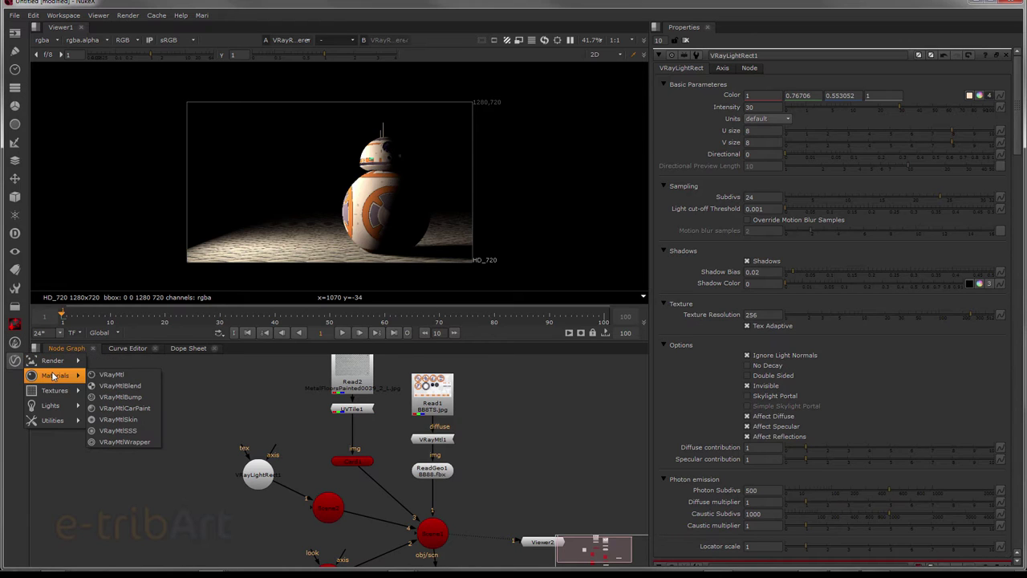
pyautogui.click(104, 372)
pyautogui.moveTo(308, 438); pyautogui.dragTo(348, 439)
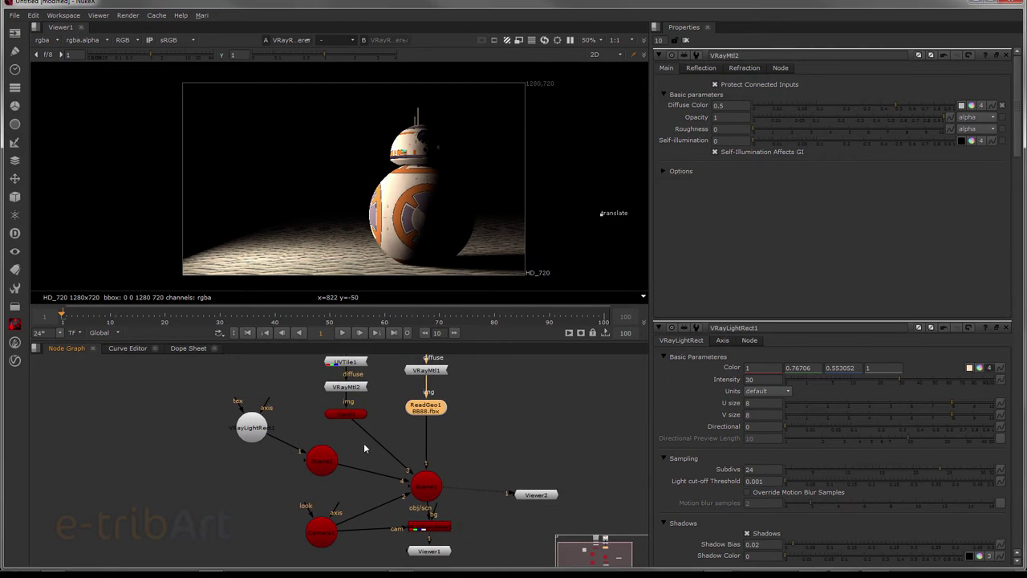
pyautogui.moveTo(362, 447)
pyautogui.mouseDown()
pyautogui.moveTo(318, 448)
pyautogui.moveTo(360, 417)
pyautogui.mouseUp()
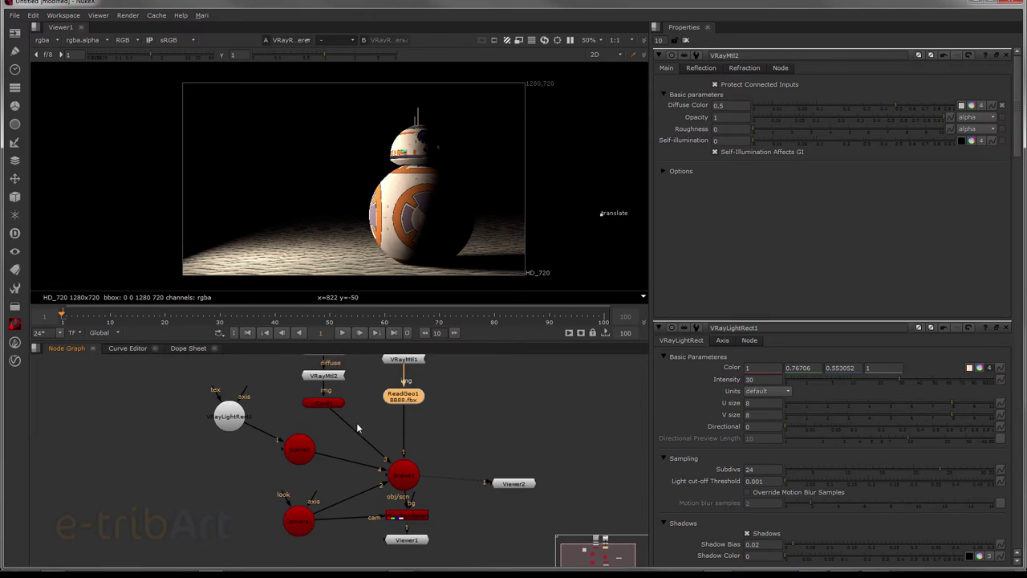
pyautogui.click(146, 464)
# Step: Create VRayLightDome1 beside the rect light and connect it into the V-Ray render
pyautogui.click(17, 361)
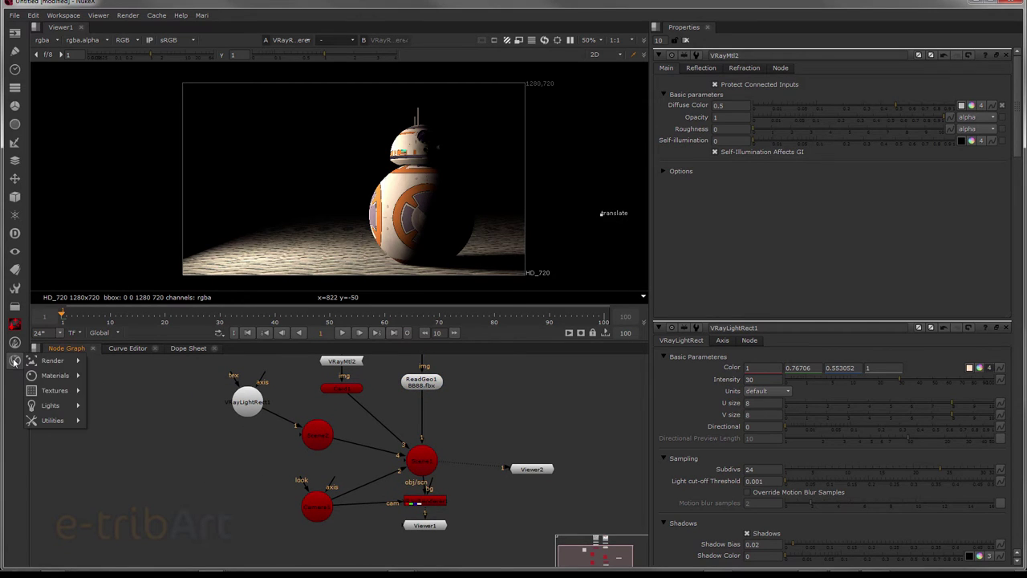
pyautogui.moveTo(59, 407)
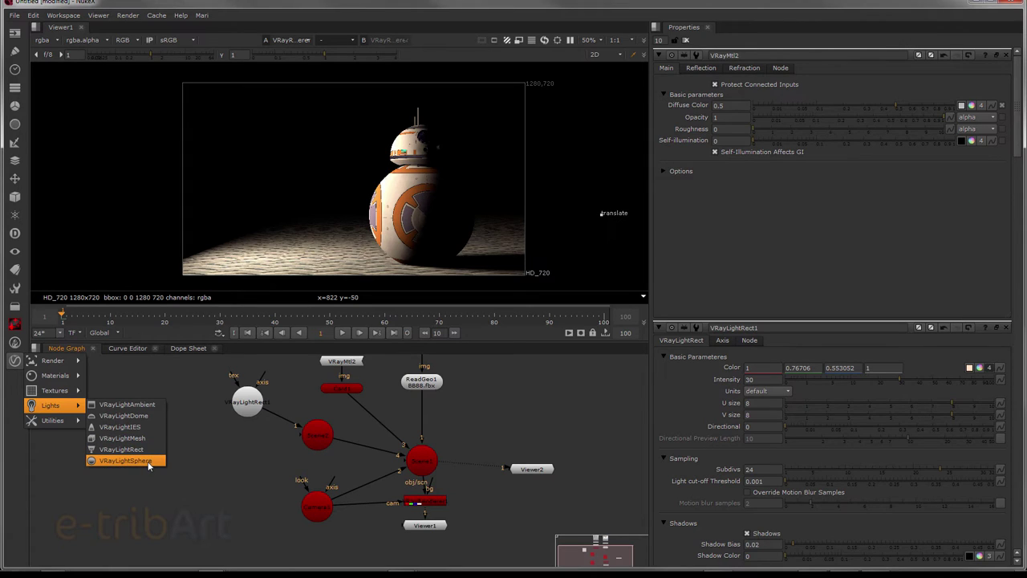
pyautogui.click(142, 419)
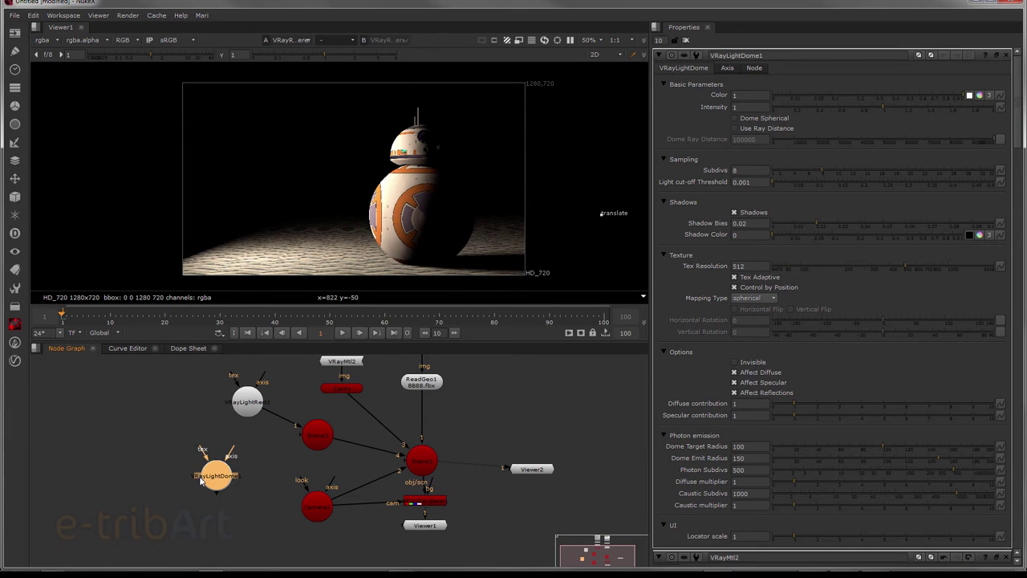
pyautogui.moveTo(202, 482)
pyautogui.mouseDown()
pyautogui.moveTo(196, 449)
pyautogui.moveTo(314, 446)
pyautogui.mouseUp()
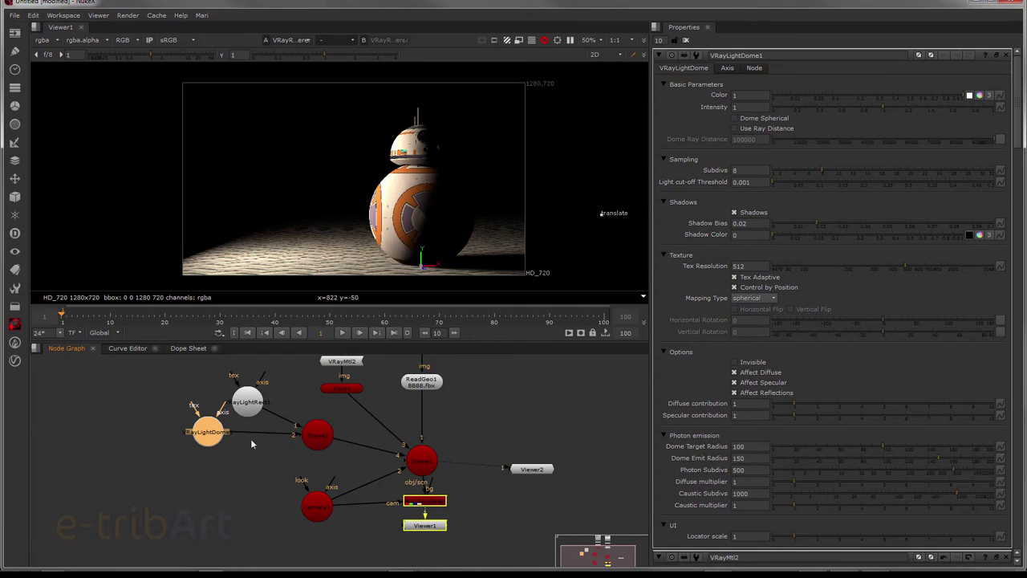
pyautogui.moveTo(207, 433); pyautogui.dragTo(212, 466)
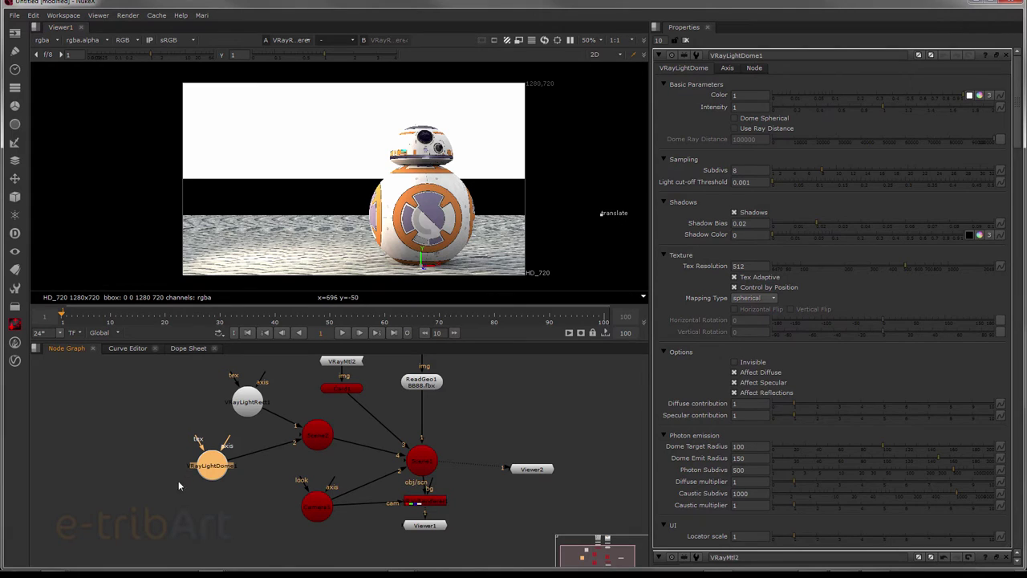
pyautogui.moveTo(198, 441); pyautogui.dragTo(147, 414)
# Step: Read in ciel_DH024LL.hdr as Read3 and connect it to VRayLightDome1's tex input
pyautogui.click(178, 434)
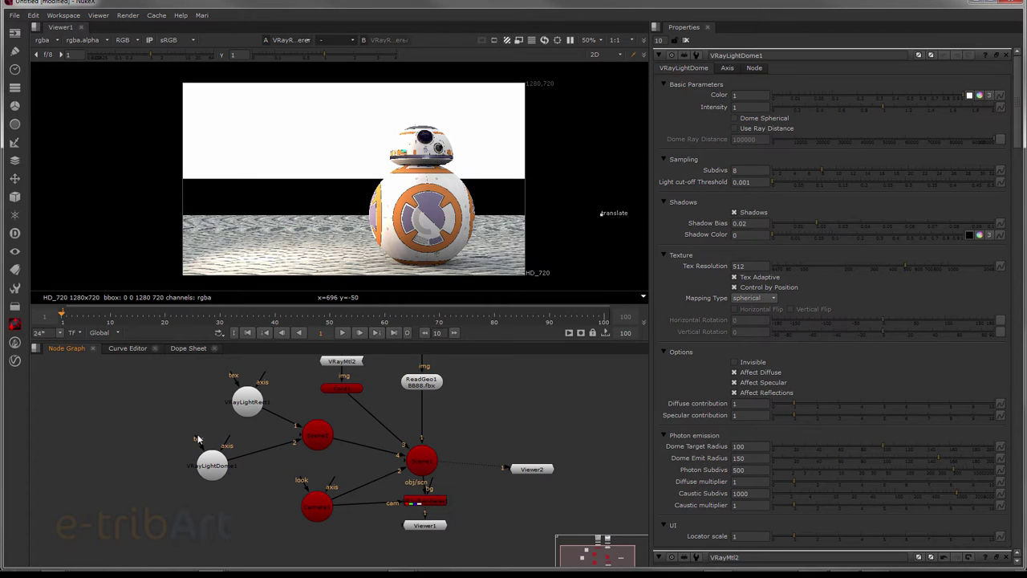
pyautogui.click(15, 34)
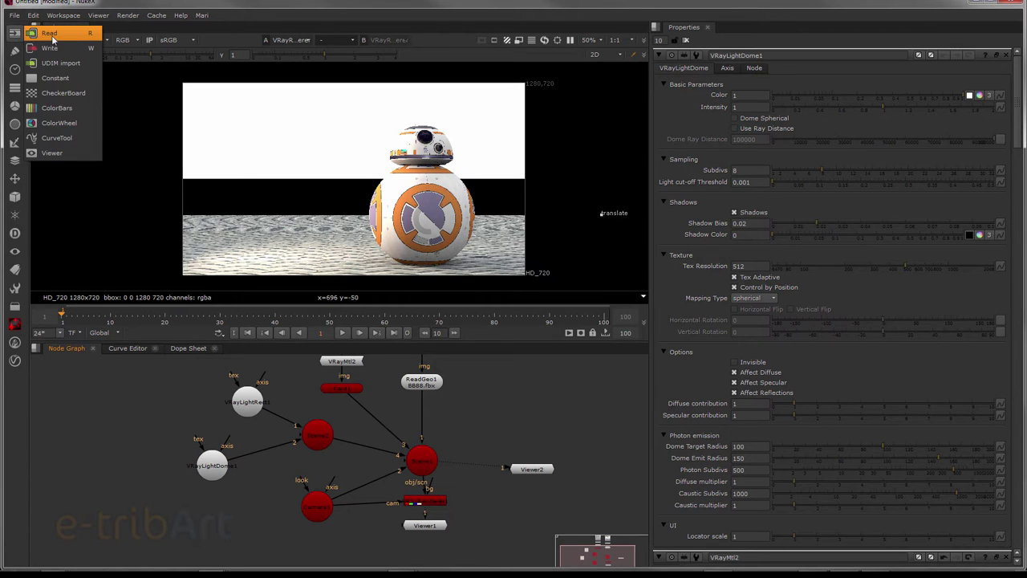
pyautogui.click(53, 37)
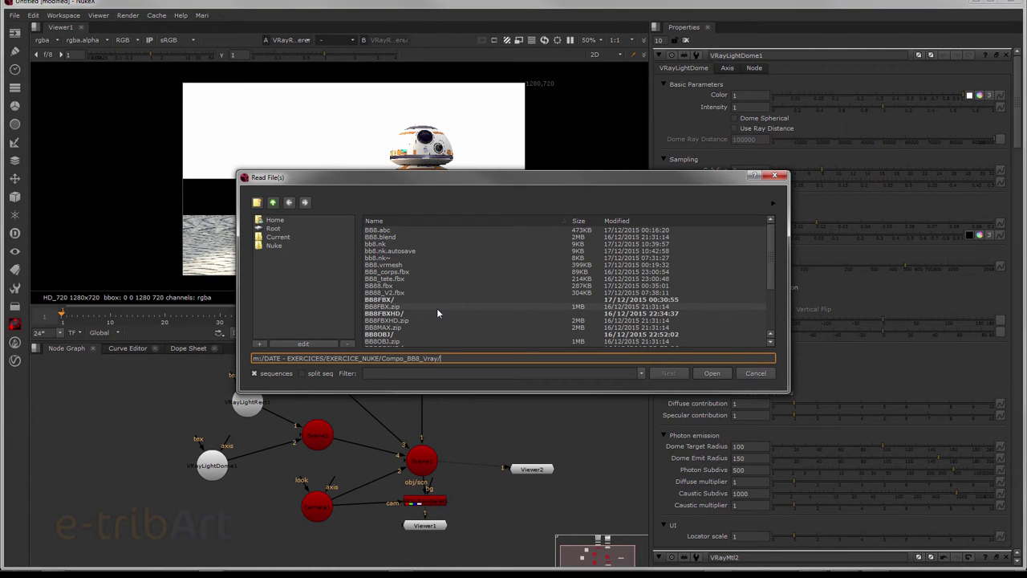
pyautogui.click(437, 308)
pyautogui.scroll(-2, 436, 309)
pyautogui.scroll(-1, 437, 308)
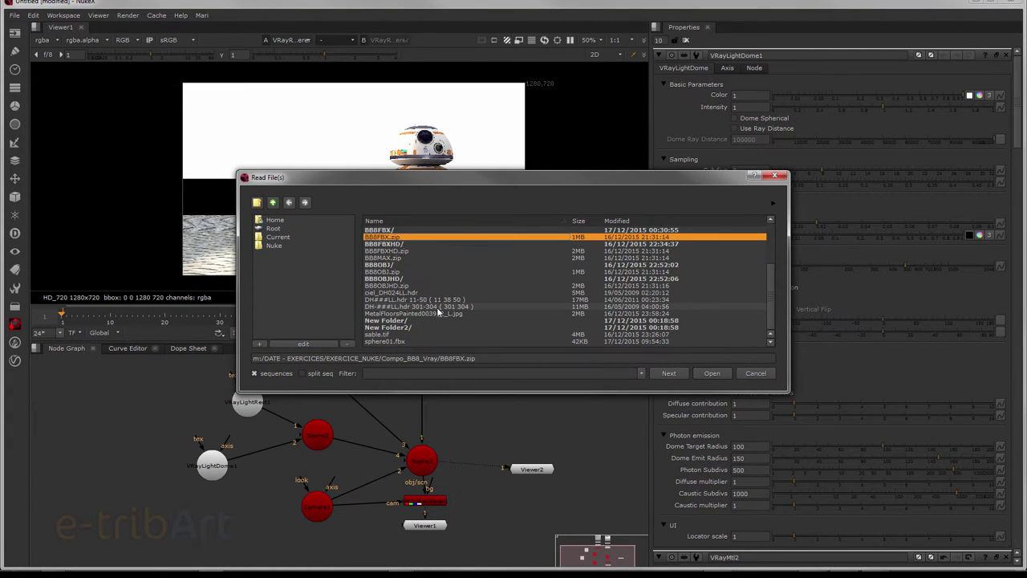
pyautogui.click(384, 294)
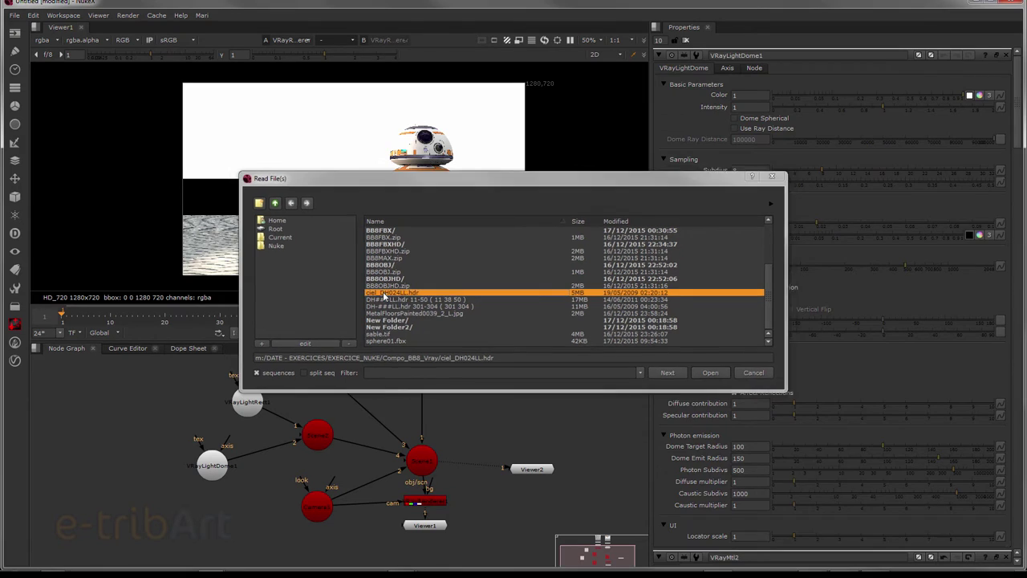
pyautogui.doubleClick(385, 293)
pyautogui.moveTo(174, 417); pyautogui.dragTo(132, 390)
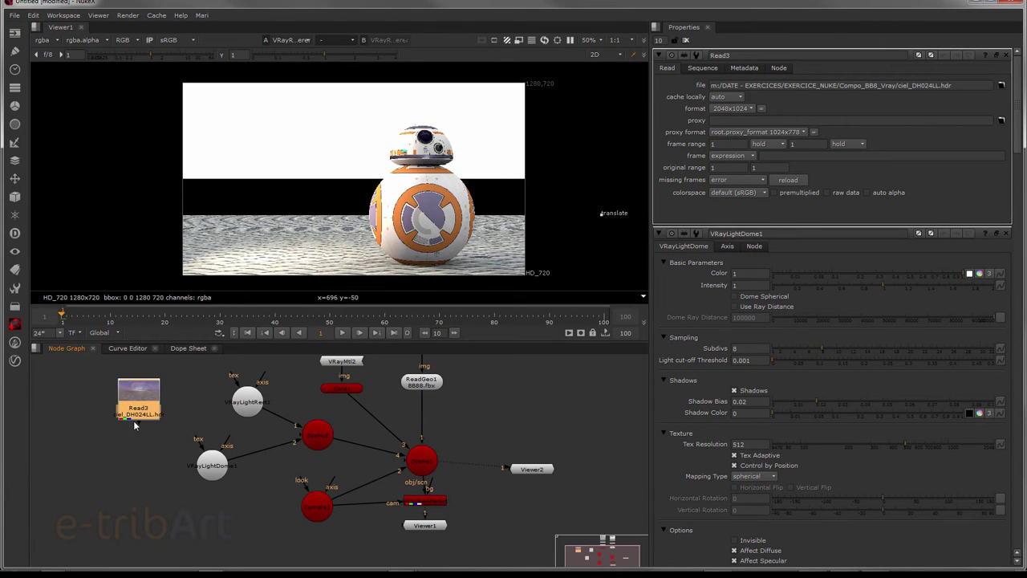
pyautogui.moveTo(200, 471); pyautogui.dragTo(208, 459)
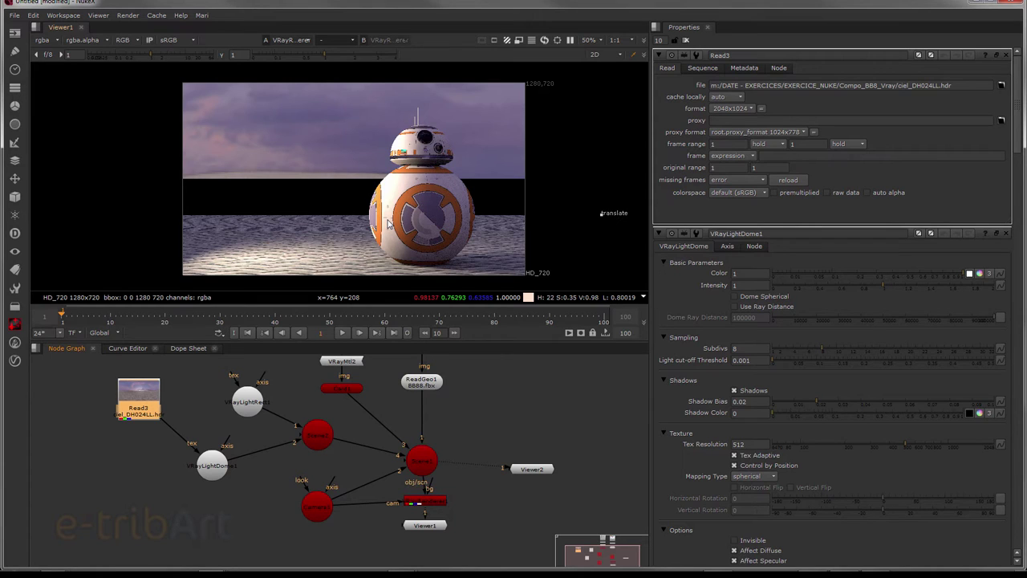
# Step: Try the dome light at intensity 2, then set it back to 1
pyautogui.click(213, 472)
pyautogui.doubleClick(214, 472)
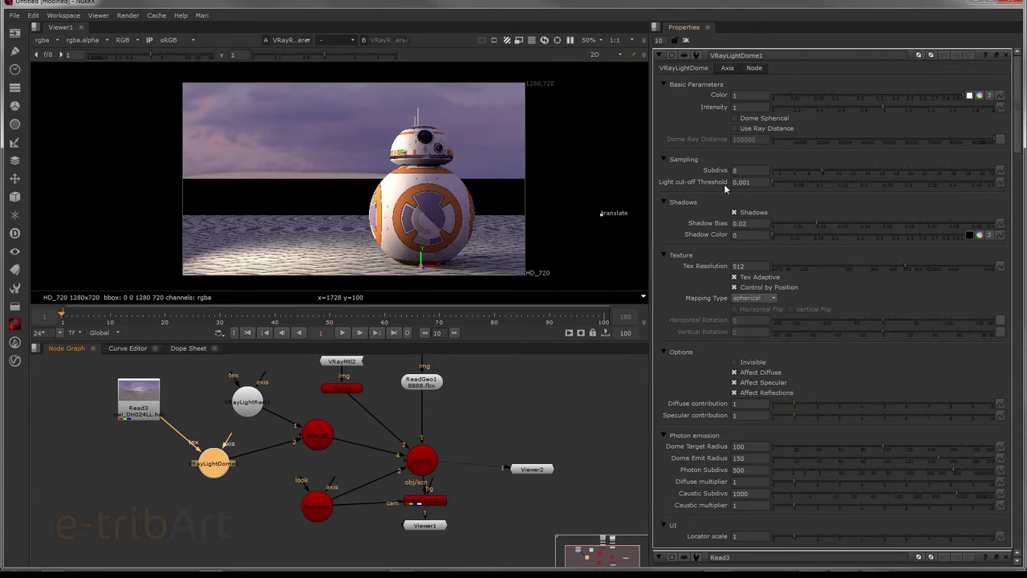
pyautogui.click(727, 107)
pyautogui.press('Return')
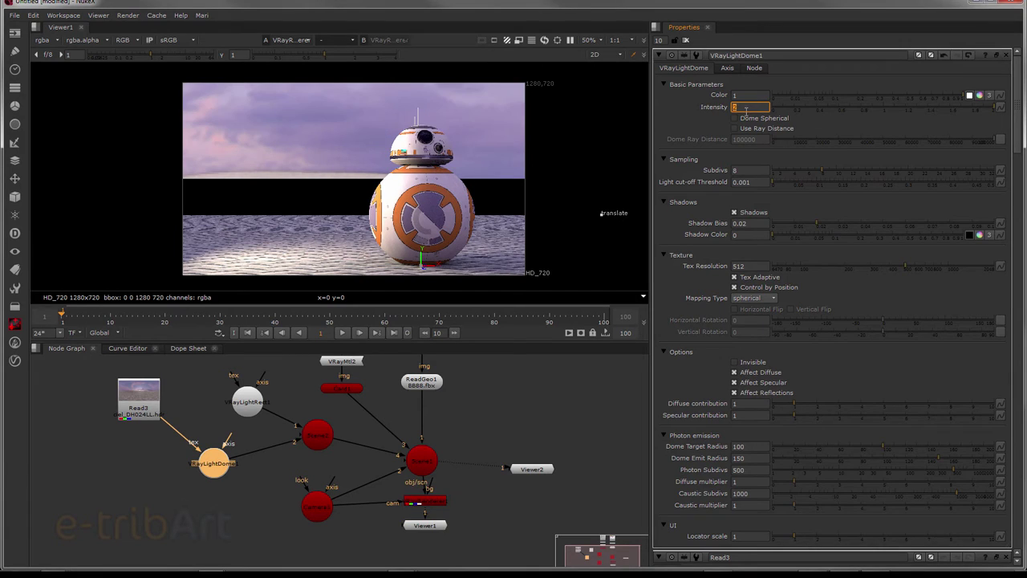
pyautogui.write('1')
pyautogui.press('Return')
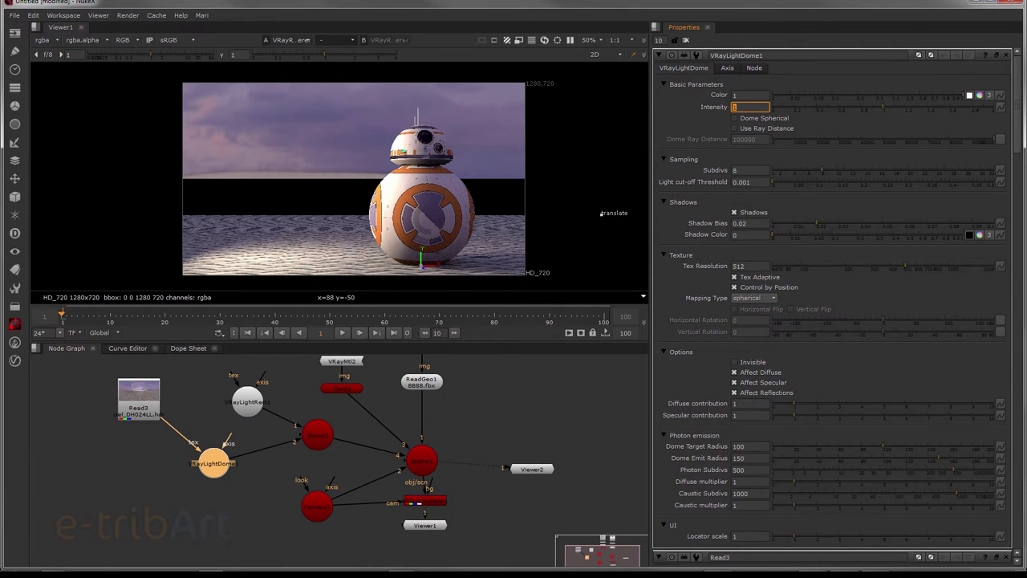
pyautogui.press('Return')
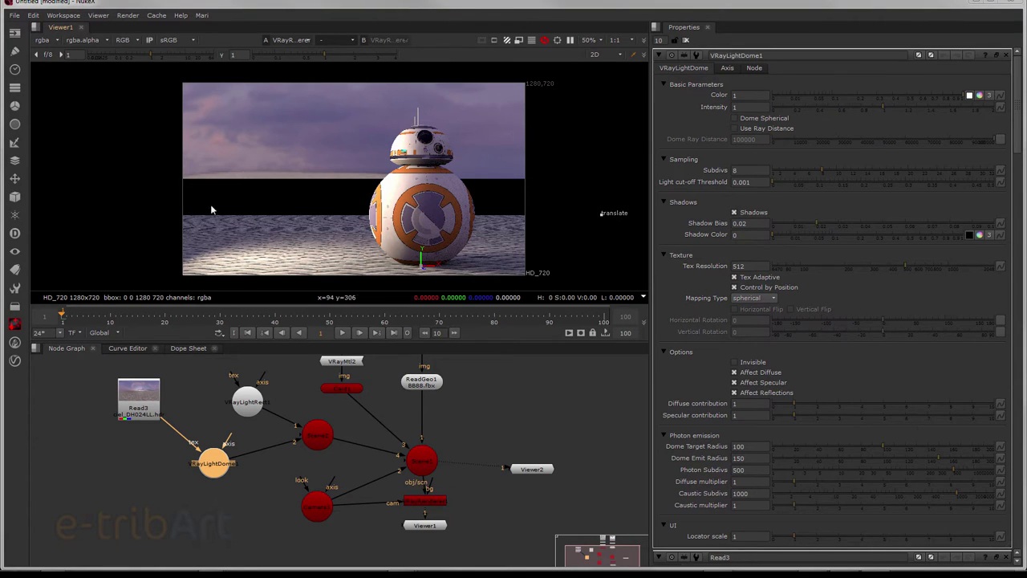
# Step: Tick Dome Spherical and set the dome light's Subdivs to 24
pyautogui.click(765, 121)
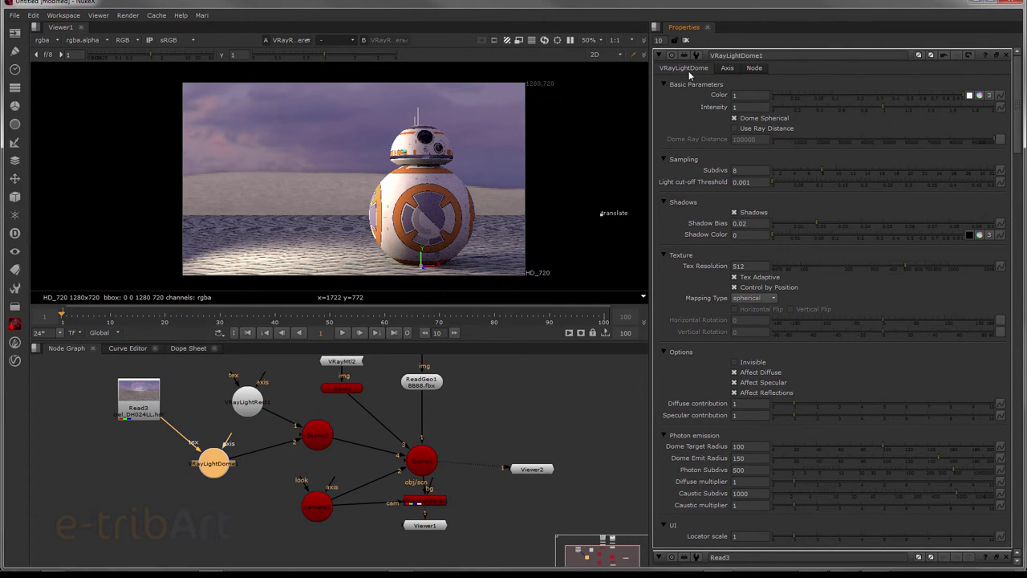
pyautogui.doubleClick(752, 170)
pyautogui.write('24')
pyautogui.press('Return')
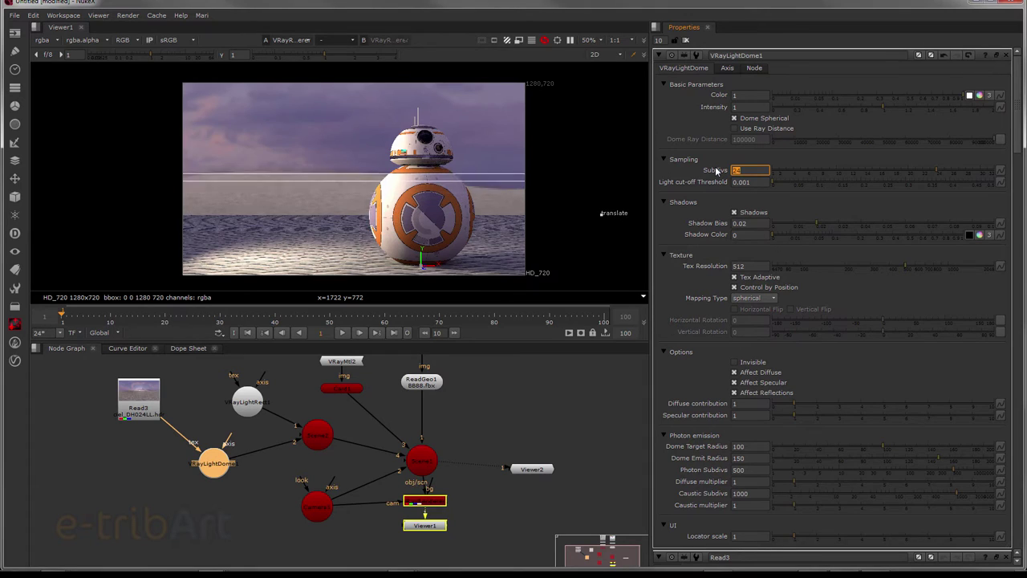
# Step: Rearrange the lights, BB8TS.jpg texture, material and geometry nodes in the graph
pyautogui.moveTo(207, 471); pyautogui.dragTo(226, 467)
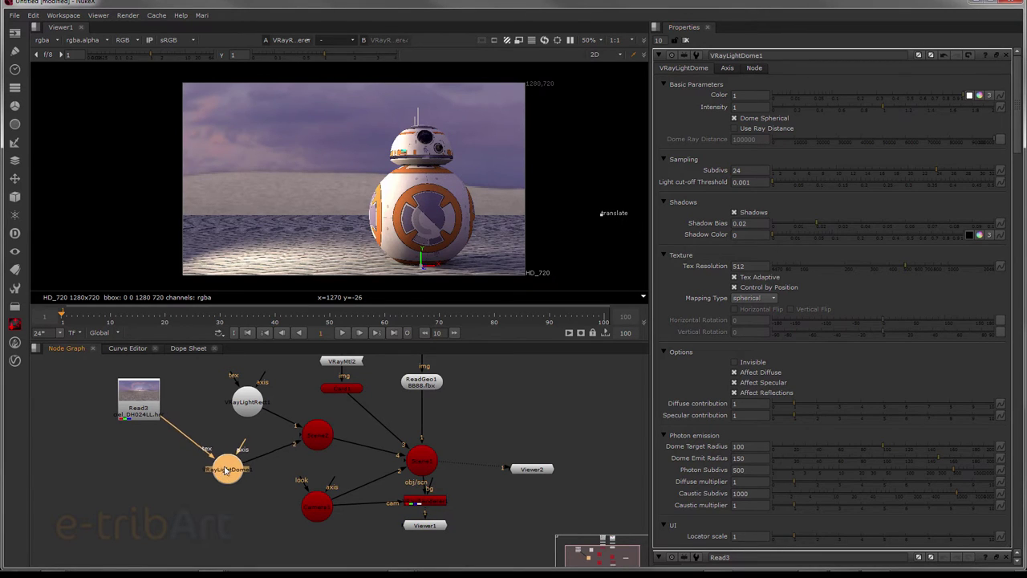
pyautogui.moveTo(154, 400); pyautogui.dragTo(154, 443)
pyautogui.moveTo(247, 401); pyautogui.dragTo(221, 401)
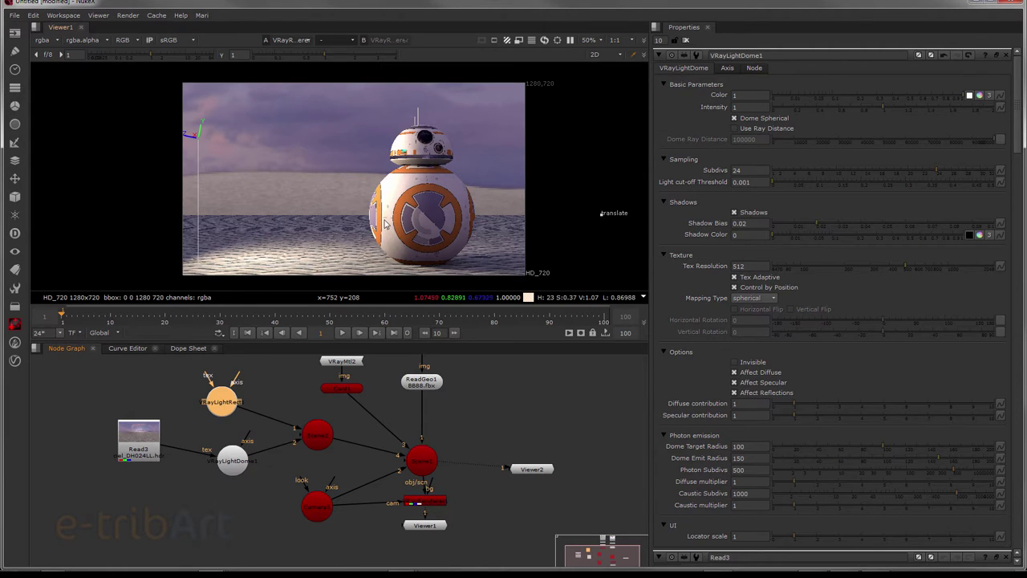
pyautogui.moveTo(390, 444); pyautogui.dragTo(329, 497)
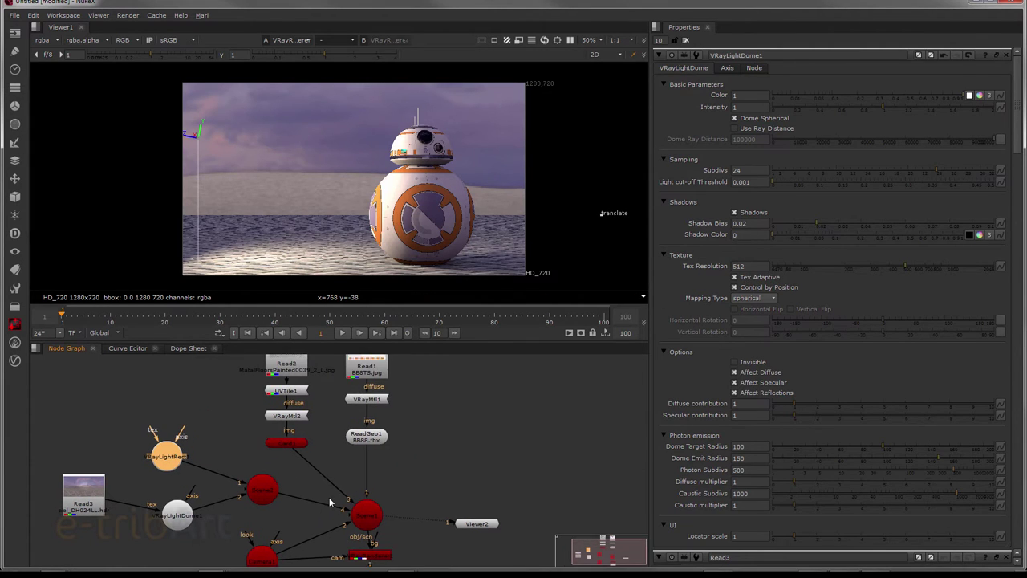
pyautogui.moveTo(411, 422); pyautogui.dragTo(407, 500)
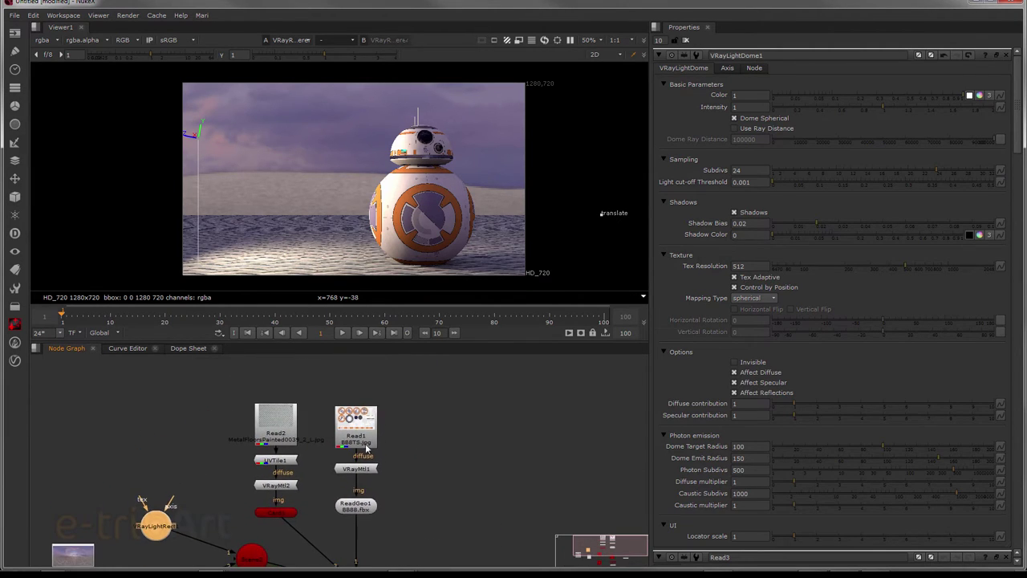
pyautogui.moveTo(365, 437); pyautogui.dragTo(366, 421)
pyautogui.moveTo(359, 474); pyautogui.dragTo(359, 465)
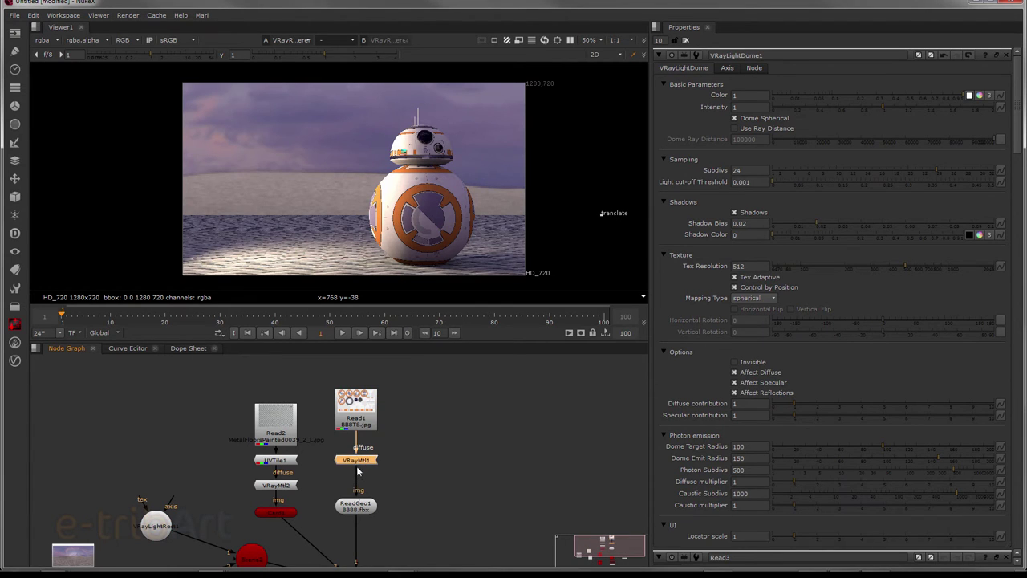
pyautogui.moveTo(355, 514); pyautogui.dragTo(399, 474)
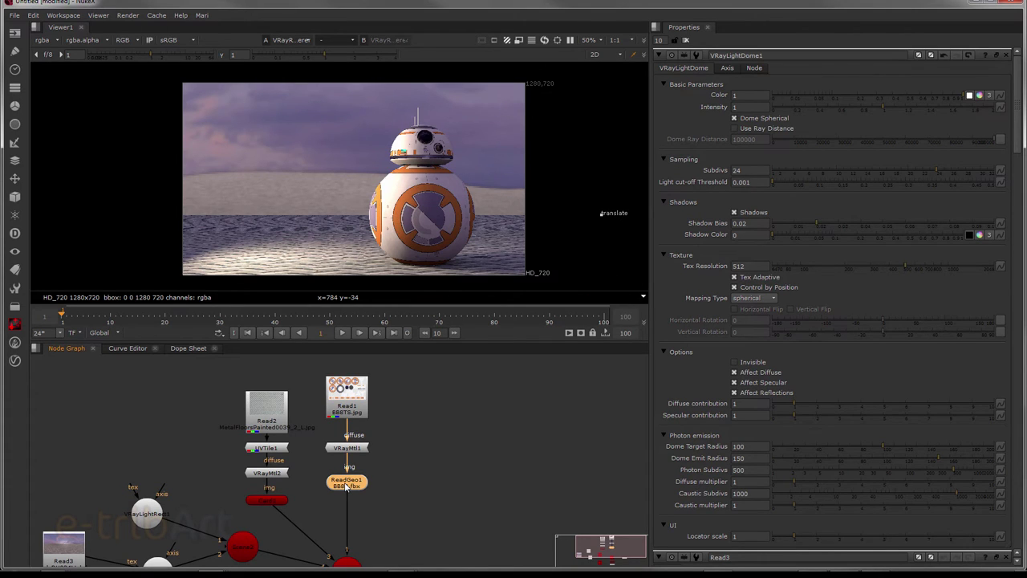
pyautogui.moveTo(370, 481); pyautogui.dragTo(350, 470)
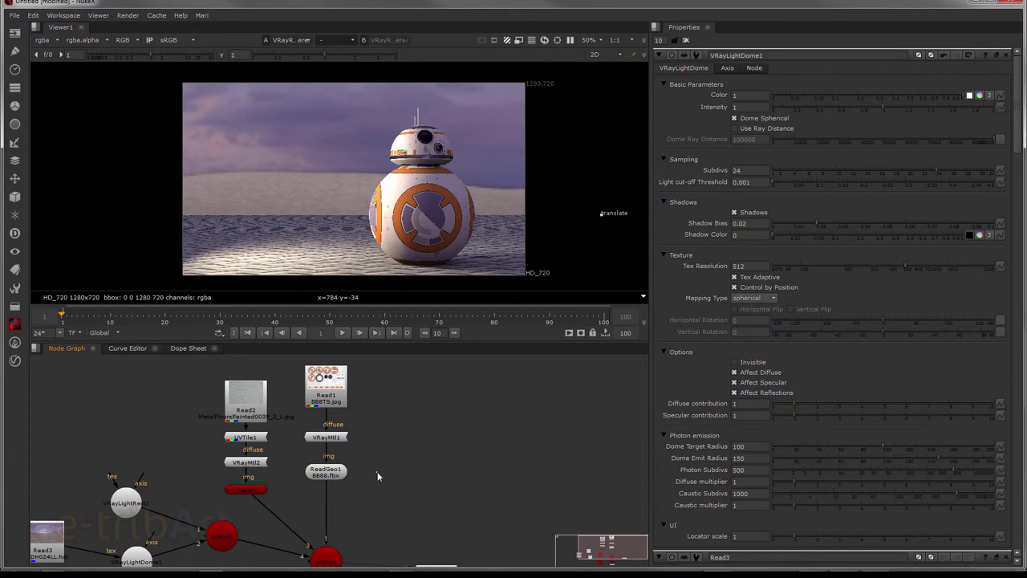
# Step: Duplicate the VRayMtl1 and ReadGeo1 pair twice, placing the copies to the right
pyautogui.moveTo(291, 428); pyautogui.dragTo(369, 487)
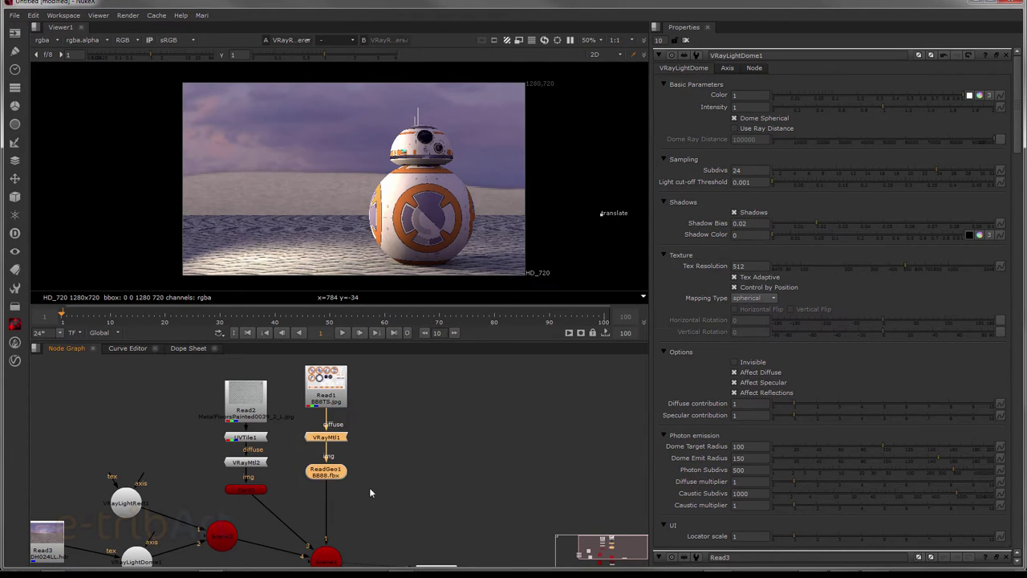
pyautogui.hotkey('ctrl', 'c')
pyautogui.hotkey('ctrl', 'v')
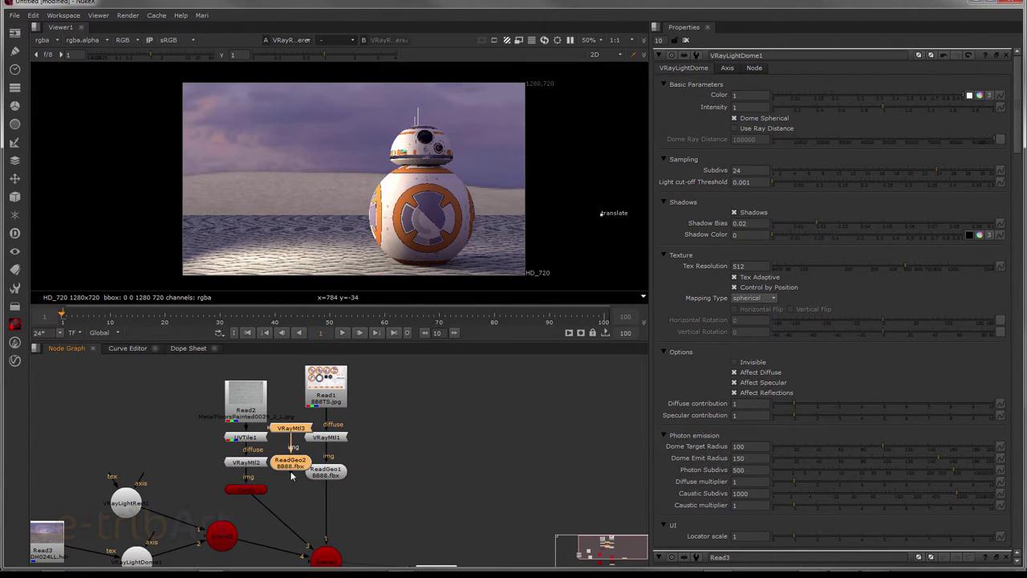
pyautogui.moveTo(328, 474)
pyautogui.mouseDown()
pyautogui.moveTo(404, 481)
pyautogui.moveTo(394, 481)
pyautogui.mouseUp()
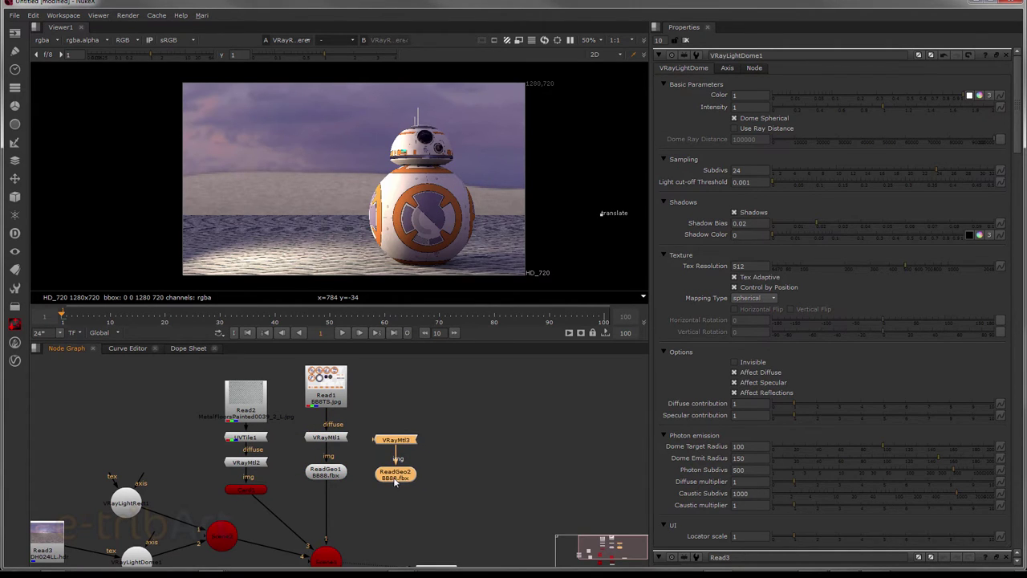
pyautogui.hotkey('ctrl', 'v')
pyautogui.moveTo(450, 467); pyautogui.dragTo(457, 444)
pyautogui.click(376, 418)
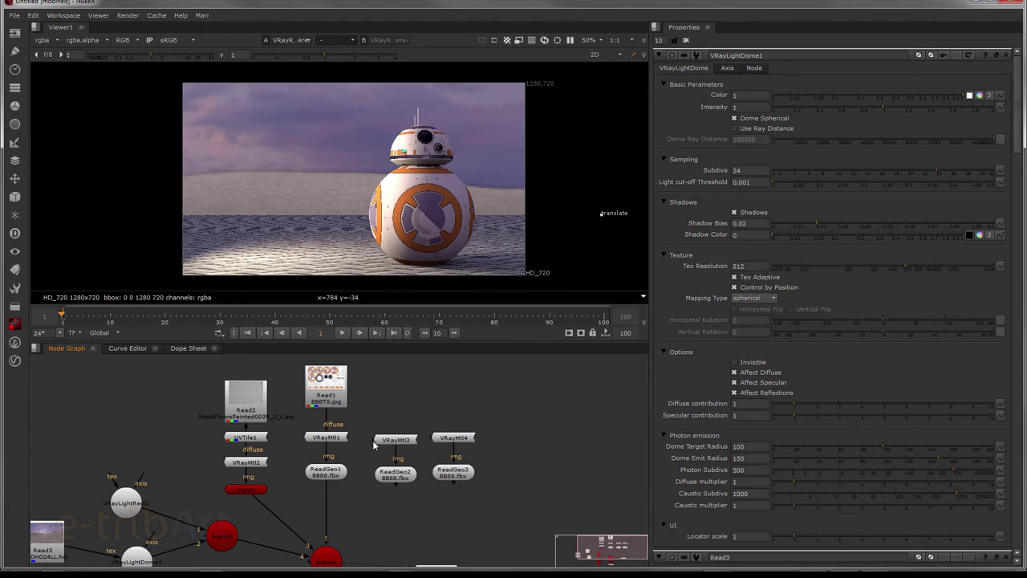
# Step: Connect Read1 (BB8TS.jpg) into the diffuse of VRayMtl3 and VRayMtl4
pyautogui.moveTo(375, 441); pyautogui.dragTo(340, 399)
pyautogui.moveTo(432, 437); pyautogui.dragTo(337, 394)
pyautogui.click(402, 473)
# Step: Set ReadGeo2 to load only the CONTROL object and ReadGeo3 only DISC4
pyautogui.doubleClick(403, 475)
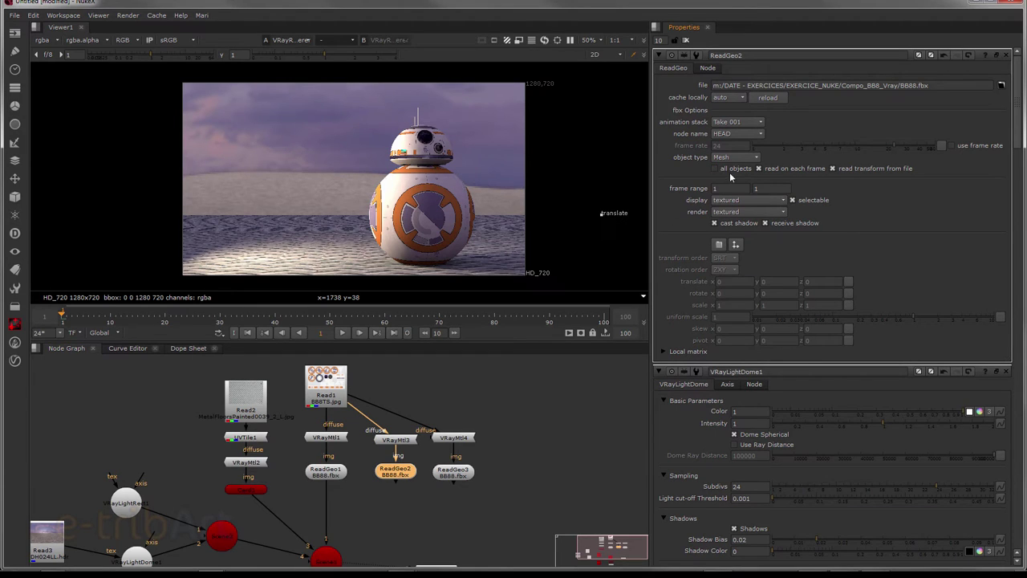
pyautogui.click(726, 135)
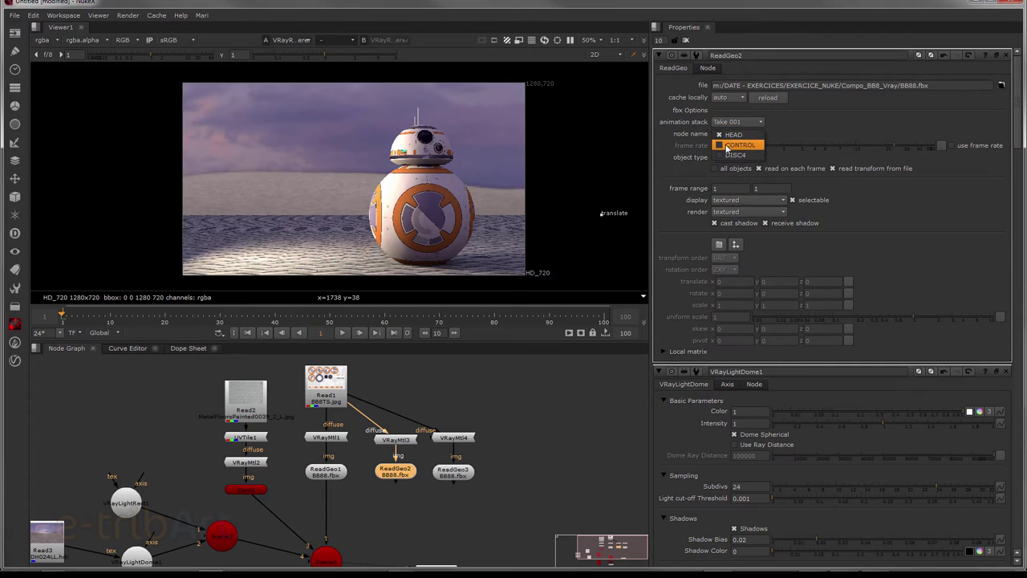
pyautogui.click(728, 146)
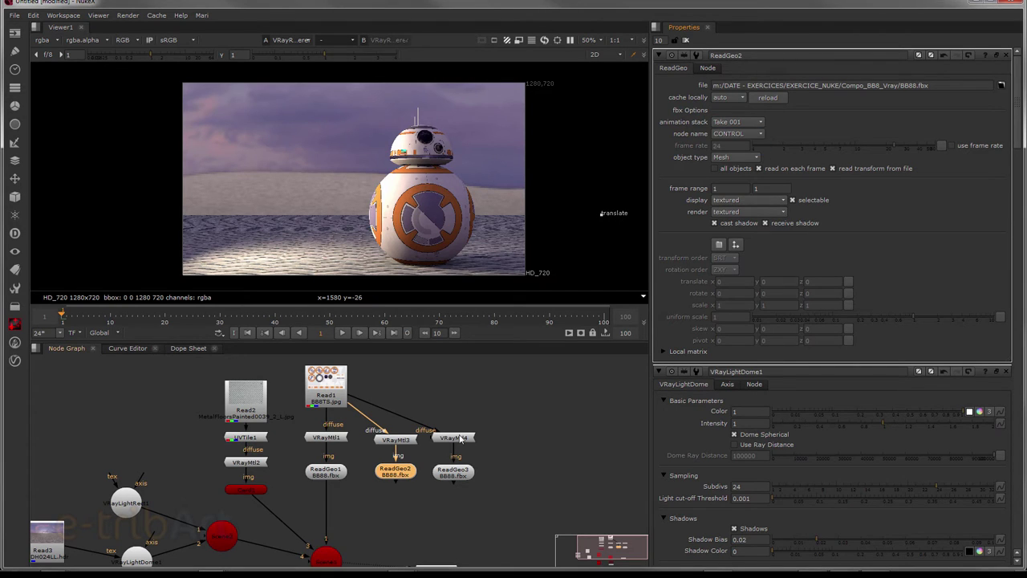
pyautogui.doubleClick(458, 469)
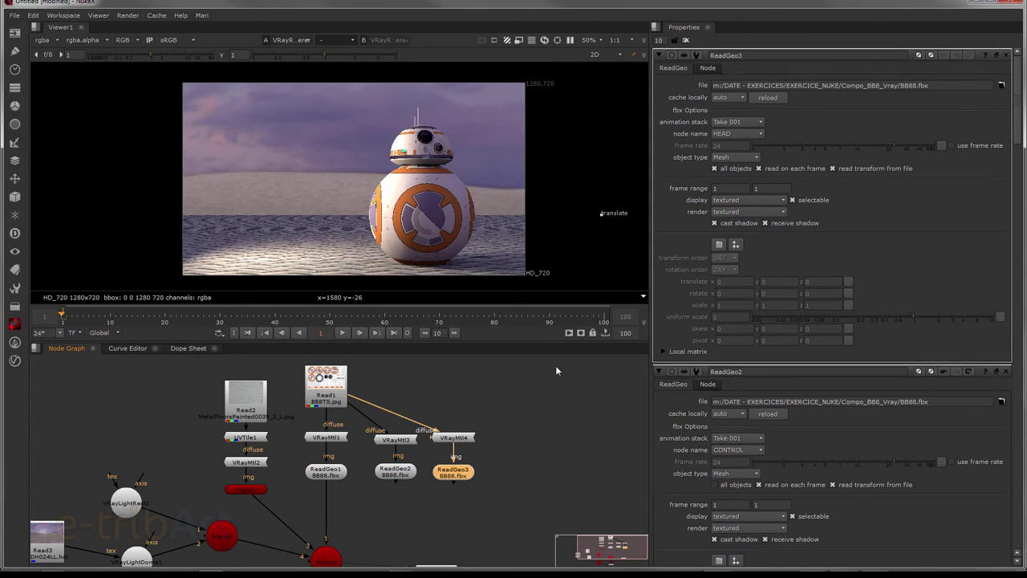
pyautogui.click(715, 169)
pyautogui.click(729, 133)
pyautogui.click(730, 154)
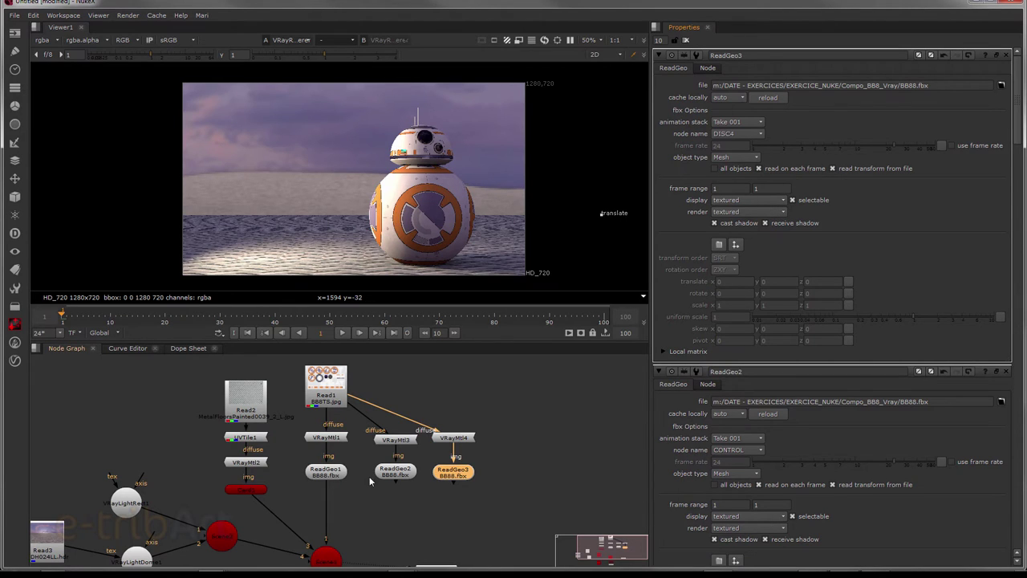
# Step: Keep ReadGeo1 loading only BB-8's HEAD object from BB8.fbx
pyautogui.doubleClick(326, 474)
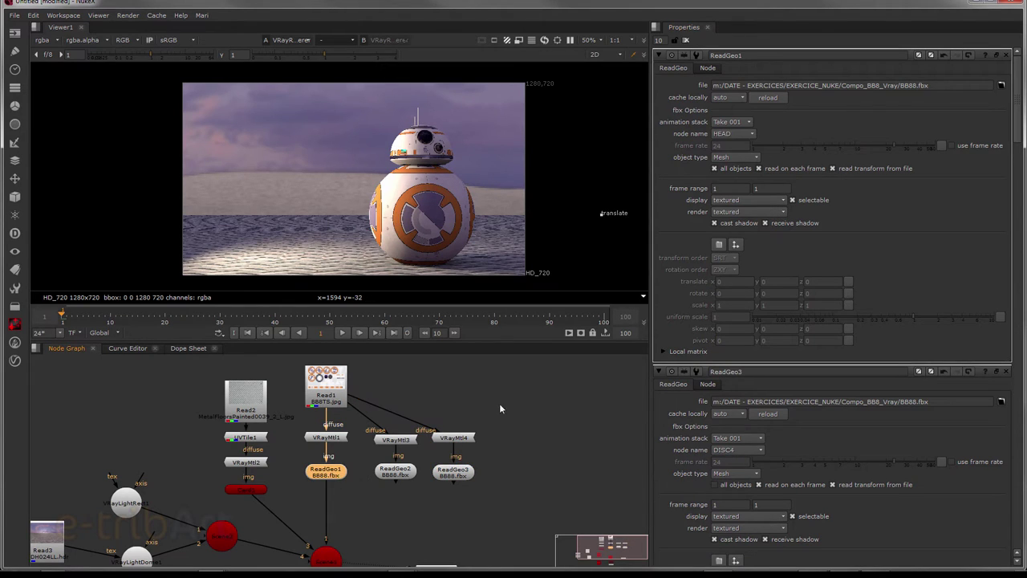
pyautogui.click(725, 157)
pyautogui.click(727, 153)
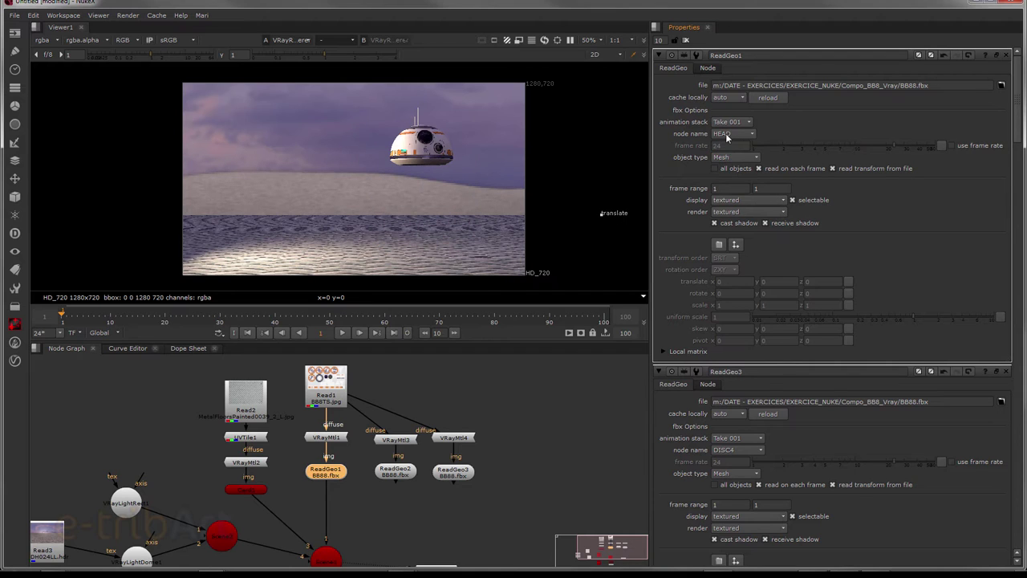
pyautogui.click(727, 135)
pyautogui.click(727, 136)
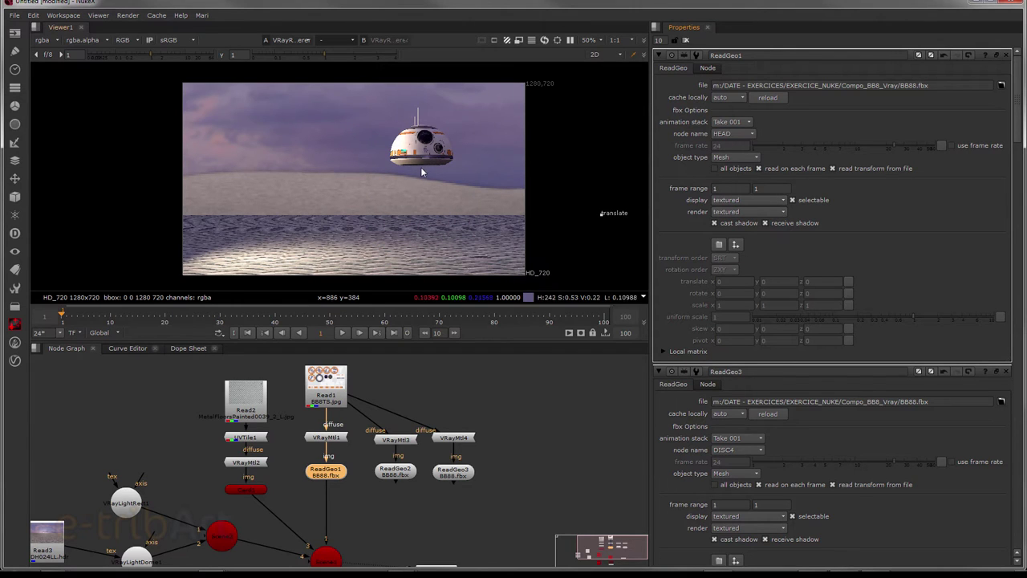
pyautogui.scroll(-2, 362, 463)
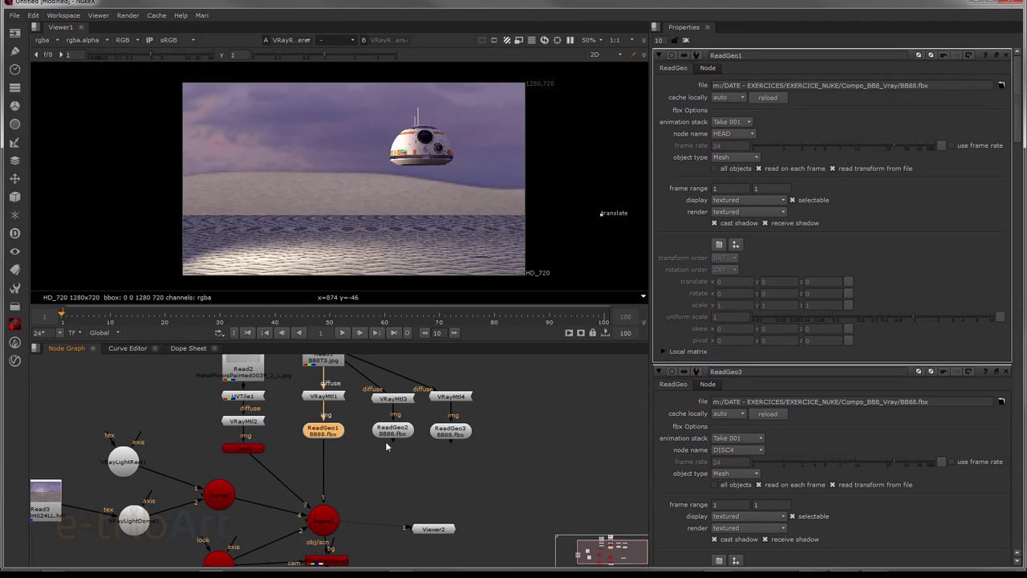
# Step: Connect ReadGeo2 and ReadGeo3 into the Scene node's inputs 5 and 6
pyautogui.moveTo(391, 440); pyautogui.dragTo(335, 513)
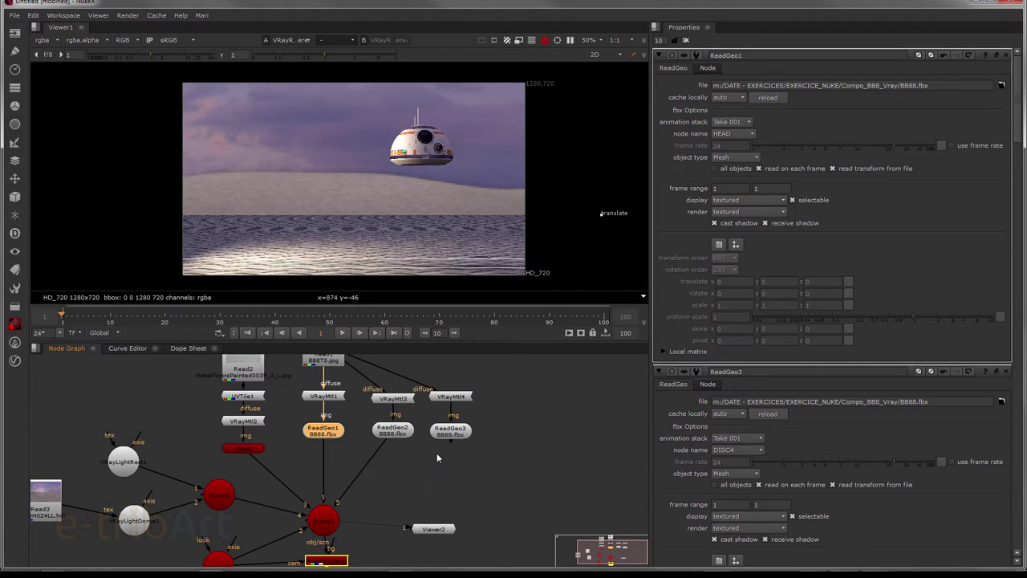
pyautogui.moveTo(450, 444); pyautogui.dragTo(329, 522)
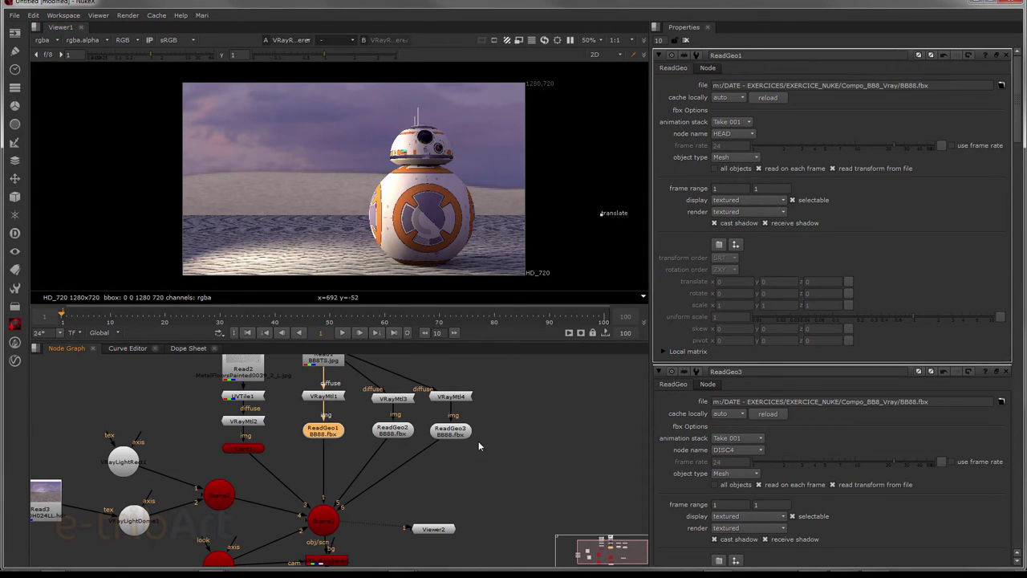
pyautogui.moveTo(434, 488); pyautogui.dragTo(456, 476)
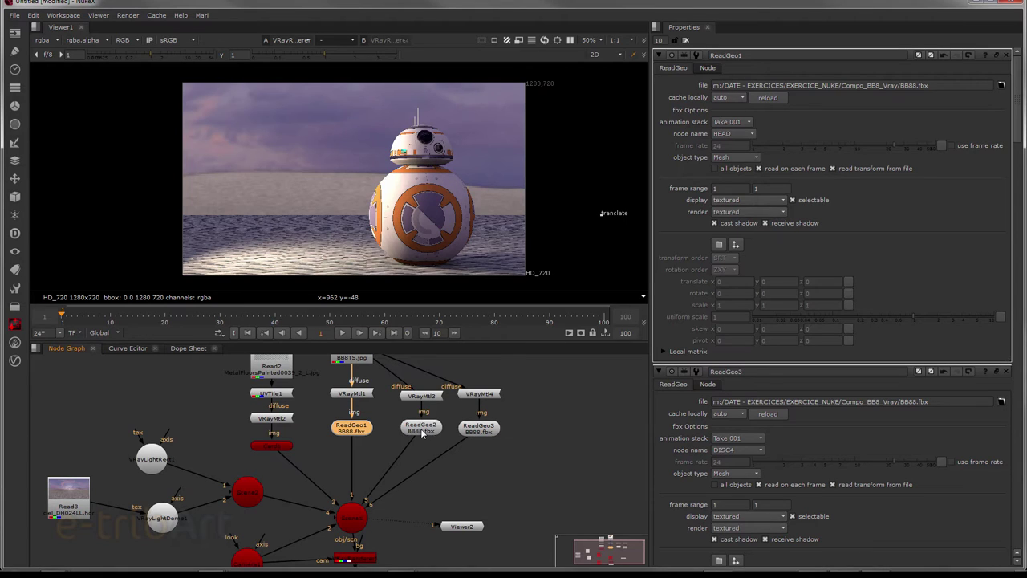
pyautogui.click(419, 394)
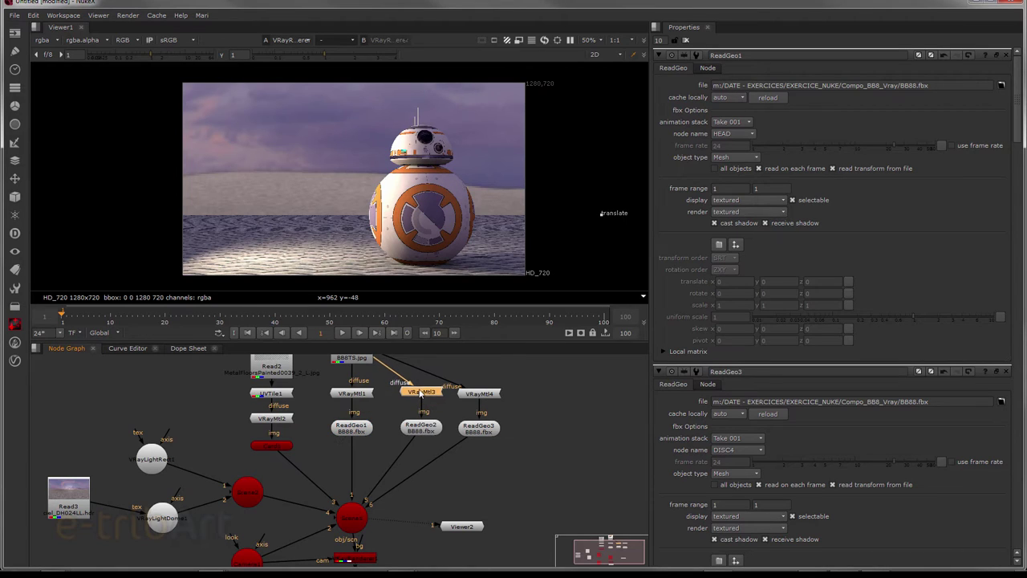
pyautogui.click(478, 393)
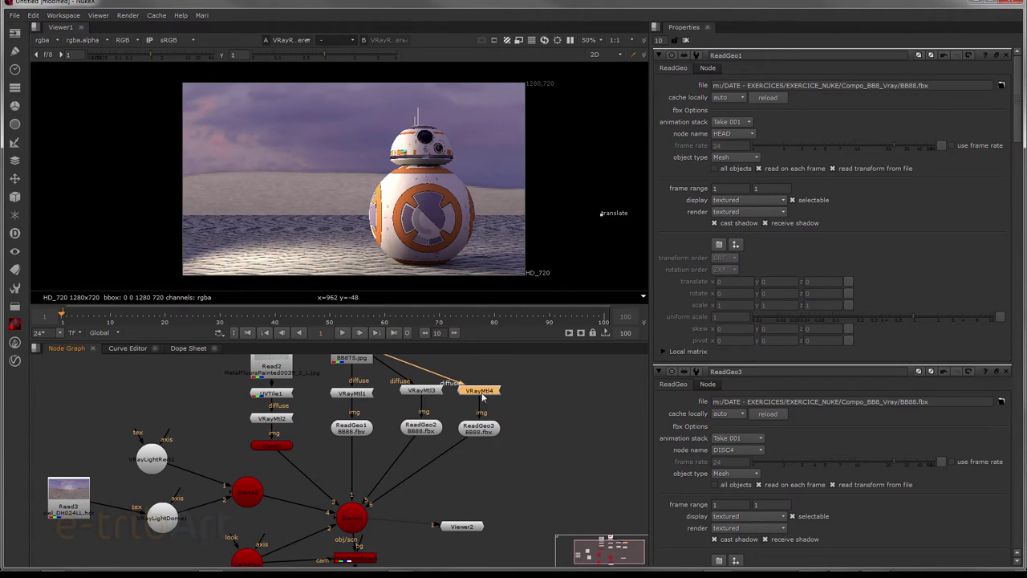
pyautogui.scroll(2, 390, 407)
pyautogui.moveTo(353, 384)
pyautogui.mouseDown()
pyautogui.moveTo(414, 373)
pyautogui.moveTo(404, 374)
pyautogui.mouseUp()
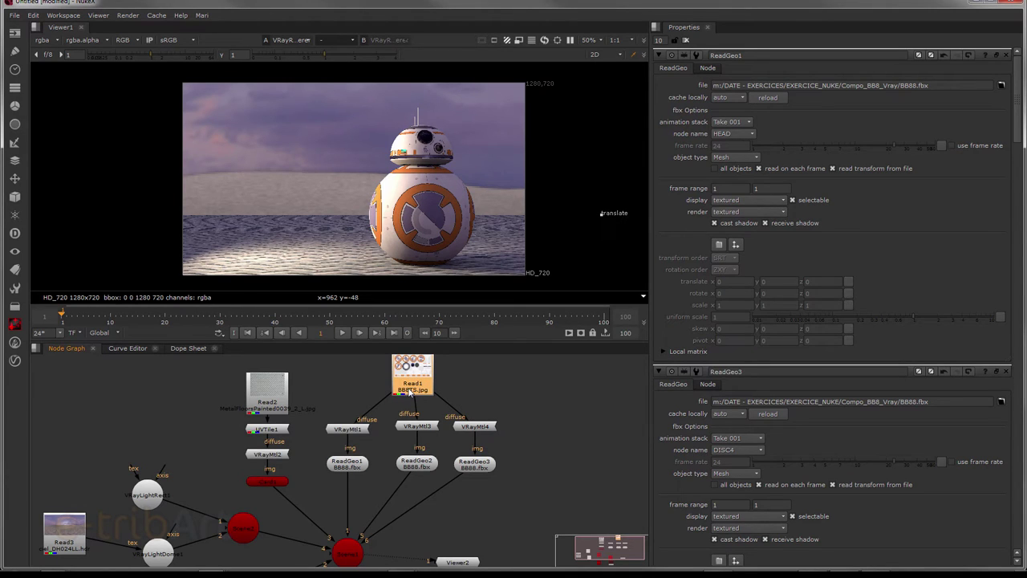
pyautogui.moveTo(409, 387); pyautogui.dragTo(413, 388)
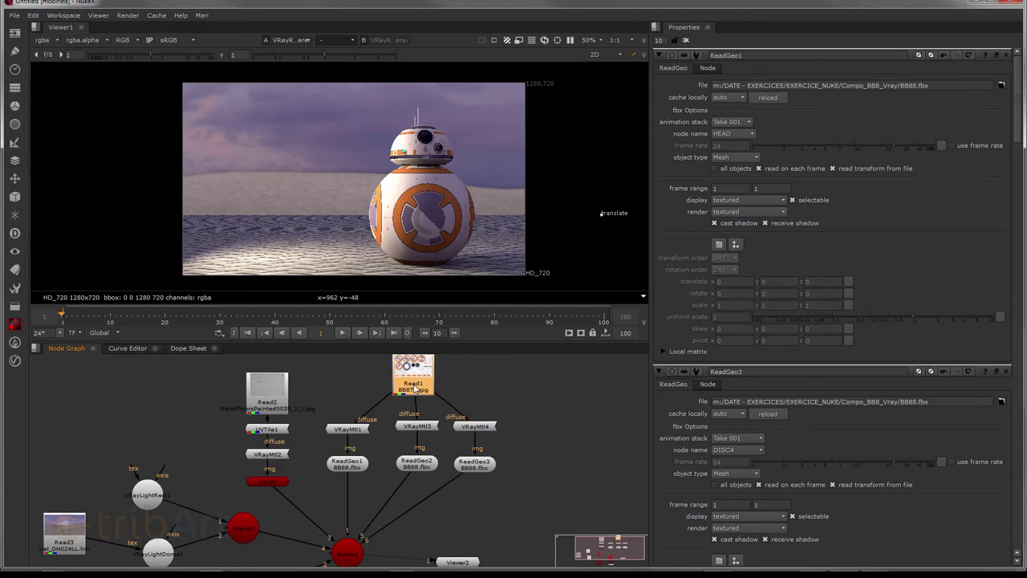
pyautogui.click(362, 431)
pyautogui.moveTo(369, 479); pyautogui.dragTo(363, 452)
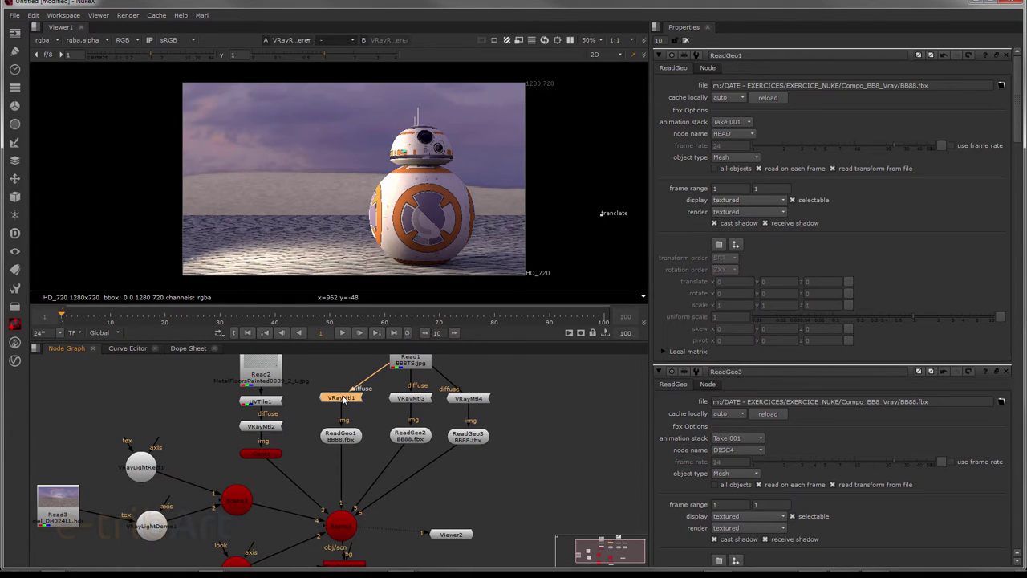
# Step: Give VRayMtl1 a 0.73 reflection colour with Blinn BRDF, after briefly trying Phong
pyautogui.click(401, 399)
pyautogui.click(348, 400)
pyautogui.doubleClick(347, 399)
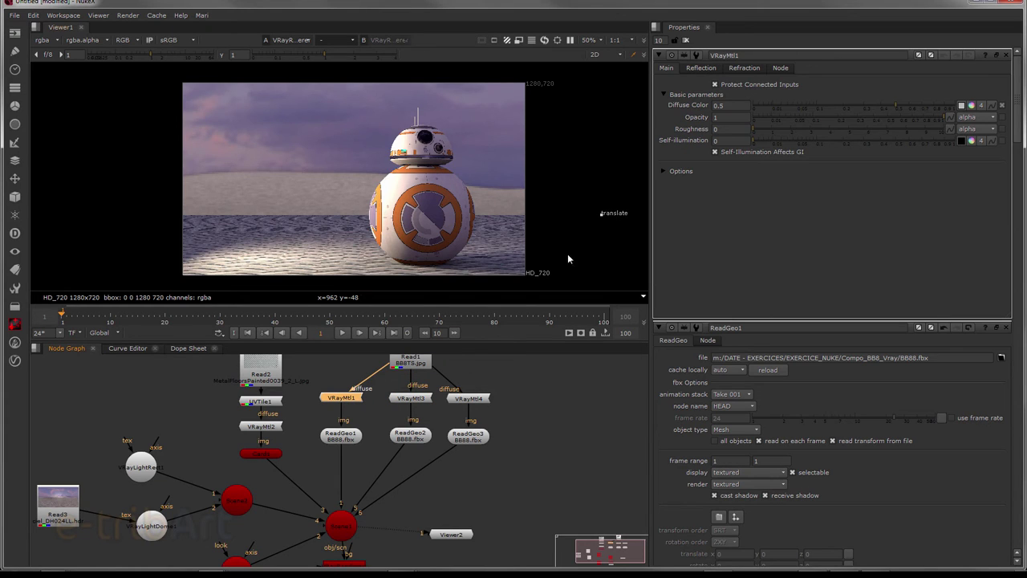
pyautogui.click(703, 71)
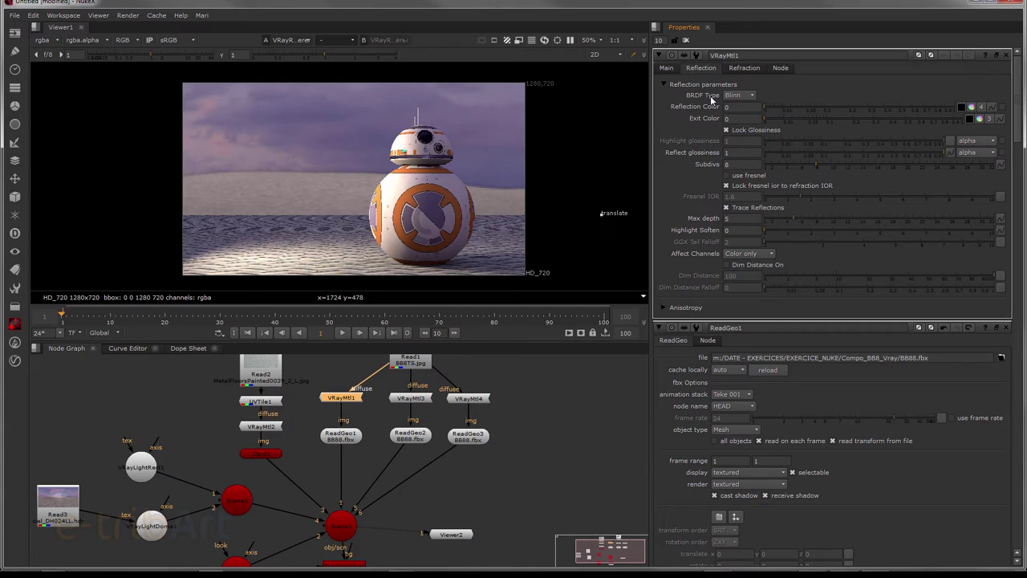
pyautogui.click(739, 97)
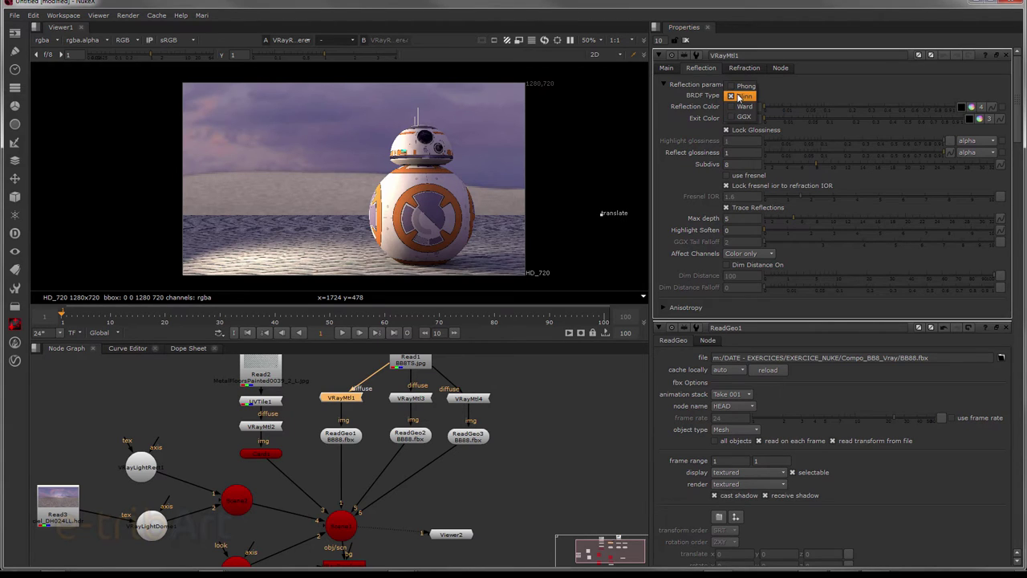
pyautogui.click(745, 86)
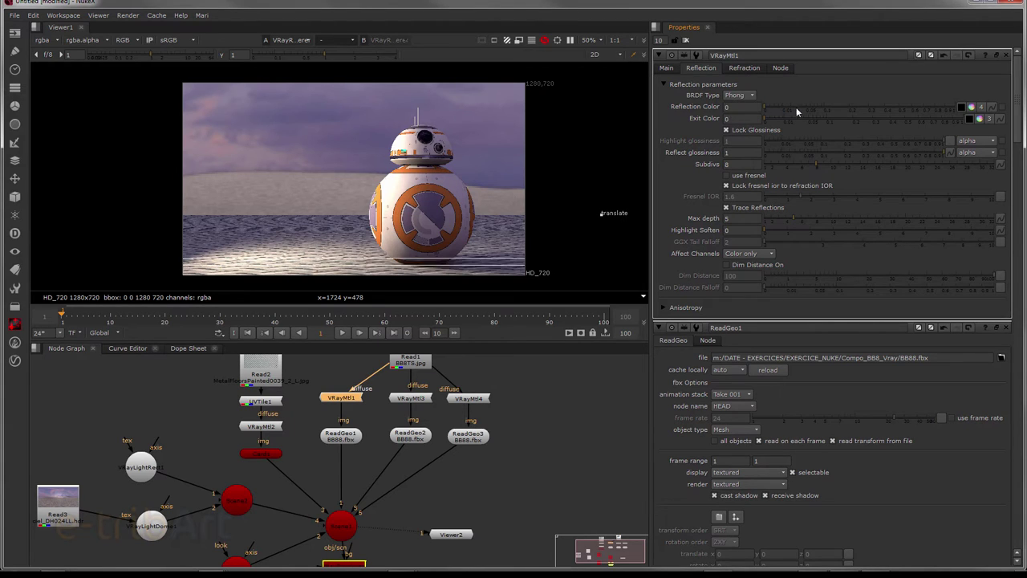
pyautogui.click(865, 107)
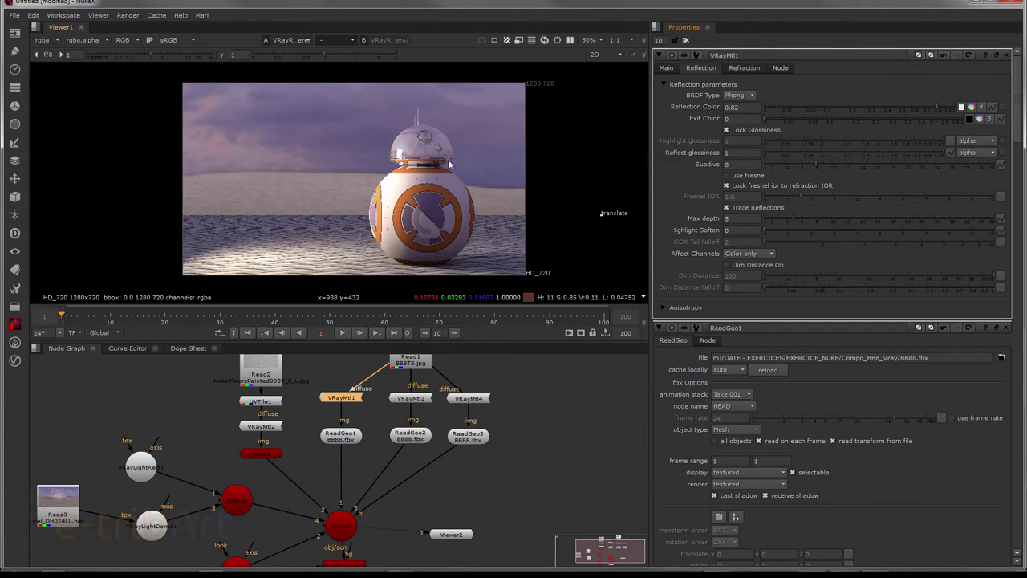
pyautogui.click(742, 96)
pyautogui.click(744, 107)
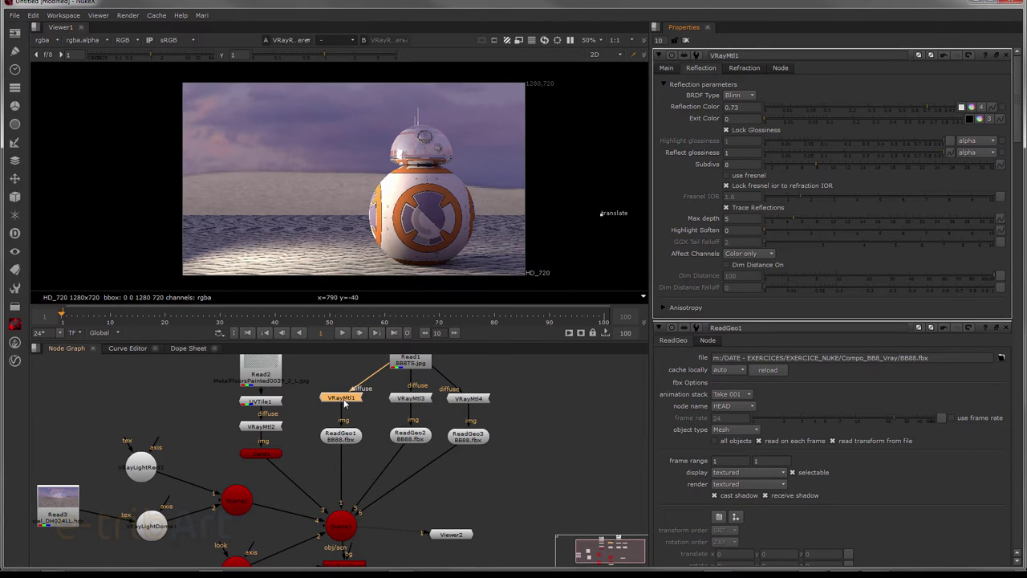
pyautogui.click(404, 401)
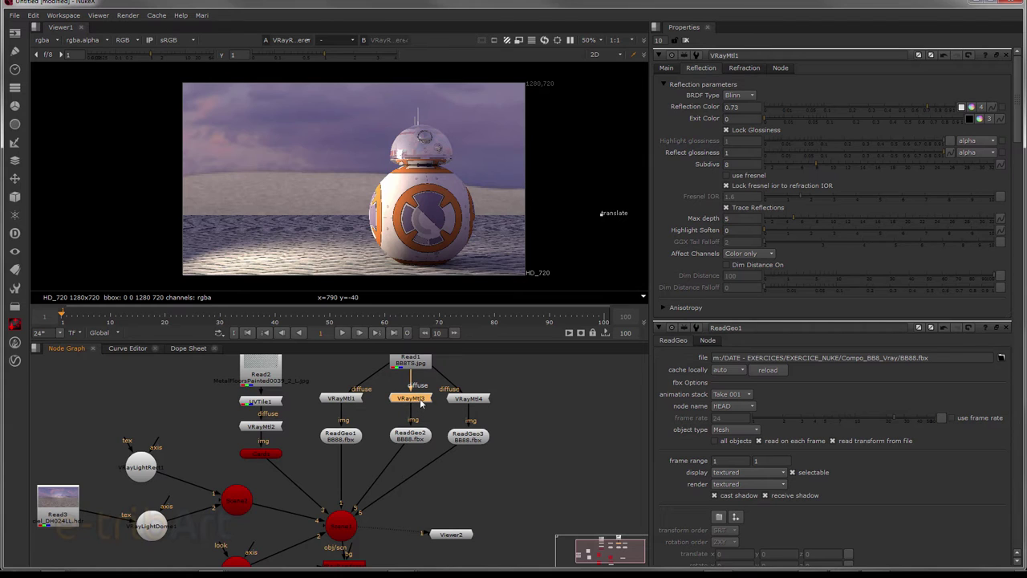
# Step: Set VRayMtl3's reflection colour to 0.6, reflect glossiness 0.265 and Subdivs 24
pyautogui.doubleClick(420, 403)
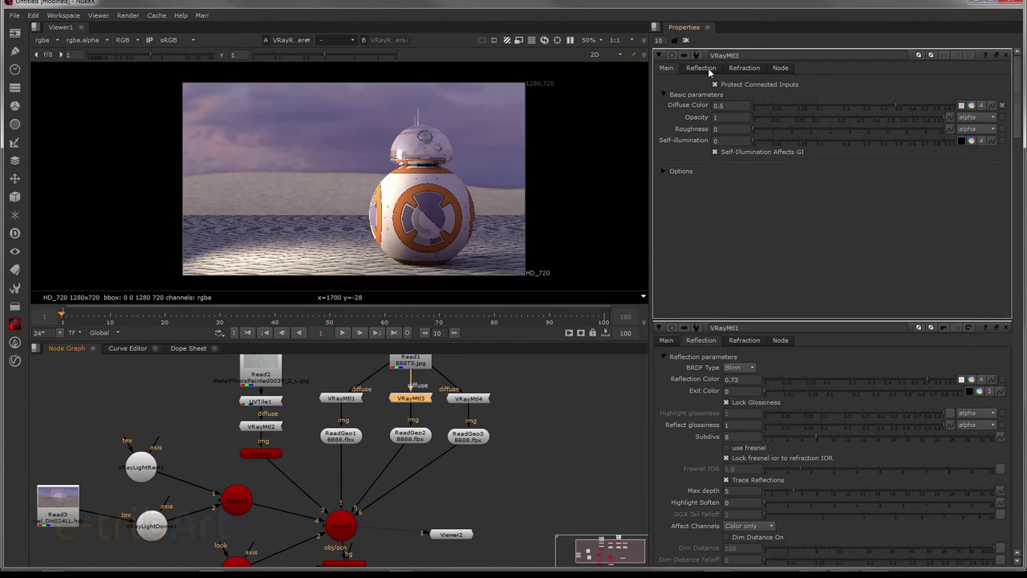
pyautogui.doubleClick(416, 435)
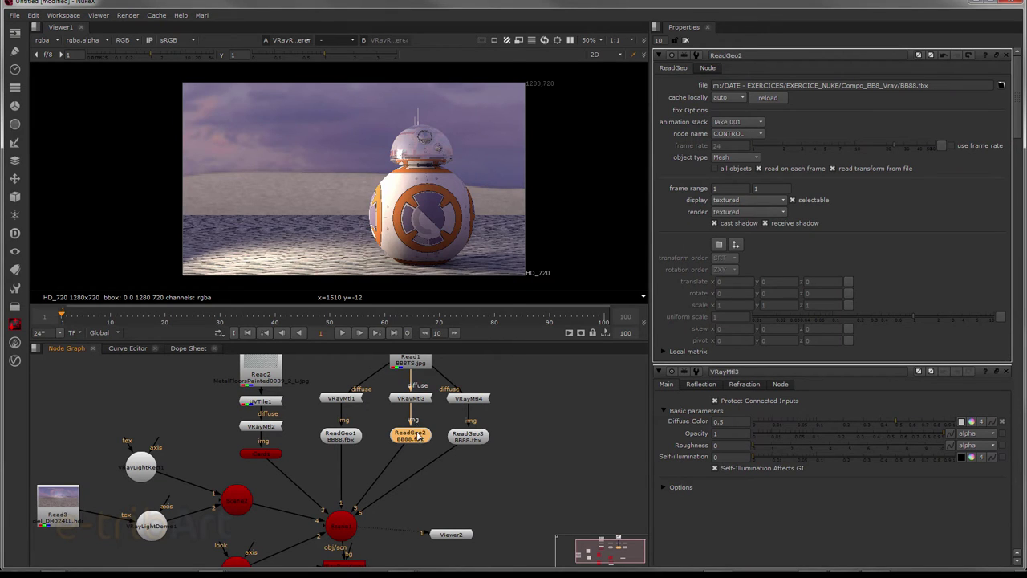
pyautogui.doubleClick(416, 400)
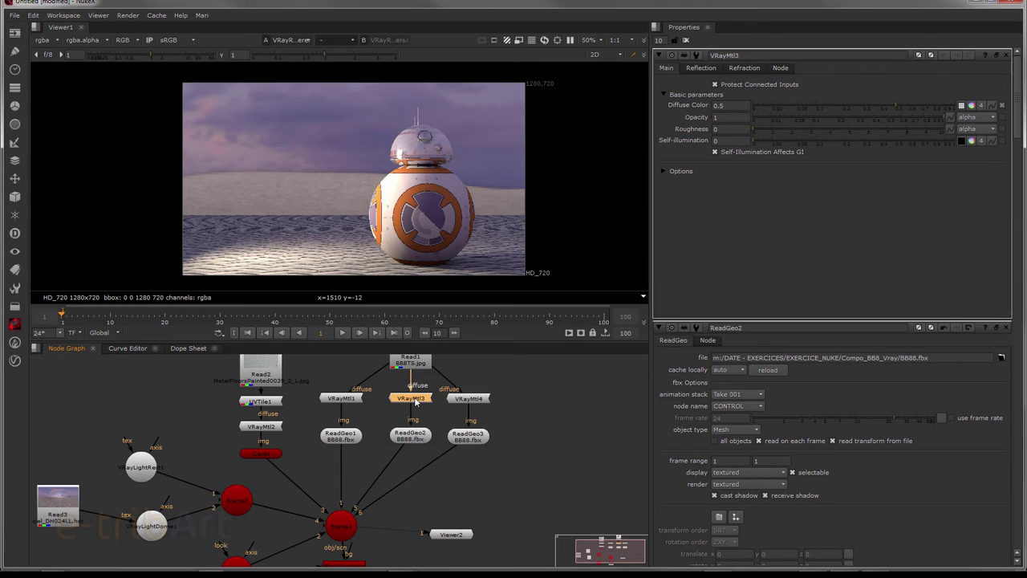
pyautogui.click(701, 69)
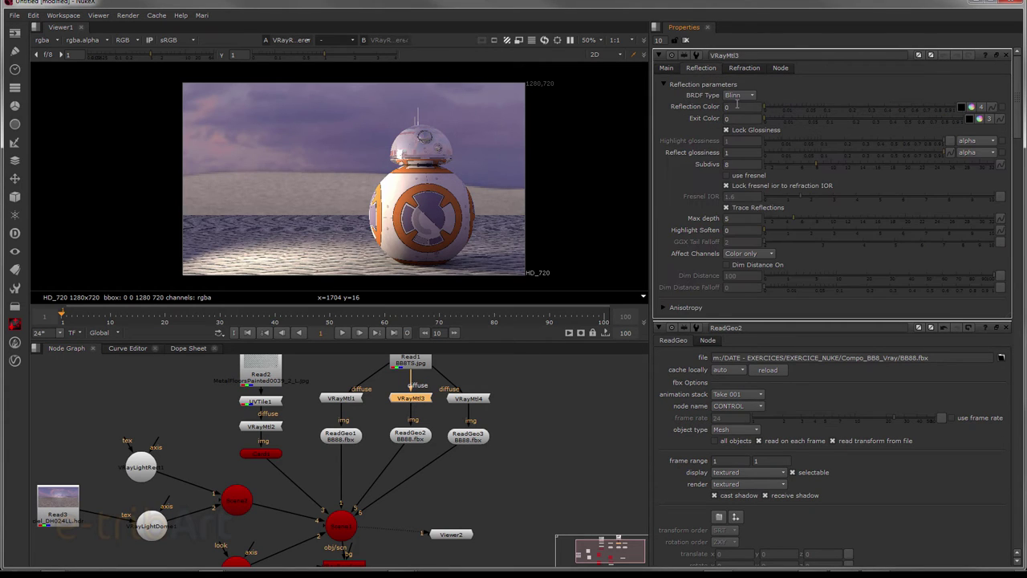
pyautogui.click(786, 106)
pyautogui.click(845, 108)
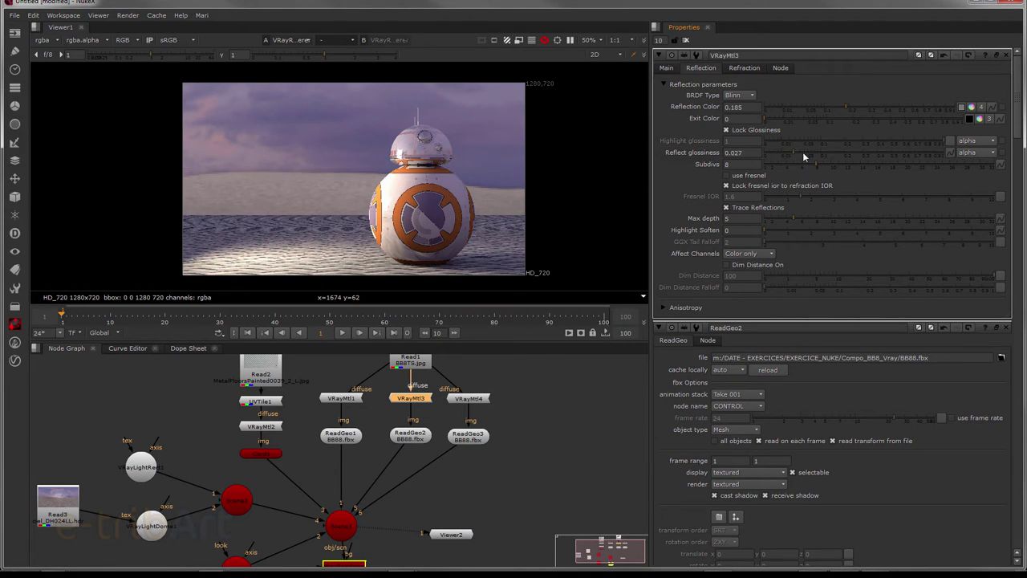
pyautogui.click(855, 152)
pyautogui.click(855, 151)
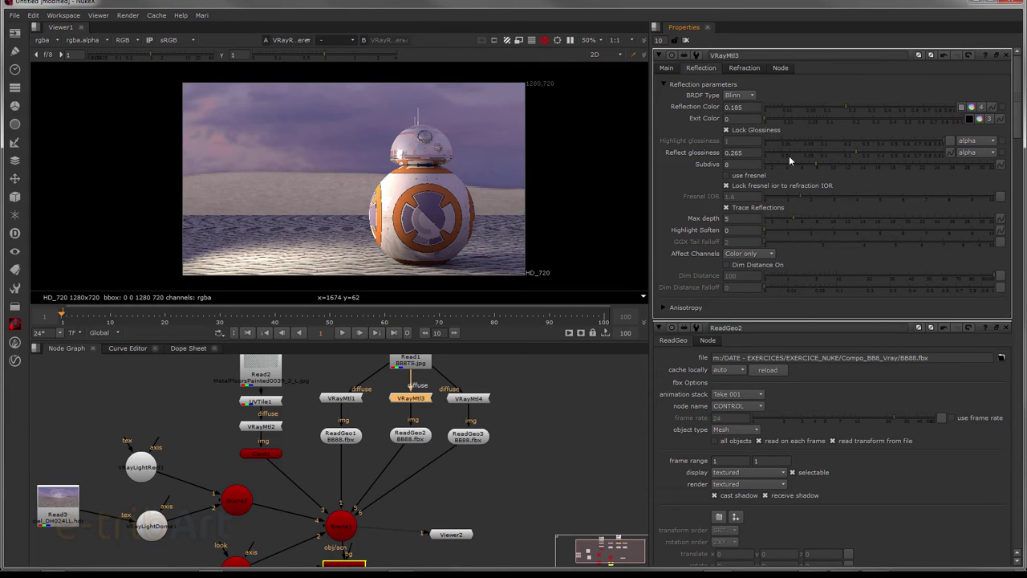
pyautogui.click(749, 164)
pyautogui.write('24')
pyautogui.click(884, 106)
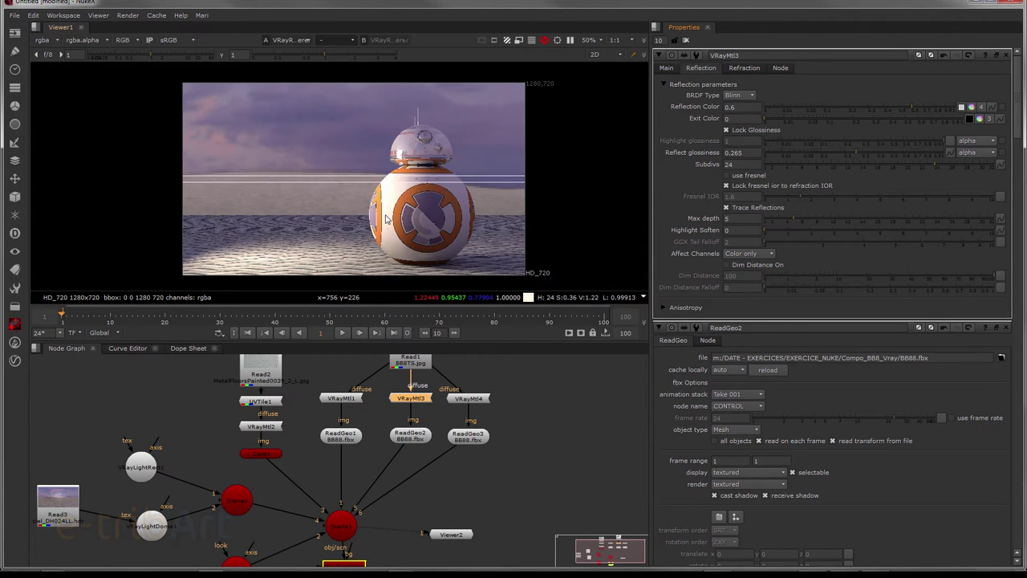
# Step: Give VRayMtl4 a subtle 0.285 reflection colour, then review its Refraction and Main settings
pyautogui.click(469, 401)
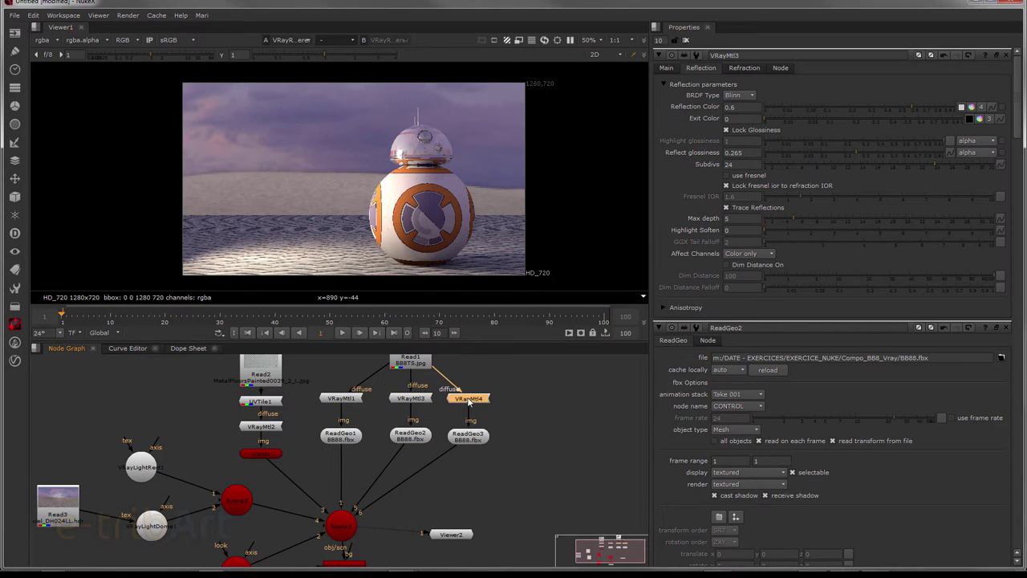
pyautogui.doubleClick(469, 401)
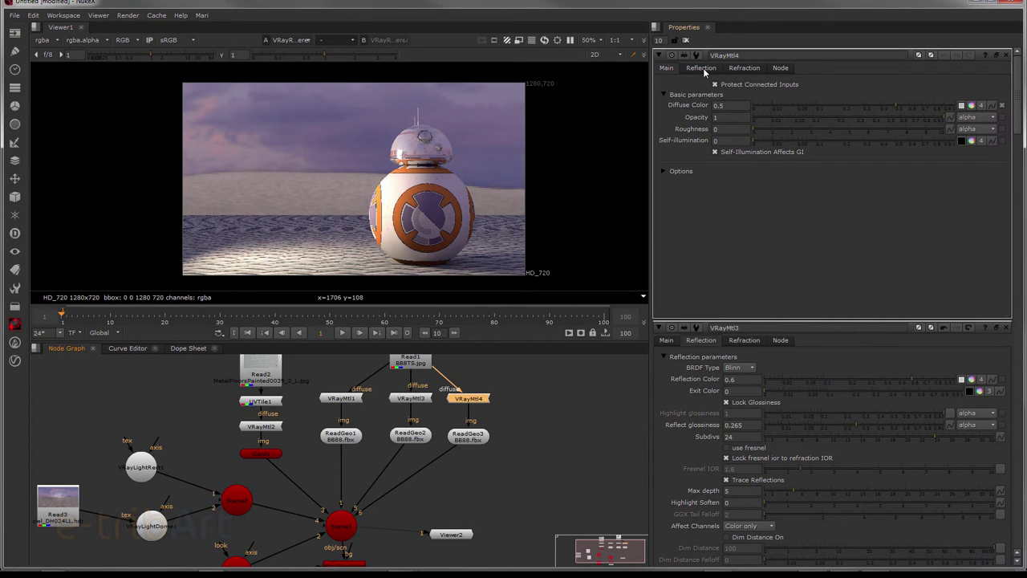
pyautogui.click(702, 68)
pyautogui.click(944, 109)
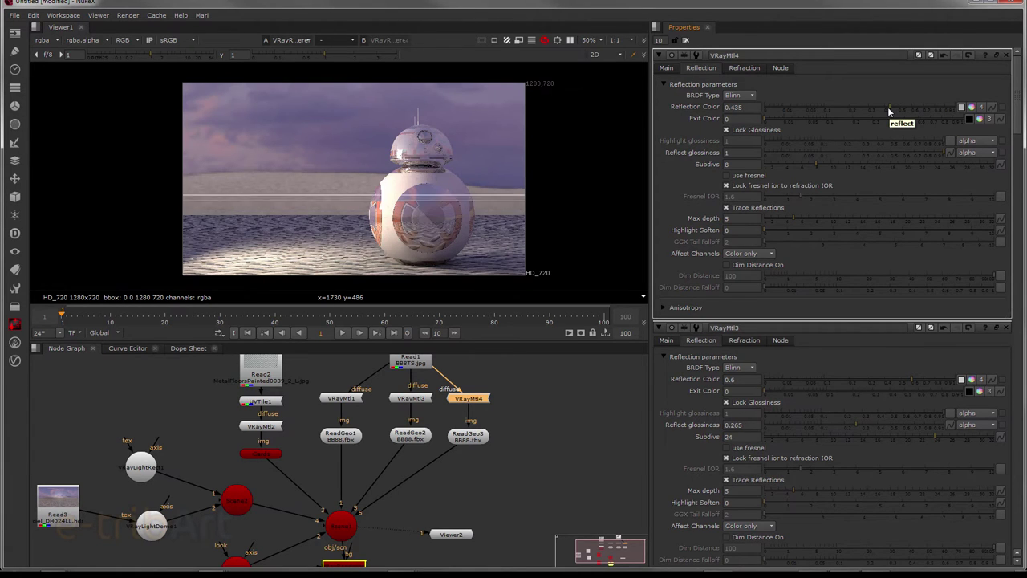
pyautogui.moveTo(888, 107); pyautogui.dragTo(867, 106)
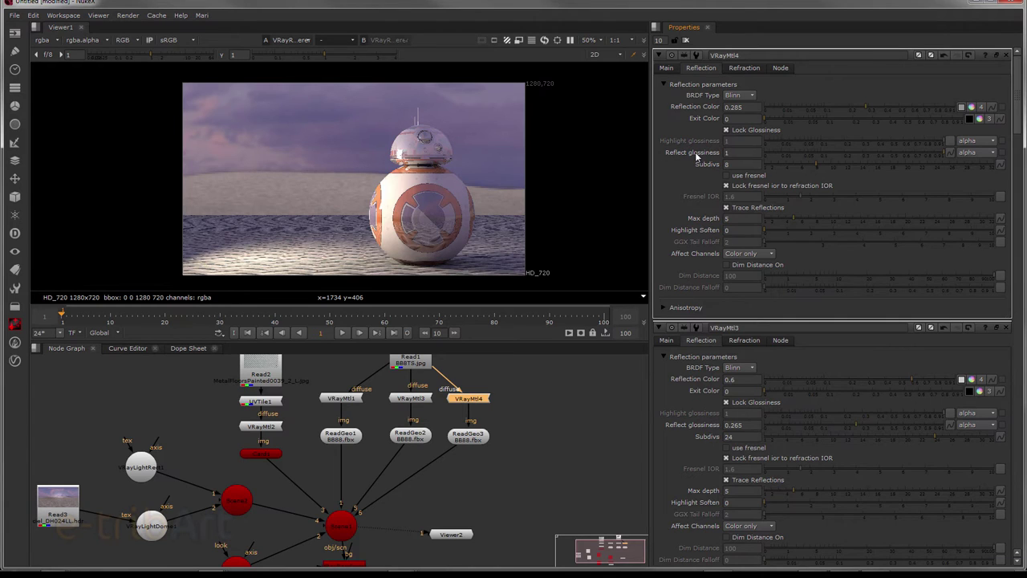
pyautogui.click(749, 71)
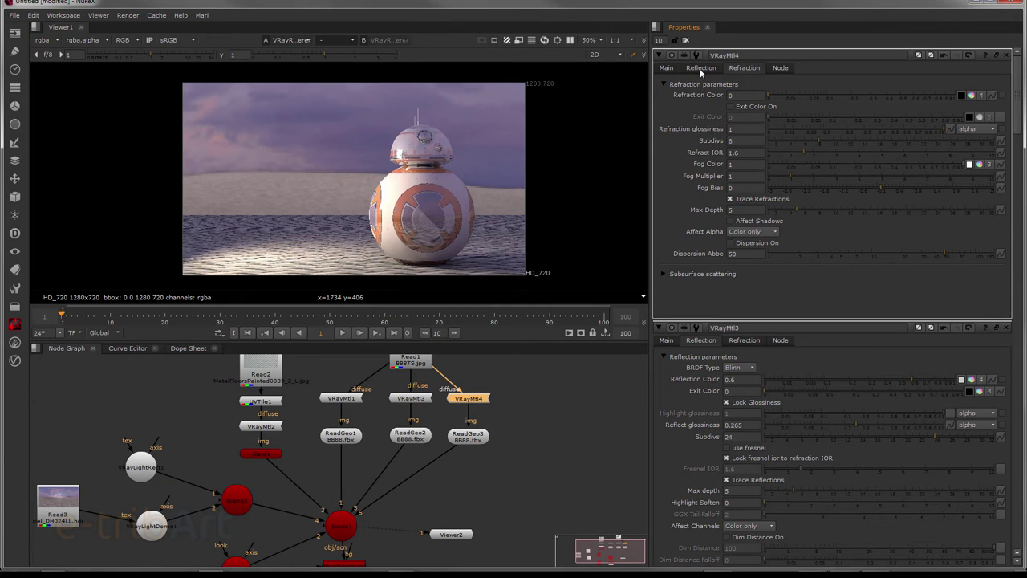
pyautogui.click(665, 70)
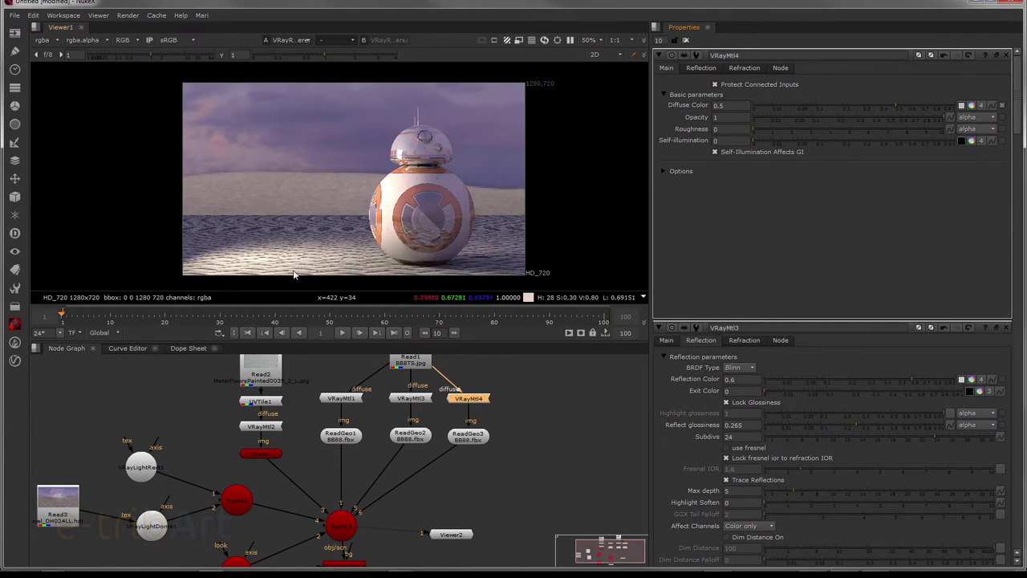
# Step: Line up UVTile1, VRayMtl2 and Card1 in a column and show the V-Ray Render node submenu
pyautogui.scroll(-5, 342, 446)
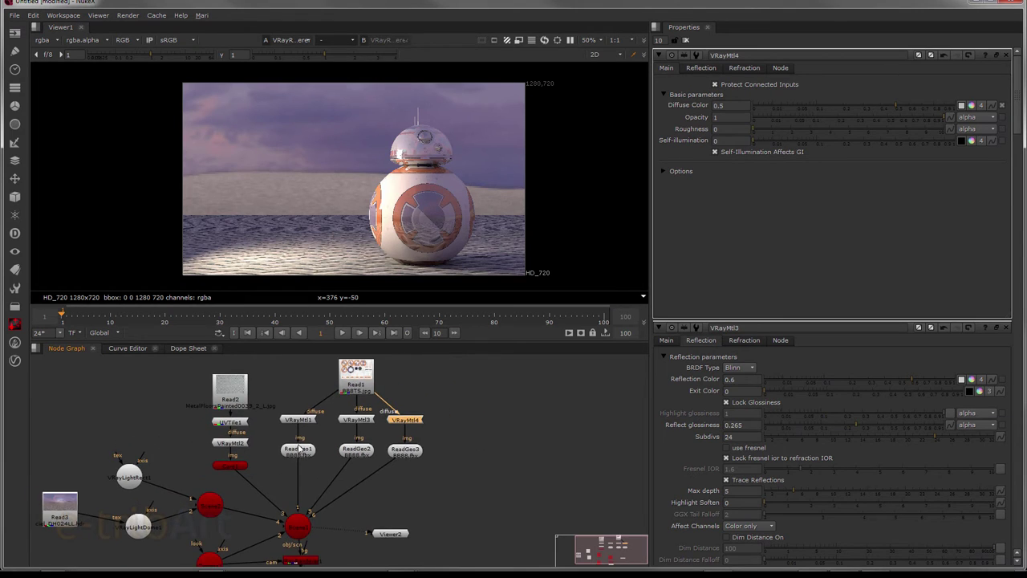
pyautogui.moveTo(310, 441); pyautogui.dragTo(334, 427)
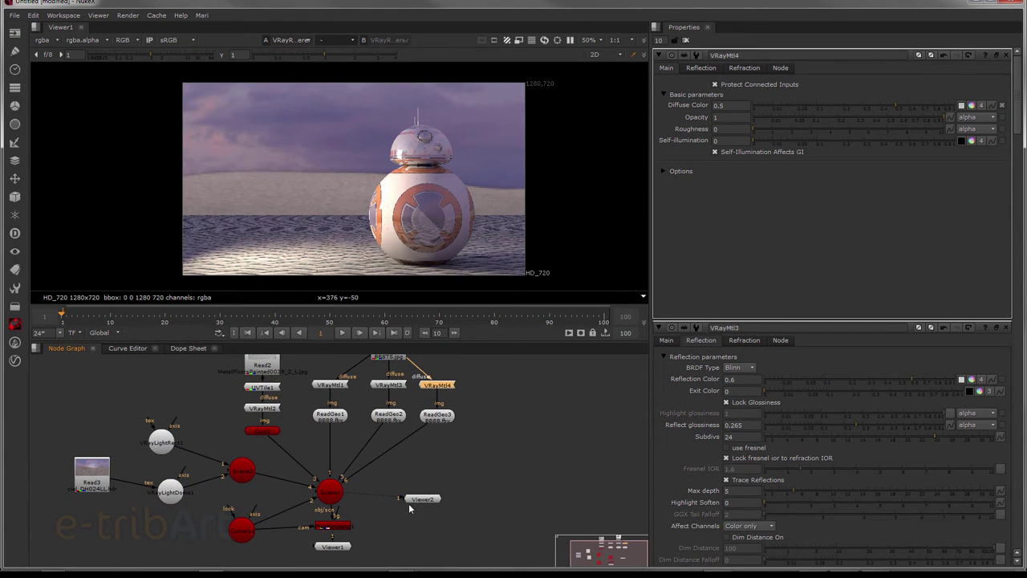
pyautogui.moveTo(409, 504); pyautogui.dragTo(429, 512)
pyautogui.moveTo(262, 377); pyautogui.dragTo(356, 398)
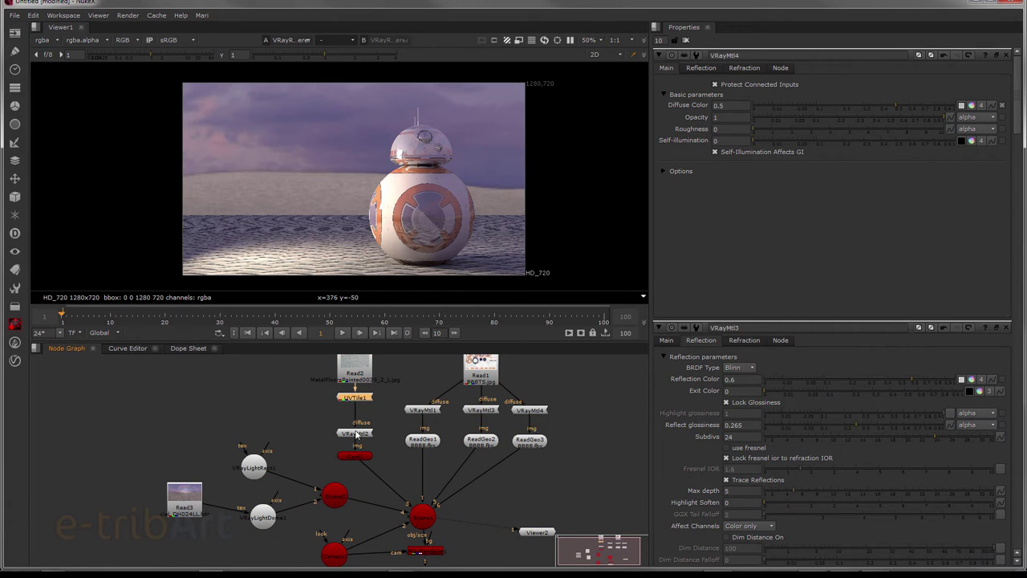
pyautogui.moveTo(356, 433); pyautogui.dragTo(355, 414)
pyautogui.moveTo(358, 457); pyautogui.dragTo(357, 446)
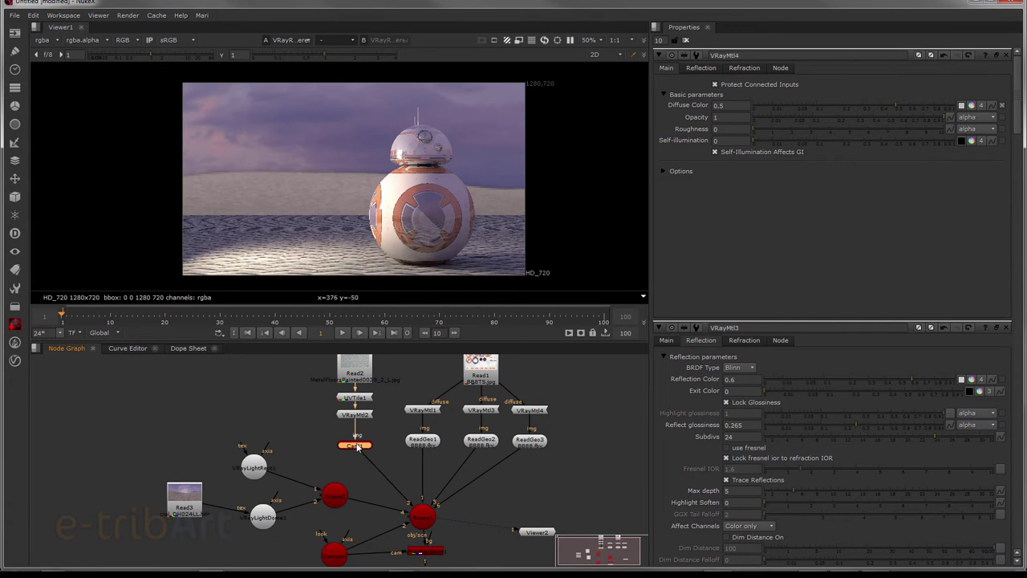
pyautogui.scroll(5, 351, 464)
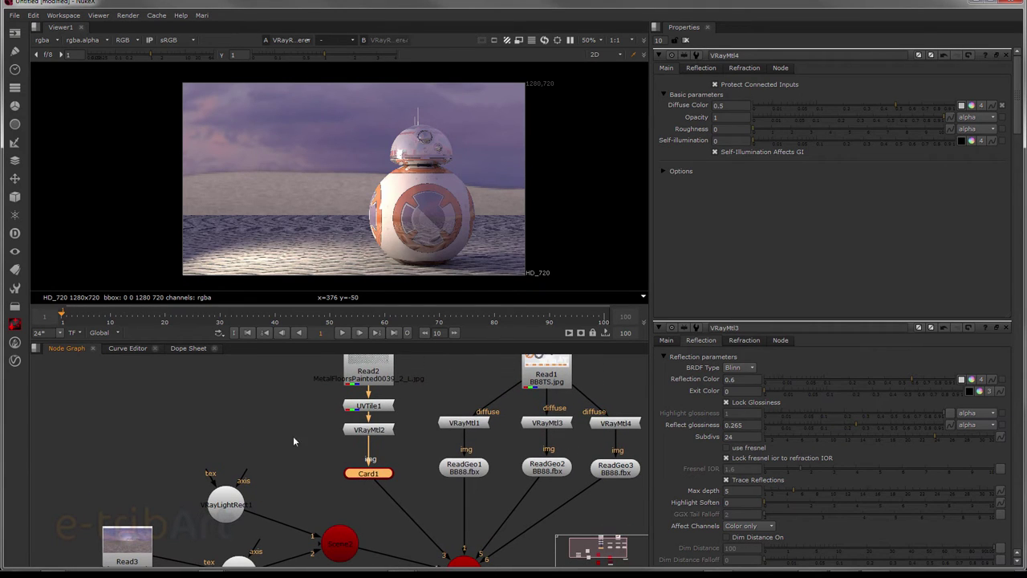
pyautogui.moveTo(361, 475); pyautogui.dragTo(362, 489)
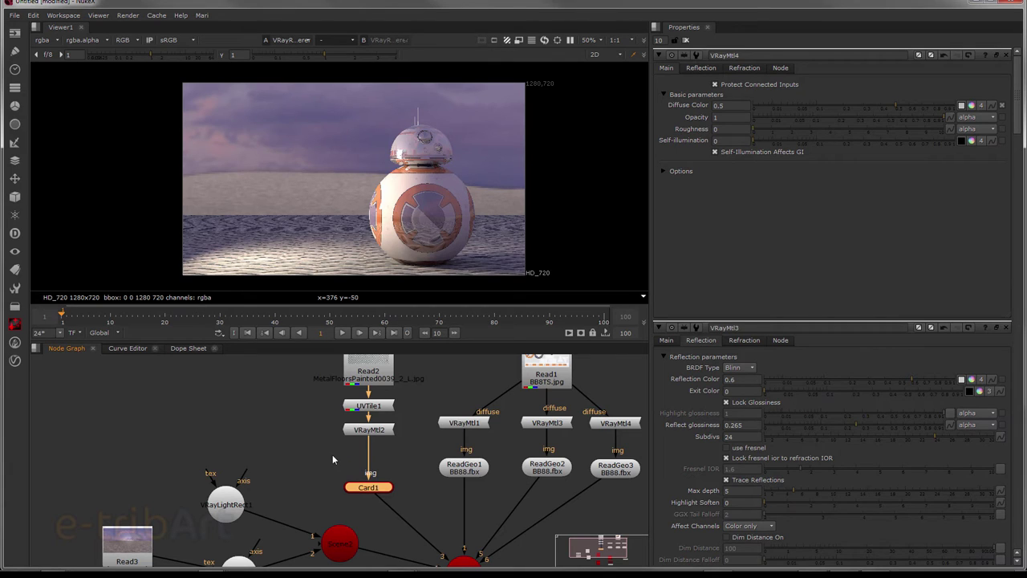
pyautogui.click(16, 361)
pyautogui.moveTo(71, 361)
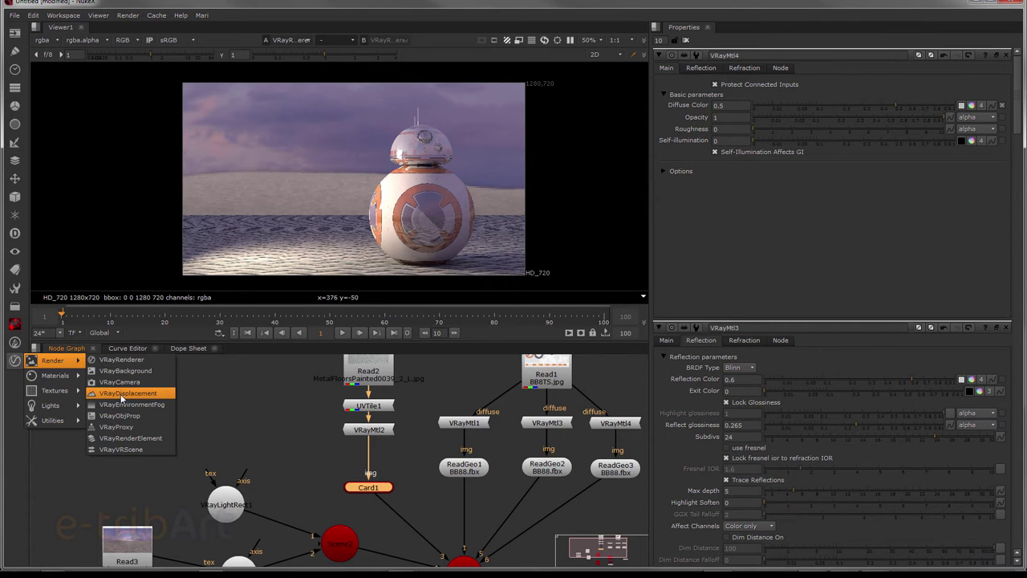
# Step: Add a VRayDisplacement node fed by Card1 and position it beside the floor branch
pyautogui.click(122, 393)
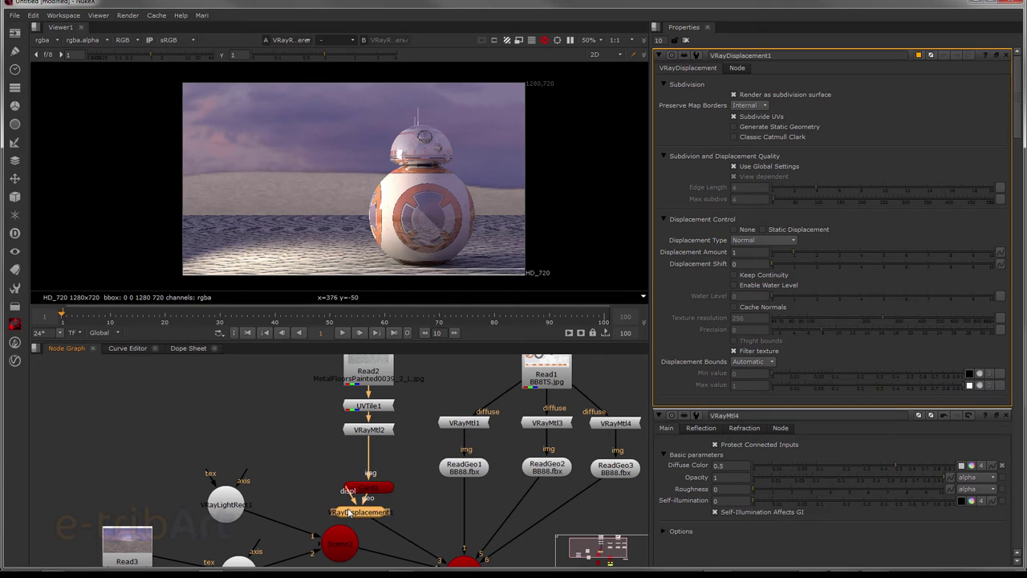
pyautogui.moveTo(349, 514); pyautogui.dragTo(363, 517)
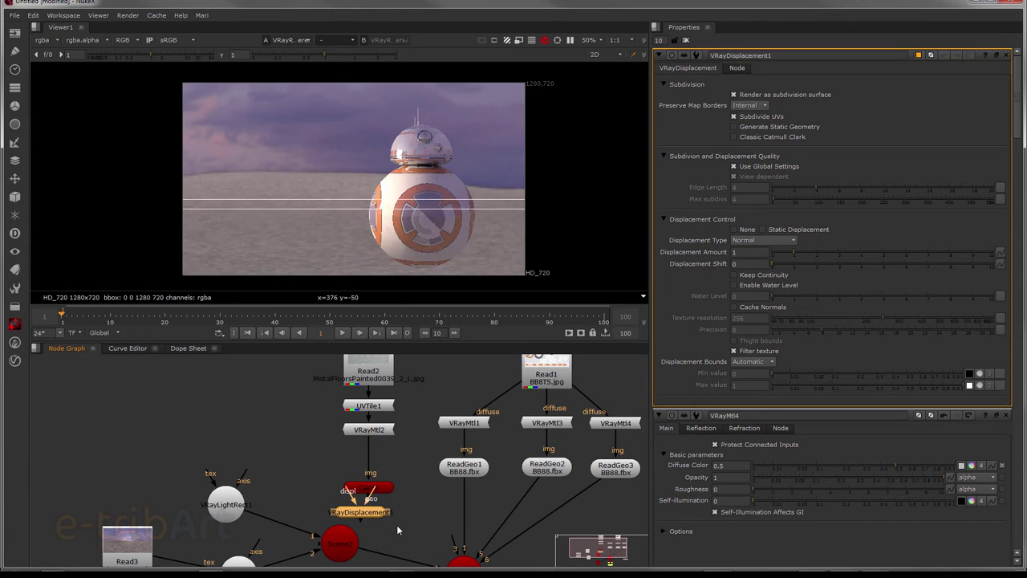
pyautogui.moveTo(361, 512); pyautogui.dragTo(309, 463)
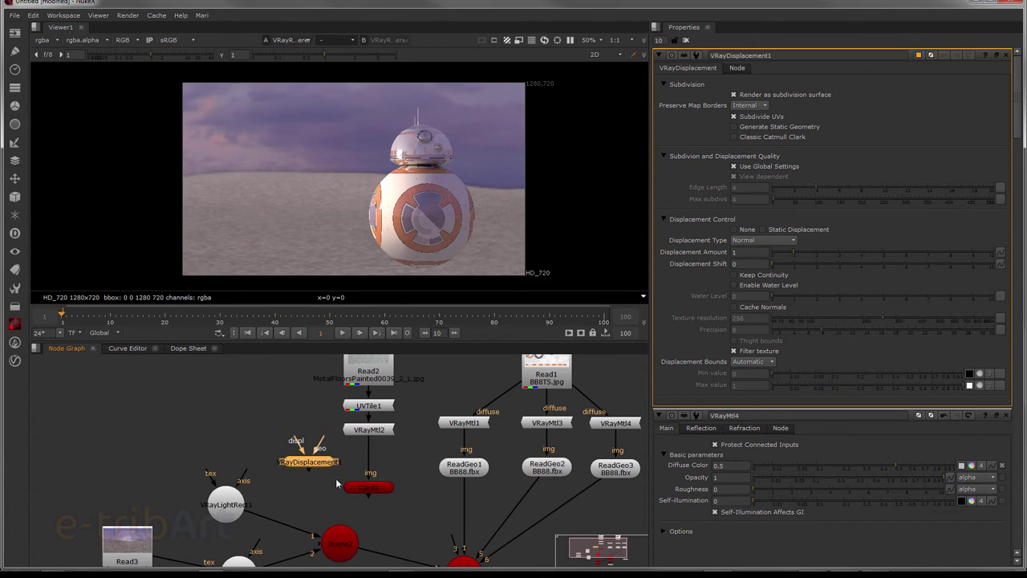
pyautogui.scroll(-2, 469, 568)
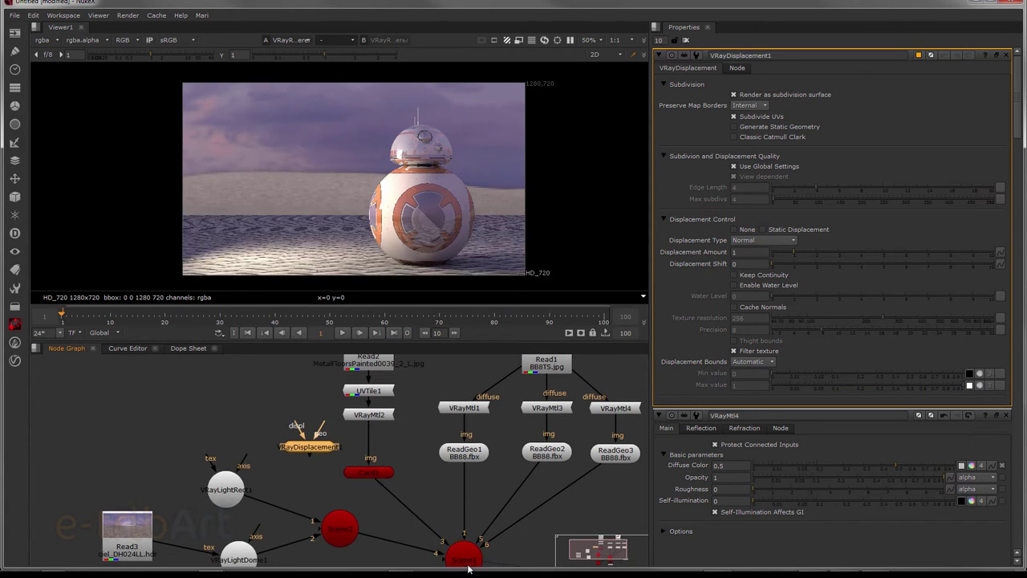
pyautogui.moveTo(367, 476)
pyautogui.mouseDown()
pyautogui.moveTo(355, 451)
pyautogui.moveTo(320, 465)
pyautogui.moveTo(346, 458)
pyautogui.mouseUp()
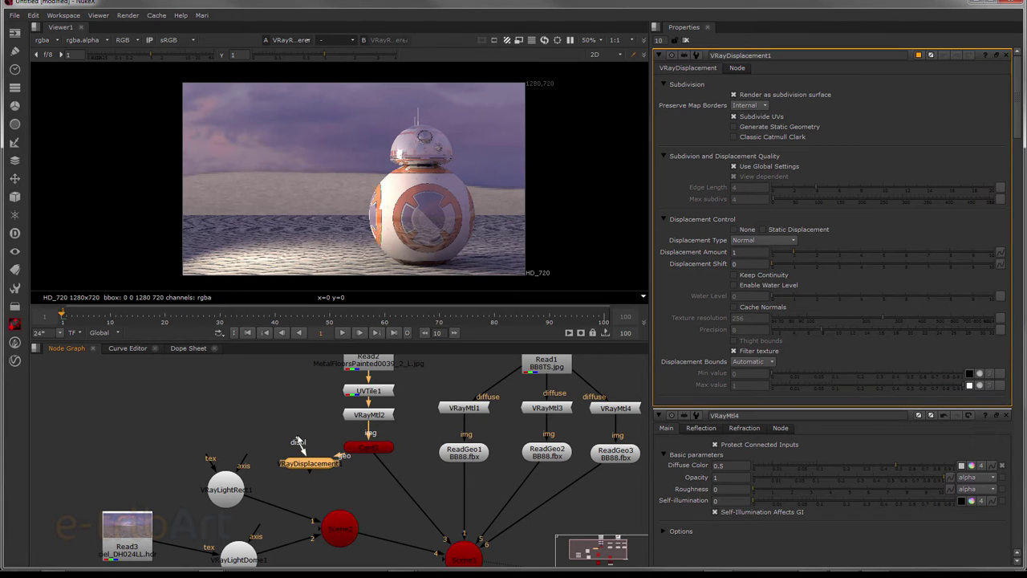
# Step: Connect VRayDisplacement1's displ input to UVTile1 and tidy the floor nodes
pyautogui.scroll(-2, 304, 437)
pyautogui.moveTo(300, 438); pyautogui.dragTo(341, 402)
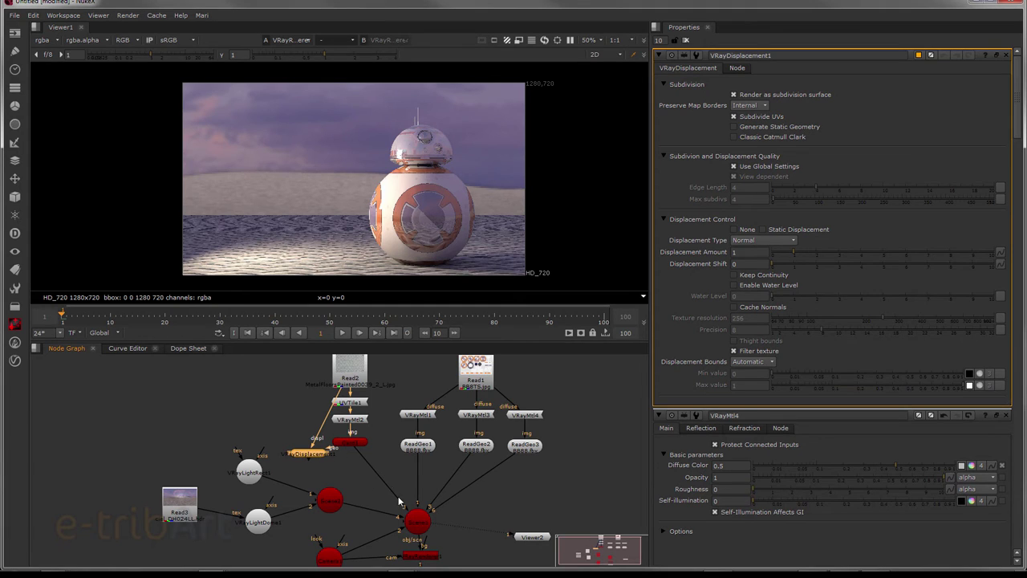
pyautogui.moveTo(345, 448)
pyautogui.mouseDown()
pyautogui.moveTo(327, 466)
pyautogui.moveTo(372, 475)
pyautogui.moveTo(417, 520)
pyautogui.mouseUp()
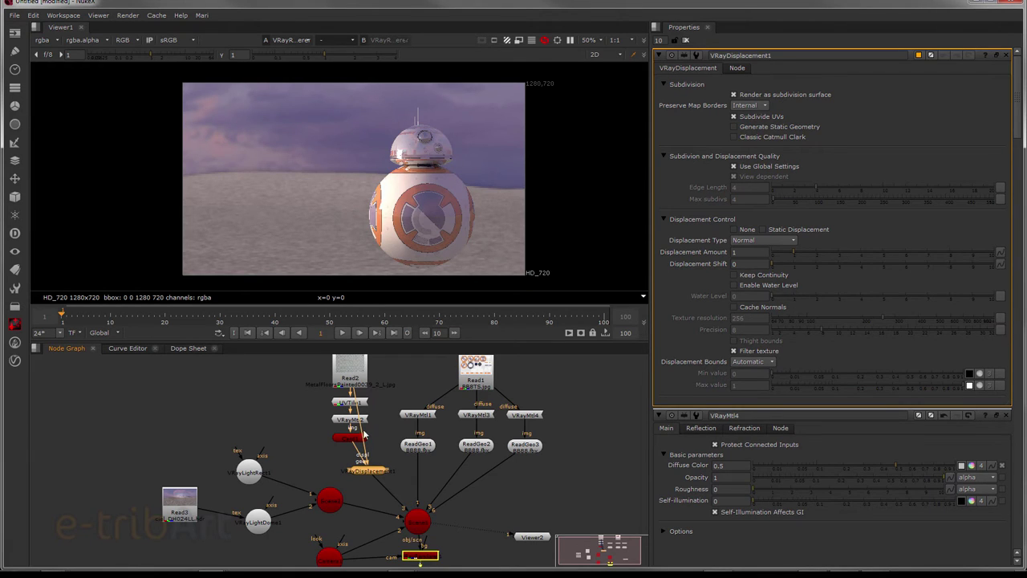
pyautogui.scroll(2, 372, 439)
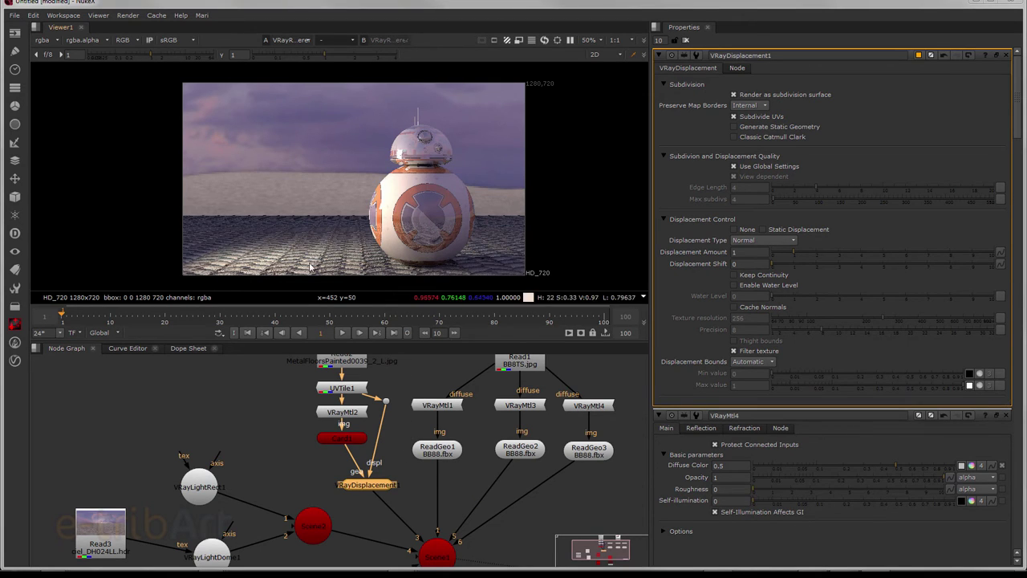
pyautogui.click(346, 391)
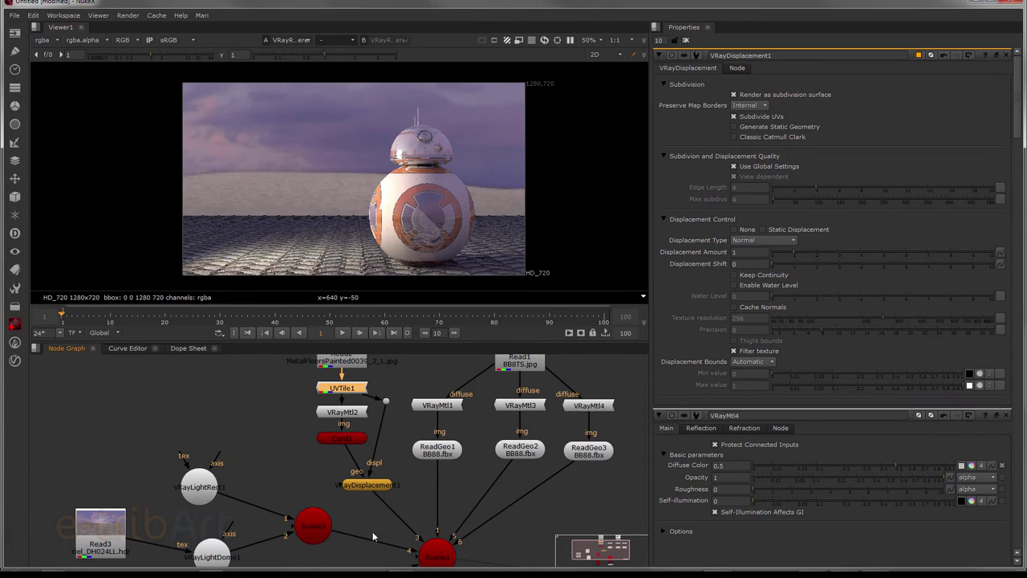
pyautogui.click(372, 488)
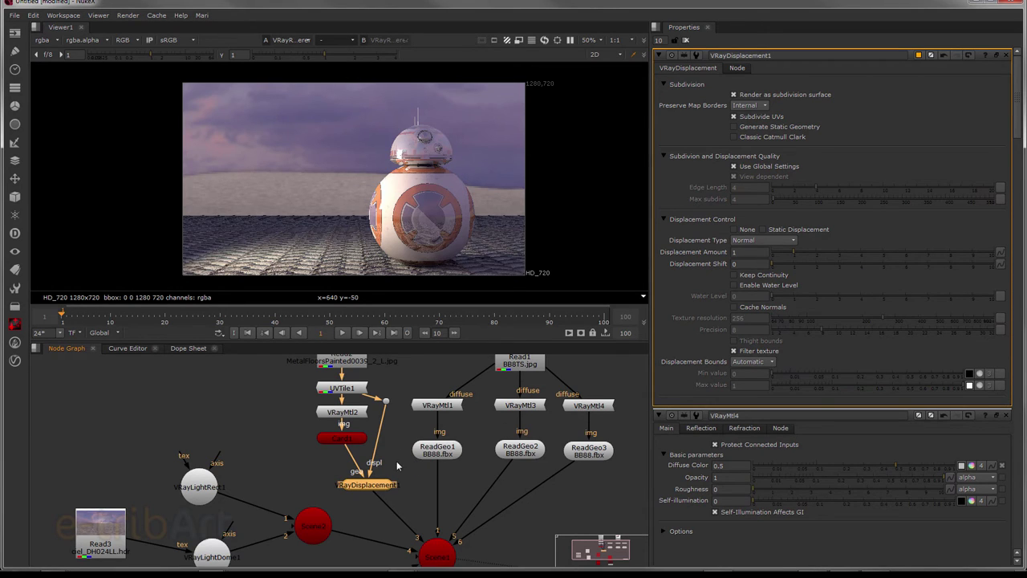
pyautogui.scroll(-2, 408, 484)
pyautogui.scroll(-2, 409, 484)
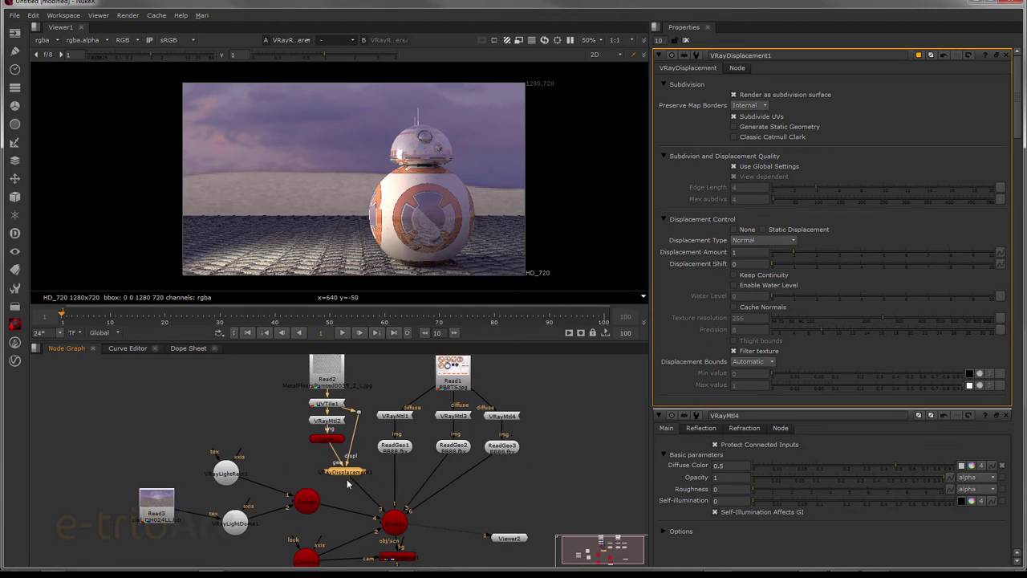
# Step: Inspect VRayLightRect1's photon emission settings, with Photon Subdivs at 500
pyautogui.click(228, 475)
pyautogui.doubleClick(229, 475)
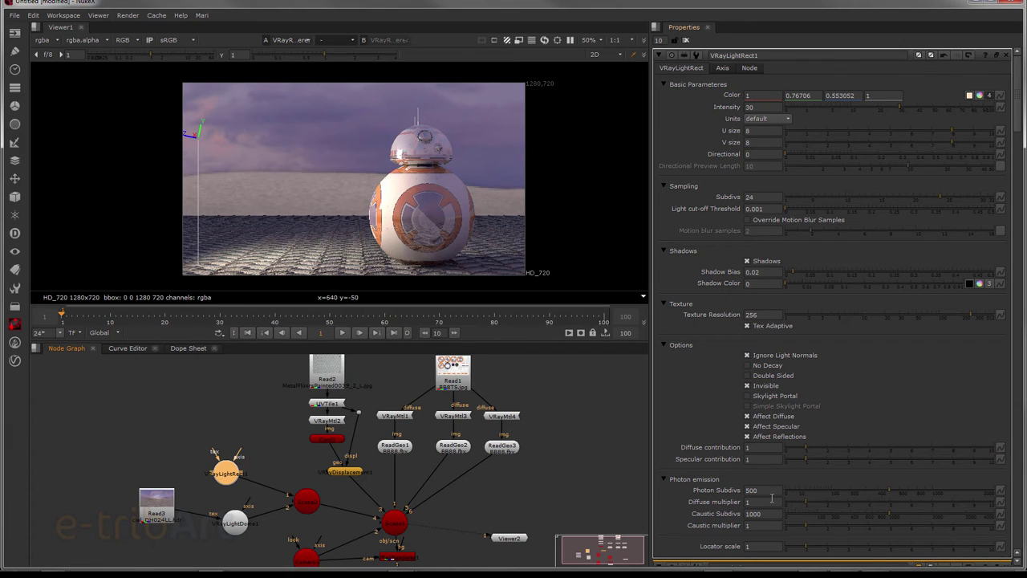
pyautogui.scroll(-2, 876, 423)
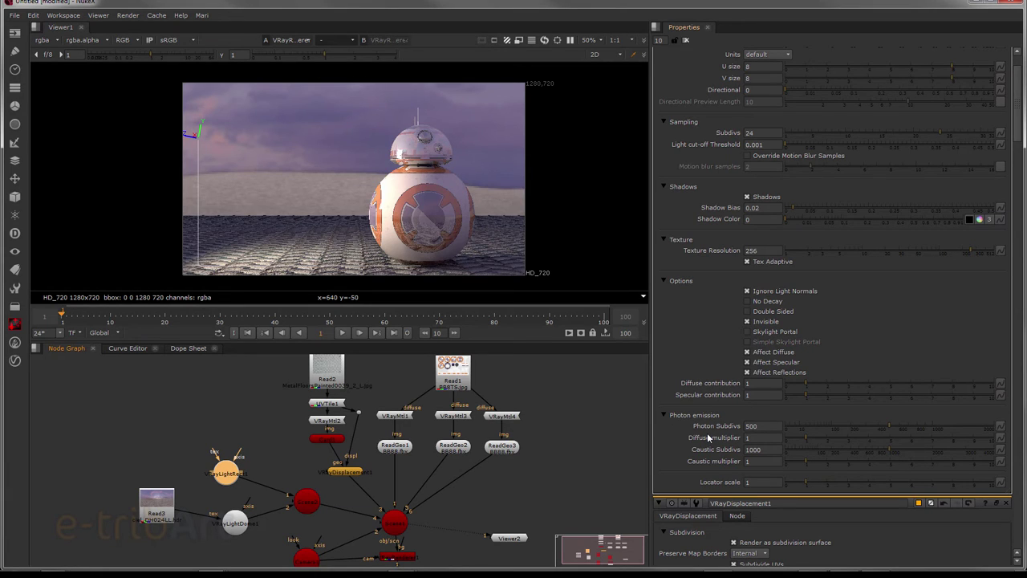
pyautogui.click(763, 426)
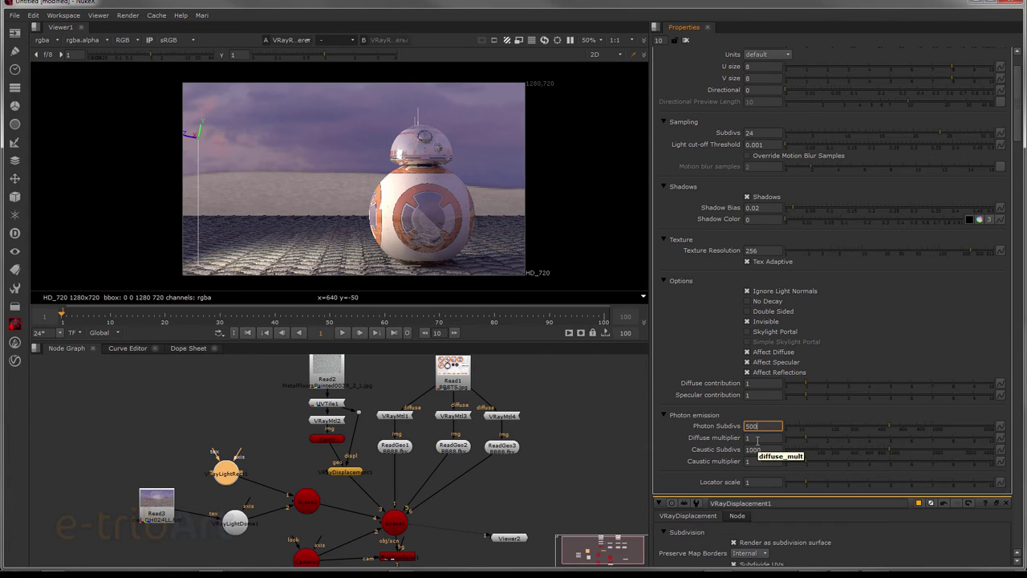
pyautogui.moveTo(444, 526); pyautogui.dragTo(441, 469)
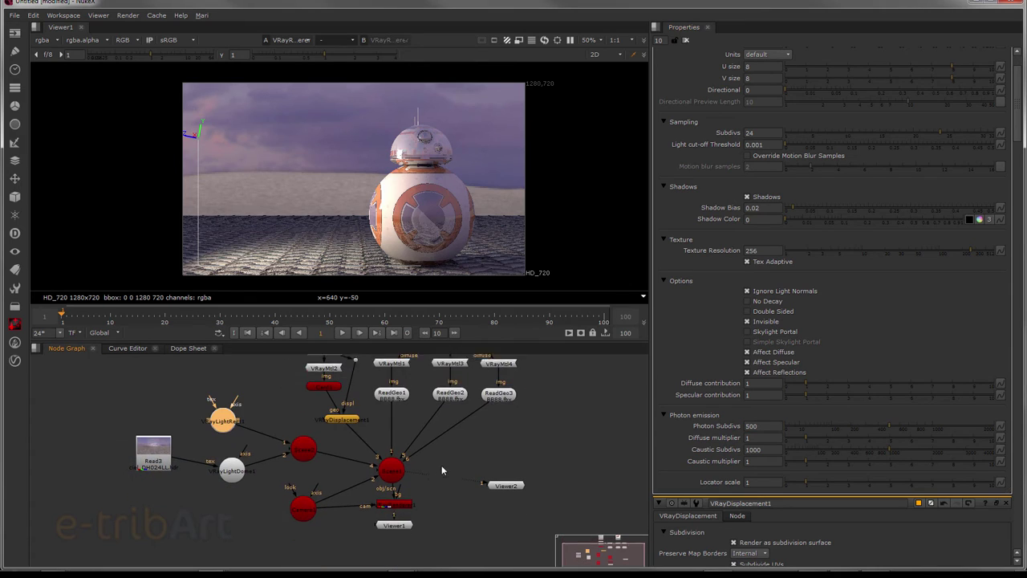
# Step: Enable Global Illumination in VRayRenderer1's Common settings and disable Refractive Caustics
pyautogui.doubleClick(395, 499)
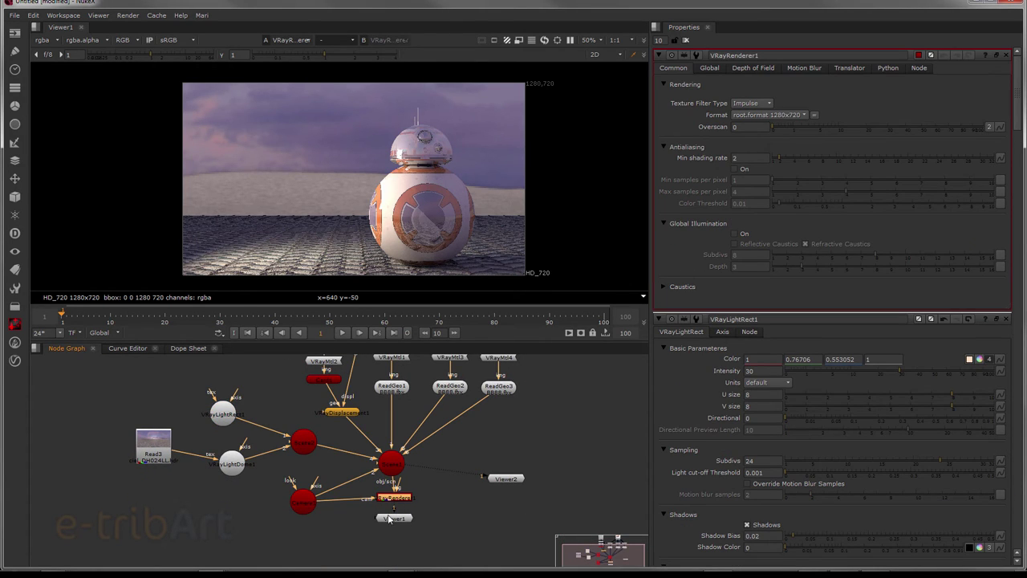
pyautogui.moveTo(391, 522); pyautogui.dragTo(390, 535)
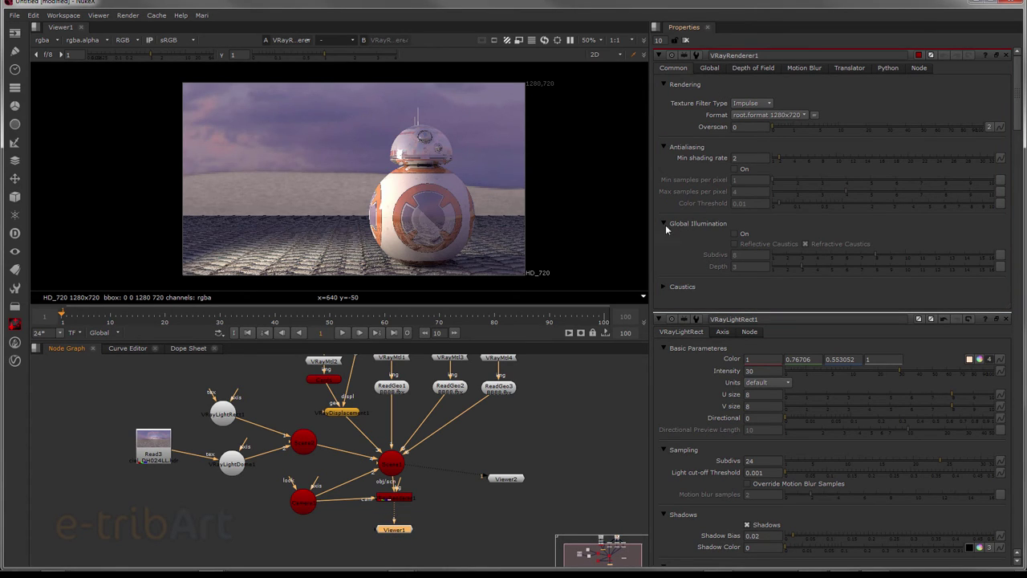
pyautogui.click(734, 234)
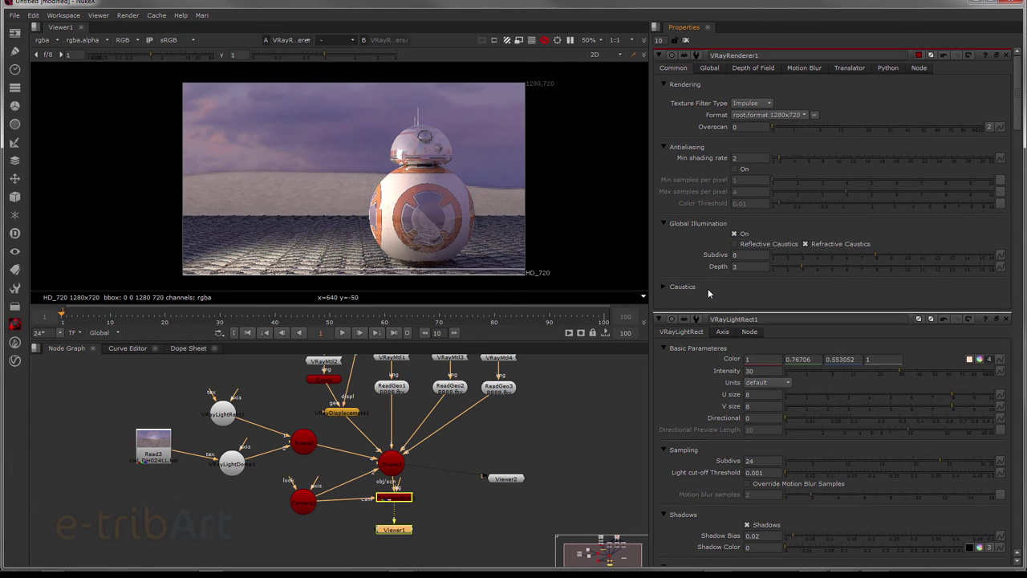
pyautogui.click(805, 243)
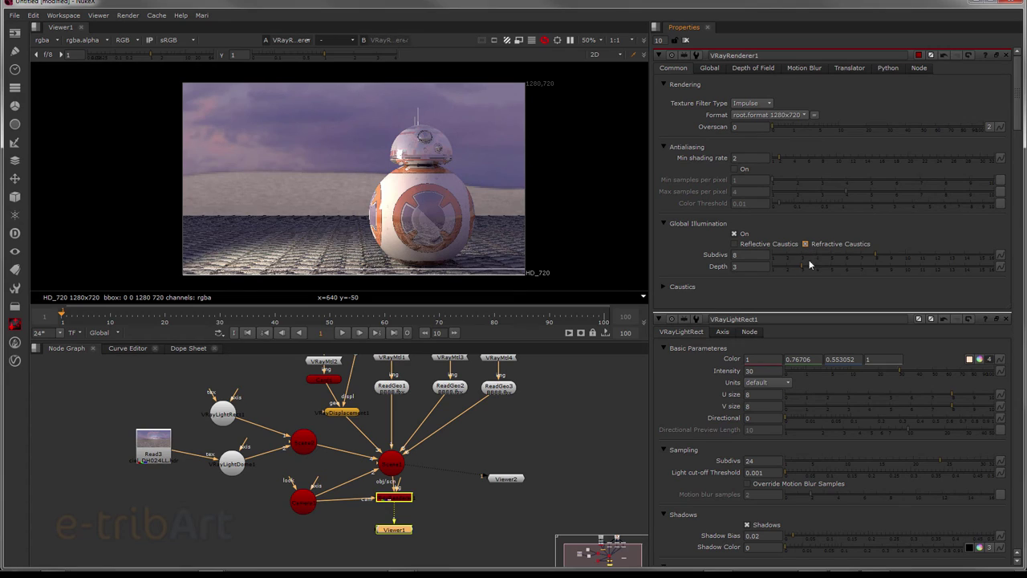
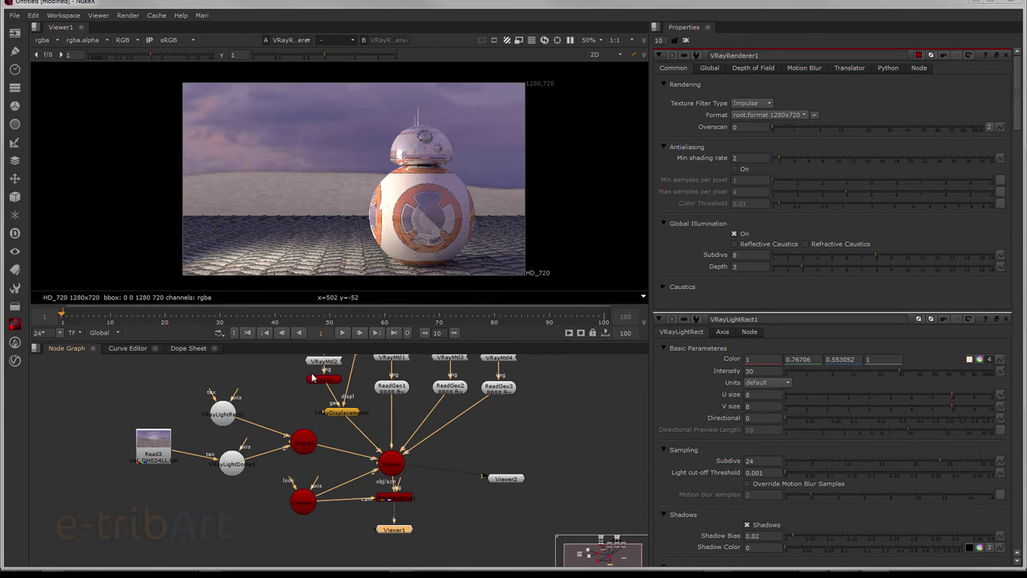
# Step: Select the VRayLightRect1 light, the VRayMtl2 material and the VRayDisplacement node in the Node Graph
pyautogui.moveTo(220, 417); pyautogui.dragTo(235, 418)
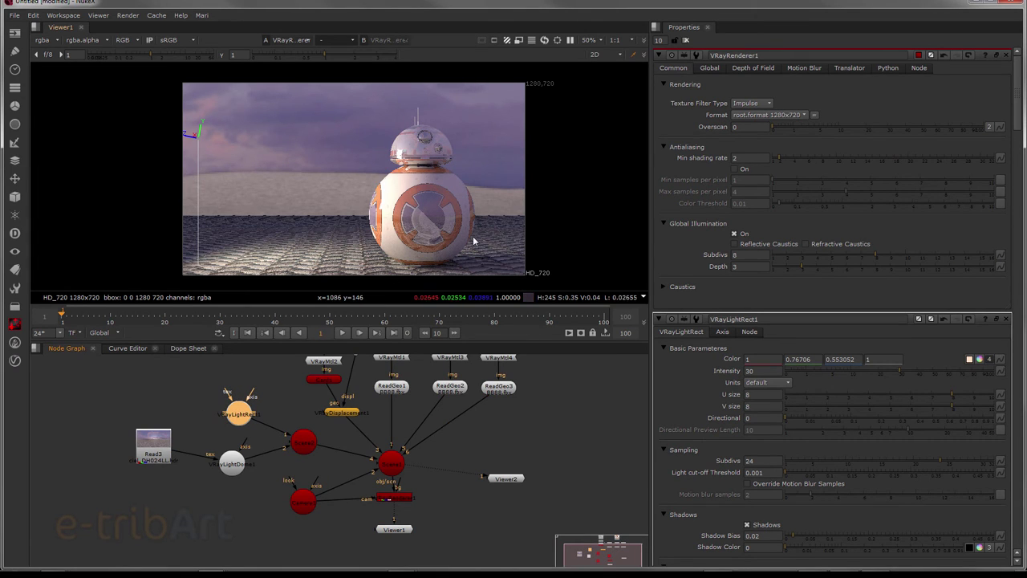
pyautogui.moveTo(317, 412); pyautogui.dragTo(322, 478)
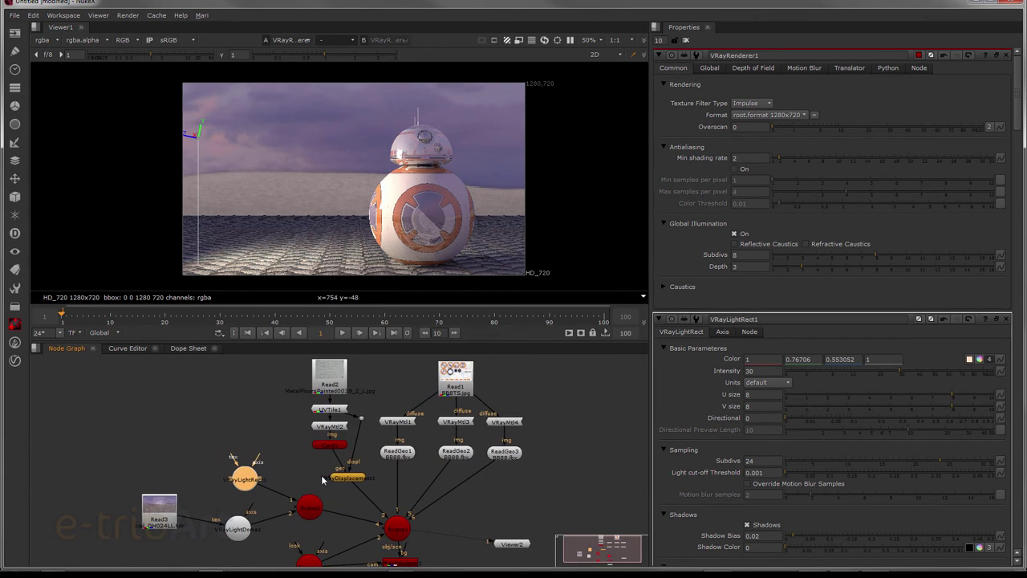
pyautogui.click(329, 429)
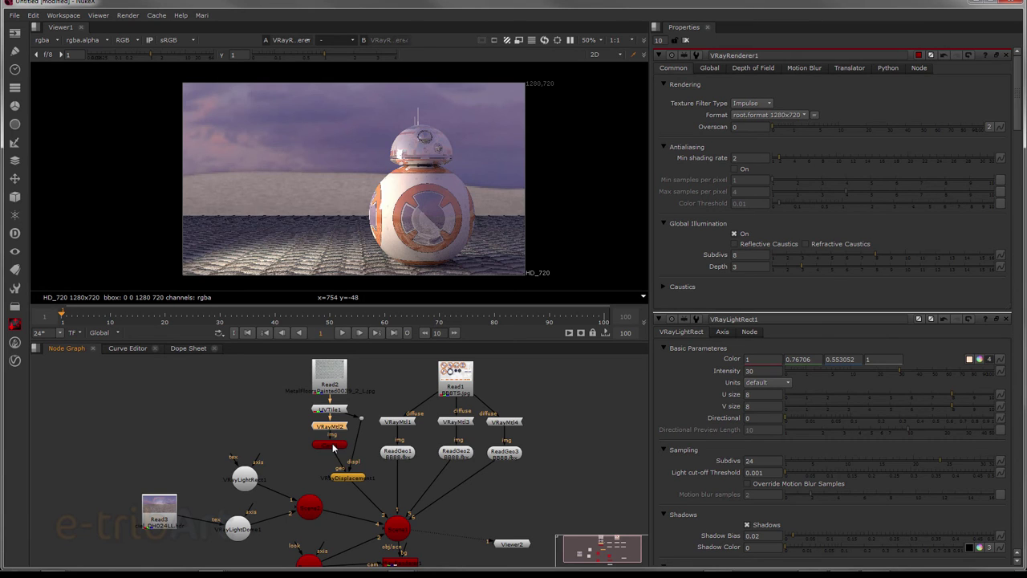
pyautogui.moveTo(333, 448)
pyautogui.mouseDown()
pyautogui.moveTo(357, 480)
pyautogui.moveTo(362, 461)
pyautogui.mouseUp()
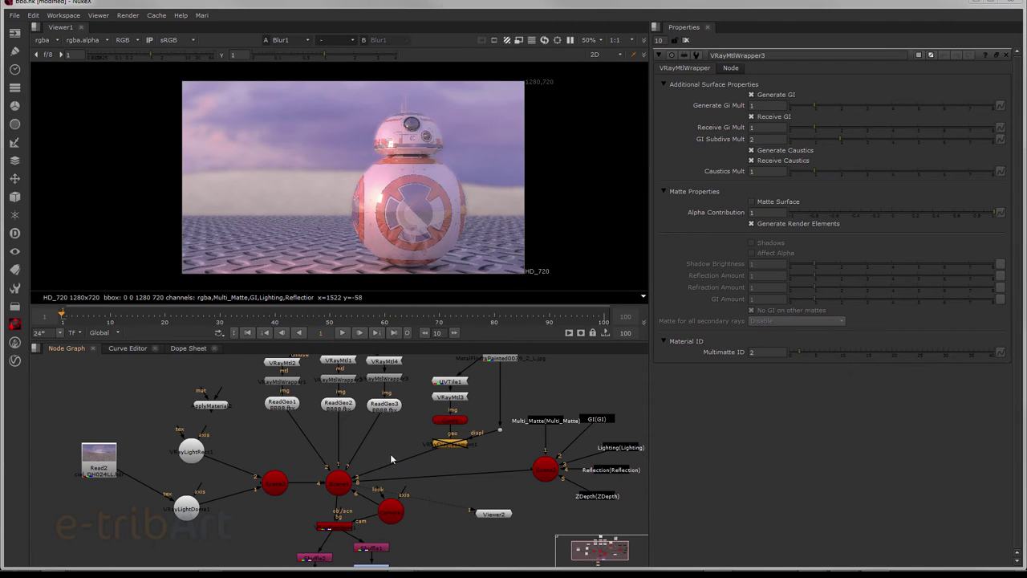
pyautogui.scroll(4, 391, 459)
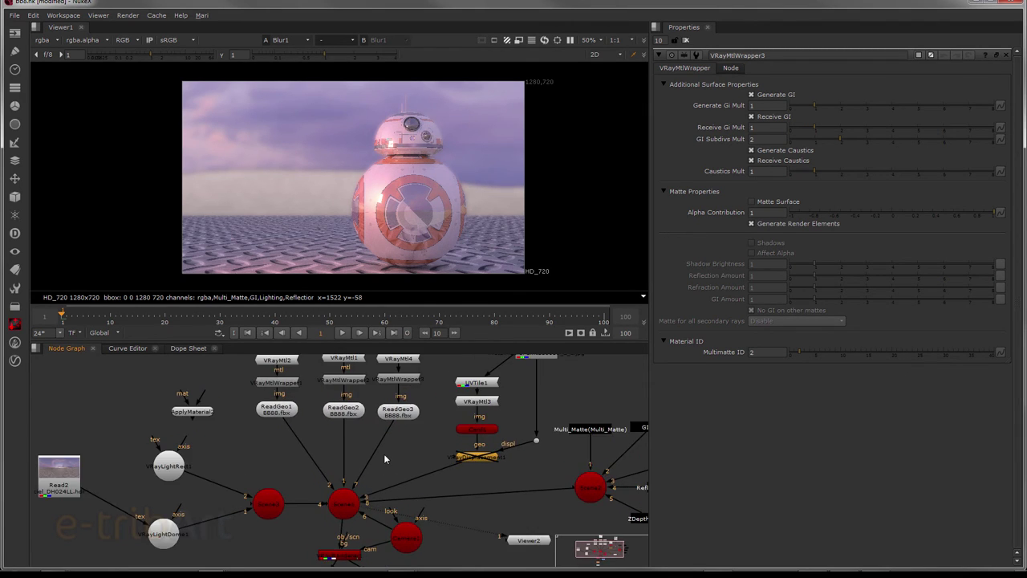
pyautogui.moveTo(383, 459); pyautogui.dragTo(434, 502)
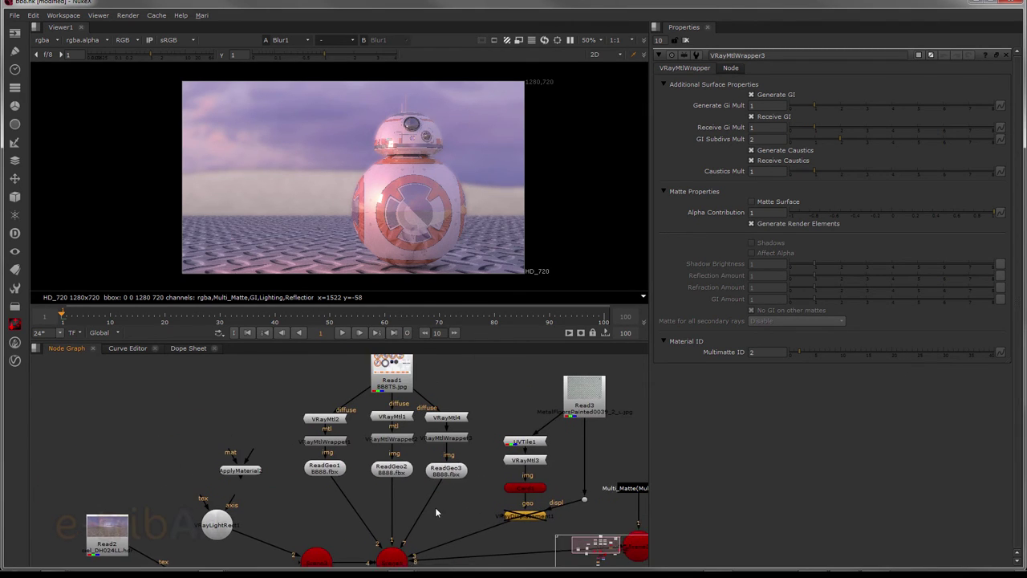
pyautogui.moveTo(338, 431); pyautogui.dragTo(326, 466)
pyautogui.moveTo(382, 507); pyautogui.dragTo(378, 423)
pyautogui.click(213, 465)
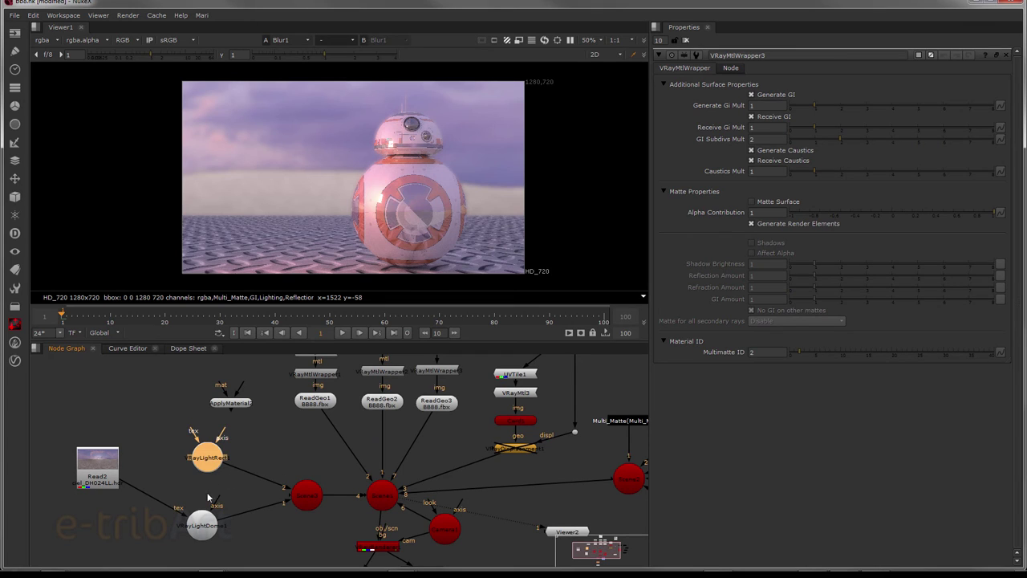
pyautogui.click(203, 523)
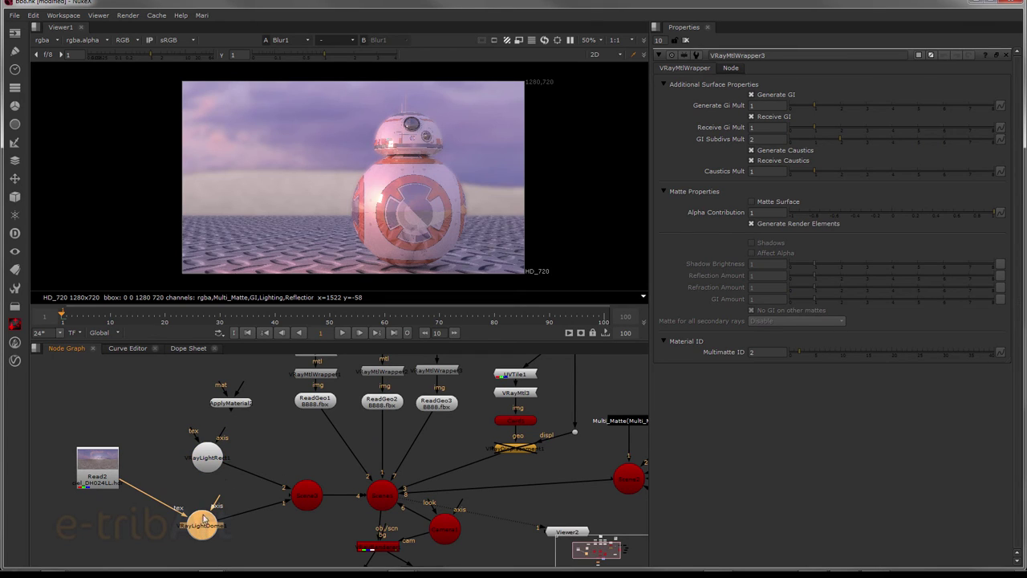
pyautogui.click(205, 464)
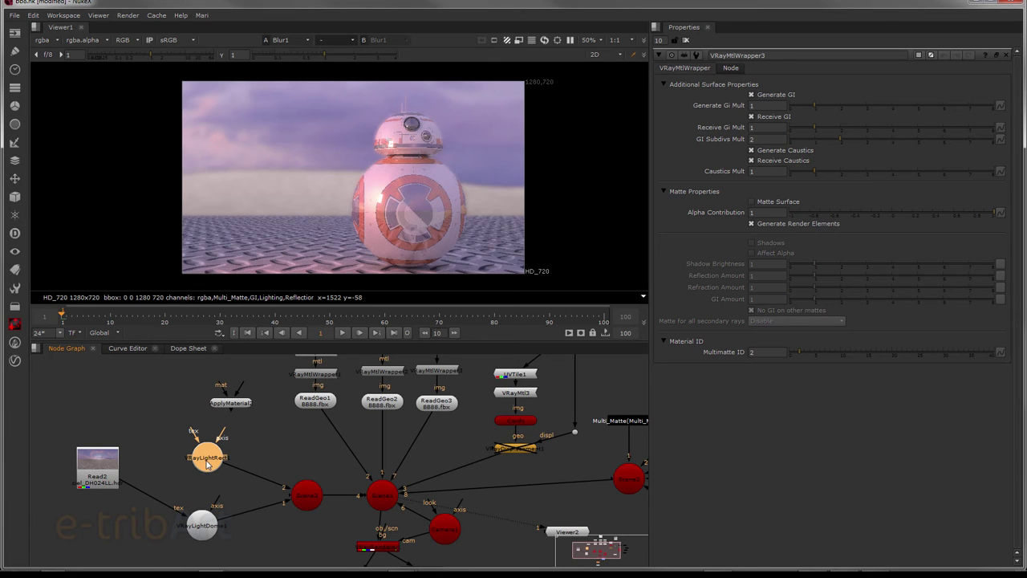
pyautogui.press('d')
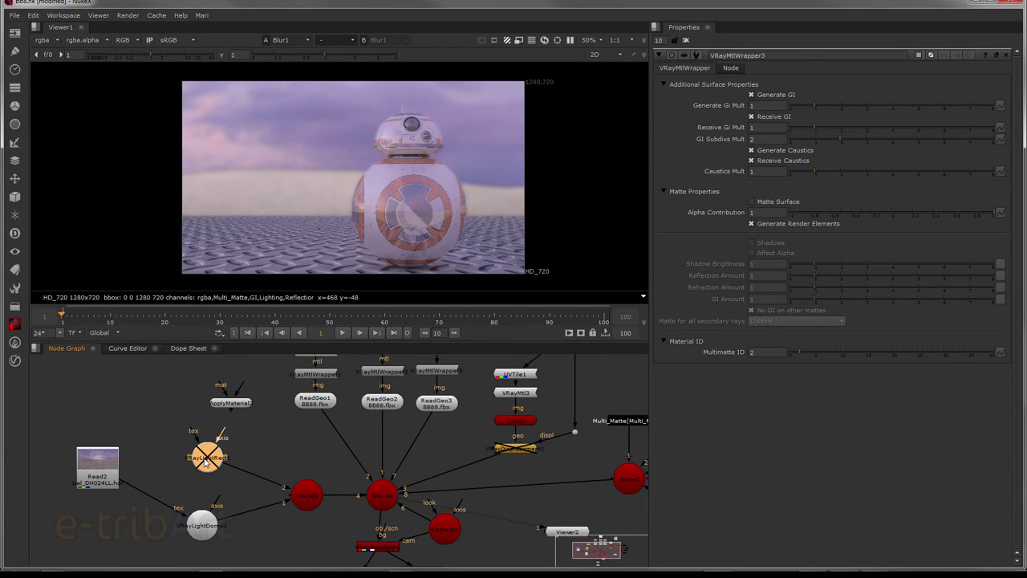
pyautogui.press('d')
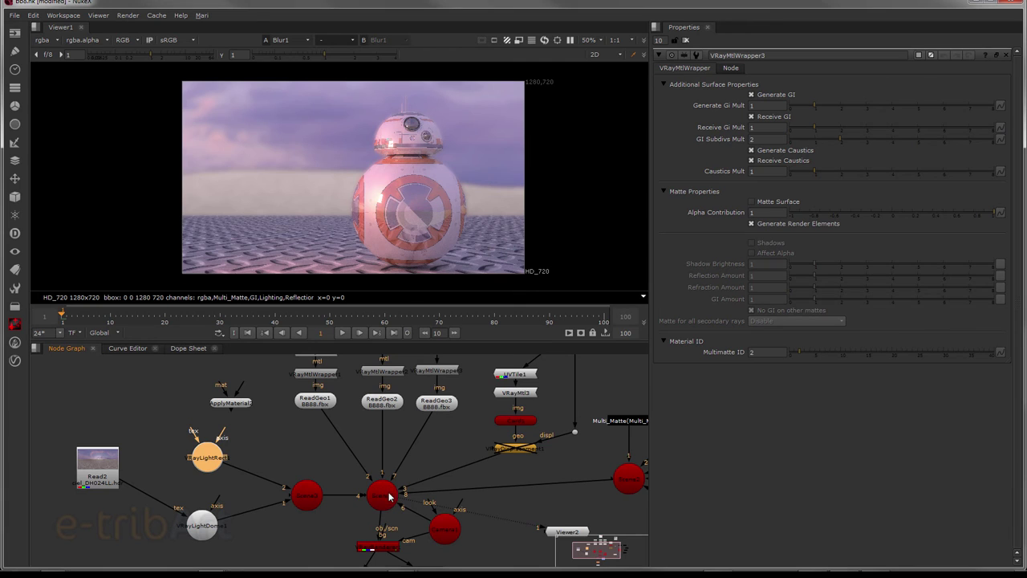
# Step: Connect the VRayRenderer node to Viewer1 so the viewer shows its raw, unblurred BB-8 render
pyautogui.moveTo(390, 496)
pyautogui.mouseDown()
pyautogui.moveTo(356, 441)
pyautogui.moveTo(312, 426)
pyautogui.mouseUp()
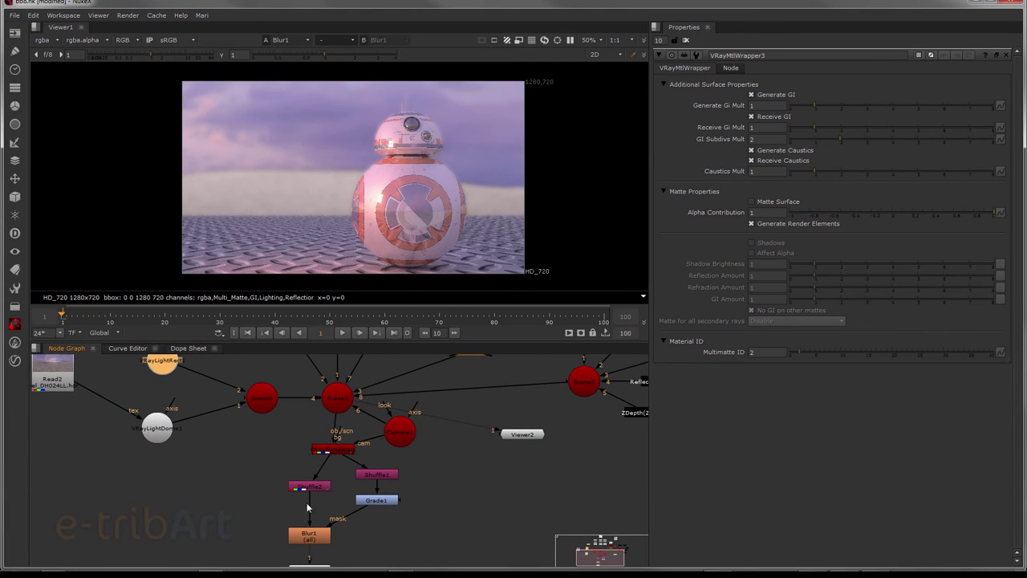
pyautogui.moveTo(317, 573)
pyautogui.mouseDown()
pyautogui.moveTo(290, 548)
pyautogui.moveTo(333, 546)
pyautogui.mouseUp()
pyautogui.click(313, 426)
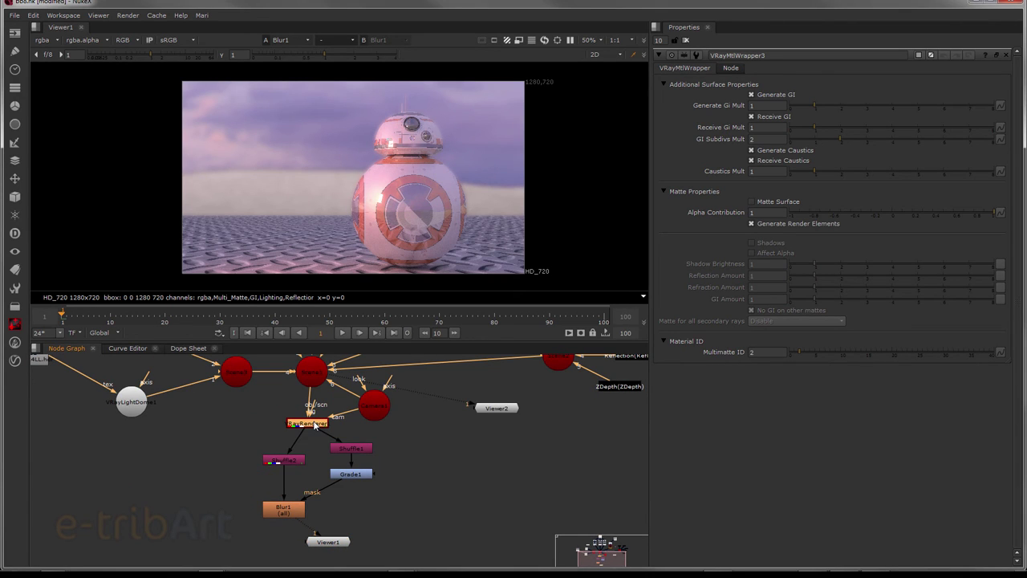
pyautogui.press('1')
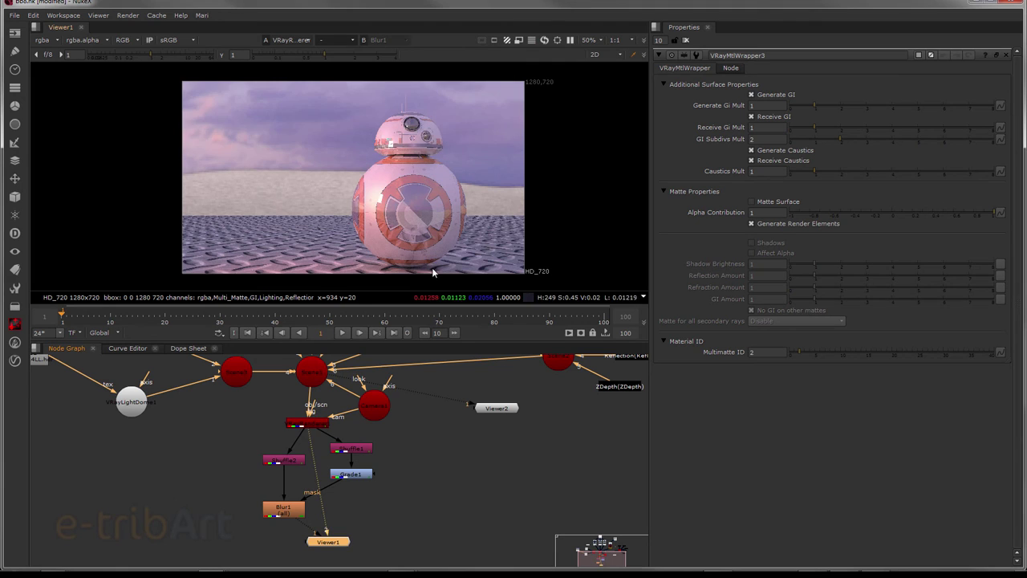
pyautogui.moveTo(378, 423); pyautogui.dragTo(322, 523)
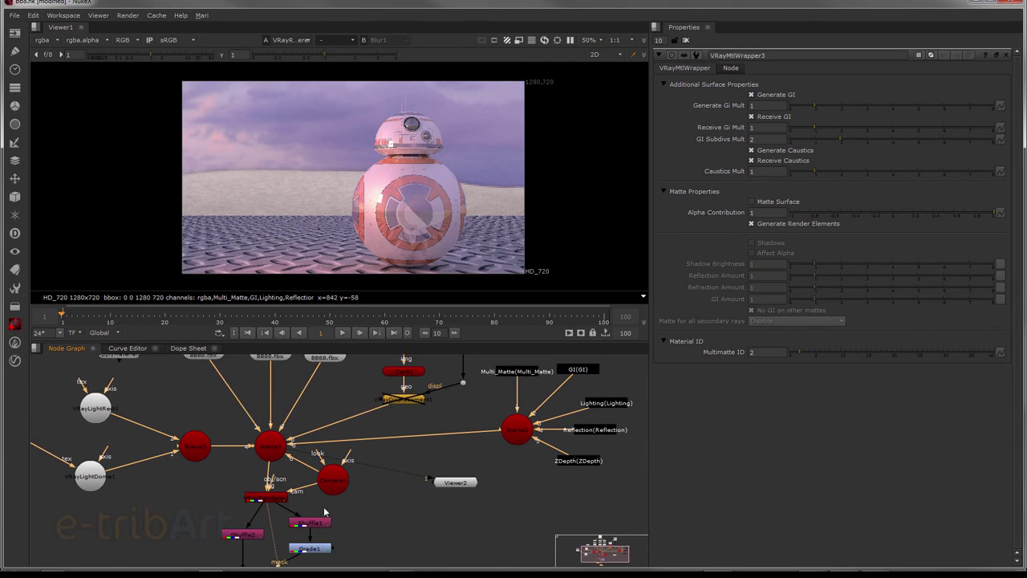
# Step: Select the Scene3 and Scene1 nodes, then frame the displacement node area
pyautogui.scroll(-3, 337, 517)
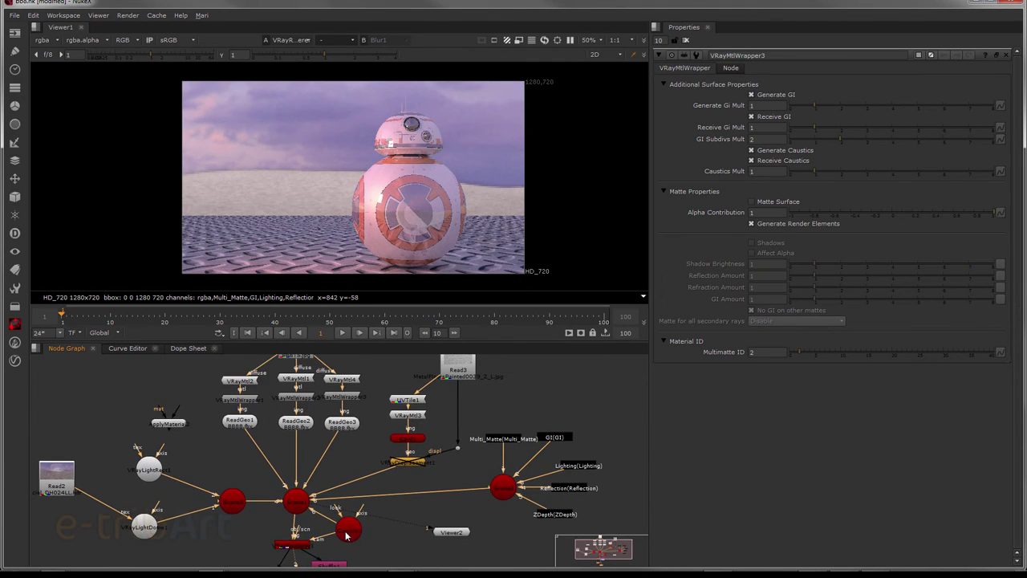
pyautogui.moveTo(247, 502); pyautogui.dragTo(277, 483)
pyautogui.click(264, 471)
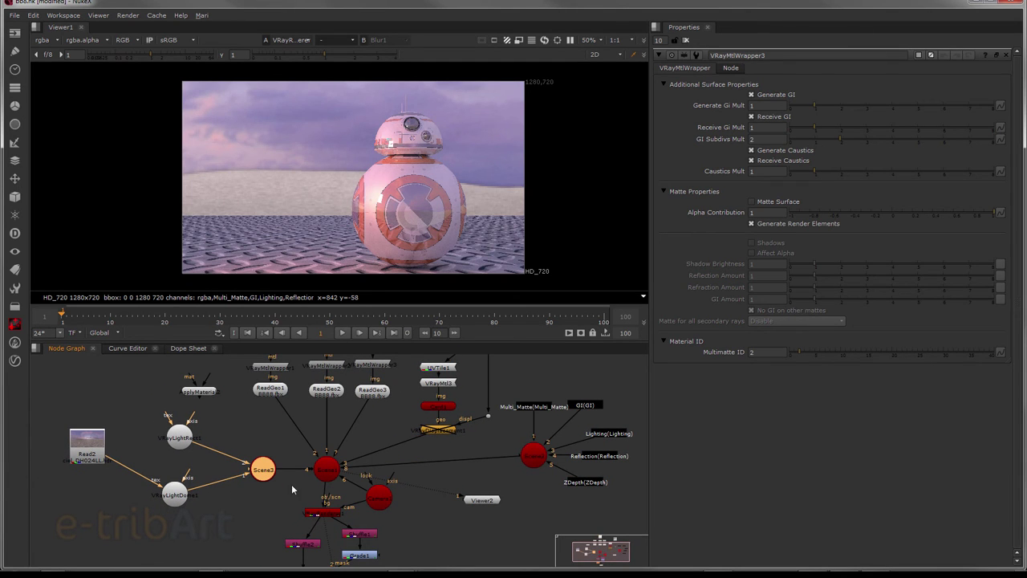
pyautogui.click(326, 470)
pyautogui.moveTo(341, 468); pyautogui.dragTo(298, 529)
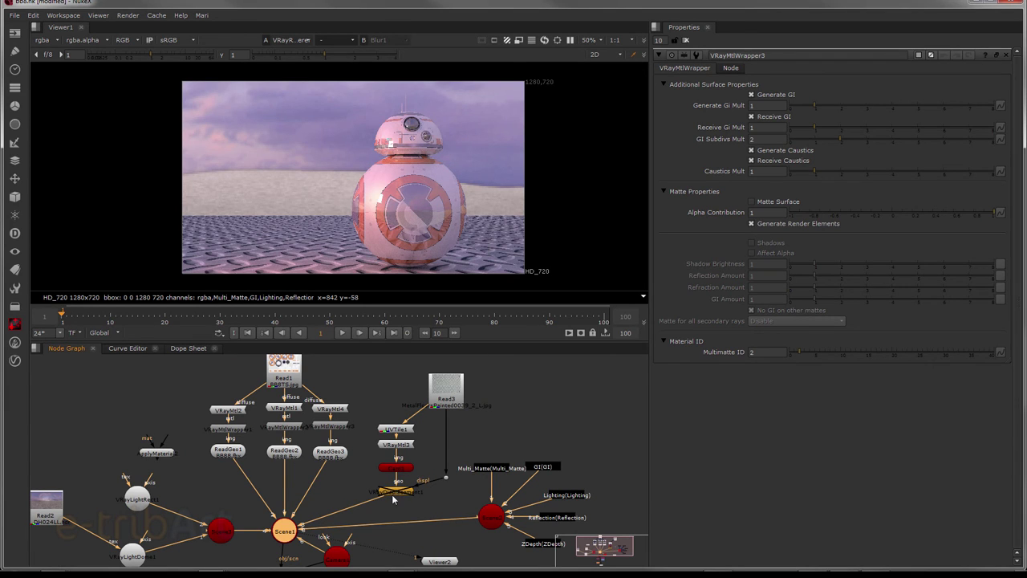
pyautogui.scroll(2, 391, 494)
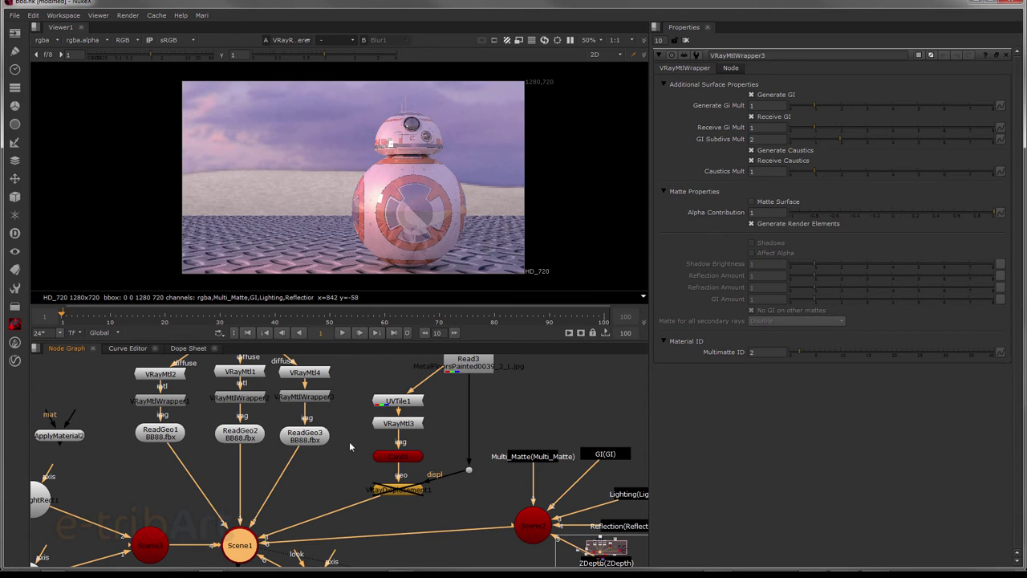
pyautogui.moveTo(360, 441); pyautogui.dragTo(323, 455)
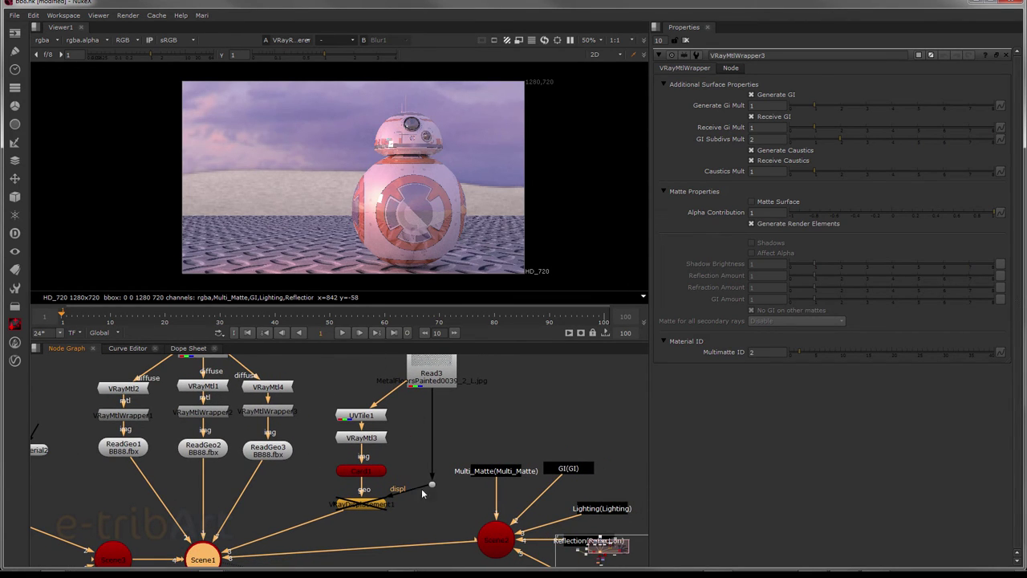
# Step: Reconnect the Dot's input from Read3 to UVTile1, routing the pipe through an added Dot
pyautogui.moveTo(424, 494); pyautogui.dragTo(387, 504)
pyautogui.moveTo(423, 469); pyautogui.dragTo(385, 418)
pyautogui.press('ctrl')
pyautogui.moveTo(398, 454); pyautogui.dragTo(433, 415)
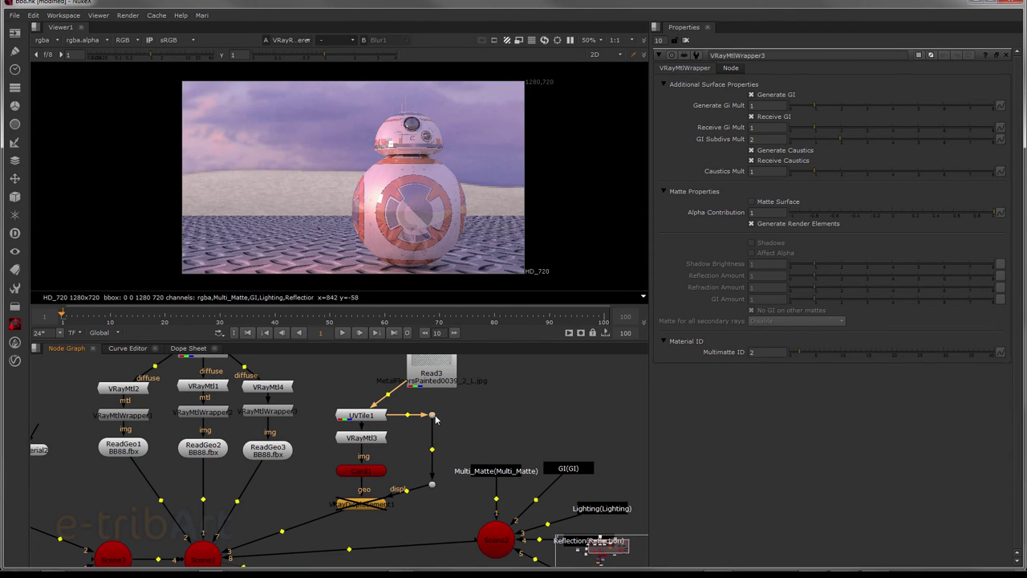
# Step: Select the Scene2 node and frame the lower part of the tree
pyautogui.scroll(-3, 432, 501)
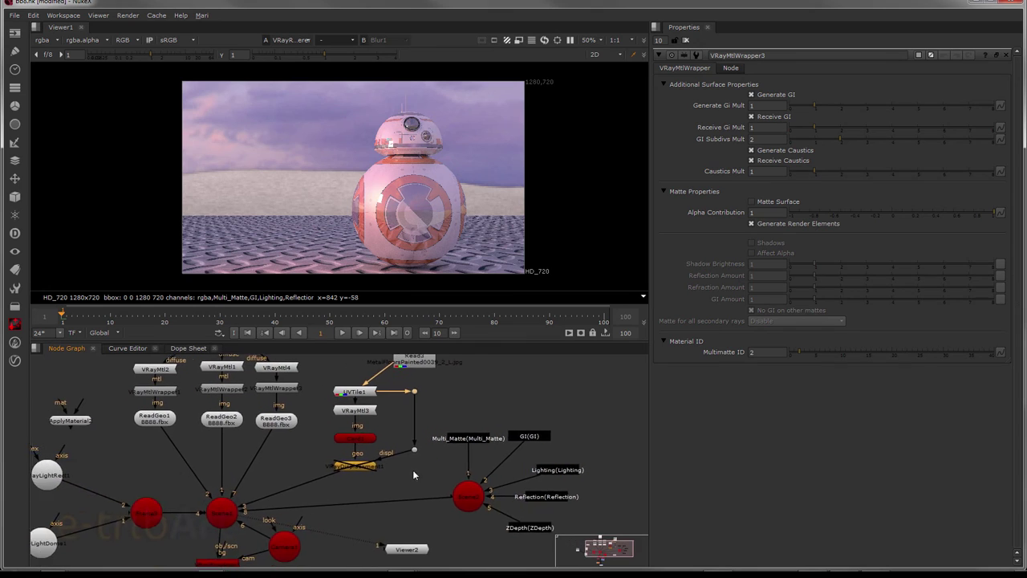
pyautogui.moveTo(412, 474)
pyautogui.mouseDown()
pyautogui.moveTo(475, 472)
pyautogui.moveTo(387, 470)
pyautogui.mouseUp()
pyautogui.click(491, 473)
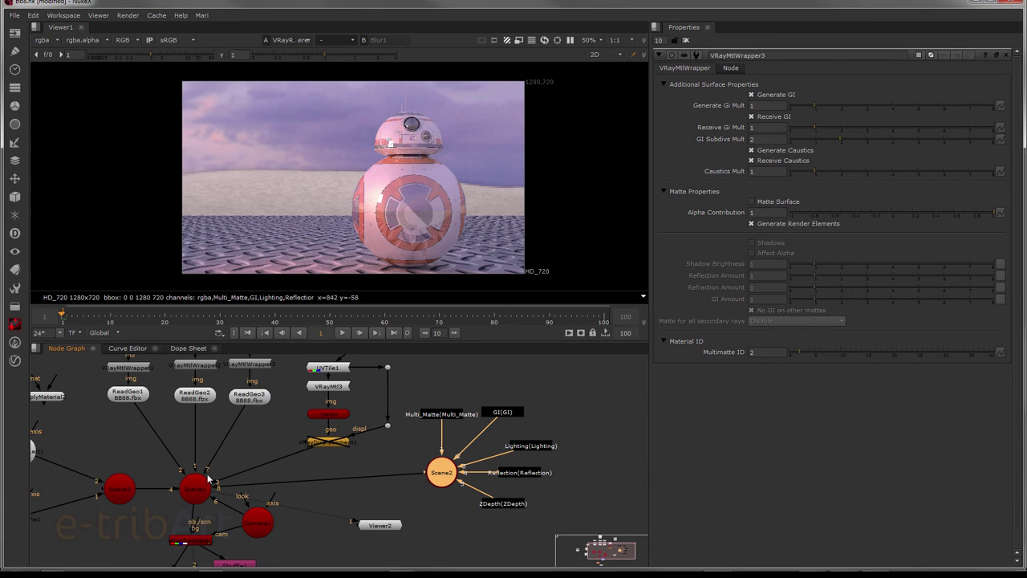
pyautogui.moveTo(358, 486); pyautogui.dragTo(429, 461)
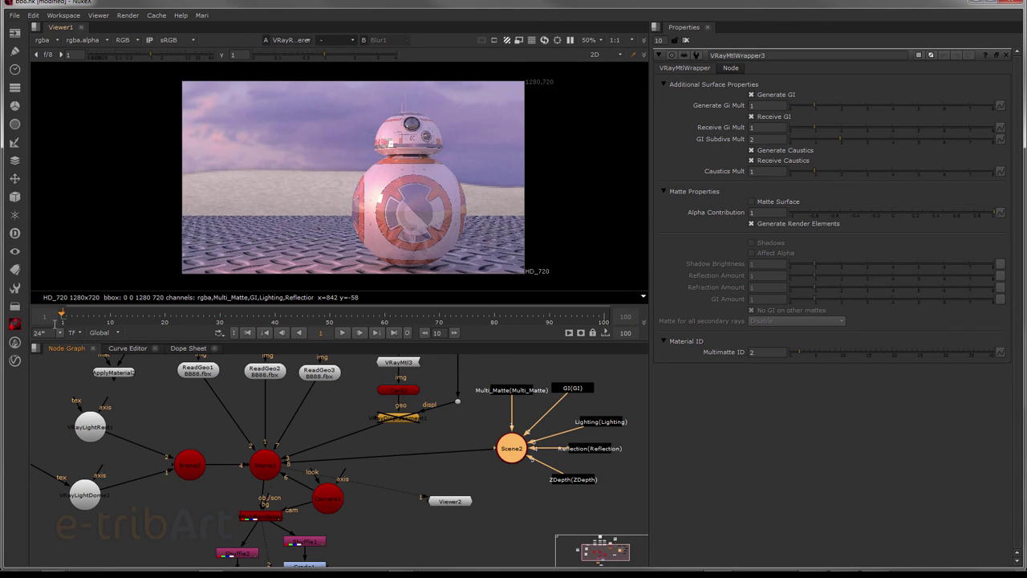
# Step: Add a VRayRenderElement node from the V-Ray menu, then delete it as unneeded
pyautogui.click(14, 360)
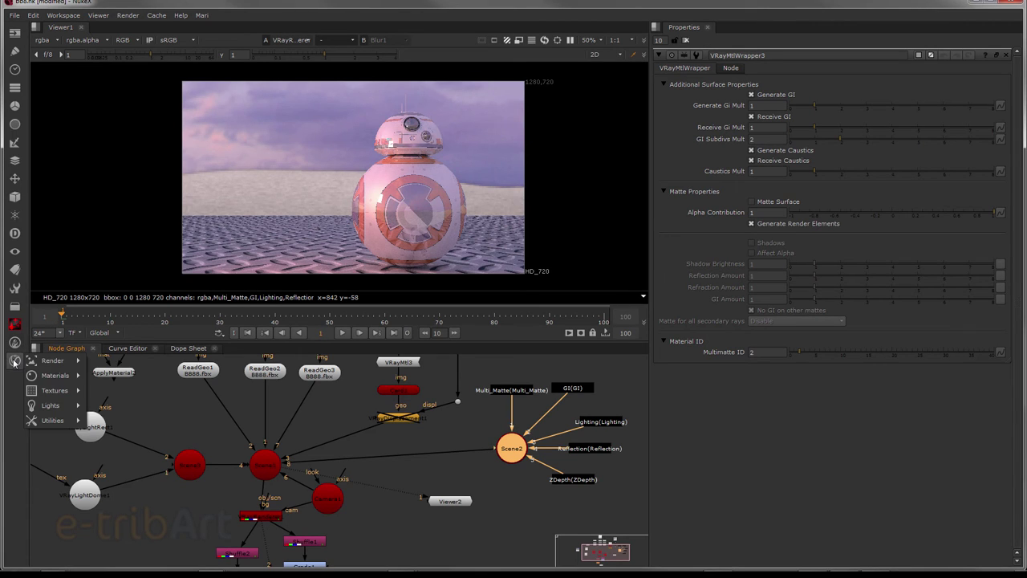
pyautogui.moveTo(40, 363)
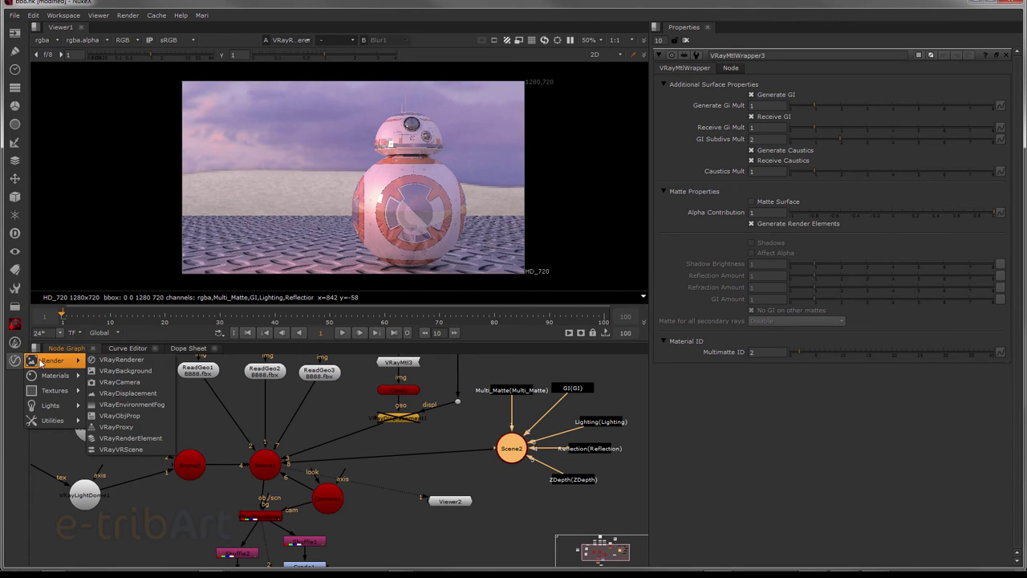
pyautogui.click(129, 439)
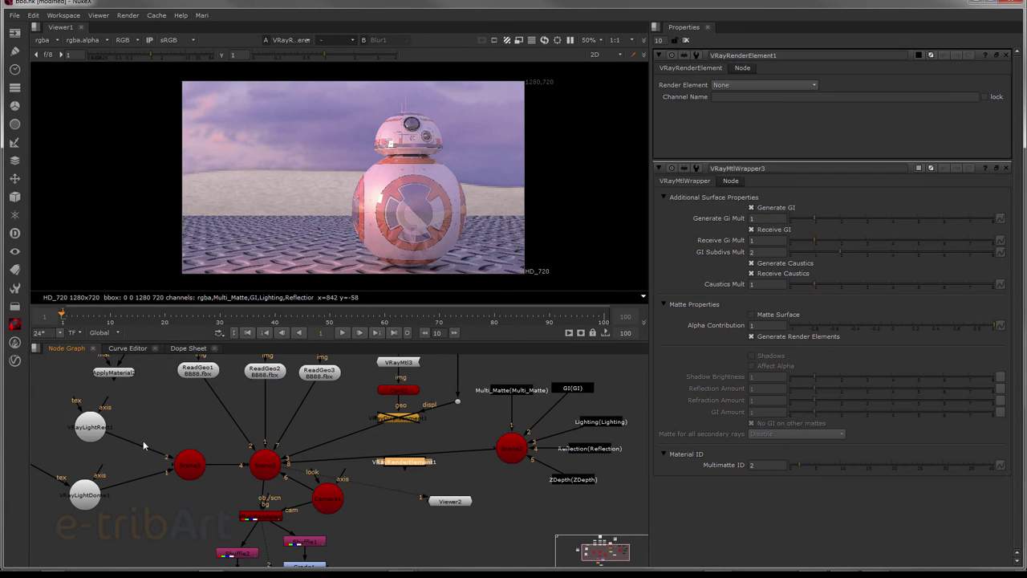
pyautogui.moveTo(400, 468); pyautogui.dragTo(616, 371)
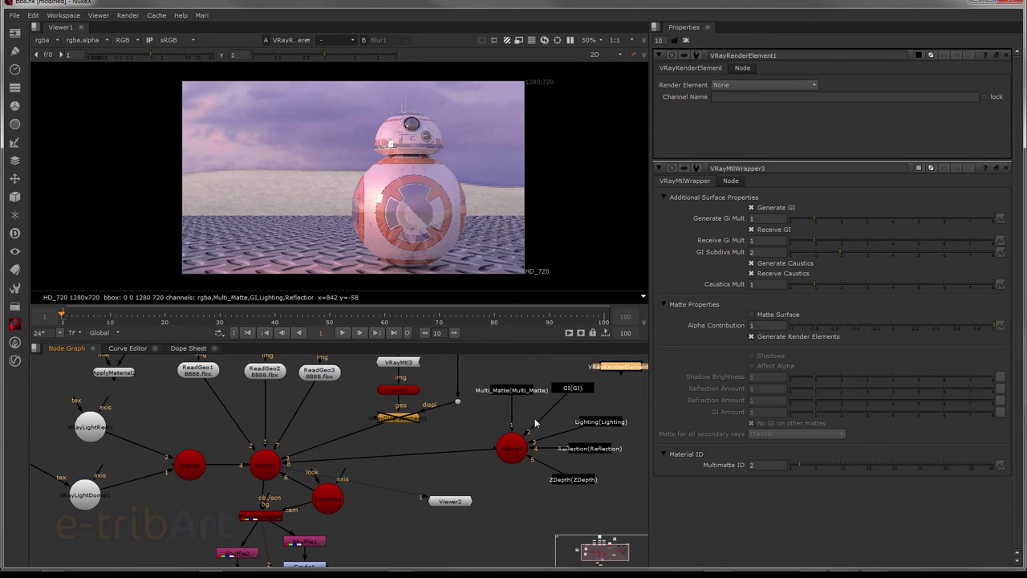
pyautogui.moveTo(536, 423); pyautogui.dragTo(499, 443)
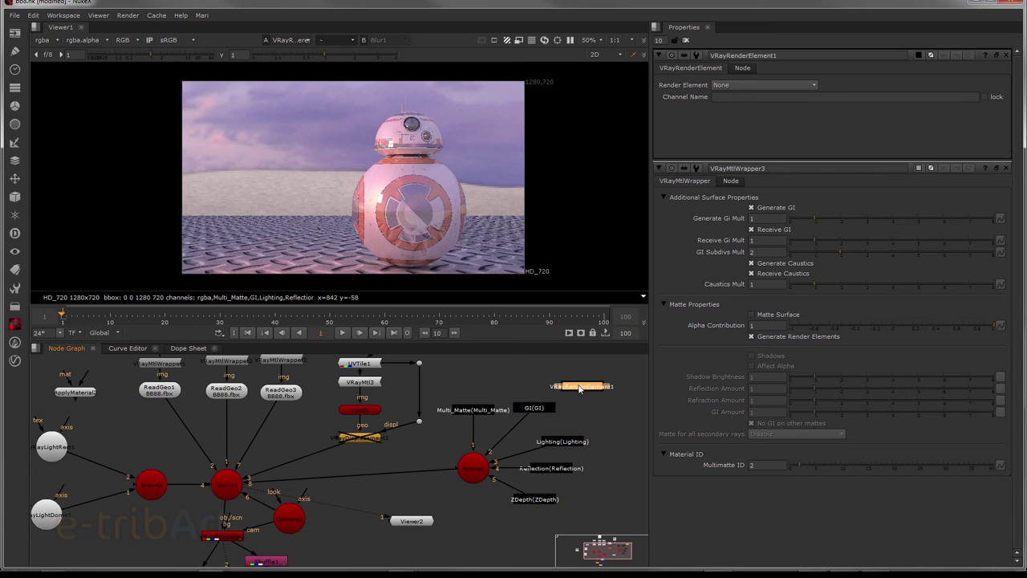
pyautogui.press('Delete')
# Step: Open the Multi_Matte, GI, Lighting, Reflection and ZDepth pass settings, noting ZDepth's Depth White of 500
pyautogui.click(464, 410)
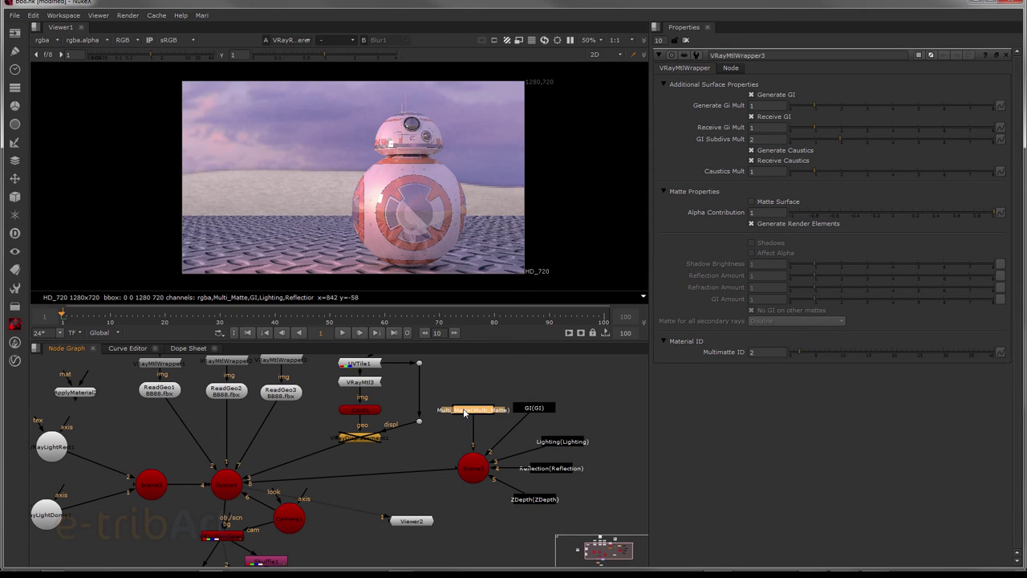
pyautogui.doubleClick(478, 415)
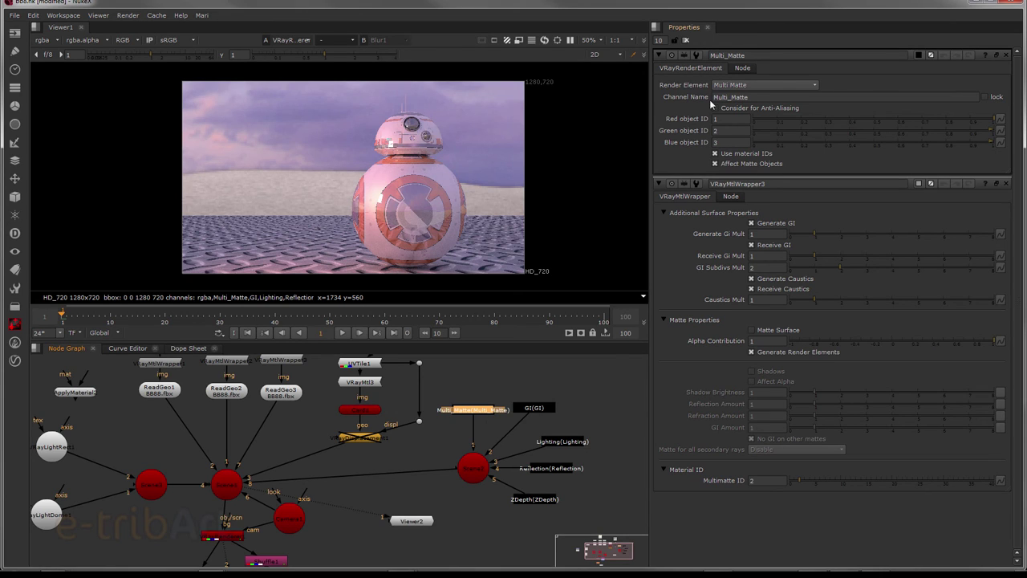
pyautogui.doubleClick(542, 409)
pyautogui.doubleClick(571, 442)
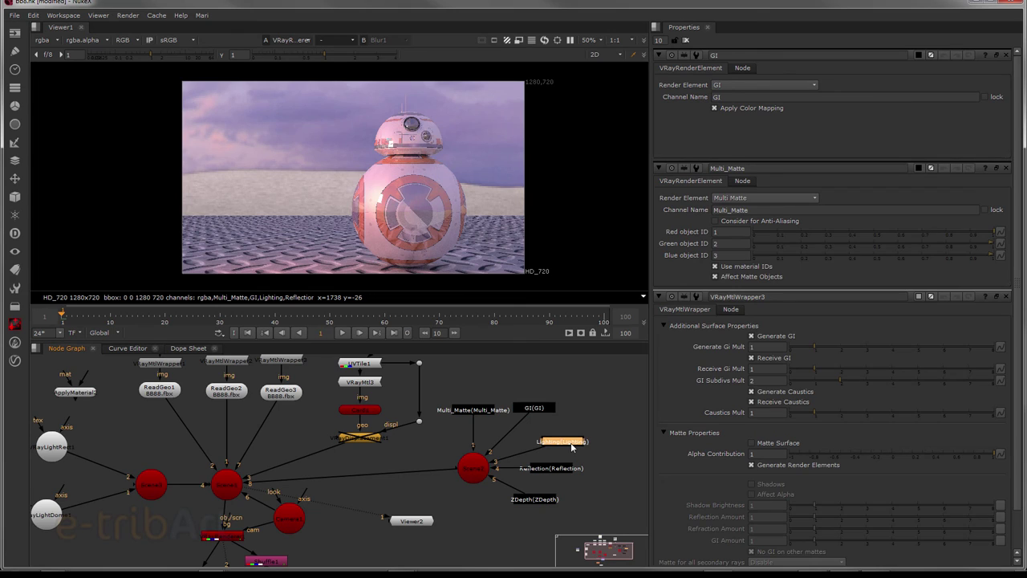
pyautogui.click(732, 90)
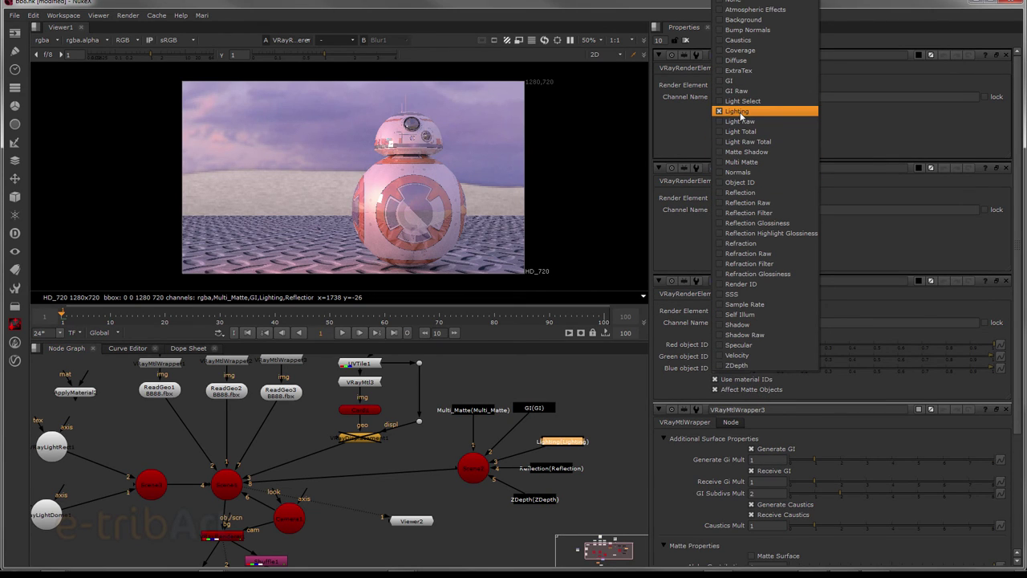
pyautogui.click(740, 113)
pyautogui.doubleClick(551, 469)
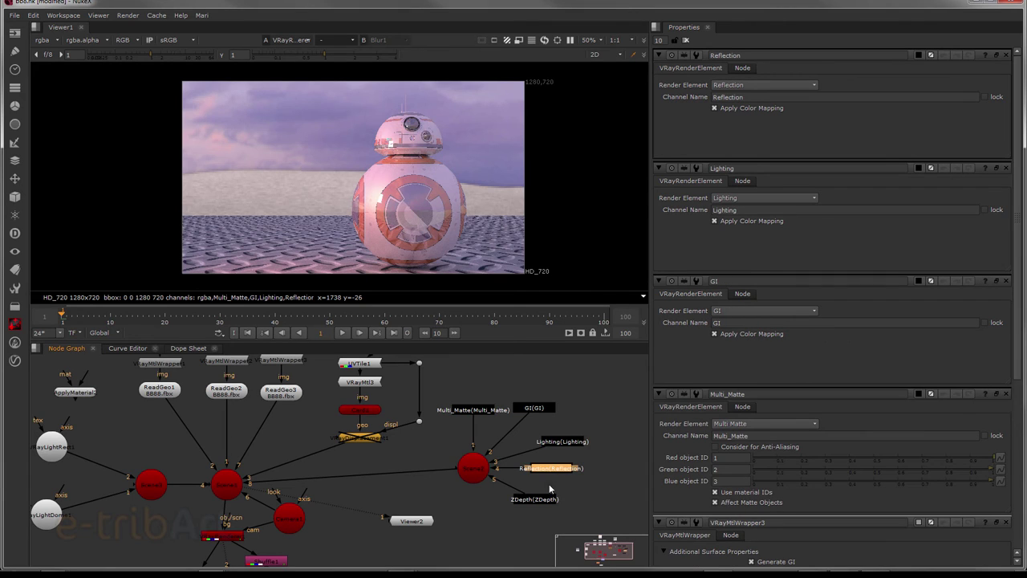
pyautogui.doubleClick(543, 501)
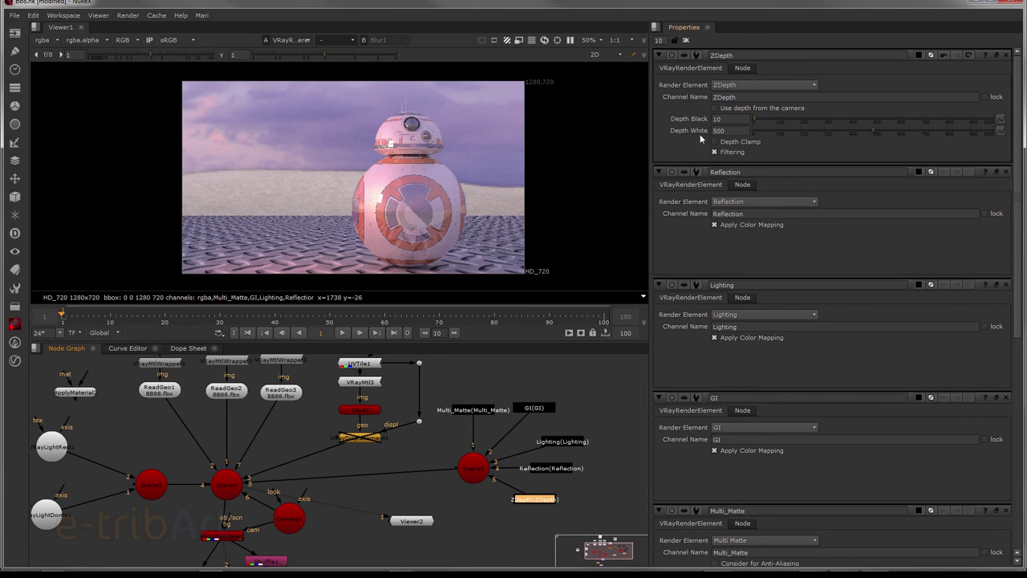
pyautogui.click(723, 131)
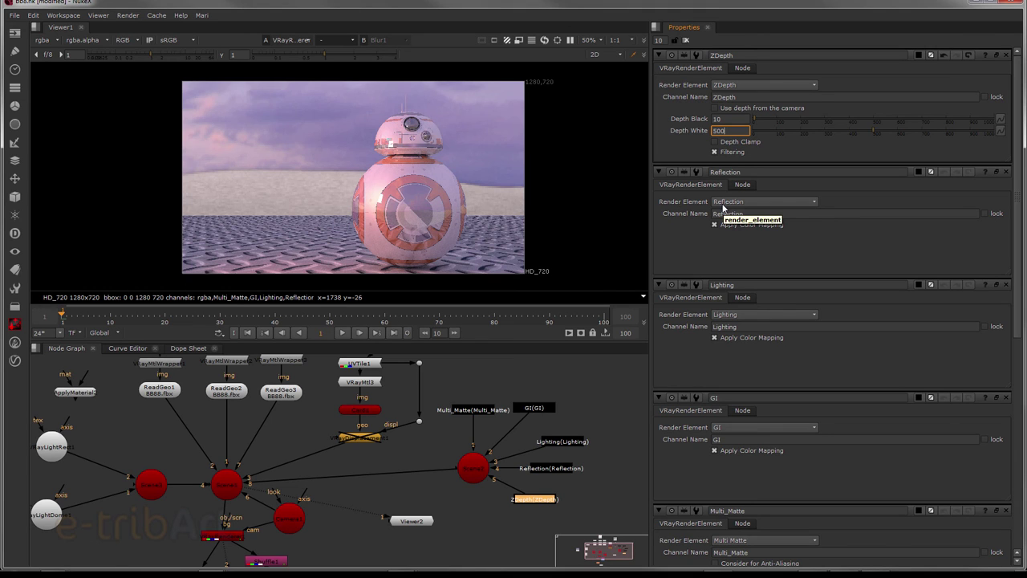
# Step: Bring the Multi_Matte pass settings back to the top of the Properties bin
pyautogui.moveTo(245, 496); pyautogui.dragTo(327, 490)
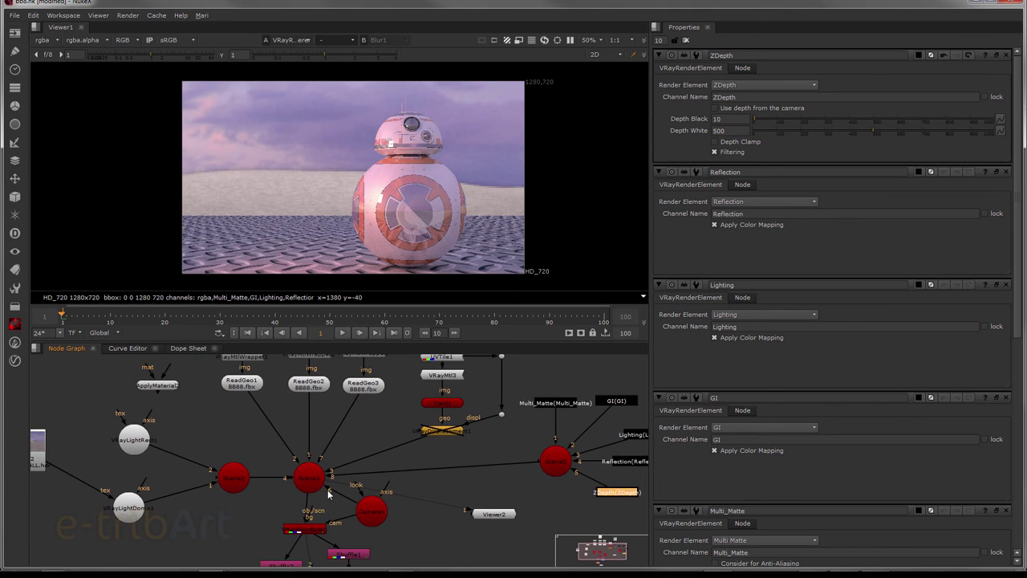
pyautogui.moveTo(610, 488); pyautogui.dragTo(564, 518)
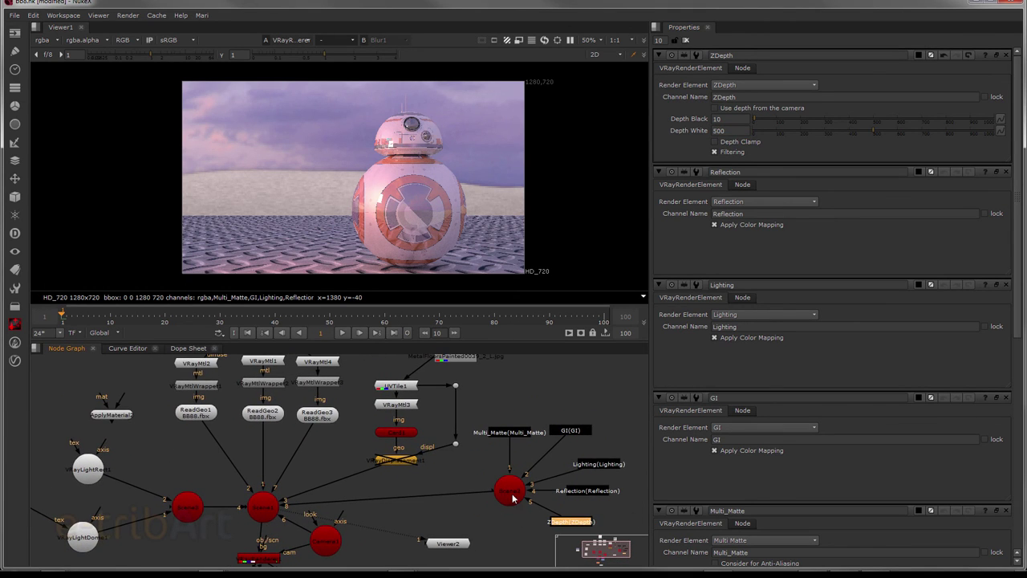
pyautogui.click(510, 431)
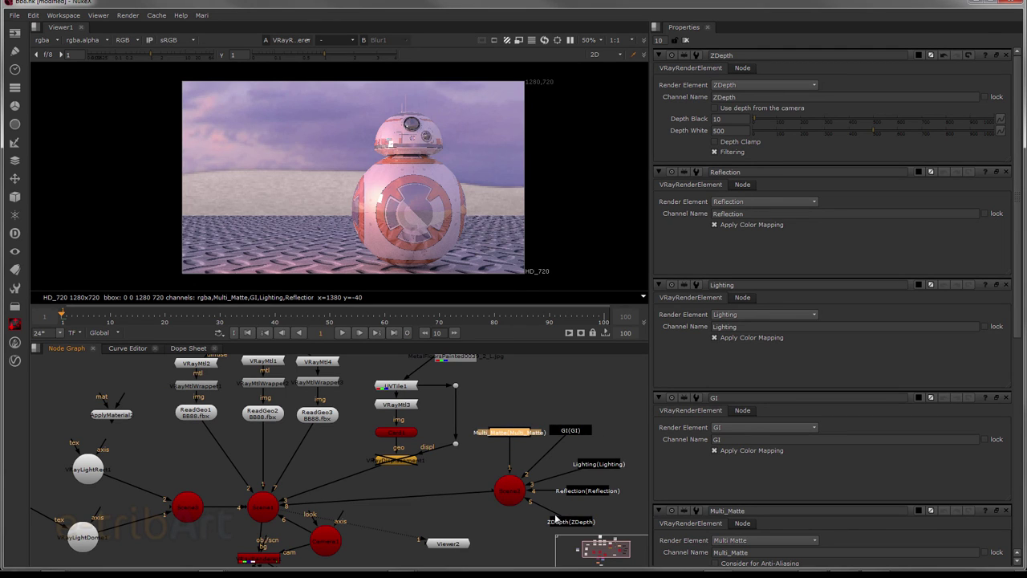
pyautogui.doubleClick(510, 434)
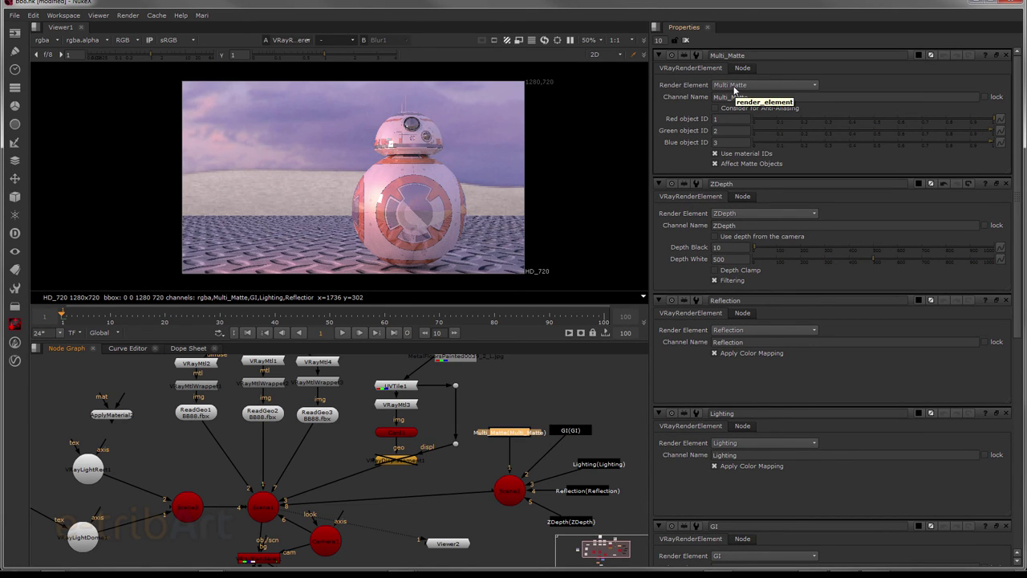
pyautogui.moveTo(332, 452)
pyautogui.mouseDown()
pyautogui.moveTo(387, 411)
pyautogui.moveTo(386, 460)
pyautogui.mouseUp()
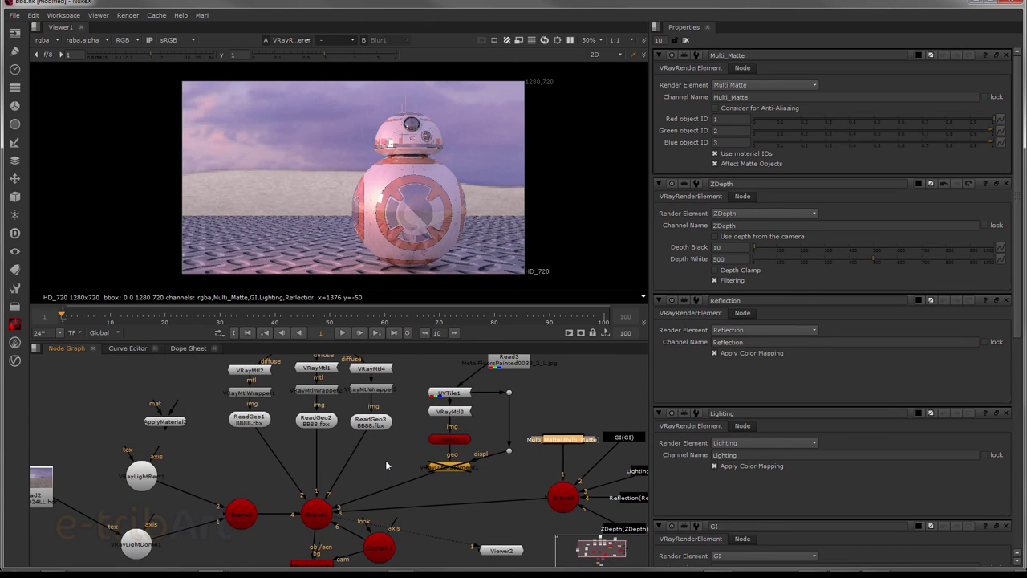
# Step: Select the first material wrapper and browse the V-Ray material list without adding anything
pyautogui.moveTo(295, 452); pyautogui.dragTo(353, 489)
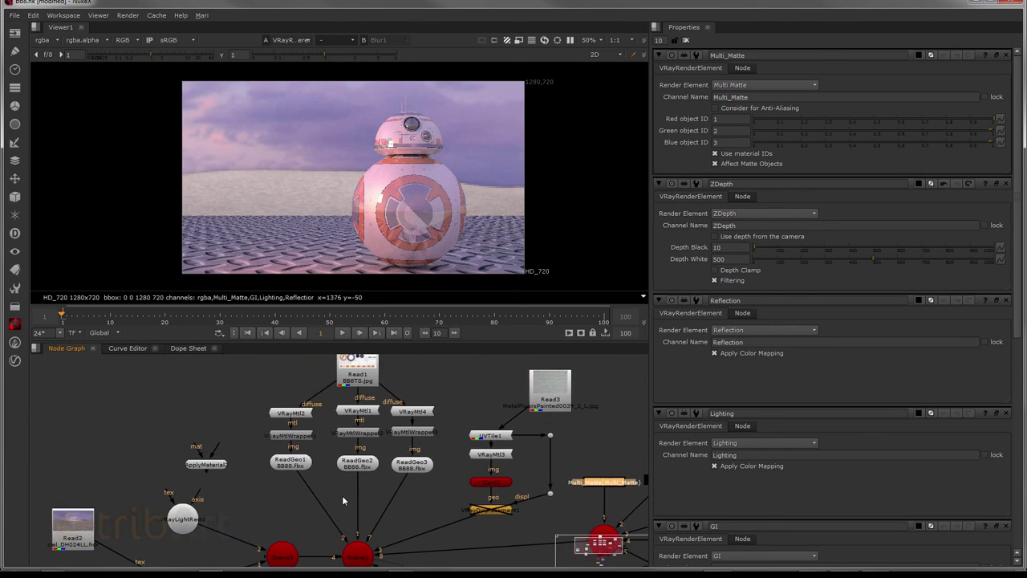
pyautogui.click(312, 408)
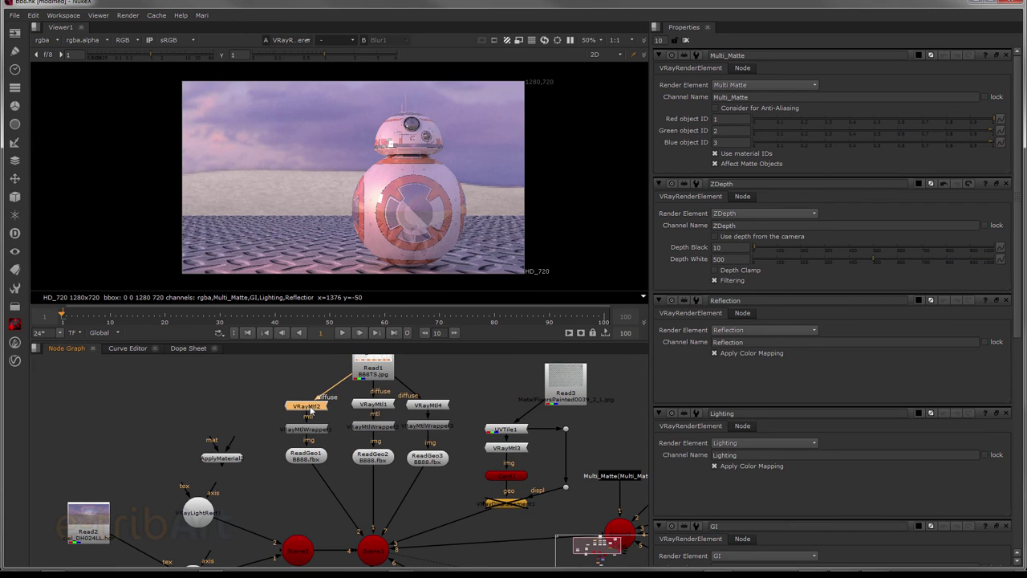
pyautogui.click(301, 431)
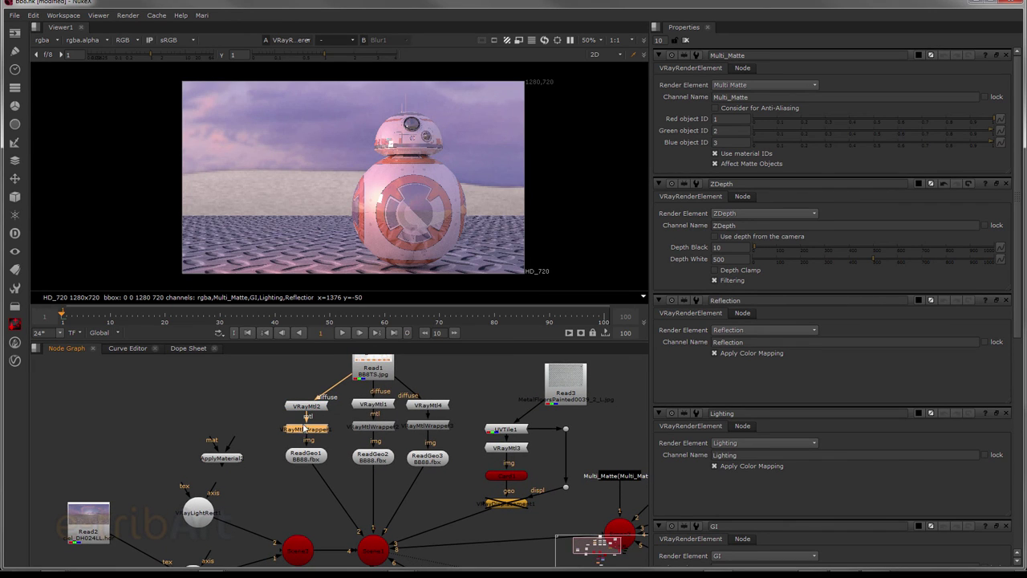
pyautogui.click(14, 361)
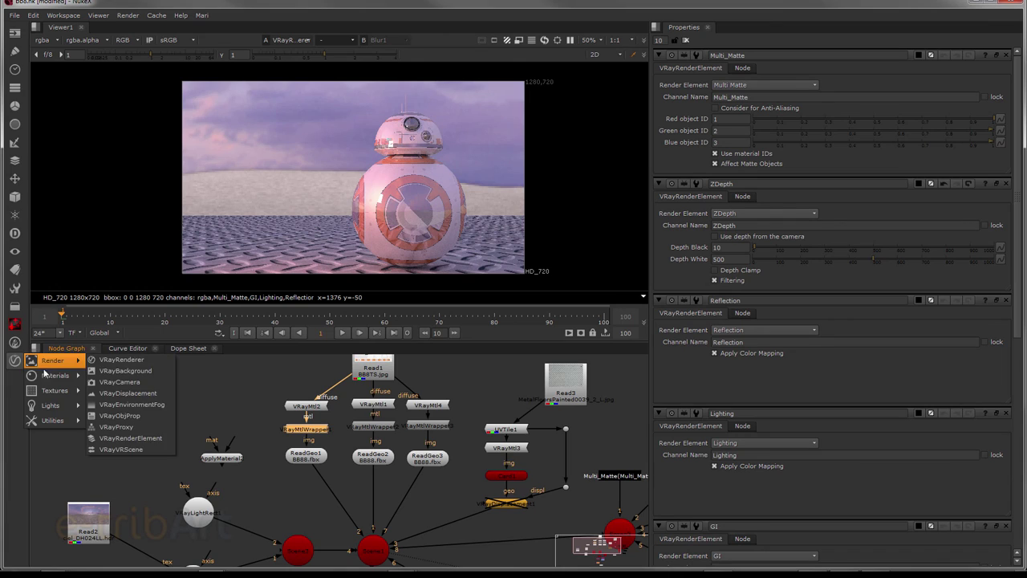
pyautogui.moveTo(48, 377)
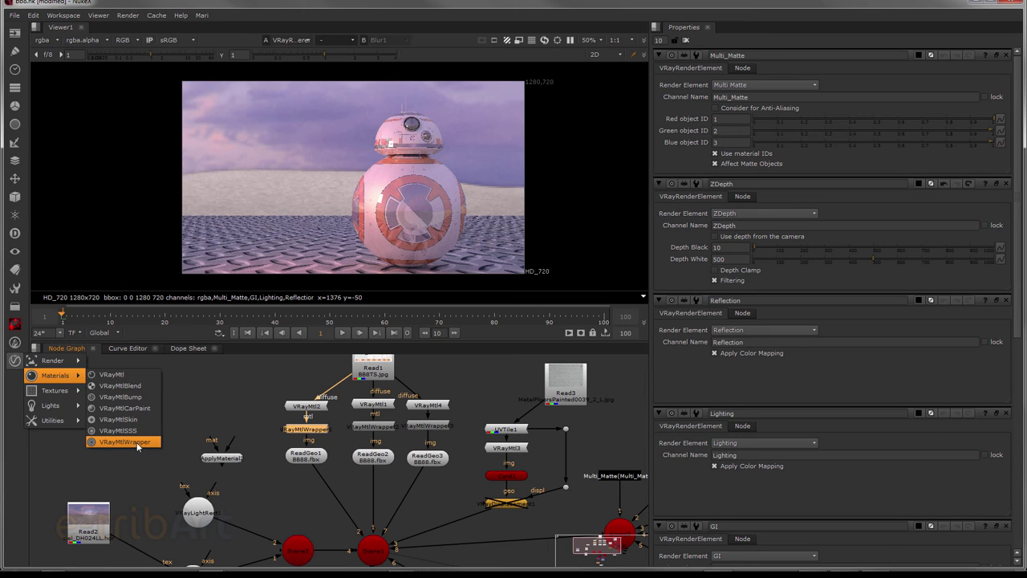
pyautogui.click(232, 417)
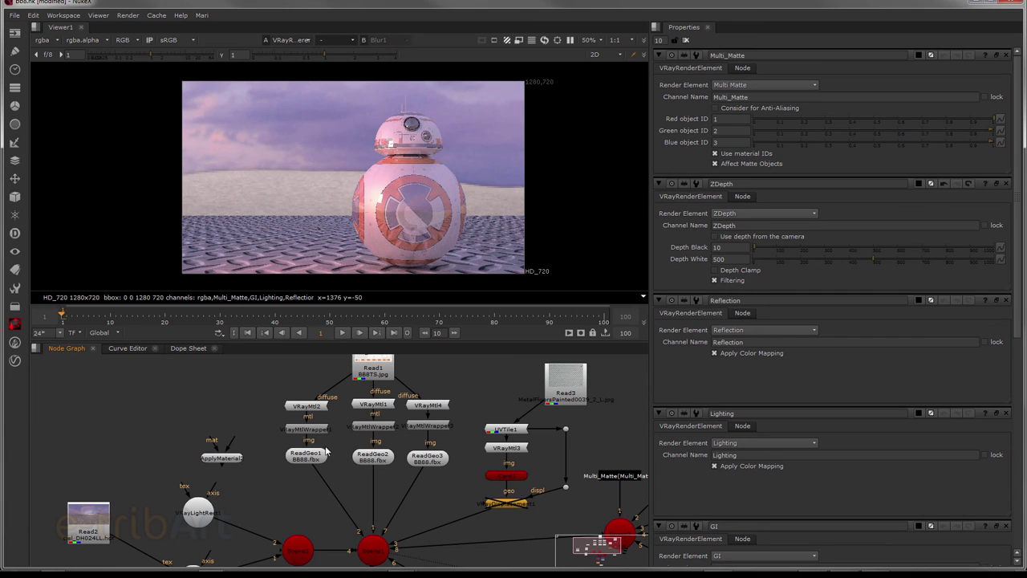
# Step: Open the first material wrapper's settings and check its Multimatte ID of 3
pyautogui.click(312, 434)
pyautogui.click(307, 406)
pyautogui.click(301, 431)
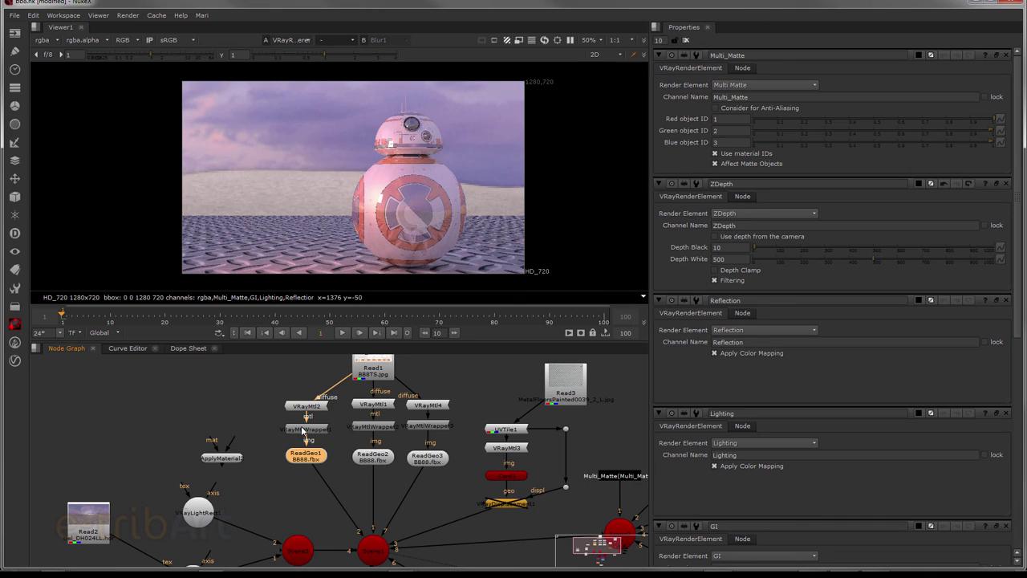
pyautogui.doubleClick(303, 431)
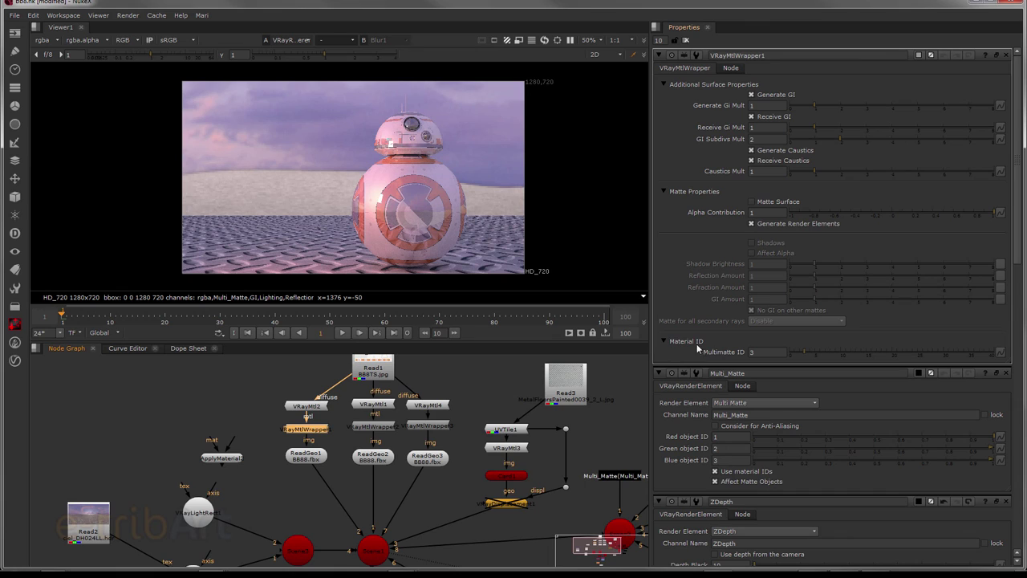
pyautogui.click(769, 352)
# Step: Open the second and third material wrappers' settings, then the Multi_Matte render element's settings
pyautogui.doubleClick(373, 427)
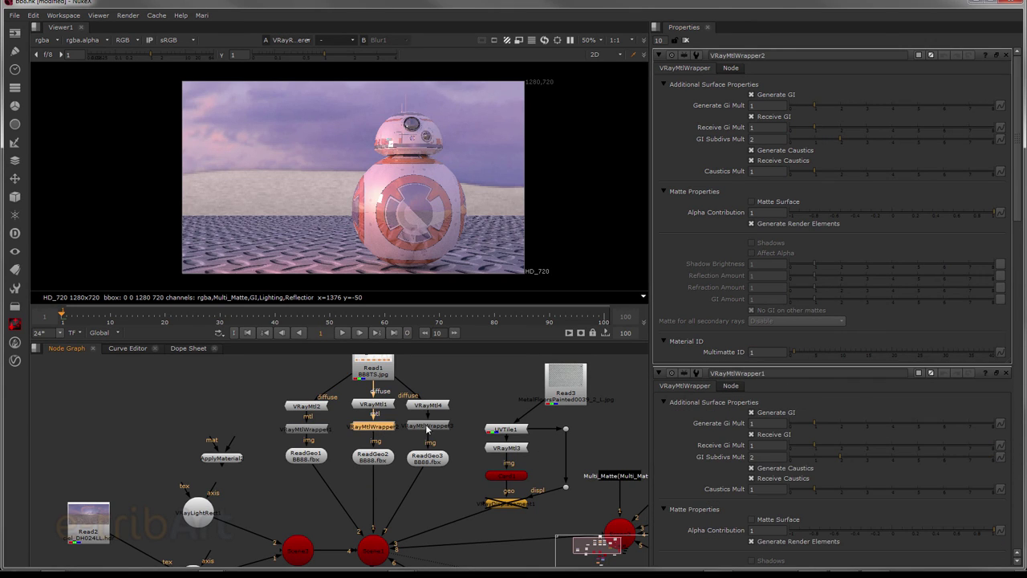
pyautogui.doubleClick(429, 426)
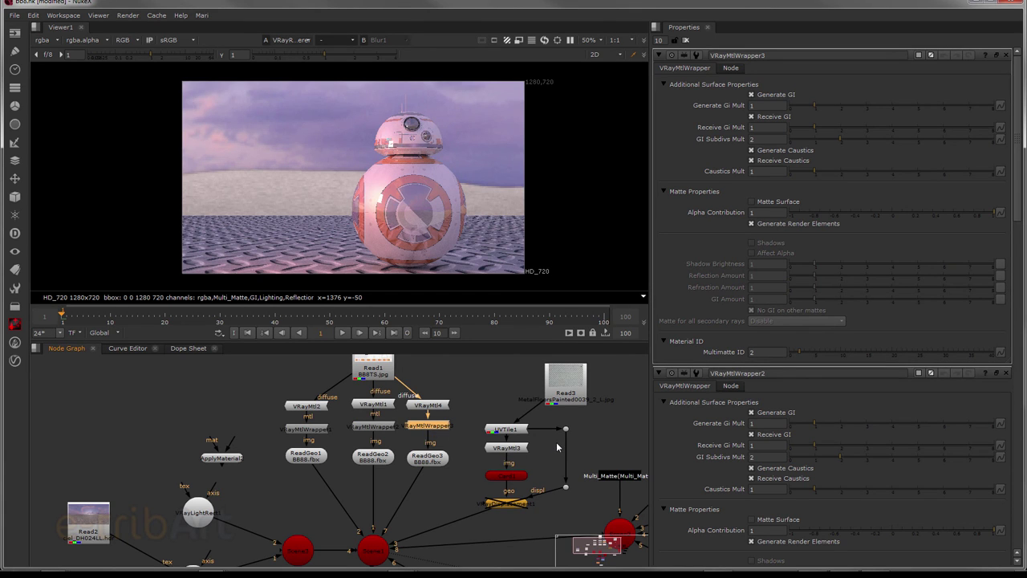
pyautogui.moveTo(525, 447)
pyautogui.mouseDown()
pyautogui.moveTo(448, 446)
pyautogui.moveTo(486, 387)
pyautogui.mouseUp()
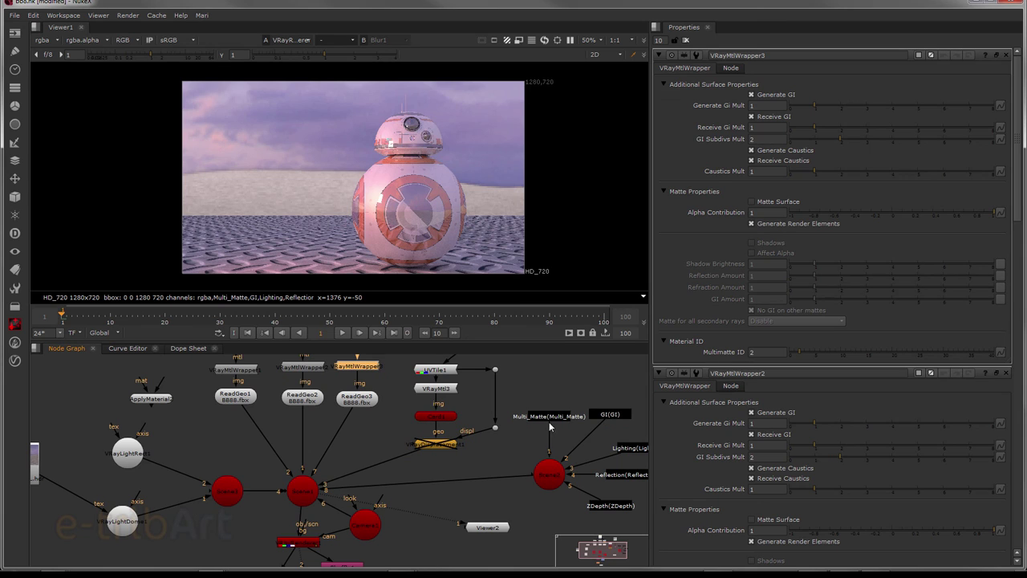
pyautogui.doubleClick(549, 419)
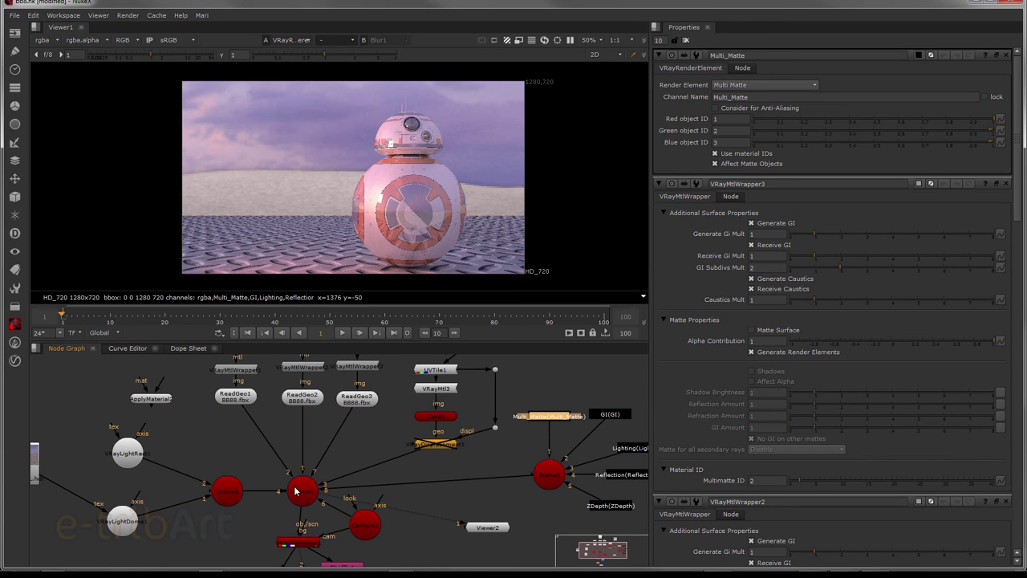
# Step: Select the VRayRenderer and Viewer1 nodes and show the viewer's list of channel layers
pyautogui.moveTo(307, 492); pyautogui.dragTo(340, 430)
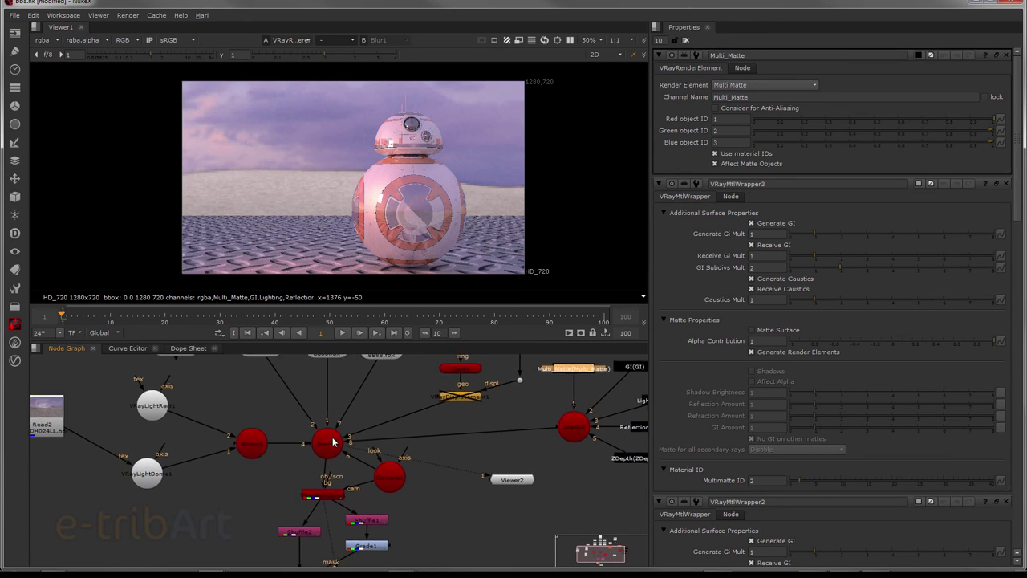
pyautogui.click(340, 482)
pyautogui.moveTo(353, 517); pyautogui.dragTo(341, 442)
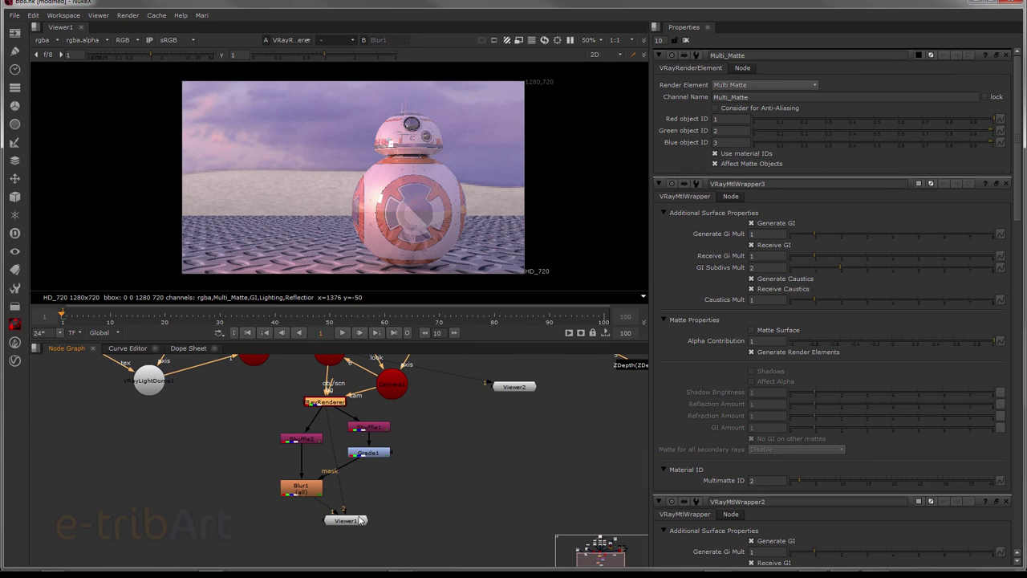
pyautogui.click(359, 520)
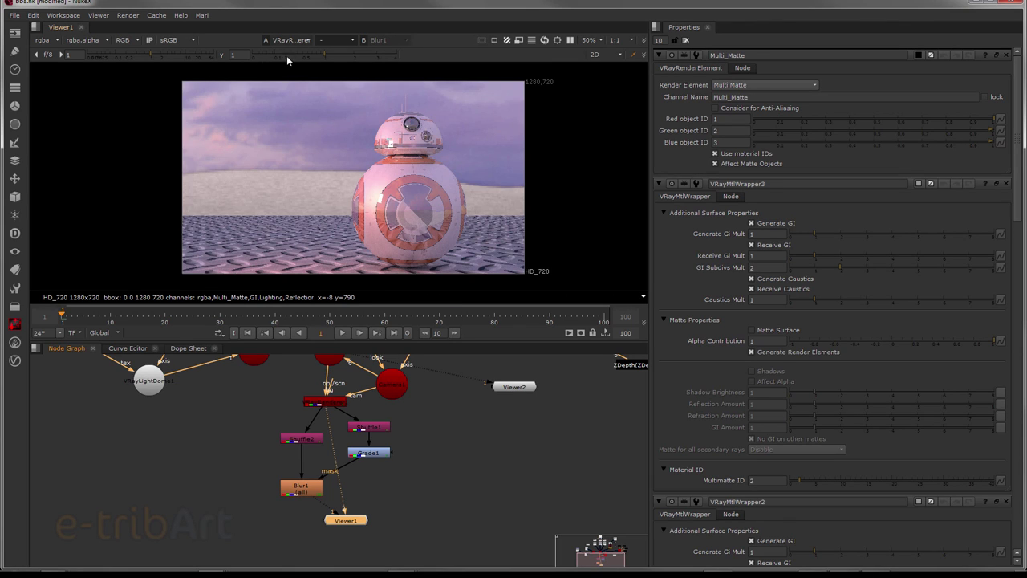
pyautogui.click(45, 40)
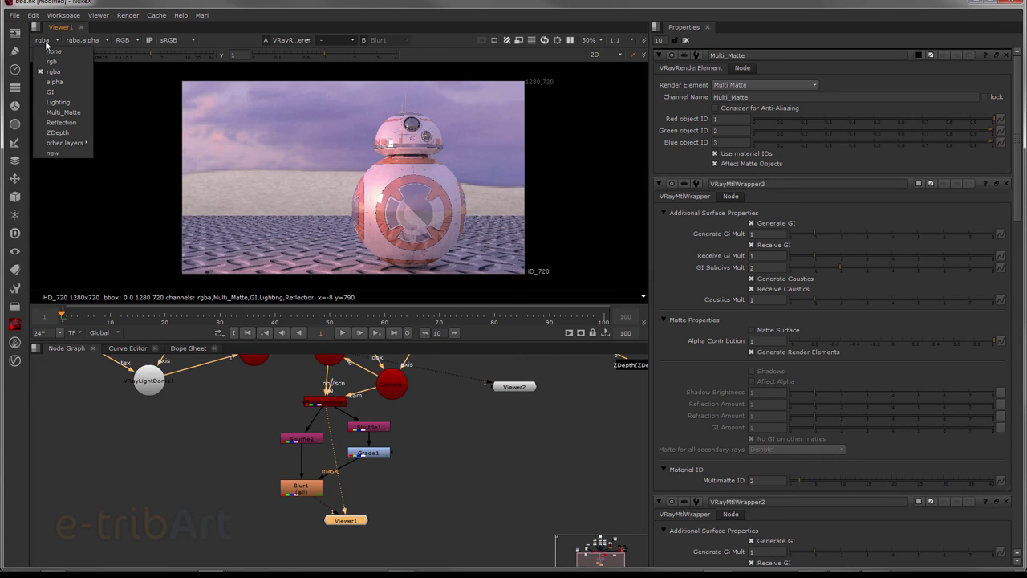
# Step: Show the Multi_Matte pass in the viewer and check the Multi_Matte node's red and blue object IDs
pyautogui.click(67, 111)
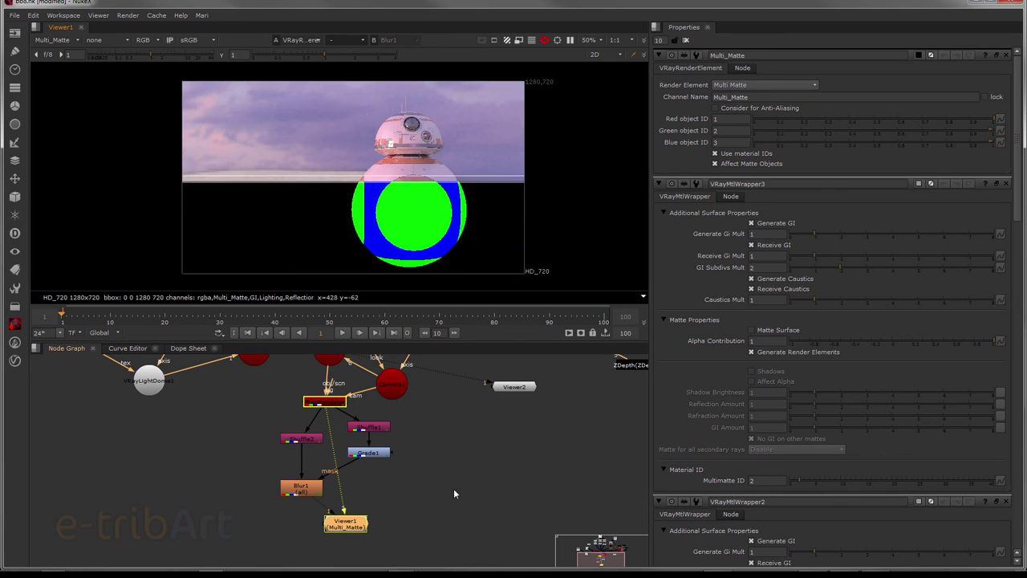
pyautogui.click(471, 437)
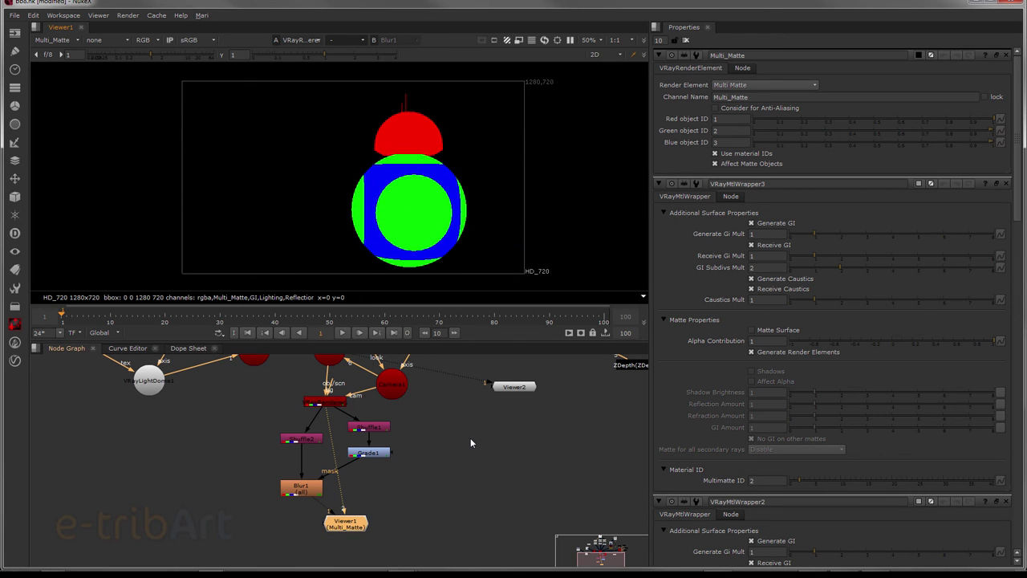
pyautogui.moveTo(470, 437); pyautogui.dragTo(324, 564)
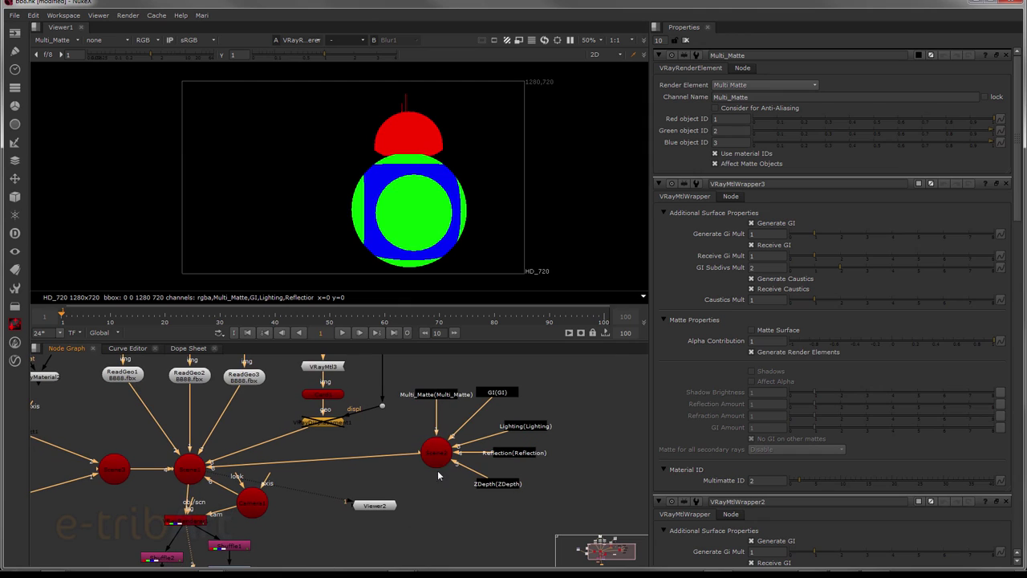
pyautogui.click(439, 395)
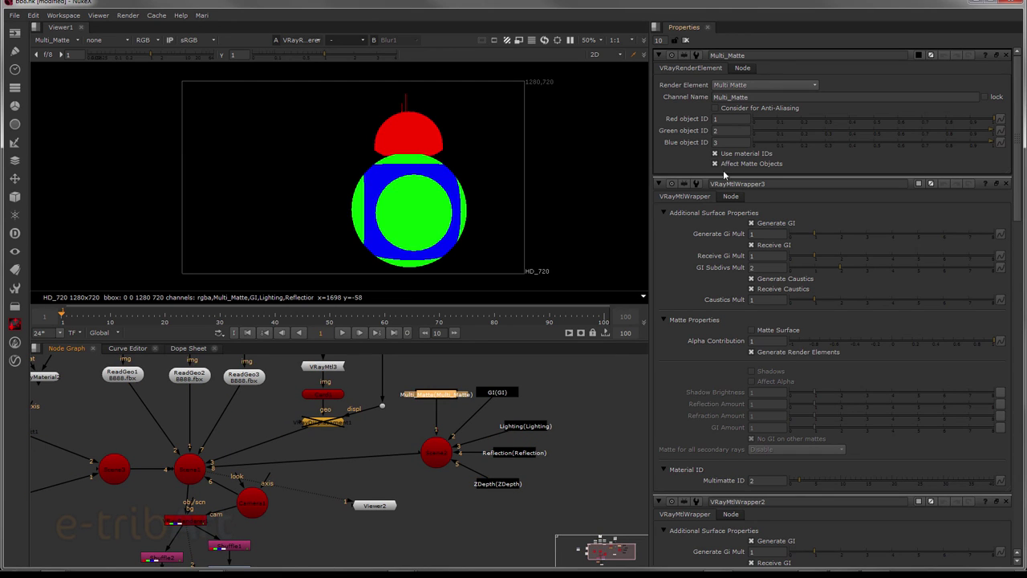
pyautogui.click(720, 120)
pyautogui.click(722, 142)
# Step: Nudge the Multi_Matte node slightly upward and select the Scene1 node
pyautogui.moveTo(353, 439); pyautogui.dragTo(450, 431)
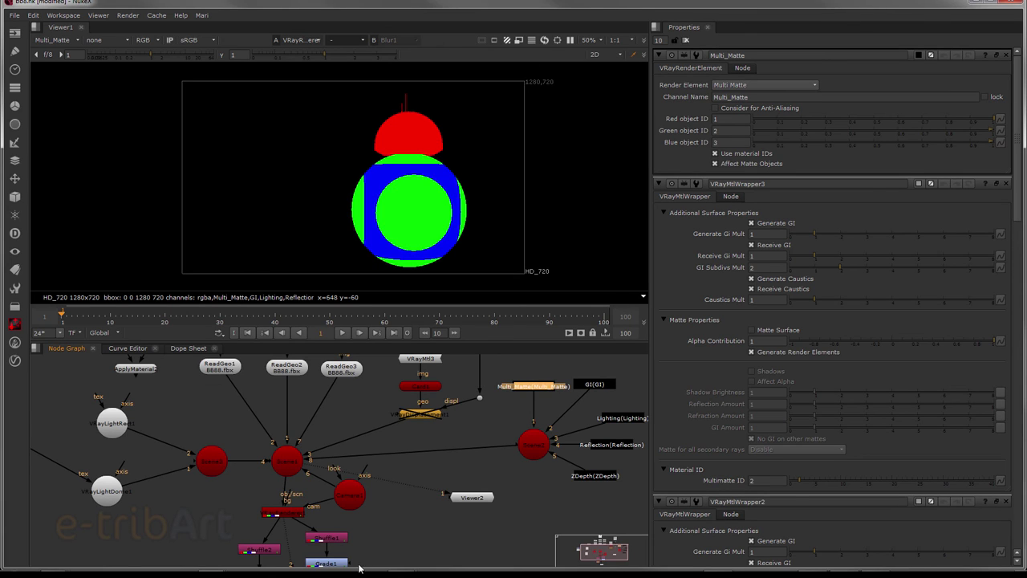
pyautogui.moveTo(406, 499)
pyautogui.mouseDown()
pyautogui.moveTo(462, 444)
pyautogui.moveTo(365, 514)
pyautogui.mouseUp()
pyautogui.moveTo(522, 384); pyautogui.dragTo(518, 374)
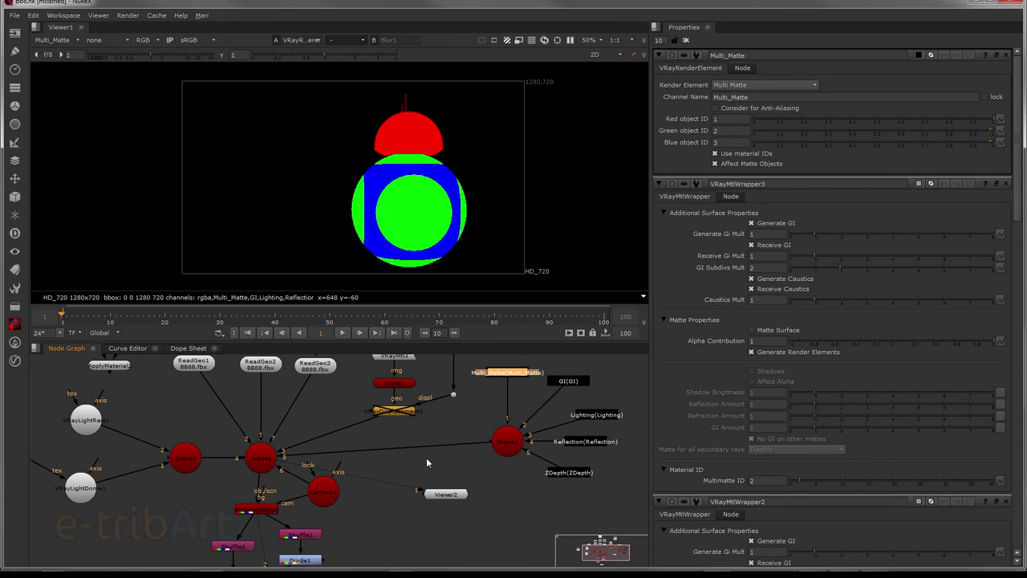
pyautogui.scroll(-3, 427, 458)
pyautogui.moveTo(437, 460)
pyautogui.mouseDown()
pyautogui.moveTo(439, 450)
pyautogui.moveTo(414, 457)
pyautogui.mouseUp()
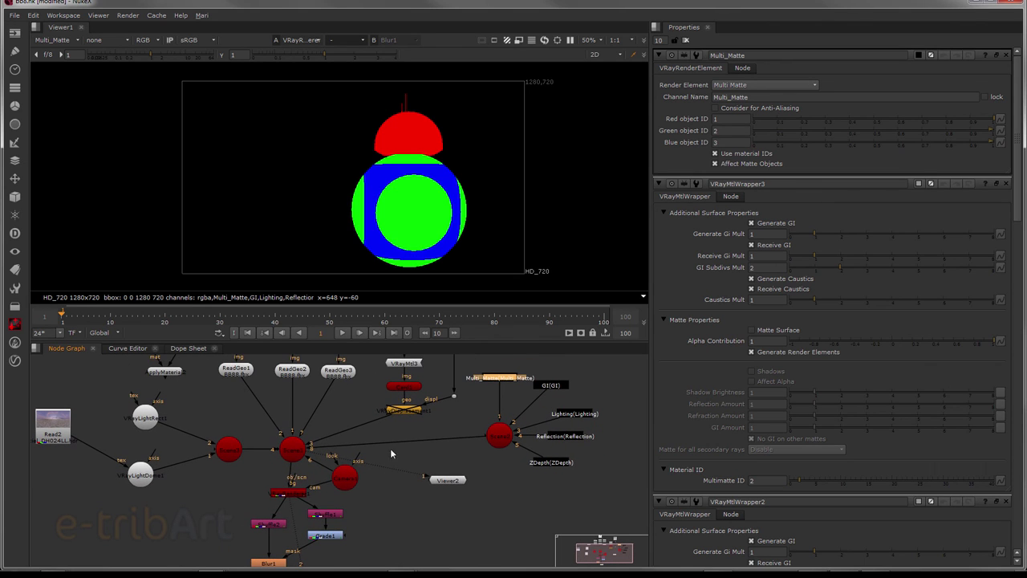
pyautogui.click(290, 453)
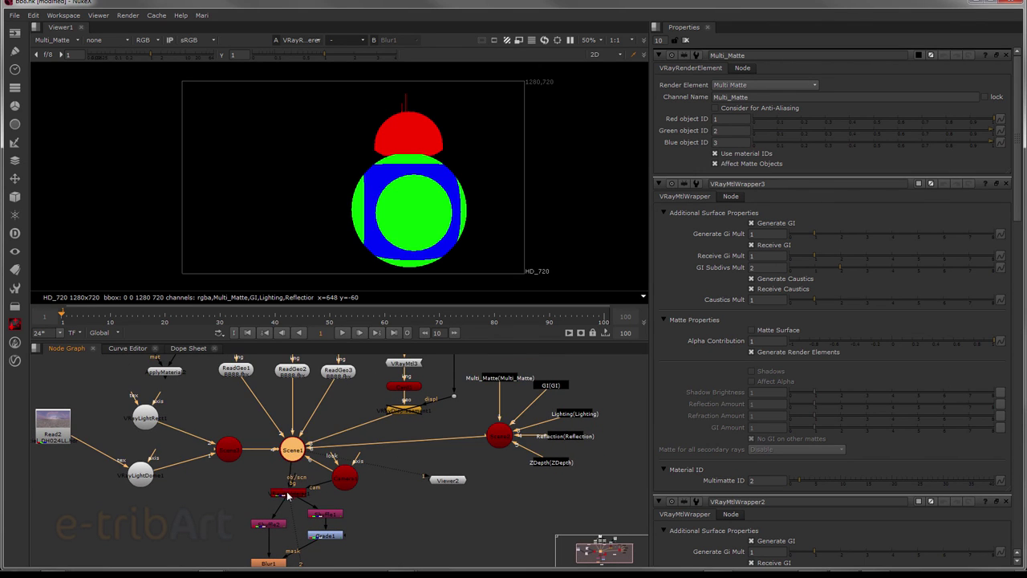
pyautogui.click(61, 41)
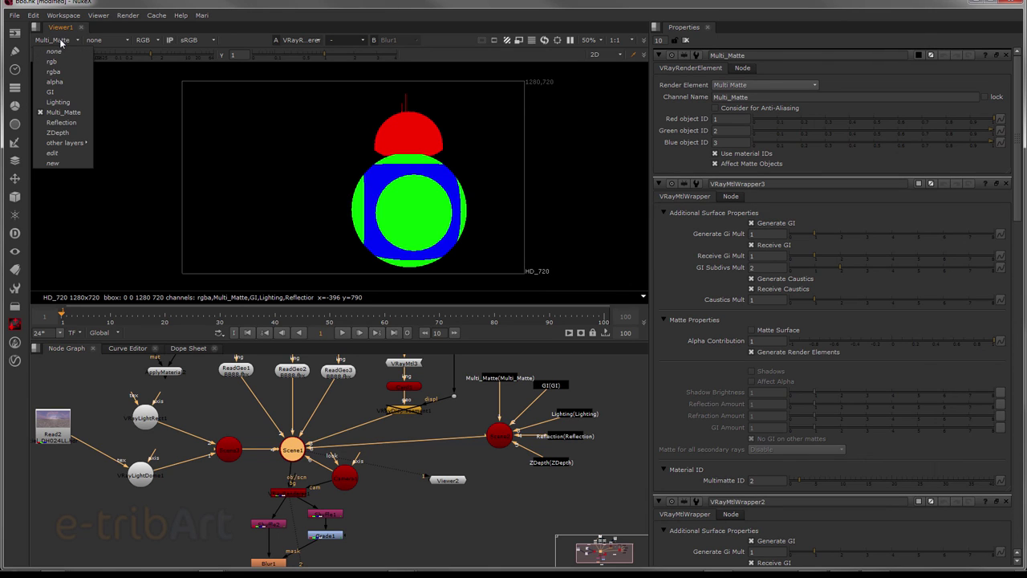
# Step: Step the viewer through the GI, Lighting, Reflection and ZDepth passes
pyautogui.click(63, 92)
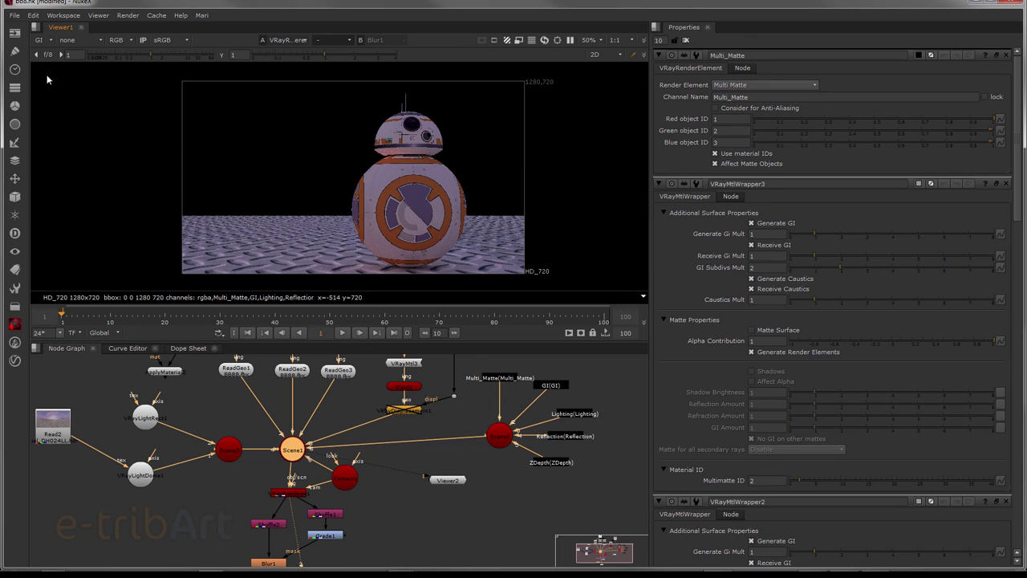
pyautogui.click(41, 40)
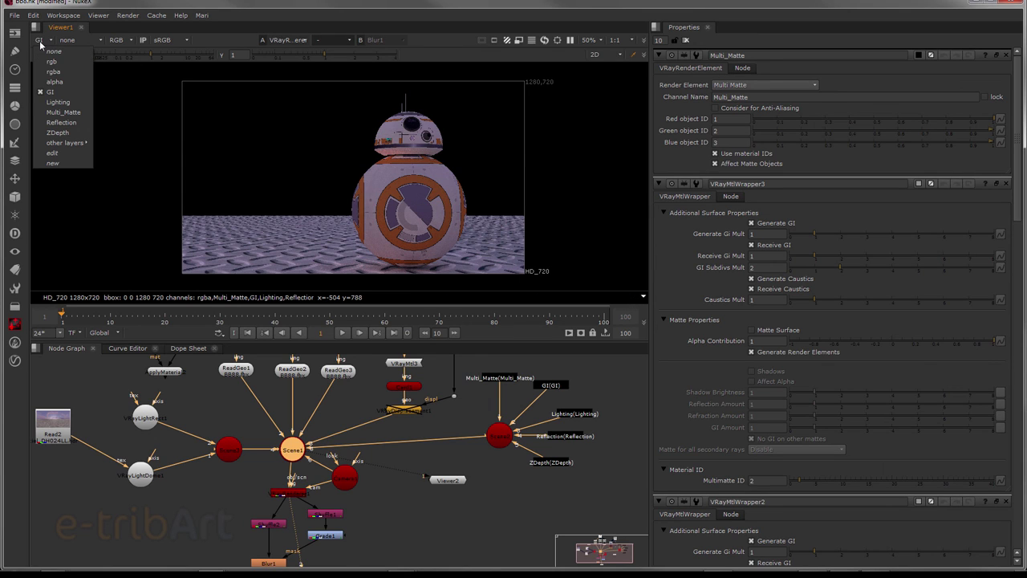
pyautogui.click(54, 103)
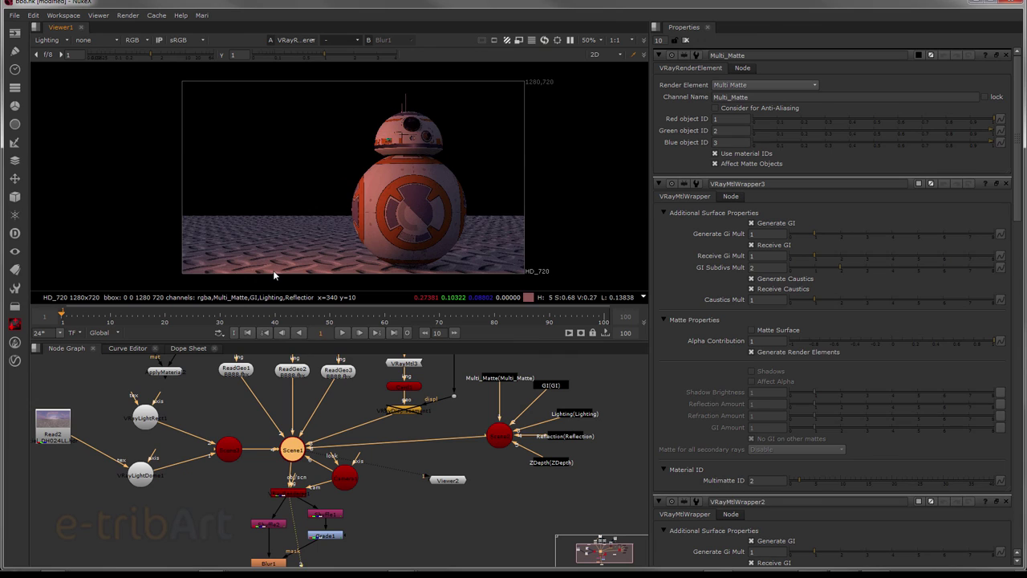
pyautogui.click(51, 40)
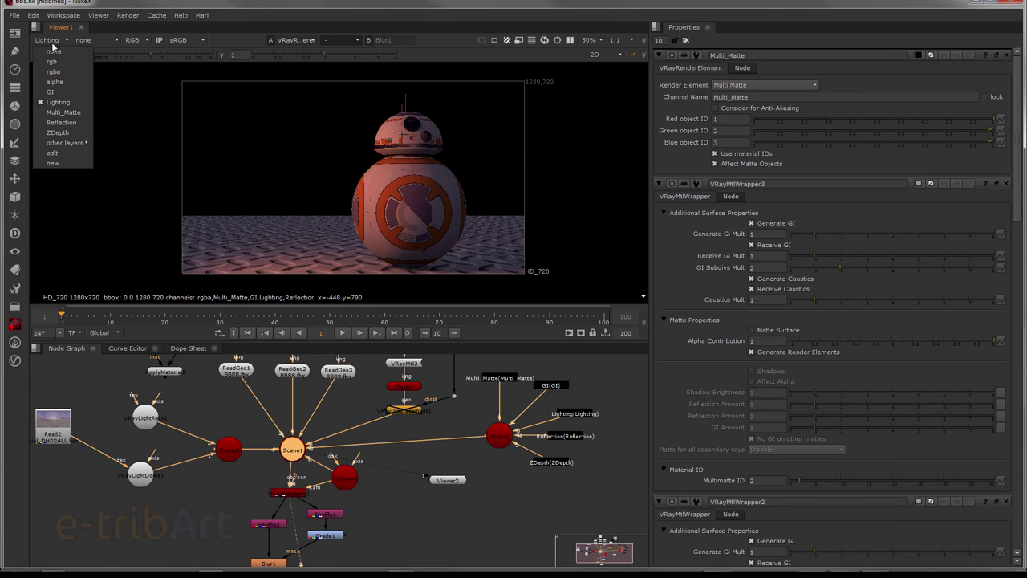
pyautogui.click(61, 122)
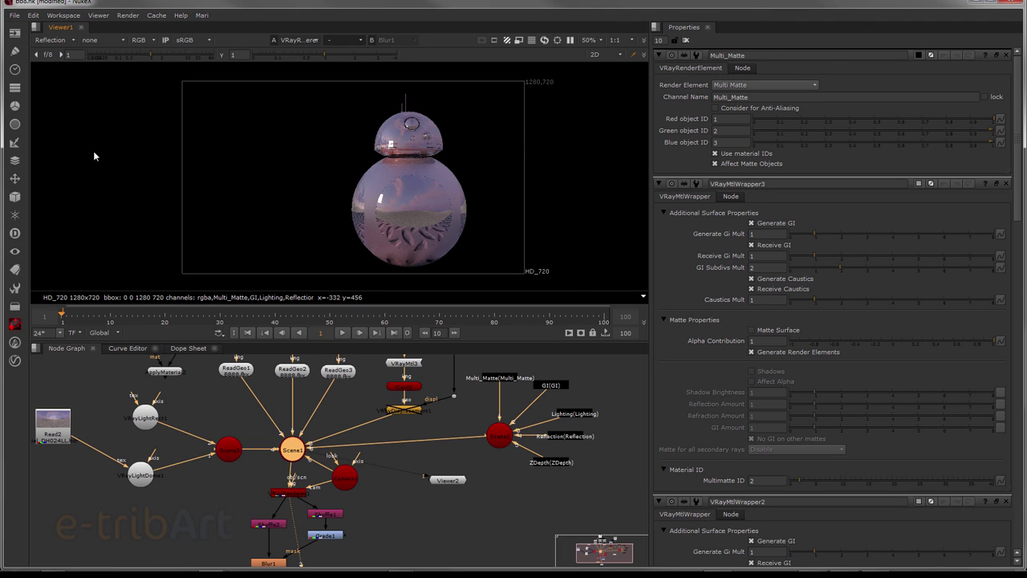
pyautogui.click(53, 41)
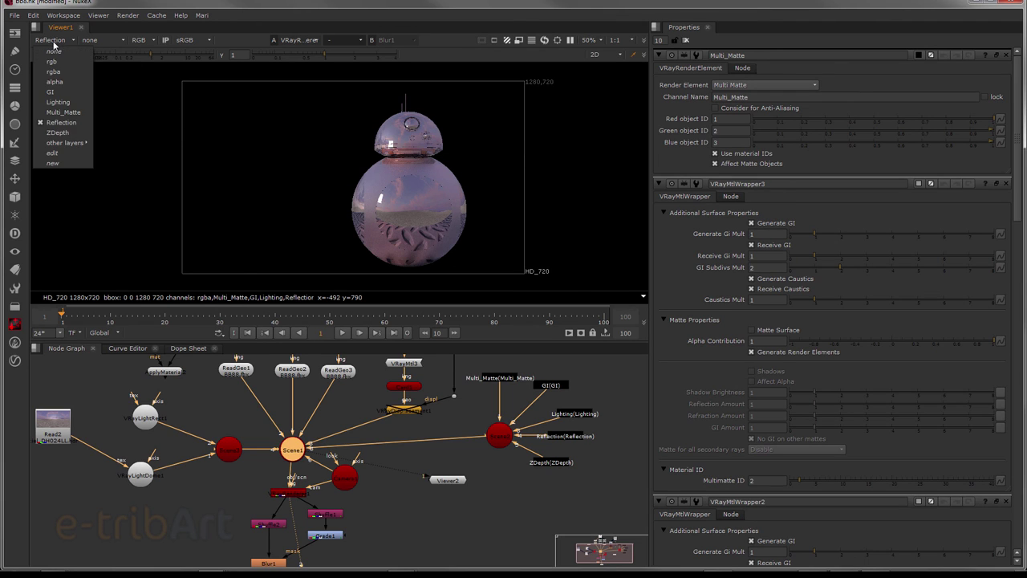
pyautogui.click(71, 135)
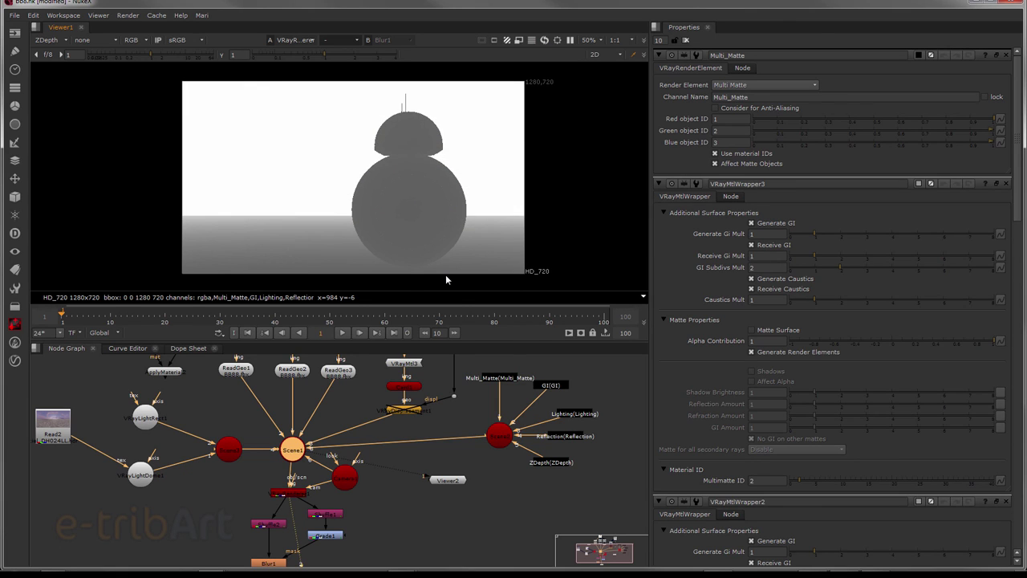
pyautogui.click(45, 41)
# Step: Return the viewer to the rgba layer and zoom in on the Shuffle, Grade and Blur nodes
pyautogui.click(53, 72)
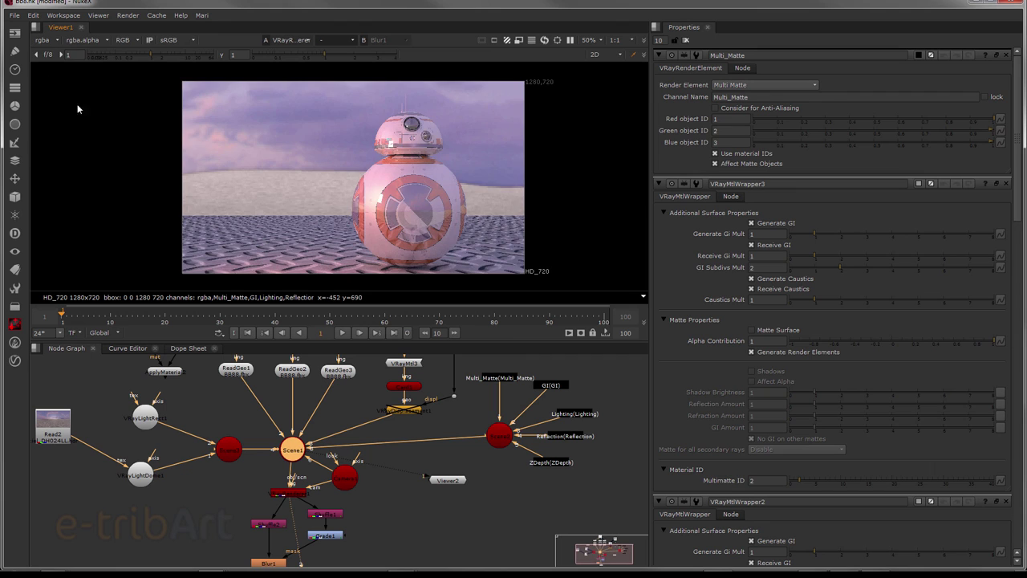
pyautogui.moveTo(331, 446); pyautogui.dragTo(428, 440)
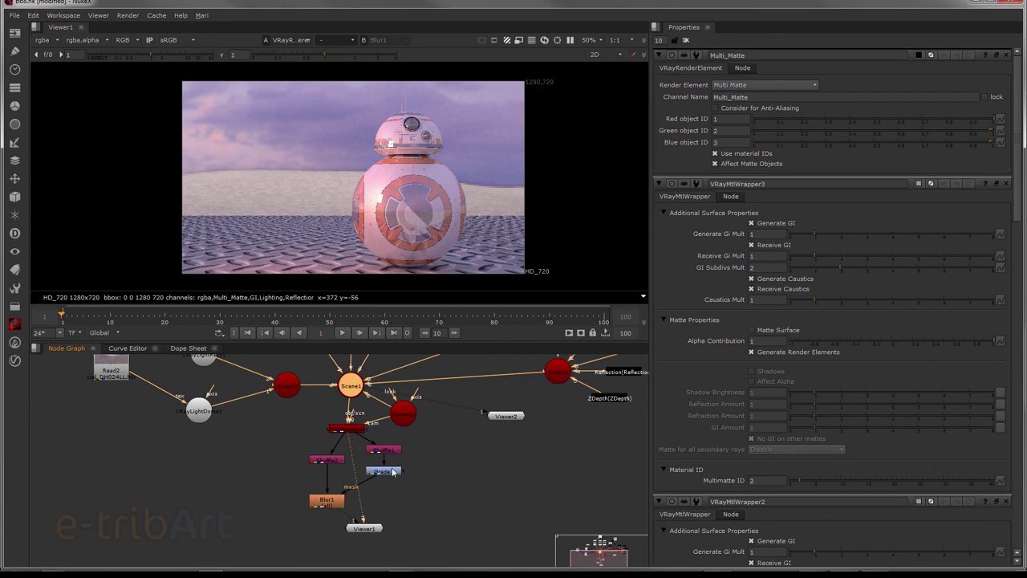
pyautogui.scroll(2, 421, 466)
pyautogui.scroll(2, 419, 478)
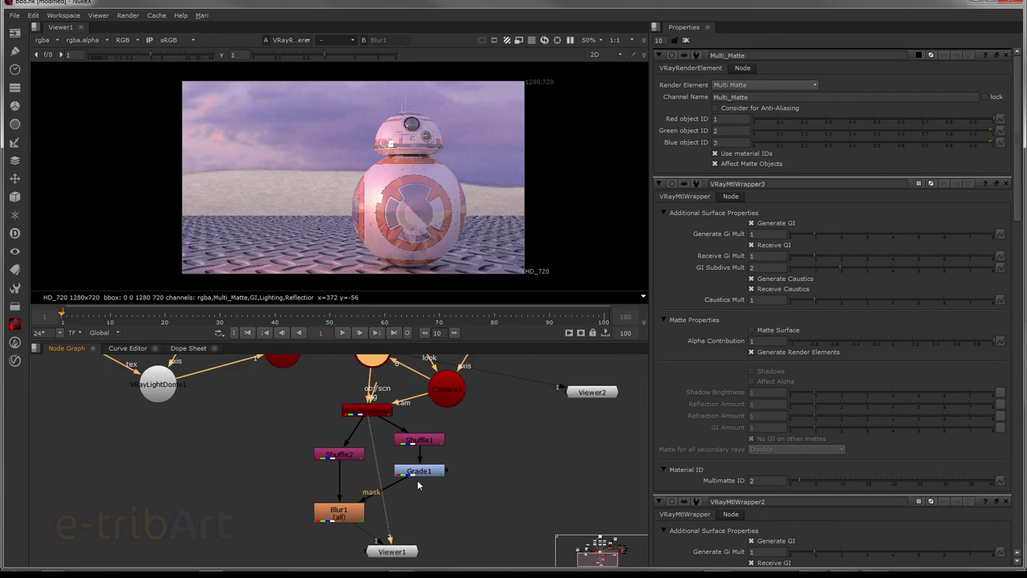
pyautogui.scroll(2, 417, 480)
pyautogui.scroll(1, 419, 474)
pyautogui.scroll(1, 384, 488)
# Step: View Shuffle2, Shuffle1 and Grade1 outputs in turn and open Grade1's settings
pyautogui.click(350, 460)
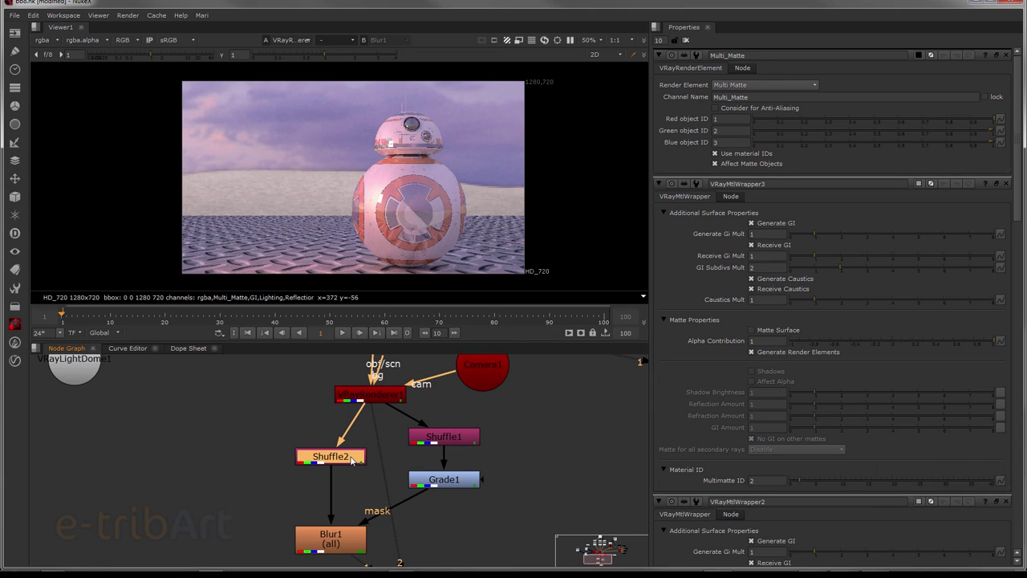
pyautogui.moveTo(350, 494); pyautogui.dragTo(340, 447)
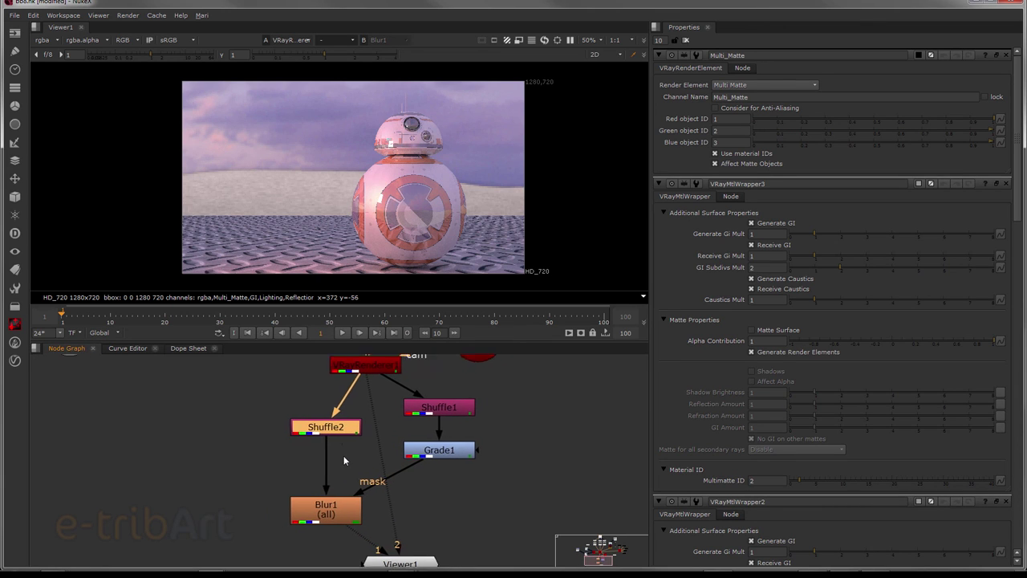
pyautogui.moveTo(336, 411); pyautogui.dragTo(343, 393)
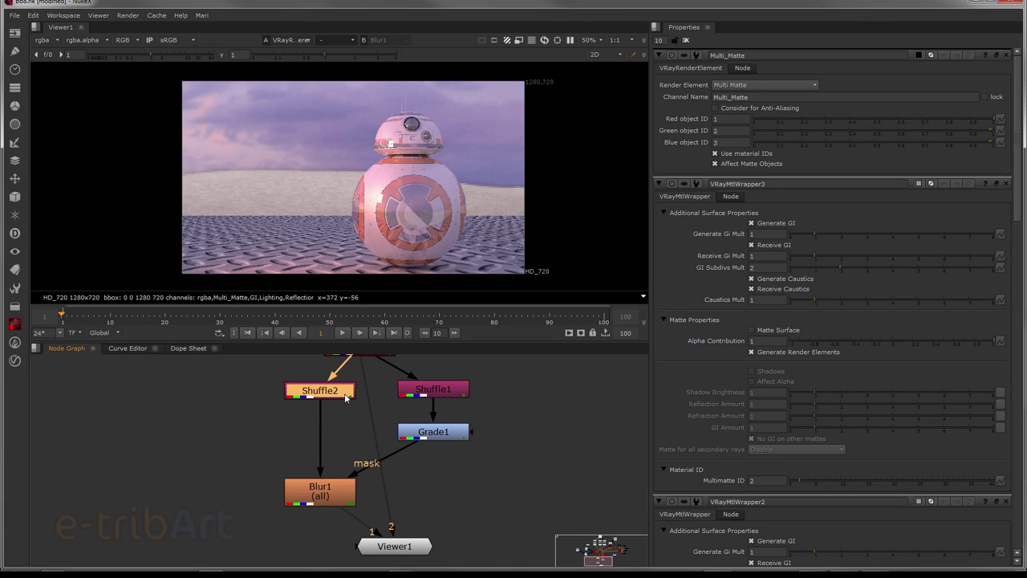
pyautogui.press('2')
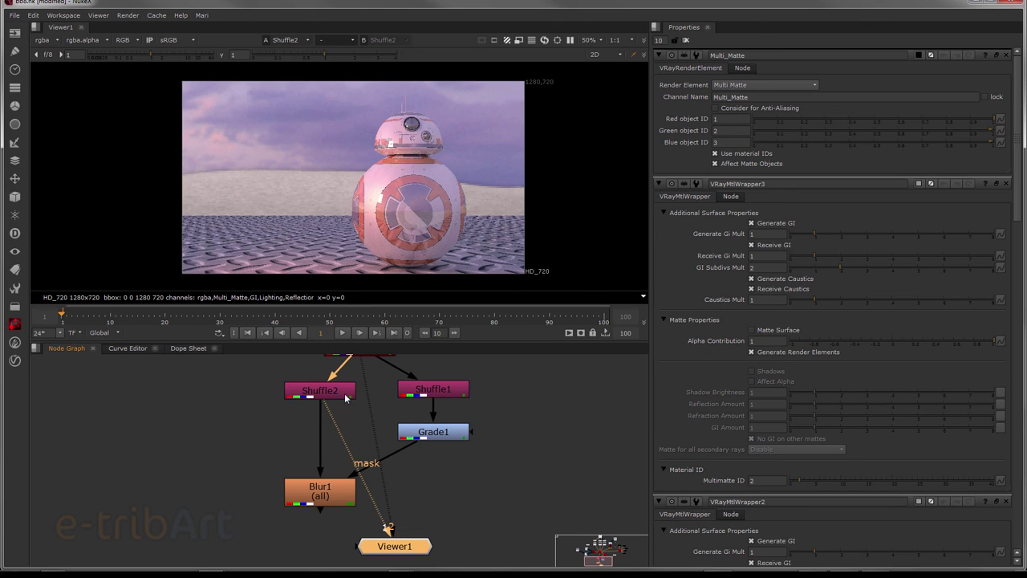
pyautogui.click(410, 394)
pyautogui.press('2')
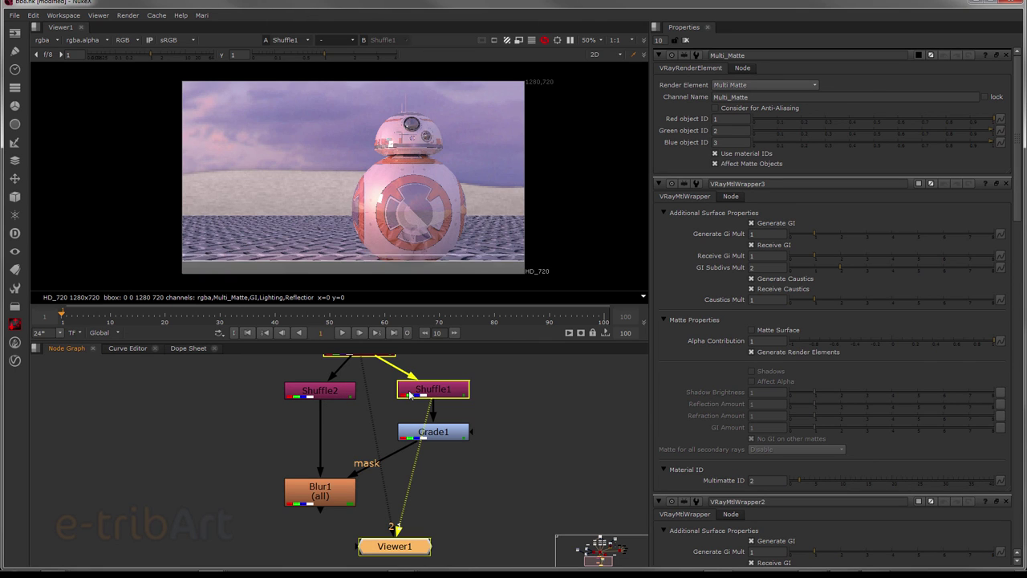
pyautogui.click(438, 433)
pyautogui.press('2')
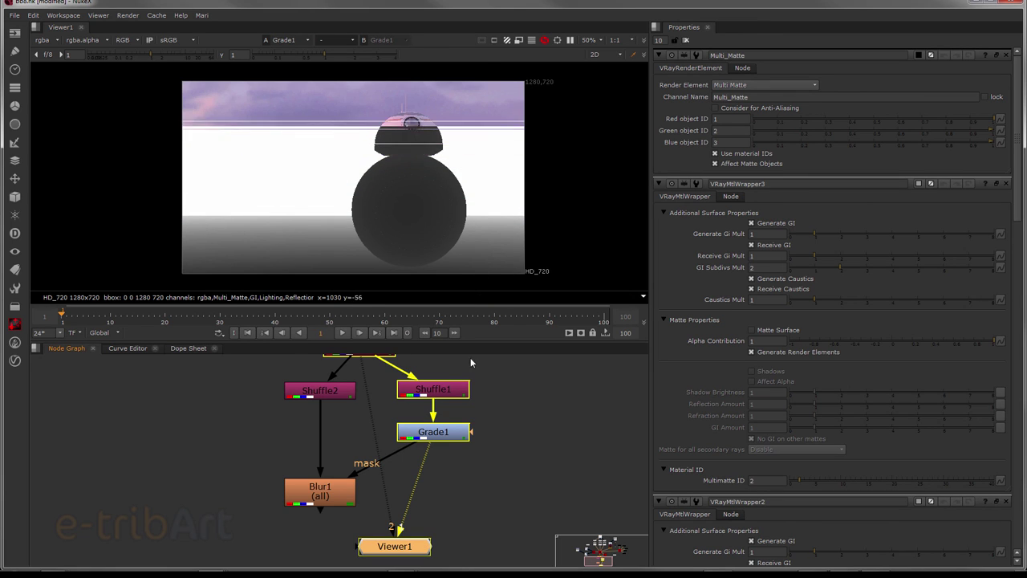
pyautogui.doubleClick(434, 432)
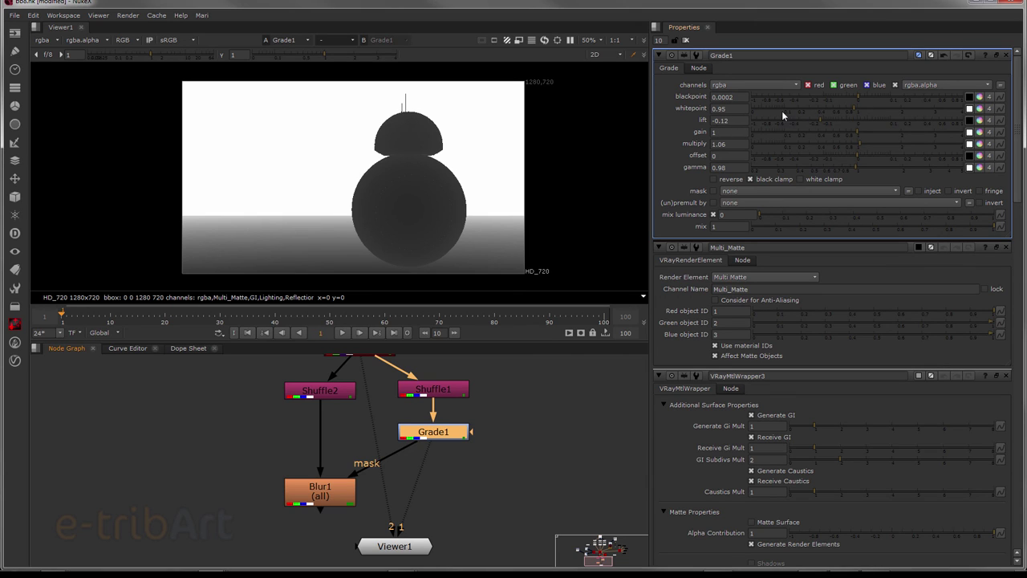
# Step: Set Grade1's multiply to 1 and route Shuffle1's depth red into red and blue into alpha
pyautogui.doubleClick(728, 144)
pyautogui.write('1')
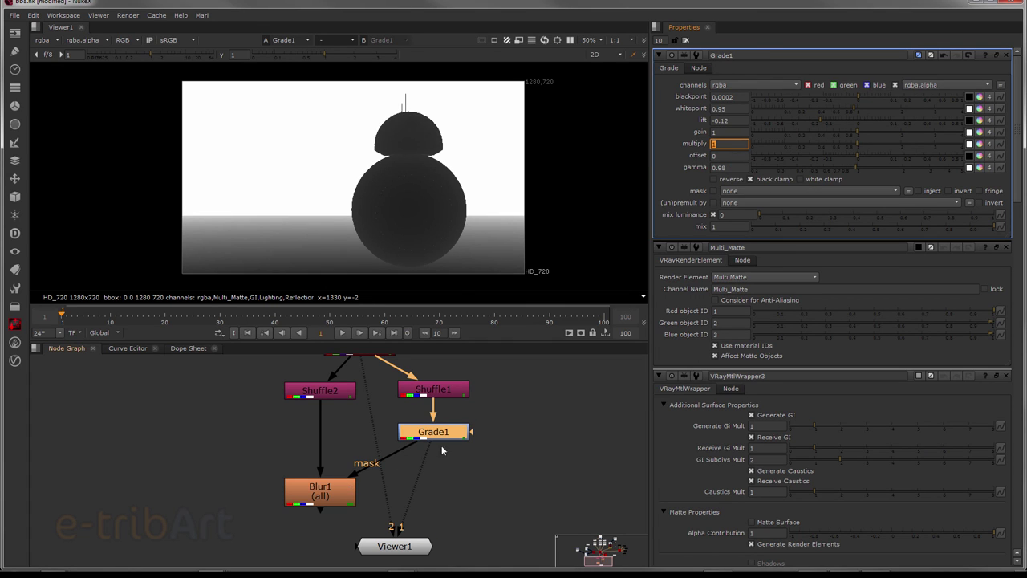
pyautogui.doubleClick(450, 393)
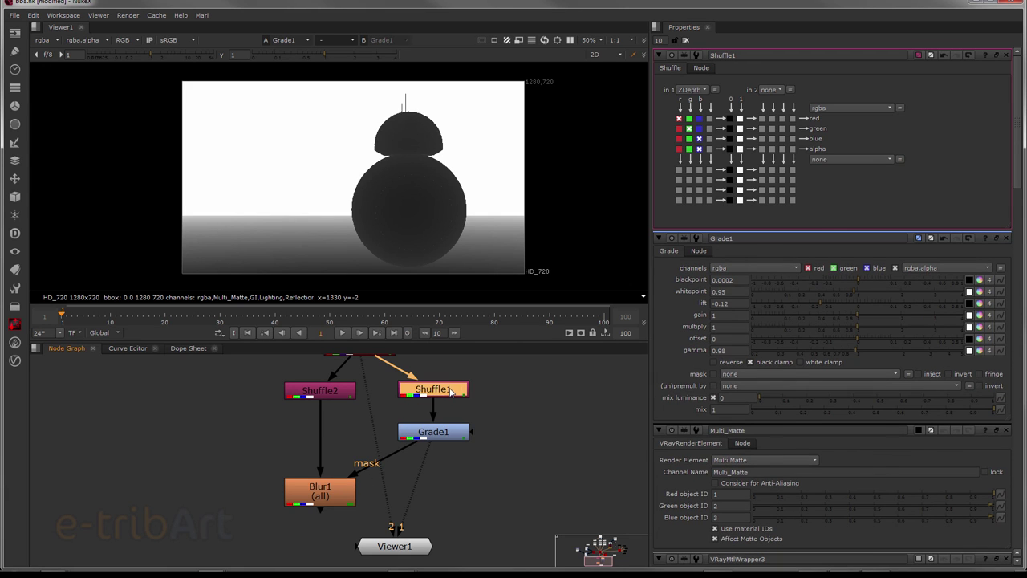
pyautogui.click(679, 119)
pyautogui.click(699, 150)
pyautogui.click(421, 435)
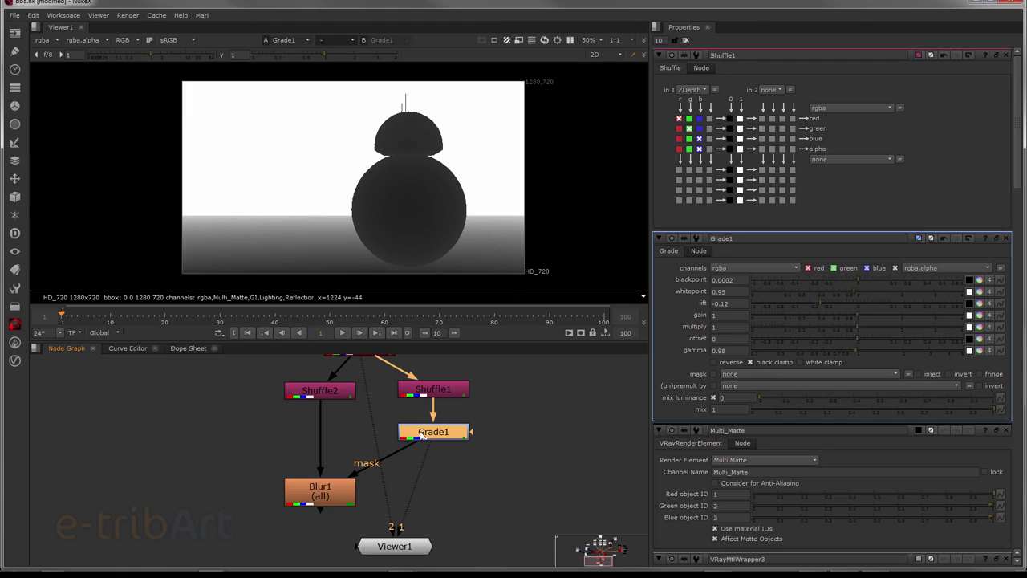
pyautogui.click(328, 494)
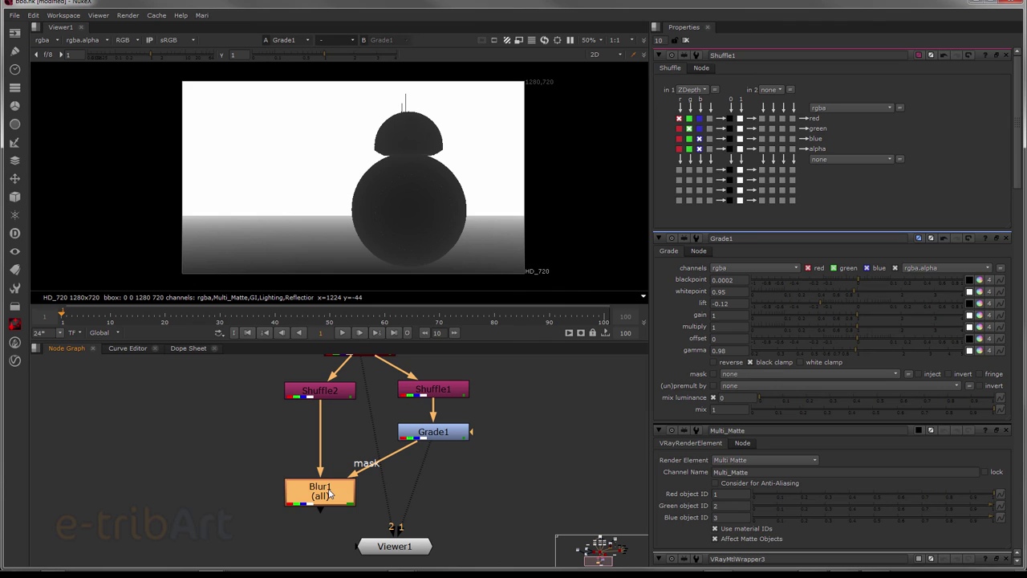
# Step: View Blur1's depth-of-field result, toggling Blur1 off and back on to compare, then nudge it up
pyautogui.press('1')
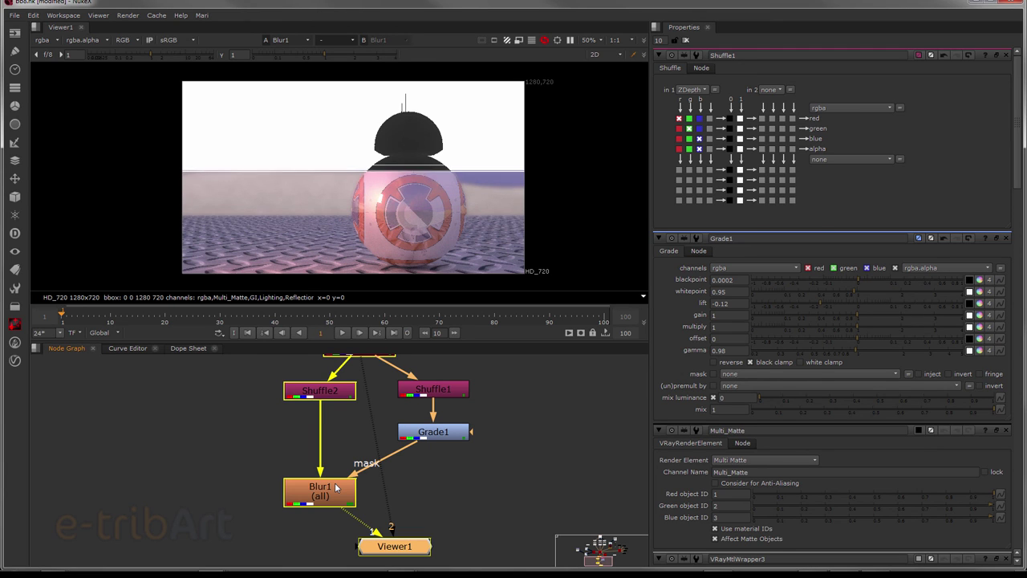
pyautogui.hotkey('ctrl', 'shift', 'a')
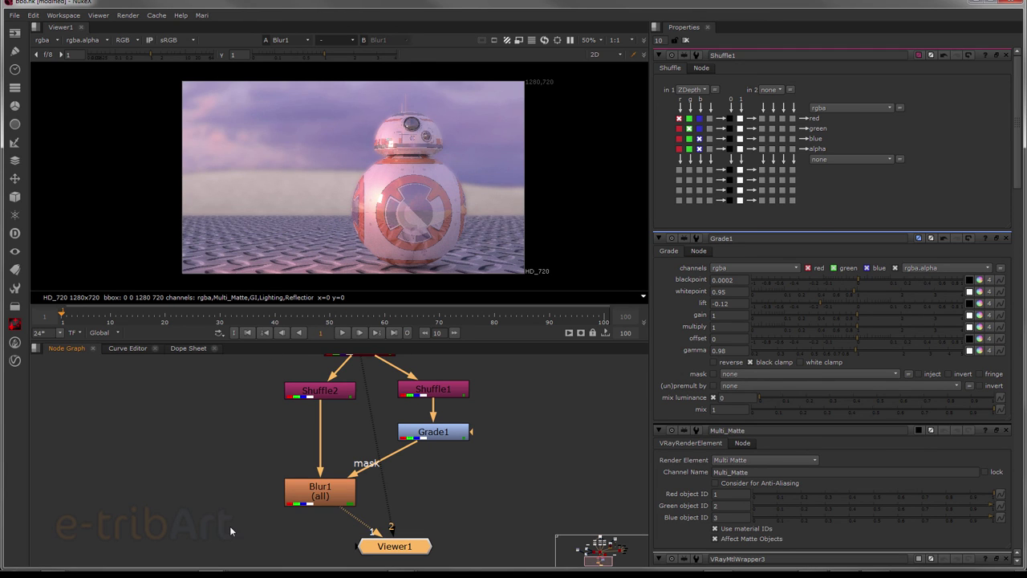
pyautogui.click(314, 501)
pyautogui.press('d')
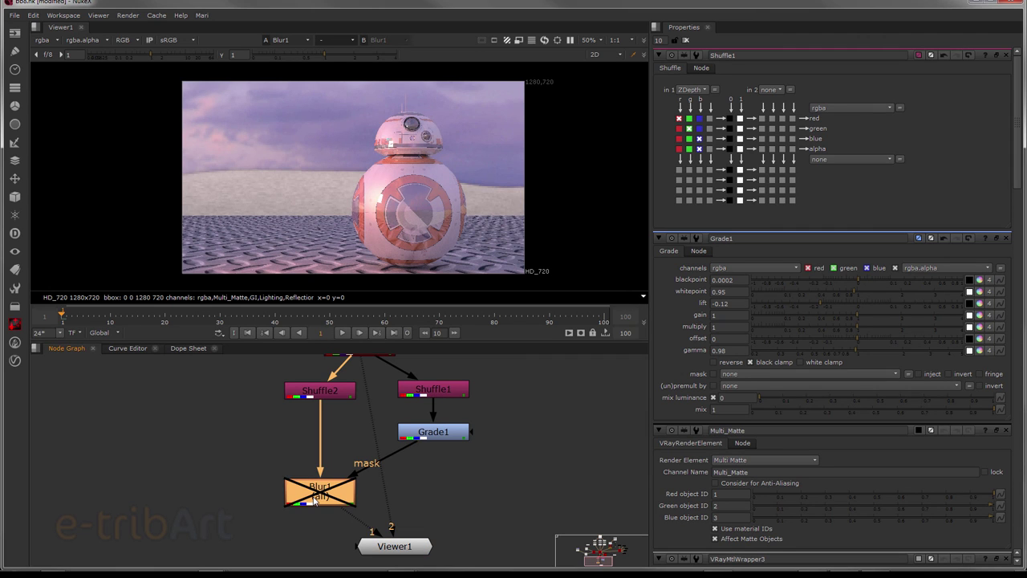
pyautogui.press('d')
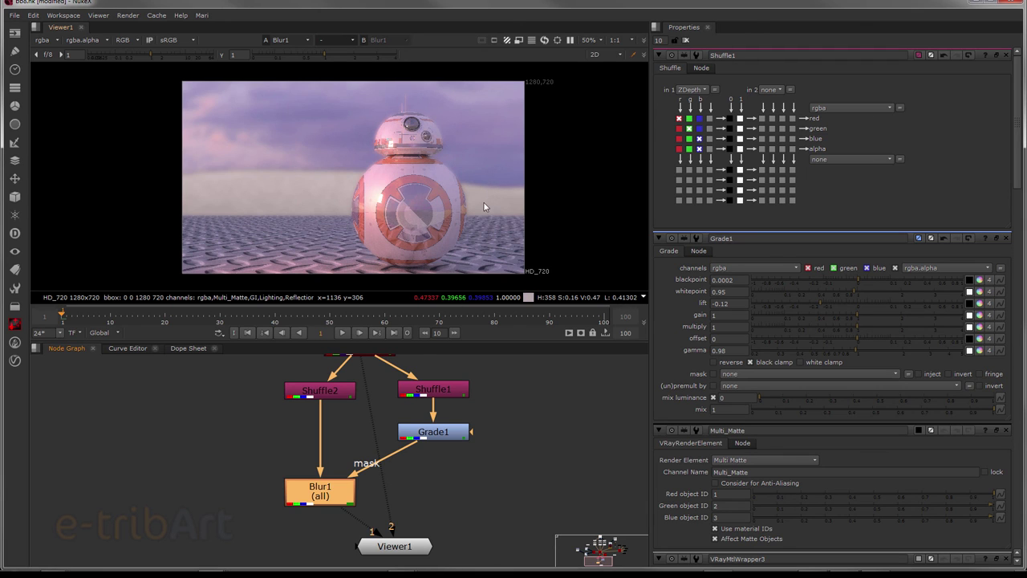
pyautogui.moveTo(317, 497); pyautogui.dragTo(317, 492)
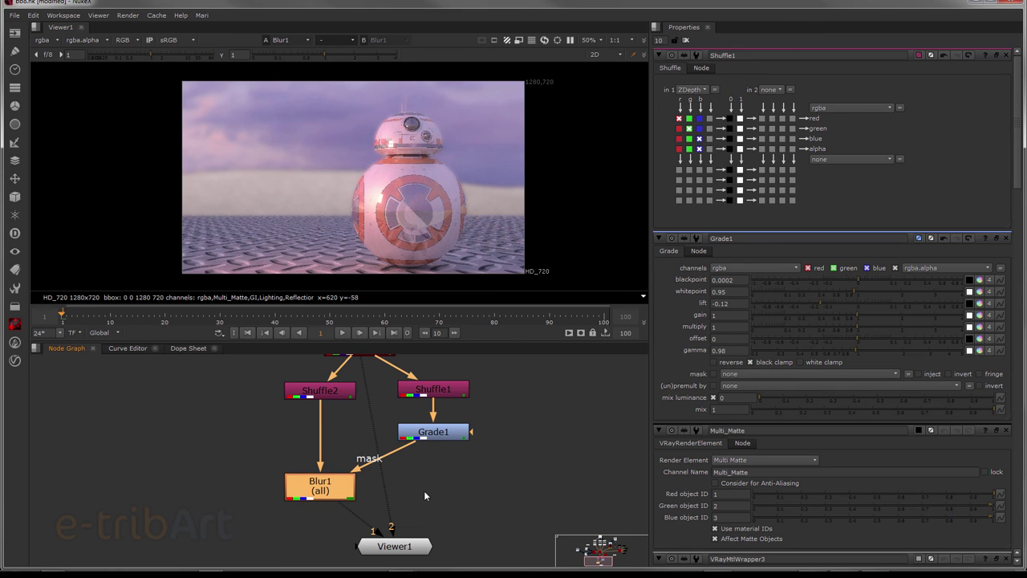
# Step: Zoom out the Node Graph to reveal Viewer1 and the scene and render pass nodes, selecting Shuffle1
pyautogui.scroll(-3, 424, 490)
pyautogui.scroll(-2, 424, 490)
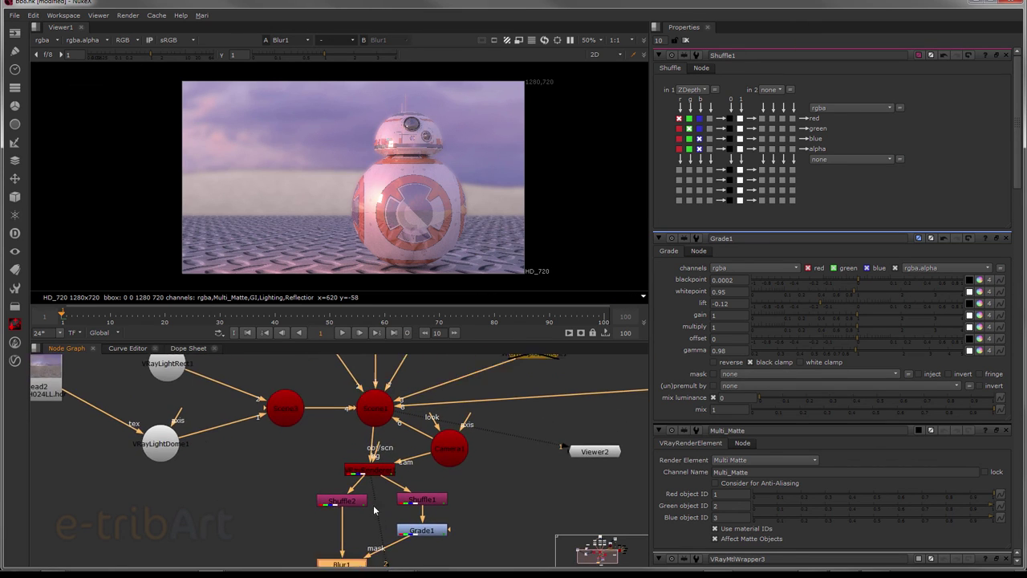
pyautogui.moveTo(373, 511); pyautogui.dragTo(358, 462)
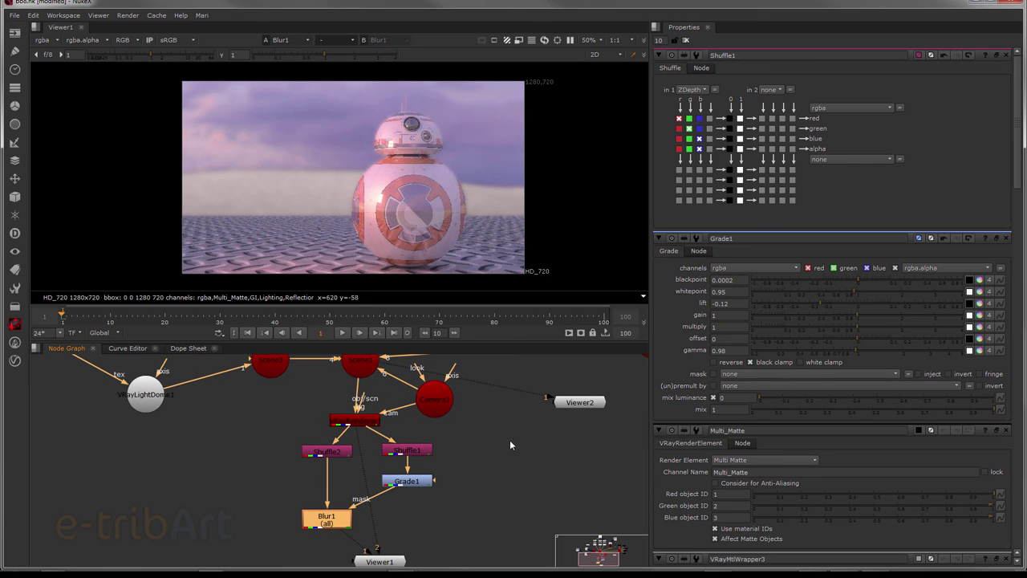
pyautogui.moveTo(482, 447); pyautogui.dragTo(481, 467)
pyautogui.click(406, 470)
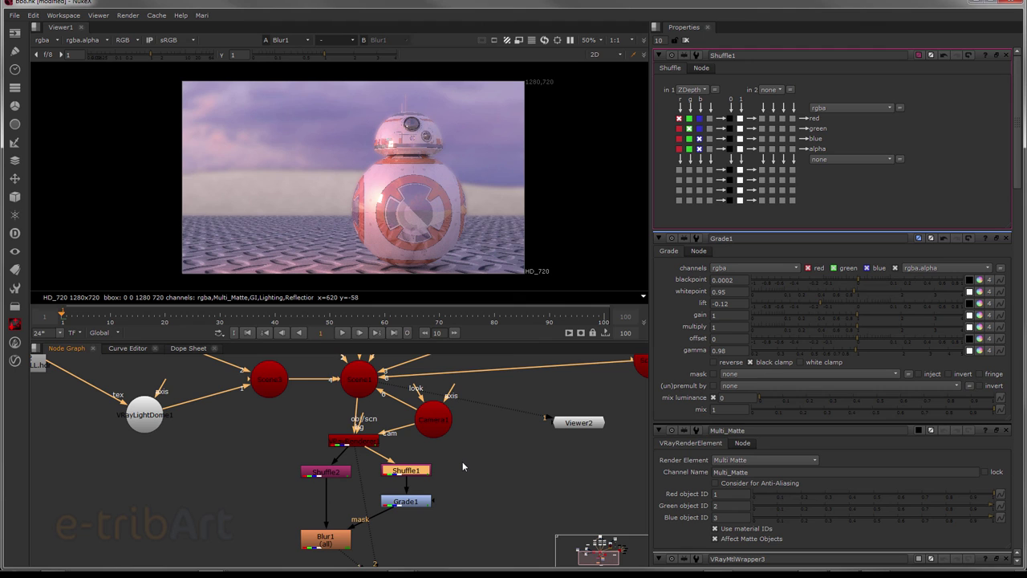
pyautogui.moveTo(453, 461)
pyautogui.mouseDown()
pyautogui.moveTo(304, 519)
pyautogui.moveTo(328, 543)
pyautogui.moveTo(378, 511)
pyautogui.mouseUp()
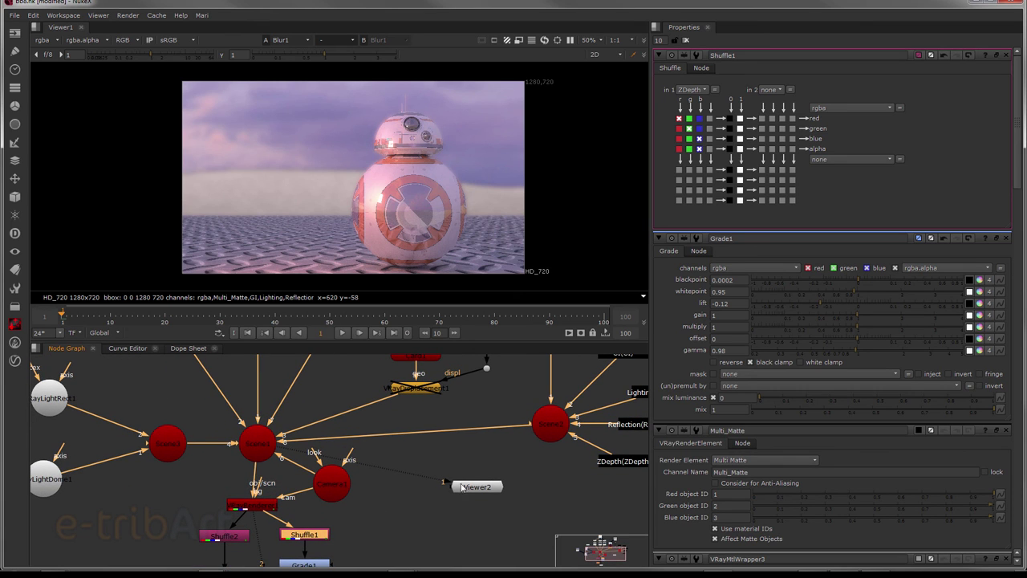
# Step: Centre and frame the Shuffle, Grade and Blur chain within the overview of the full comp tree
pyautogui.moveTo(366, 495); pyautogui.dragTo(414, 441)
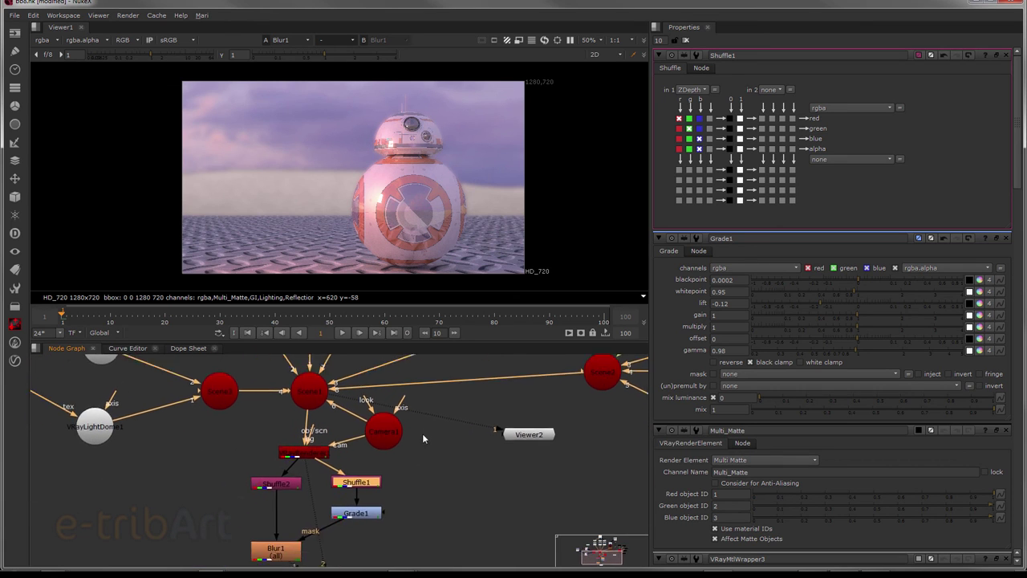
pyautogui.scroll(-2, 413, 465)
pyautogui.scroll(-2, 409, 498)
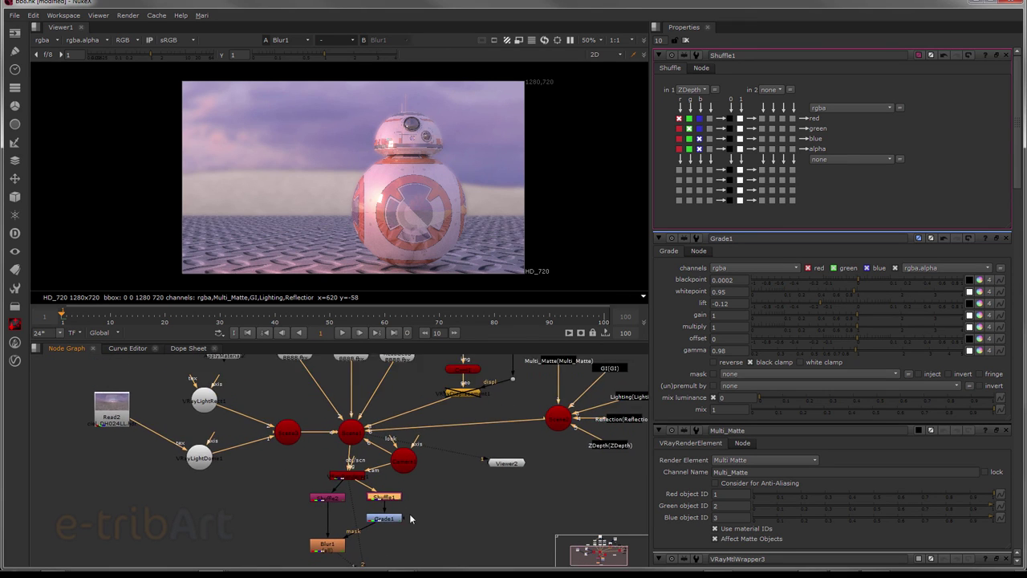
pyautogui.scroll(-2, 407, 512)
pyautogui.scroll(-1, 401, 522)
pyautogui.scroll(1, 399, 527)
pyautogui.scroll(2, 402, 527)
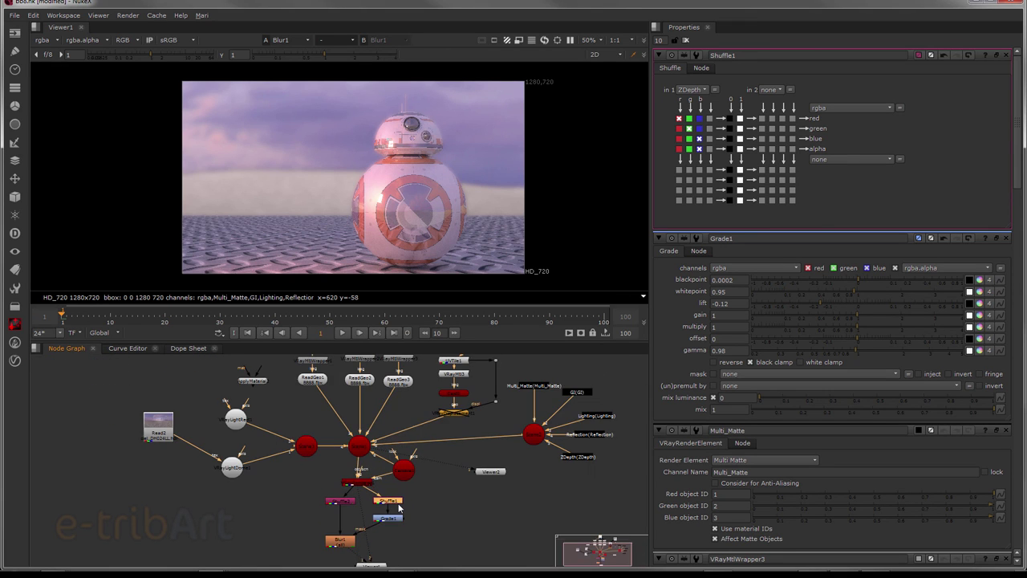
pyautogui.scroll(1, 415, 529)
pyautogui.moveTo(417, 528); pyautogui.dragTo(403, 520)
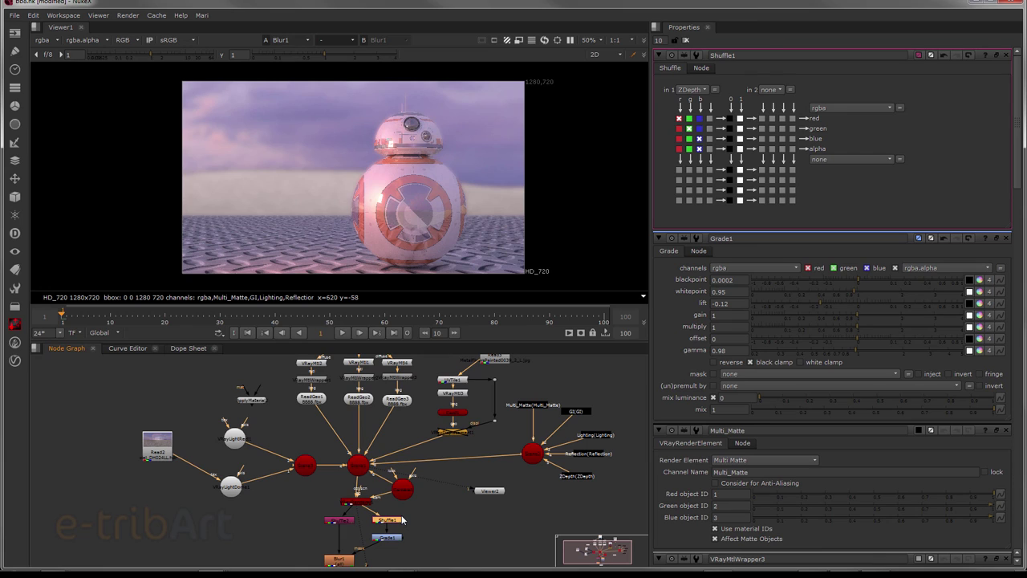